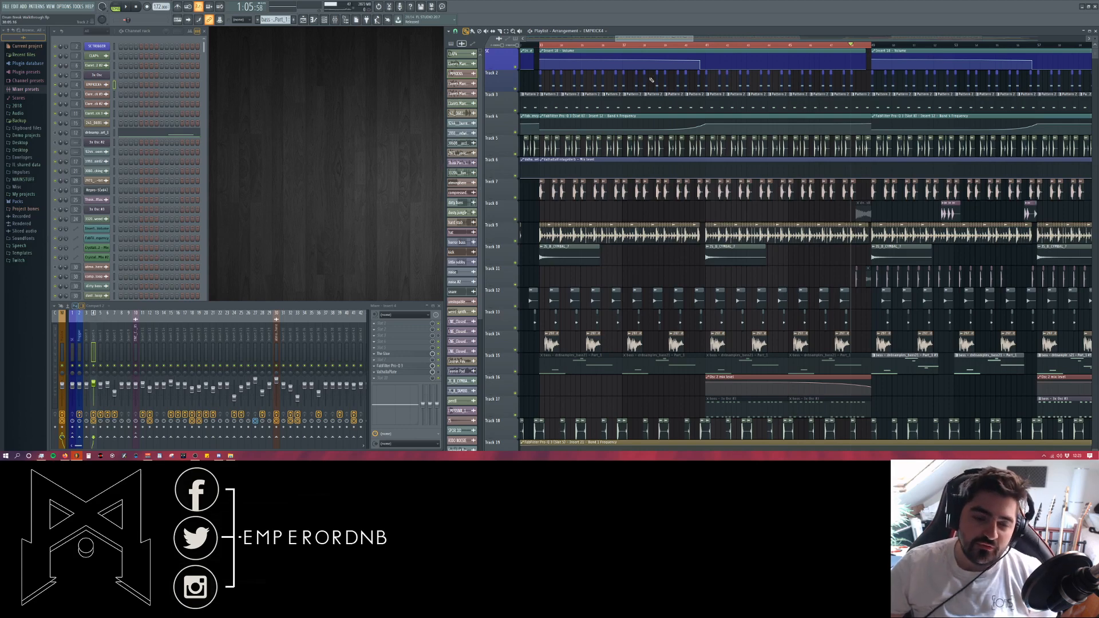
- Look over the drum, bass and automation tracks of the highlighted arrangement section, from Track 1 down to the compressed bass track
drag(642, 43, 644, 46)
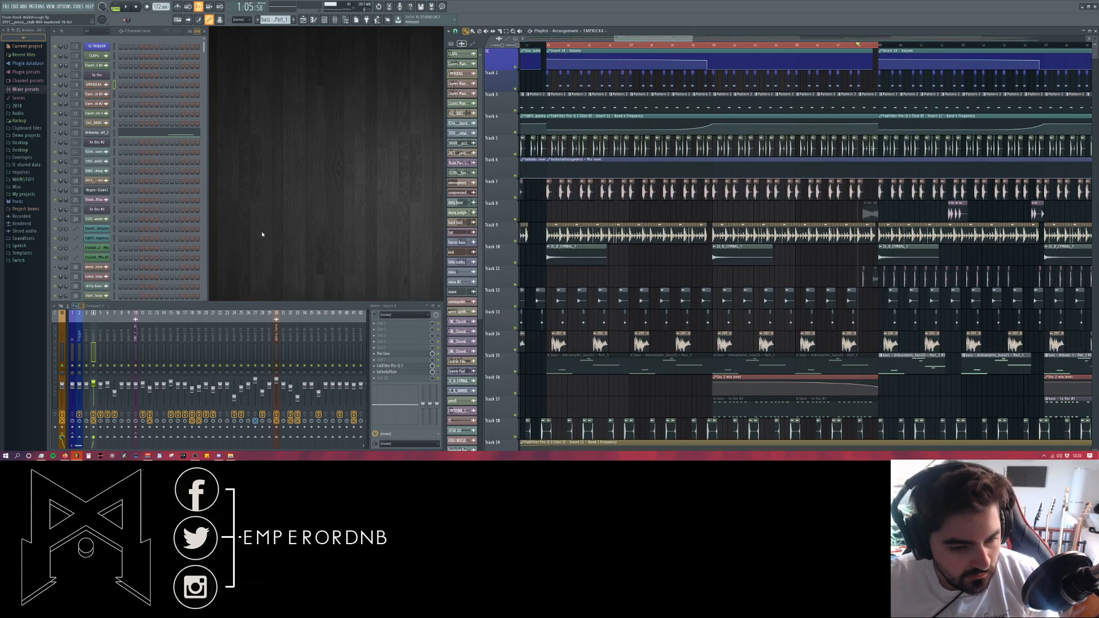
key(F6)
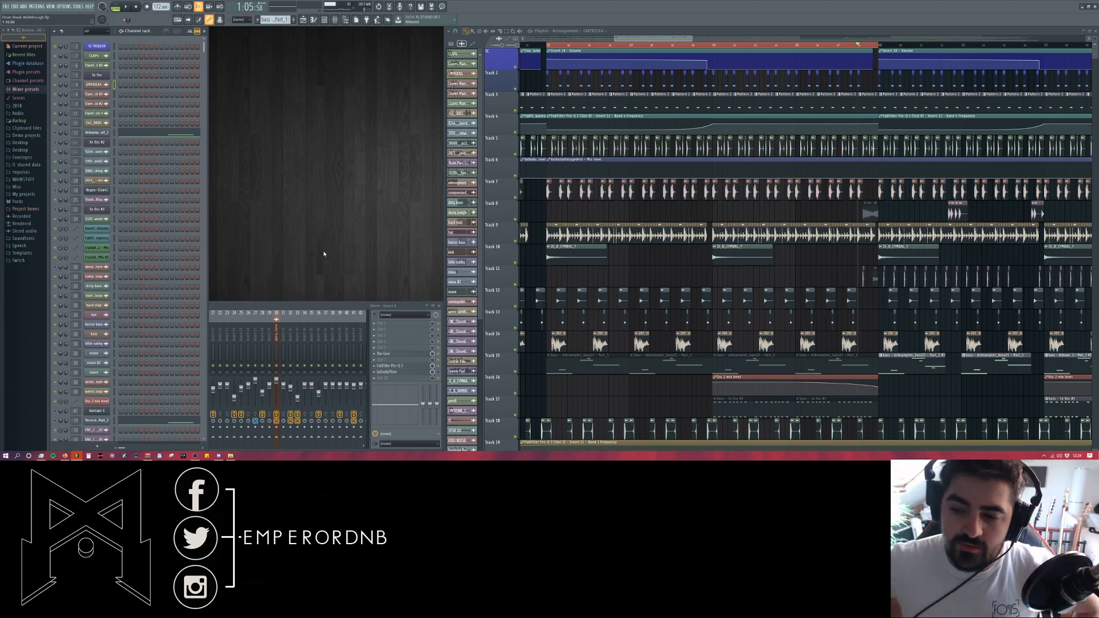
scroll(575, 235, down, 5)
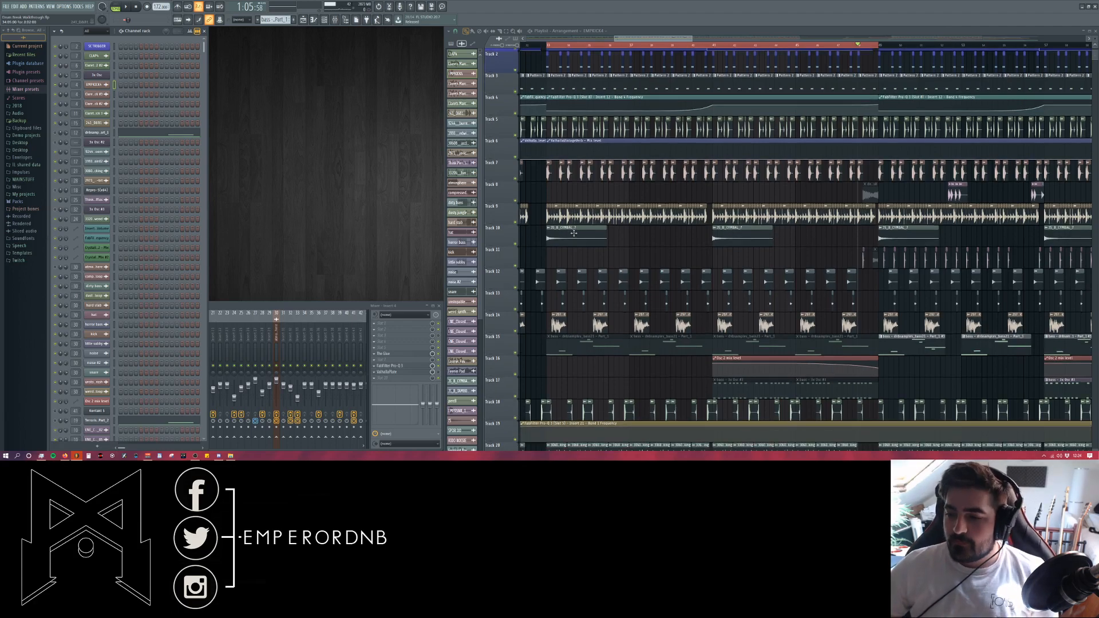
scroll(575, 235, up, 5)
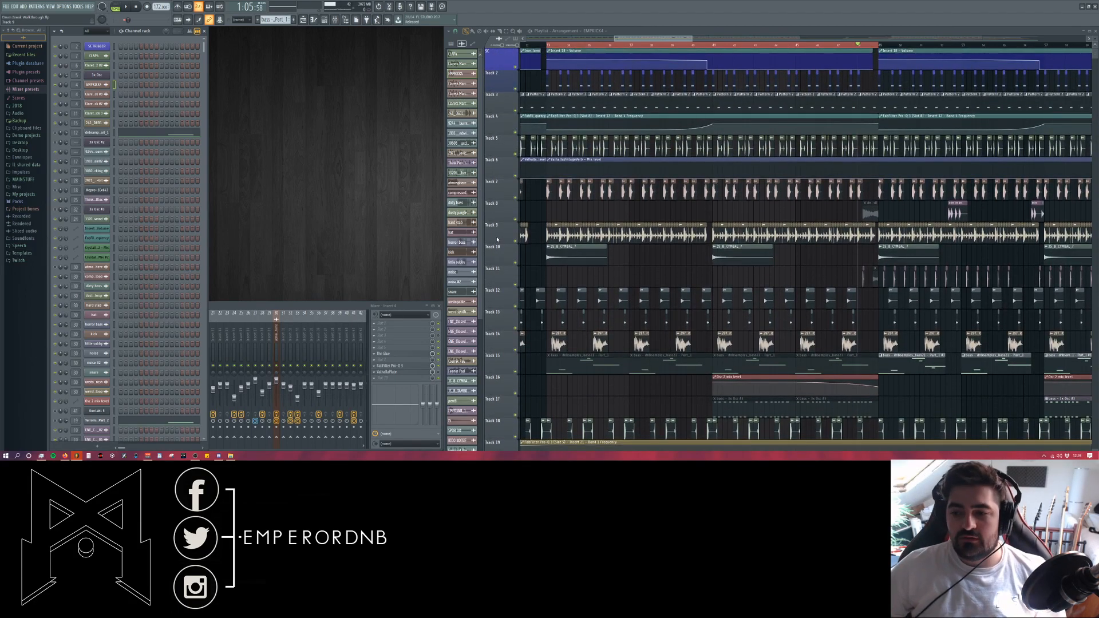
scroll(567, 253, up, 3)
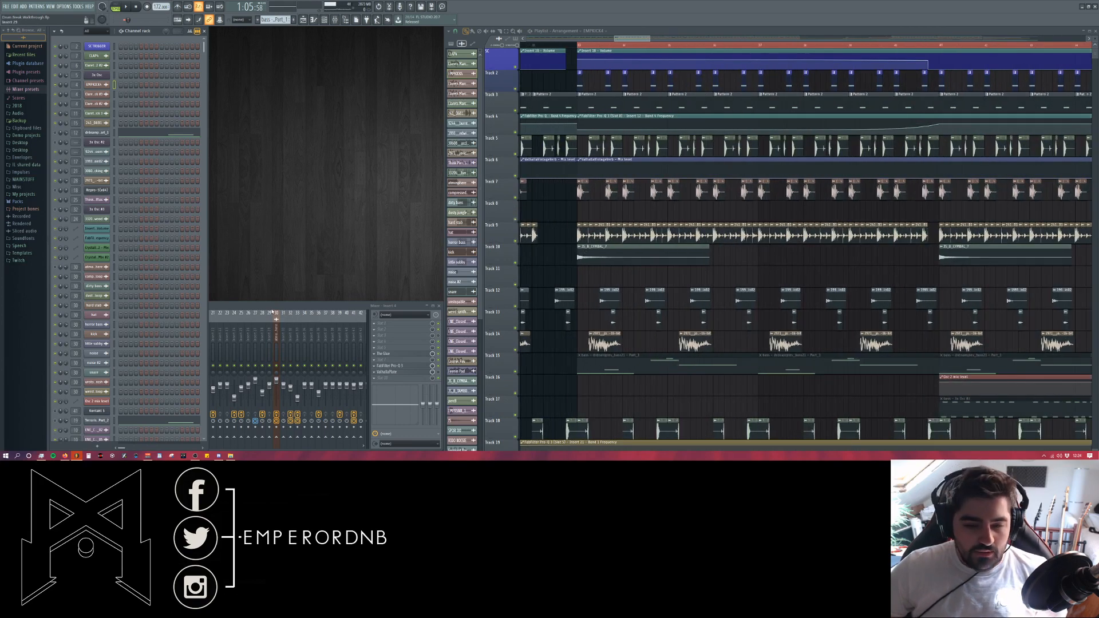
click(273, 307)
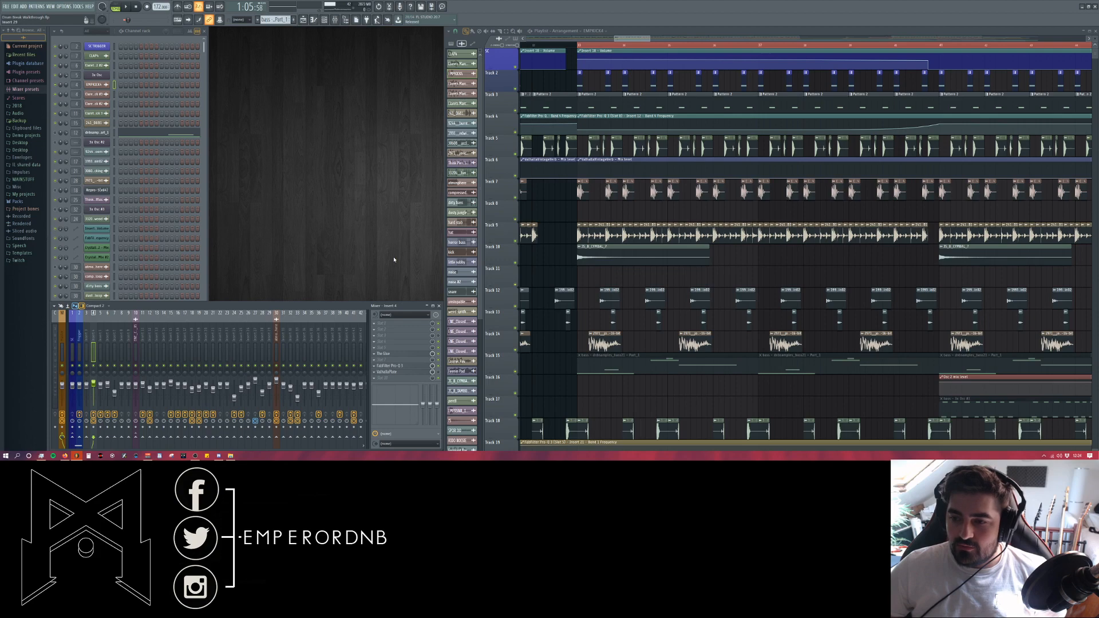
scroll(632, 256, down, 3)
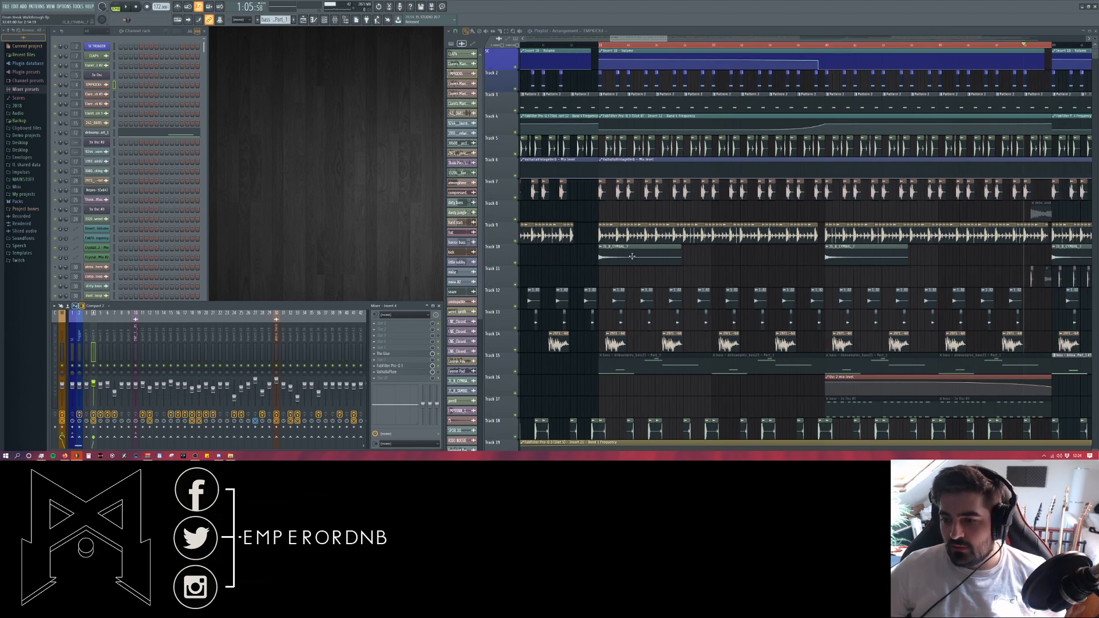
scroll(671, 286, down, 2)
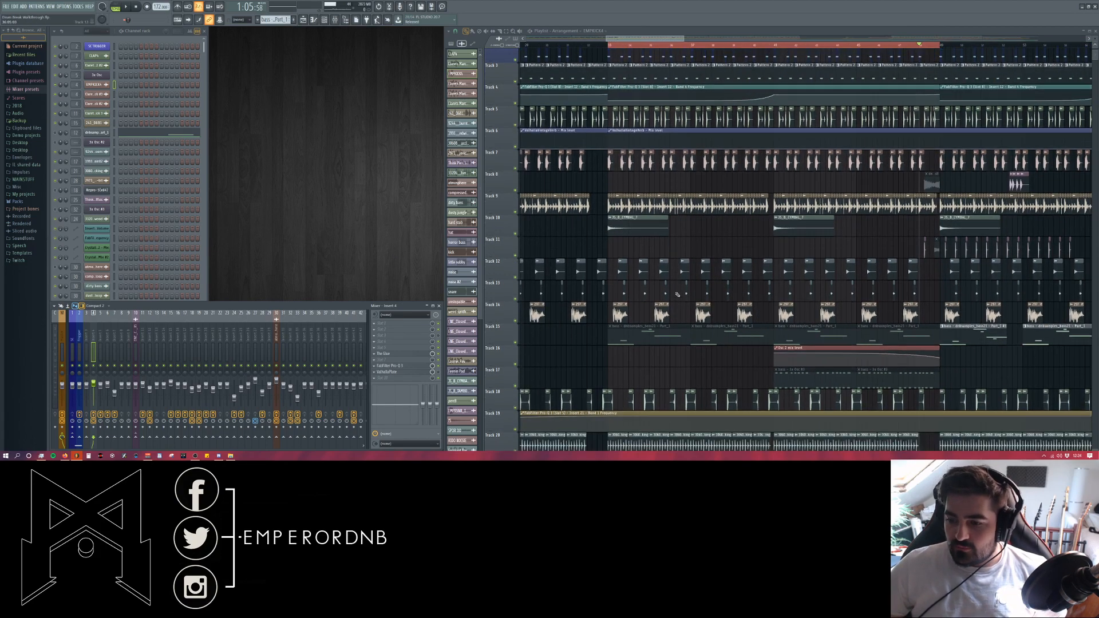
scroll(636, 115, up, 2)
scroll(629, 87, down, 3)
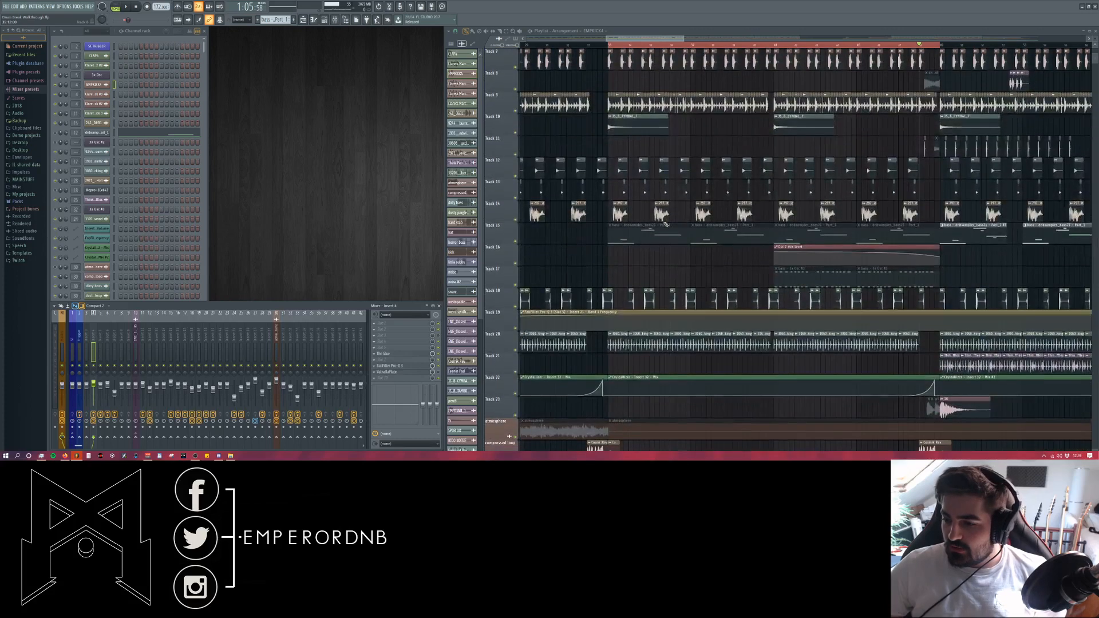
scroll(661, 224, down, 2)
scroll(662, 224, up, 3)
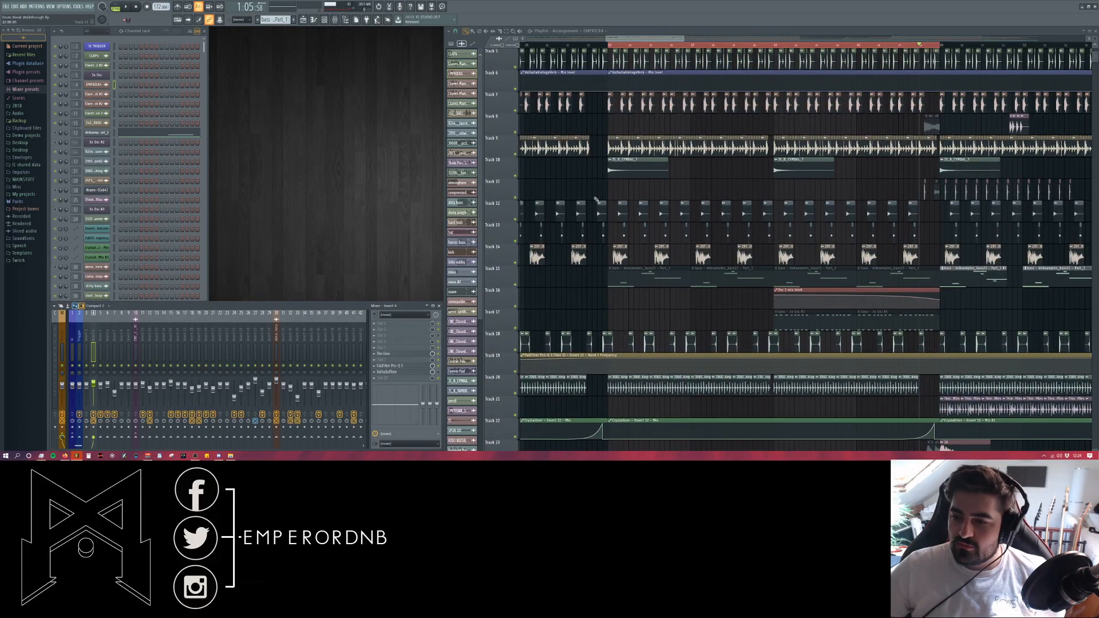
- Play back the highlighted arrangement section from its start and stop playback
key(space)
click(608, 46)
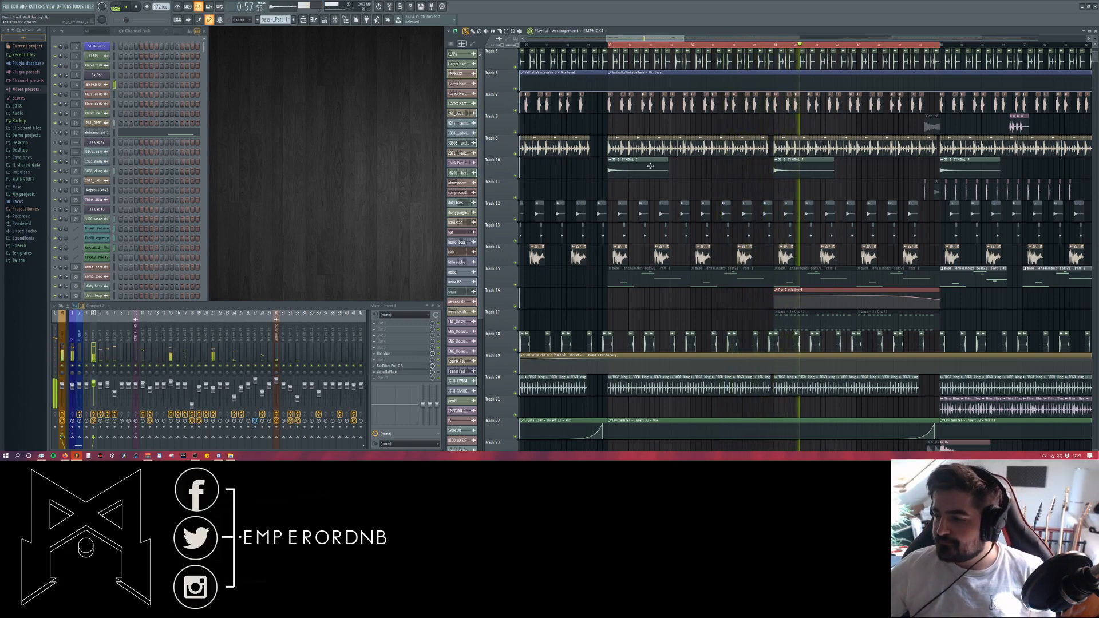
scroll(551, 156, up, 1)
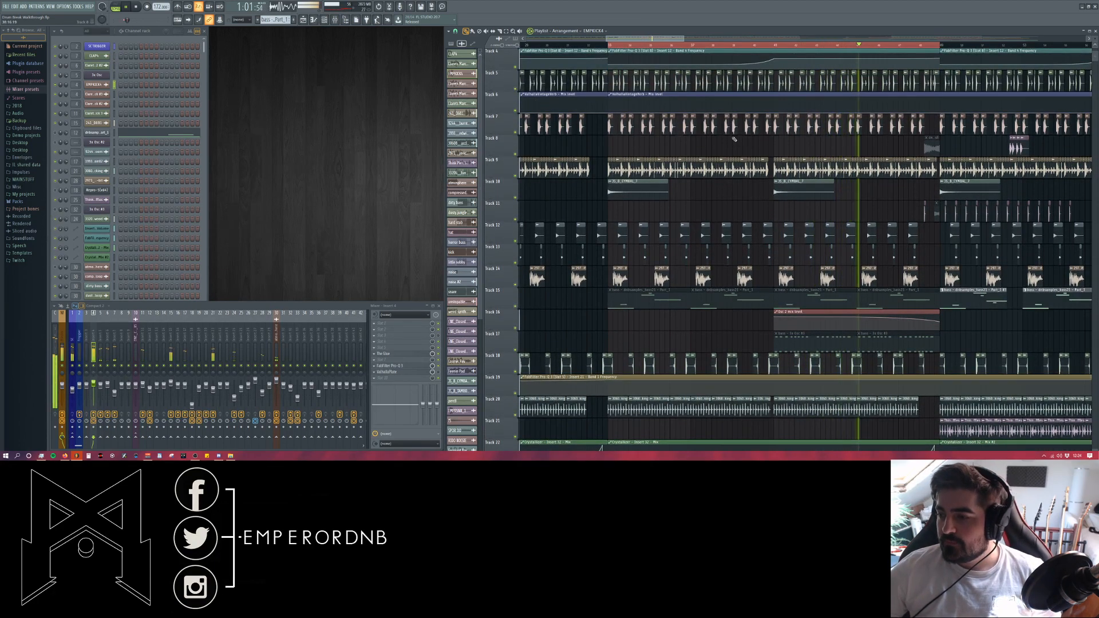
key(space)
- Examine the opening bars of the section up close, comparing the drum clips with the automation, bass and atmosphere tracks
scroll(674, 209, up, 3)
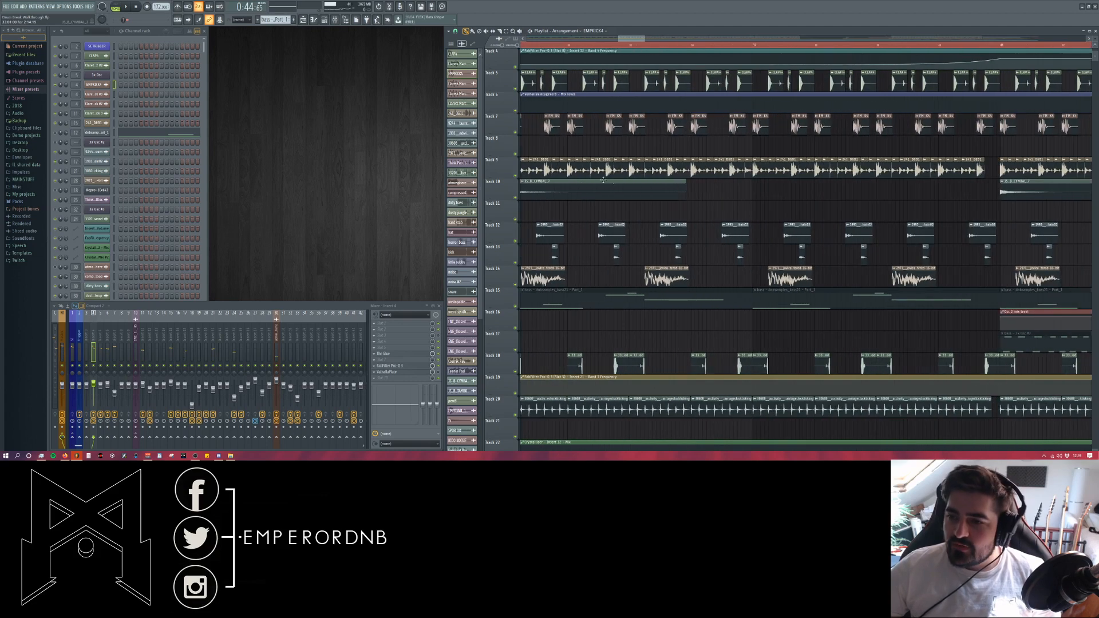
drag(625, 38, 622, 39)
drag(671, 280, 653, 186)
scroll(654, 186, down, 6)
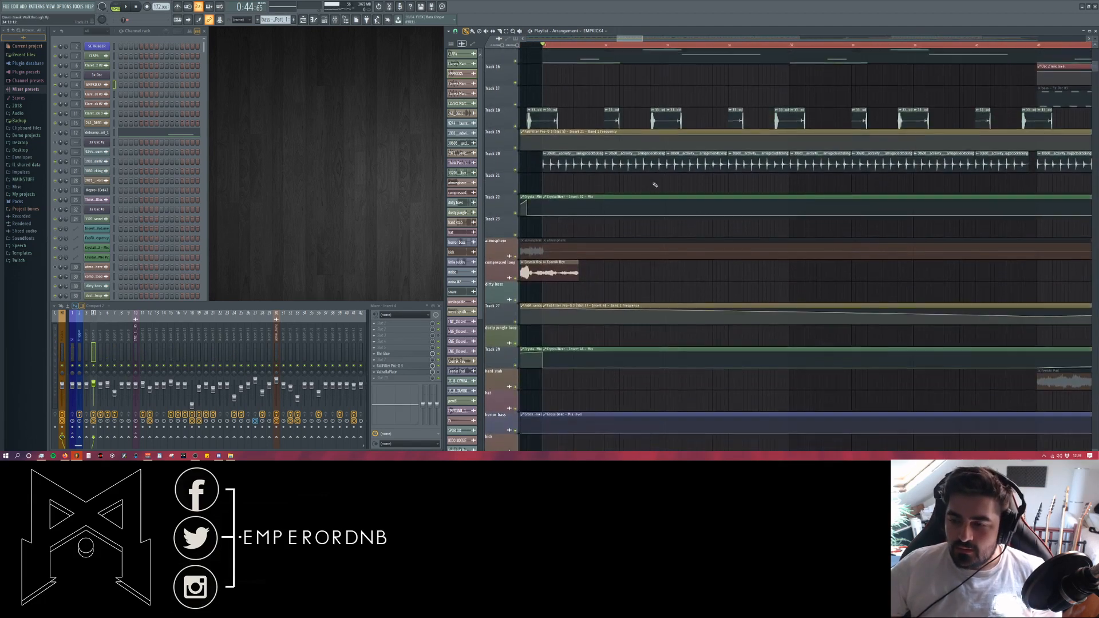
scroll(655, 184, up, 5)
scroll(602, 207, up, 8)
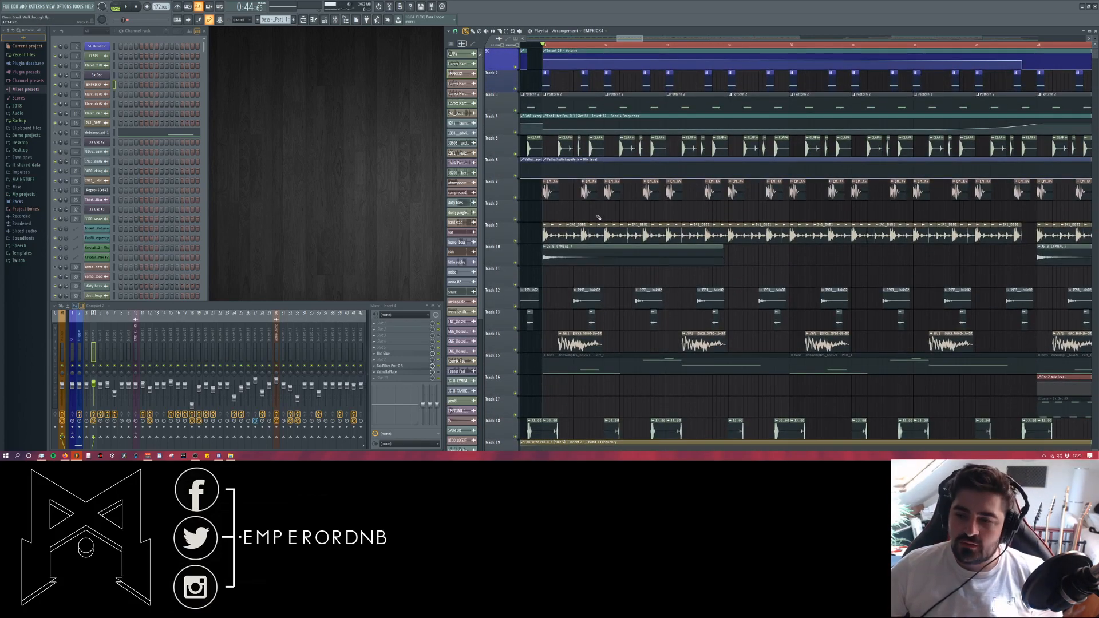
scroll(598, 220, down, 4)
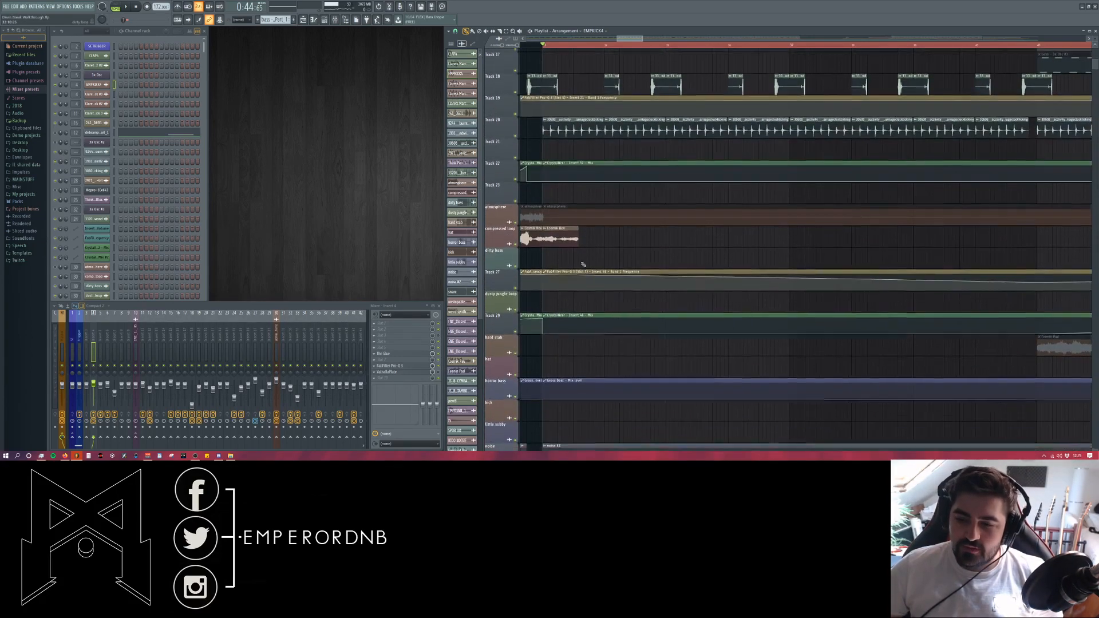
scroll(580, 267, up, 3)
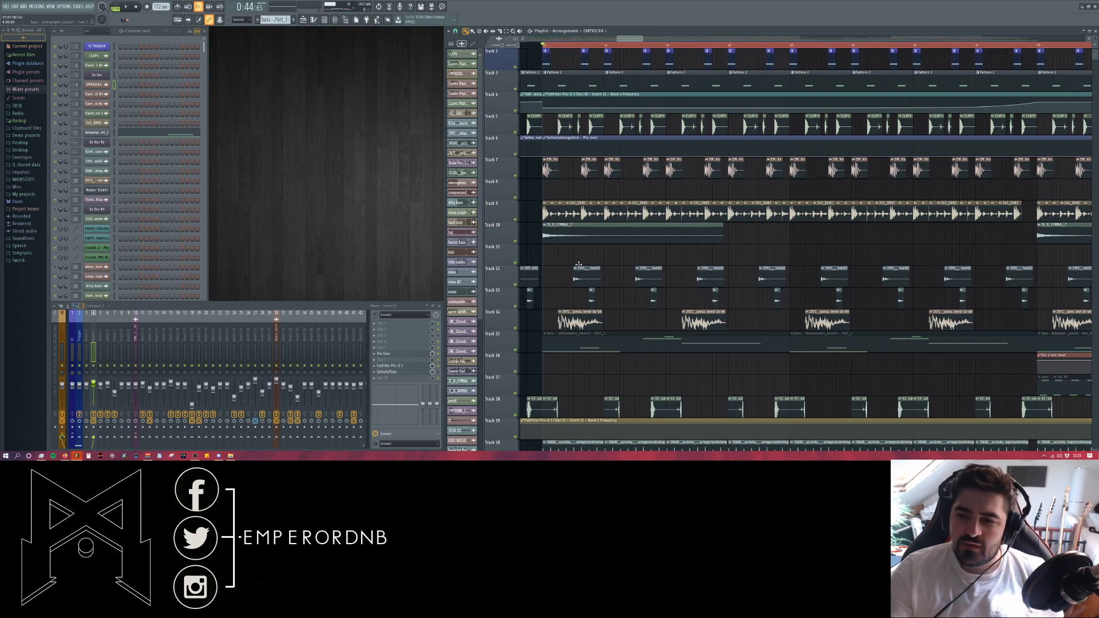
scroll(579, 265, up, 1)
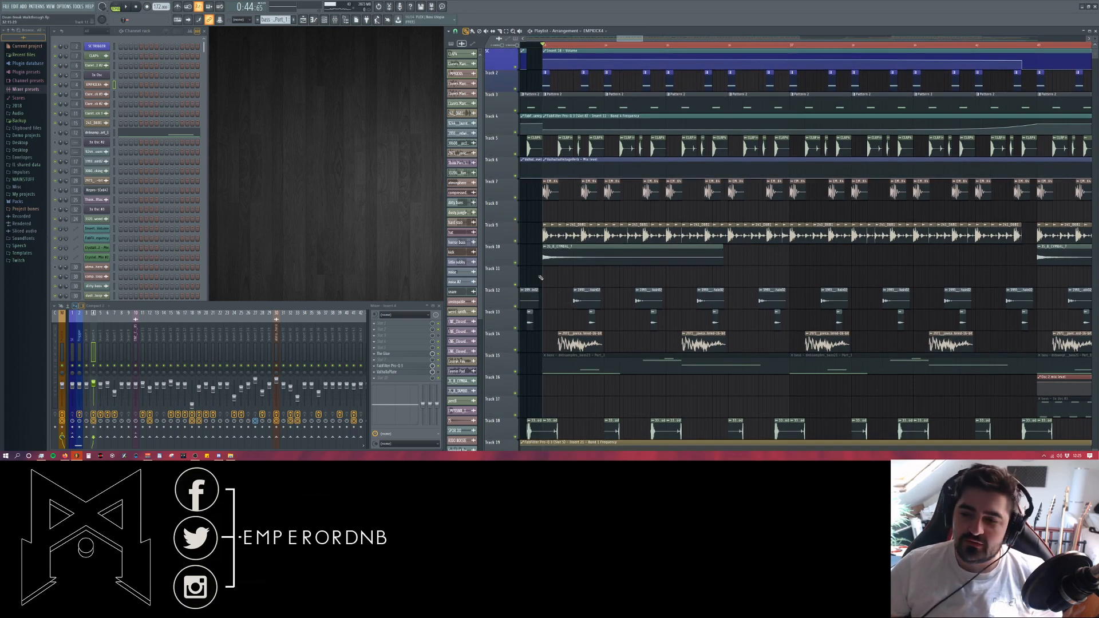
scroll(607, 242, down, 4)
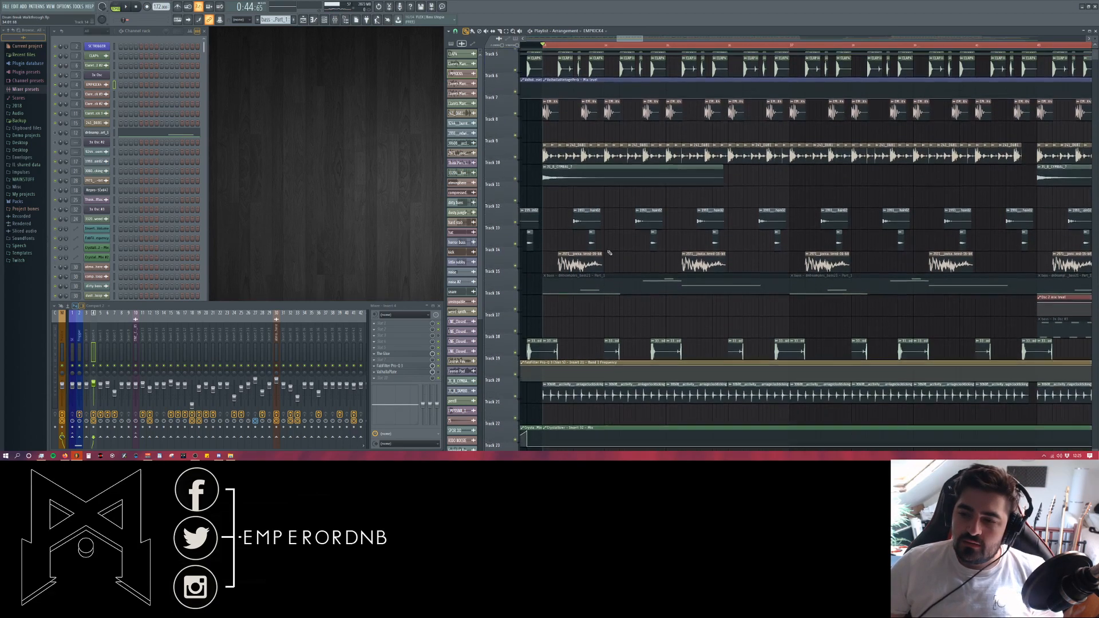
scroll(609, 253, up, 4)
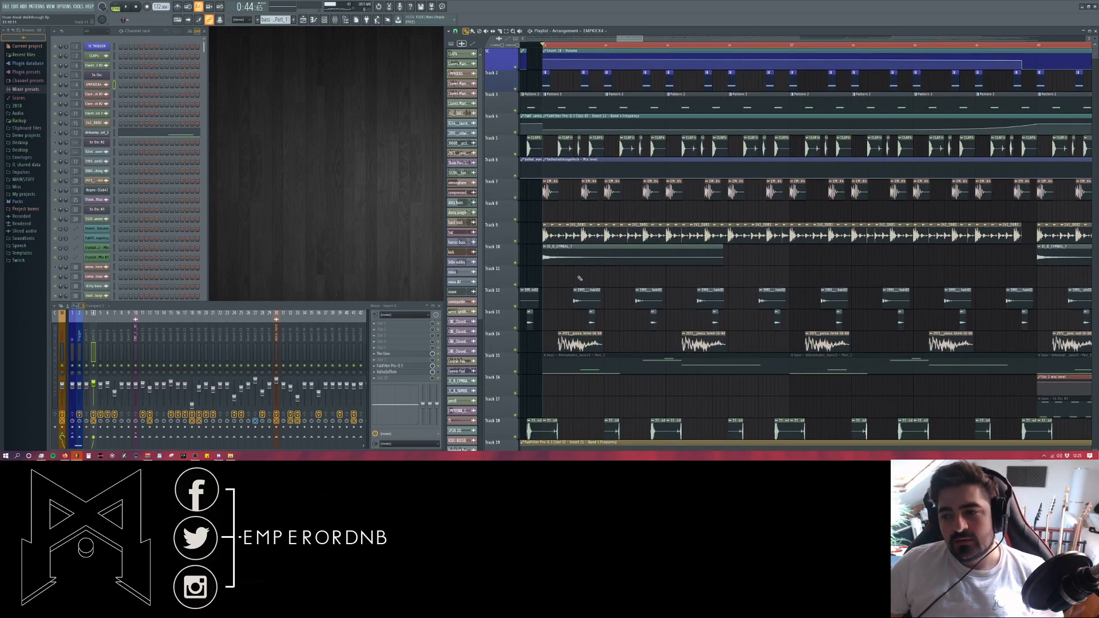
scroll(578, 276, down, 4)
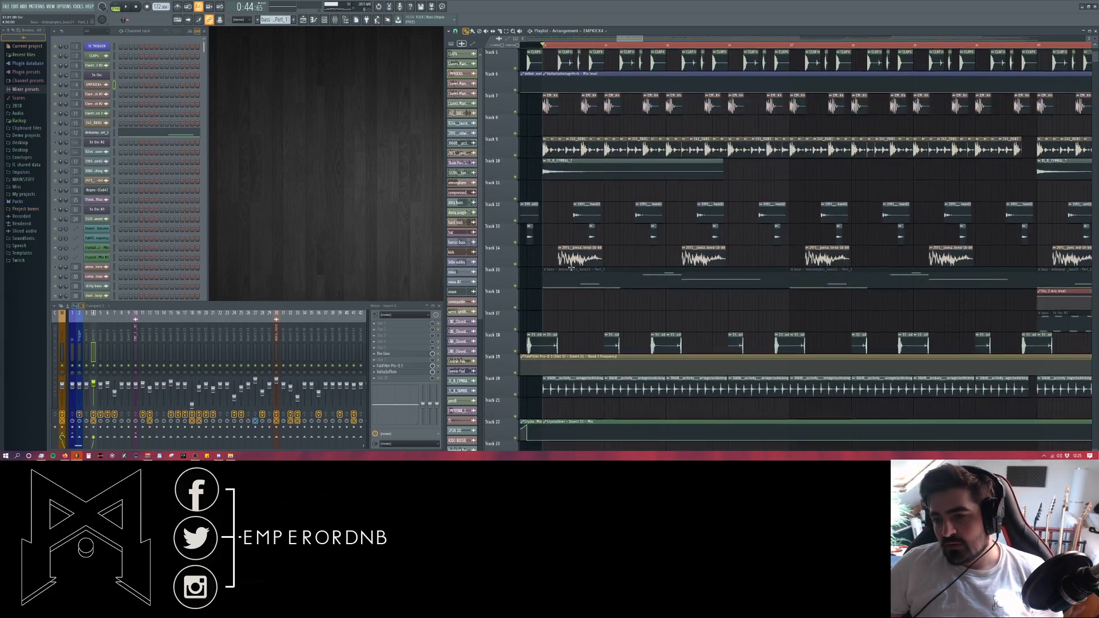
scroll(571, 268, up, 3)
scroll(571, 267, up, 1)
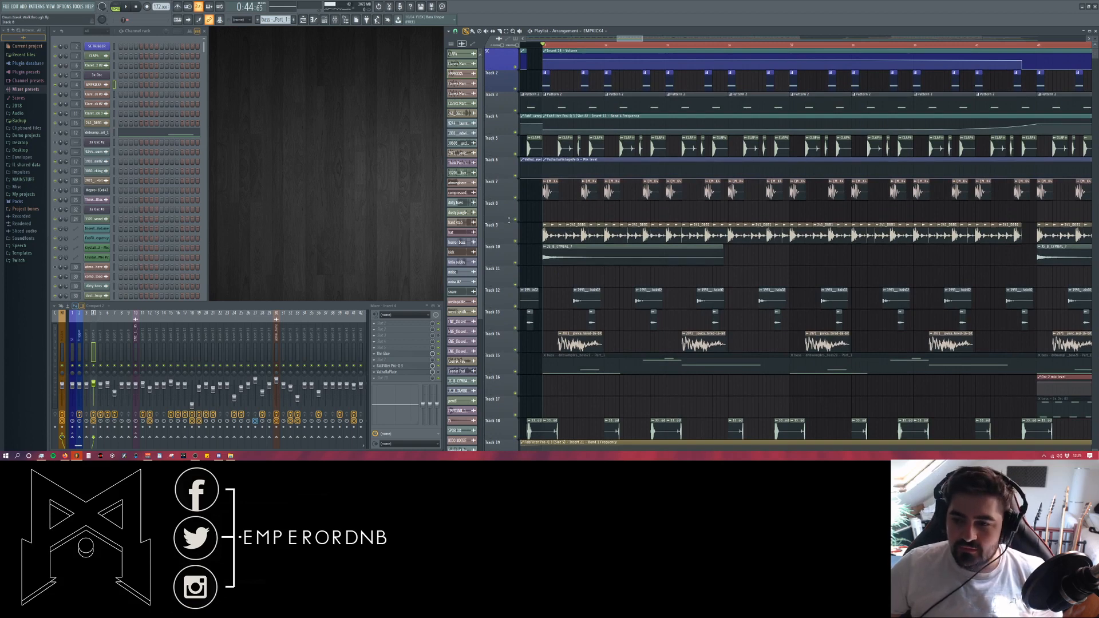
- Solo Track 7 in the playlist and select the mixer insert that its audio plays through
right_click(518, 199)
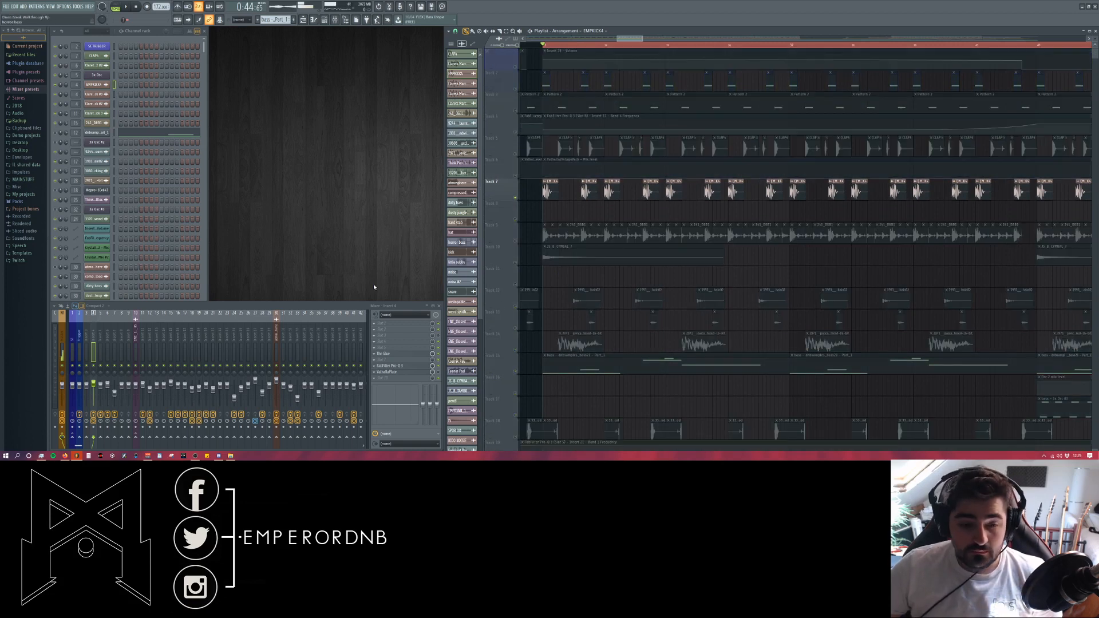
scroll(192, 337, down, 6)
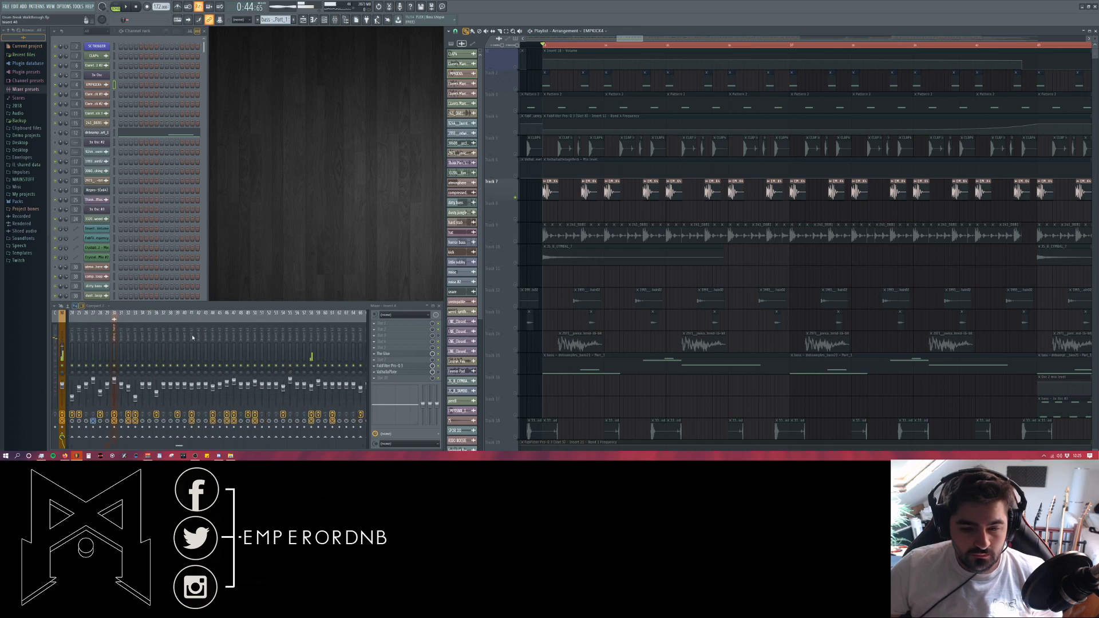
scroll(192, 338, down, 2)
click(263, 350)
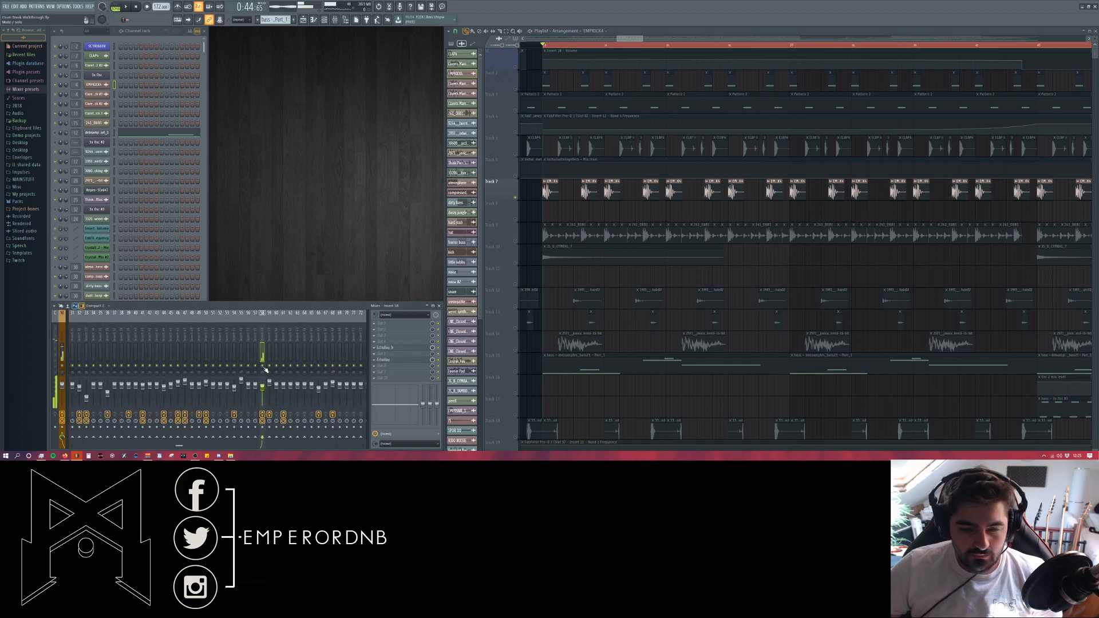
click(337, 183)
key(space)
key(space)
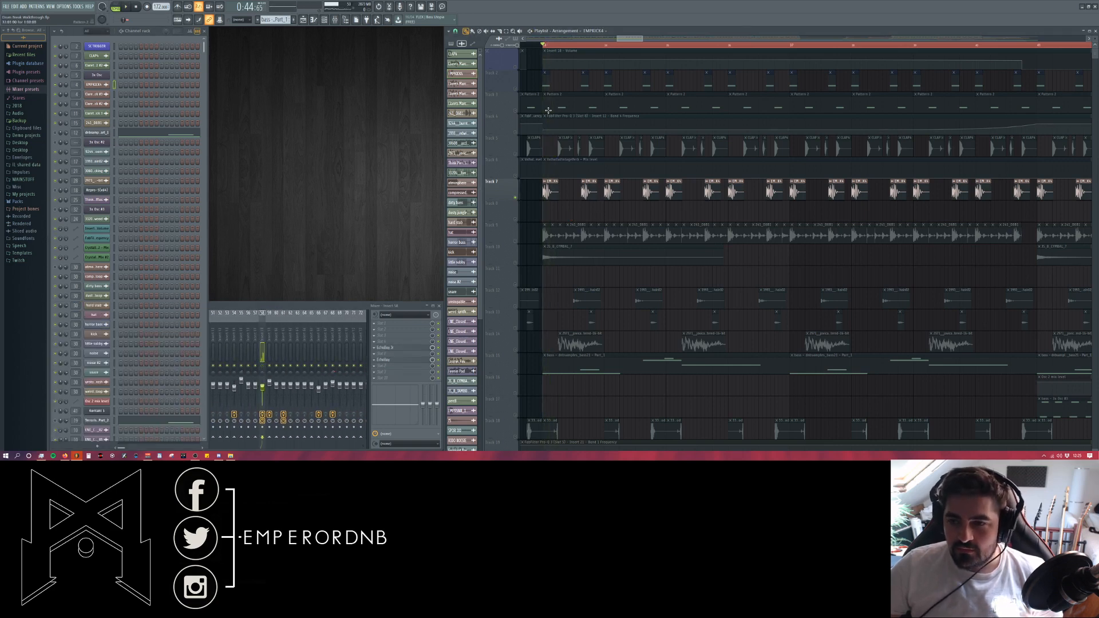
- Unmute the automation tracks 1, 4, 6 and 19 alongside the soloed Track 7
click(516, 133)
click(516, 176)
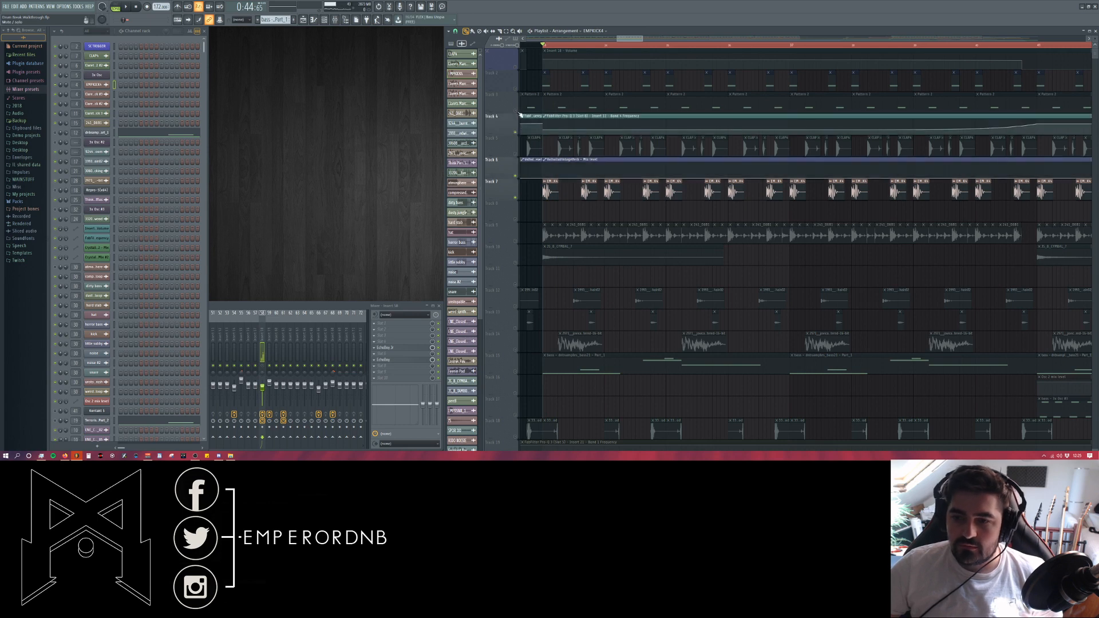
click(516, 110)
click(516, 67)
scroll(515, 200, down, 5)
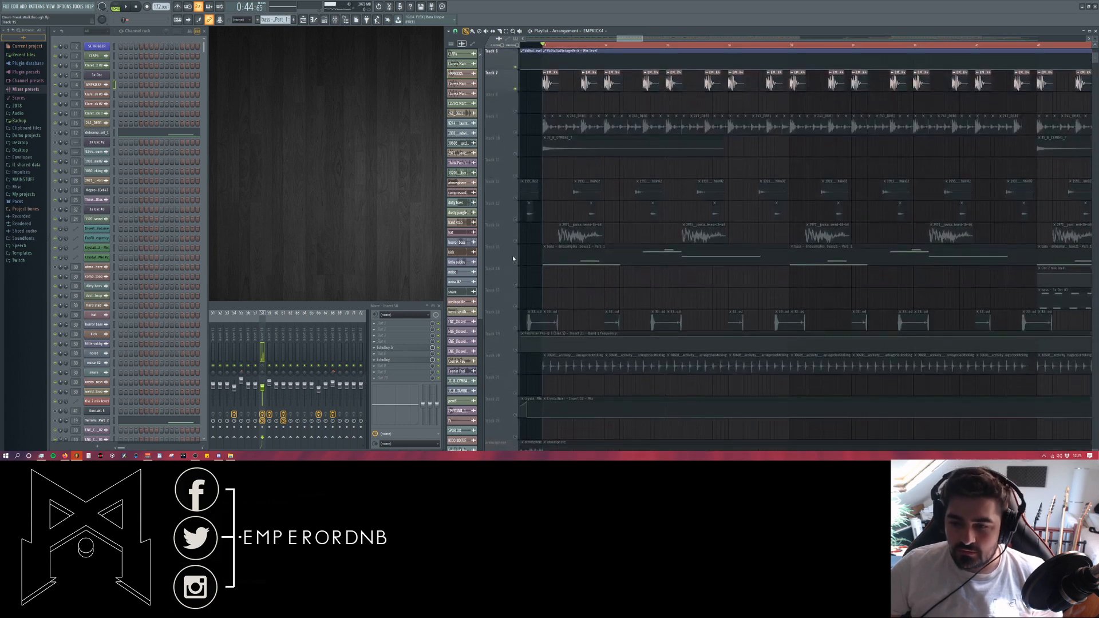
key(space)
click(516, 263)
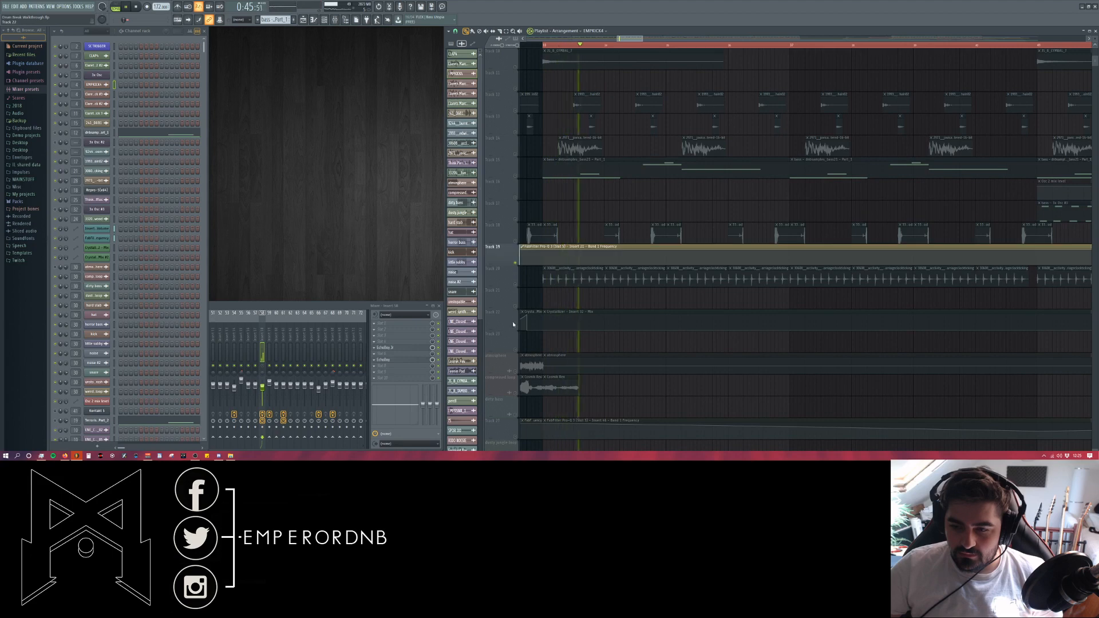
key(space)
scroll(517, 264, up, 4)
scroll(518, 264, up, 2)
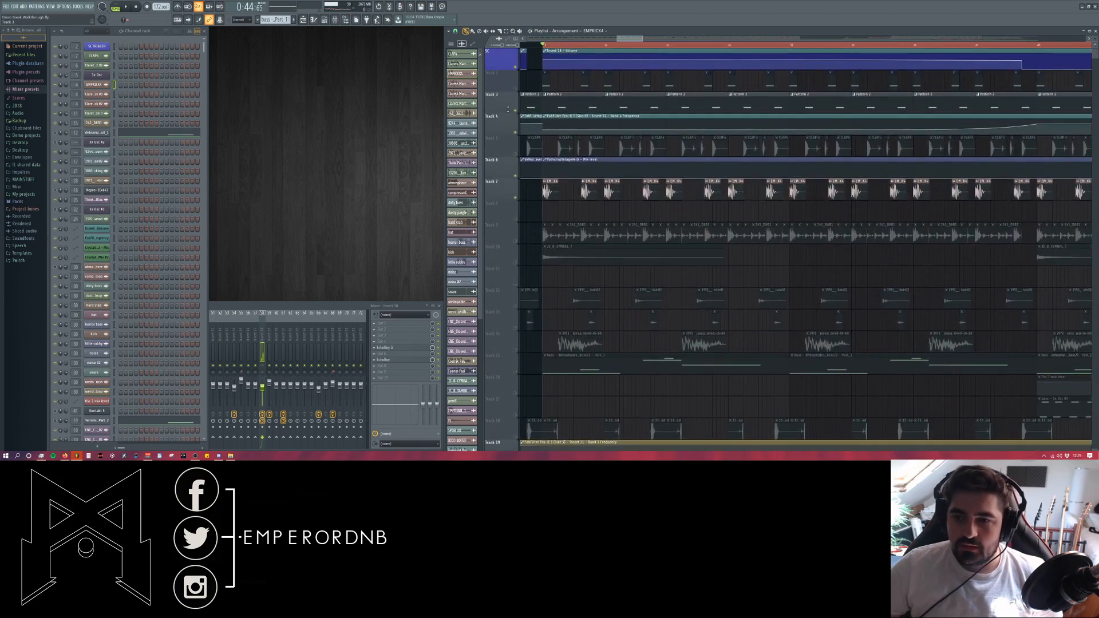
- Audition the soloed Track 7, unsolo it to bring all tracks back, and select mixer insert 4
key(space)
click(275, 308)
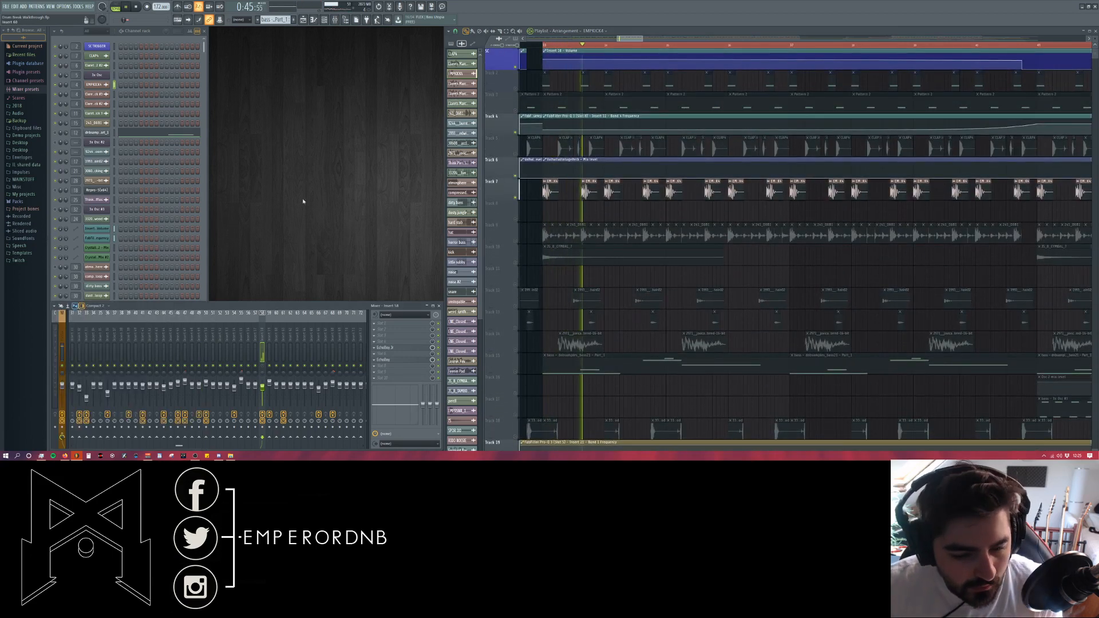
right_click(516, 198)
scroll(164, 335, left, 10)
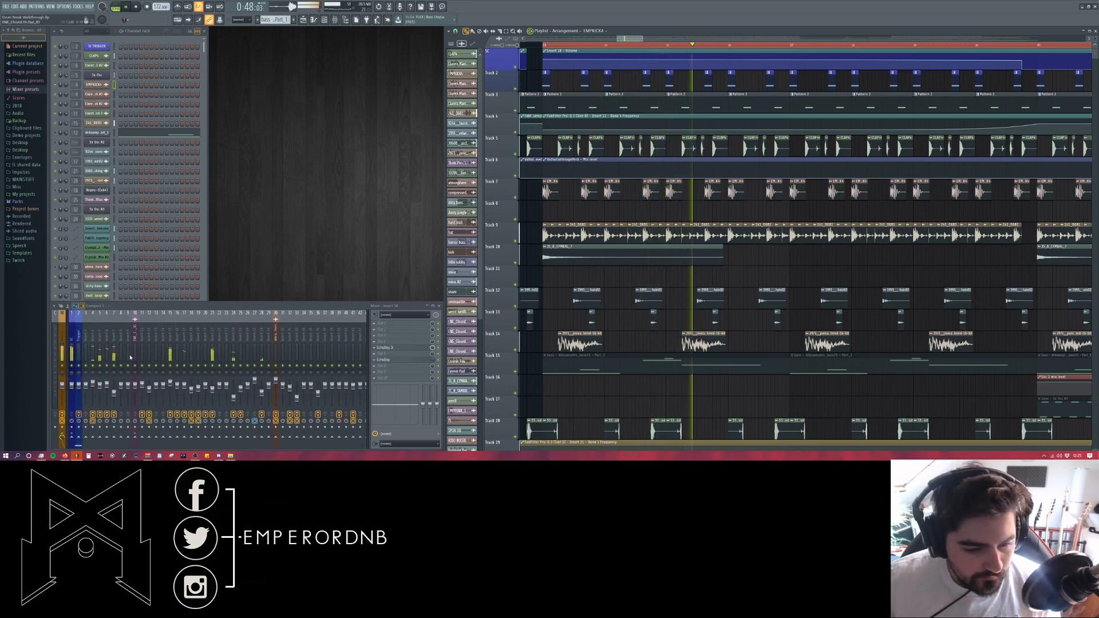
click(97, 438)
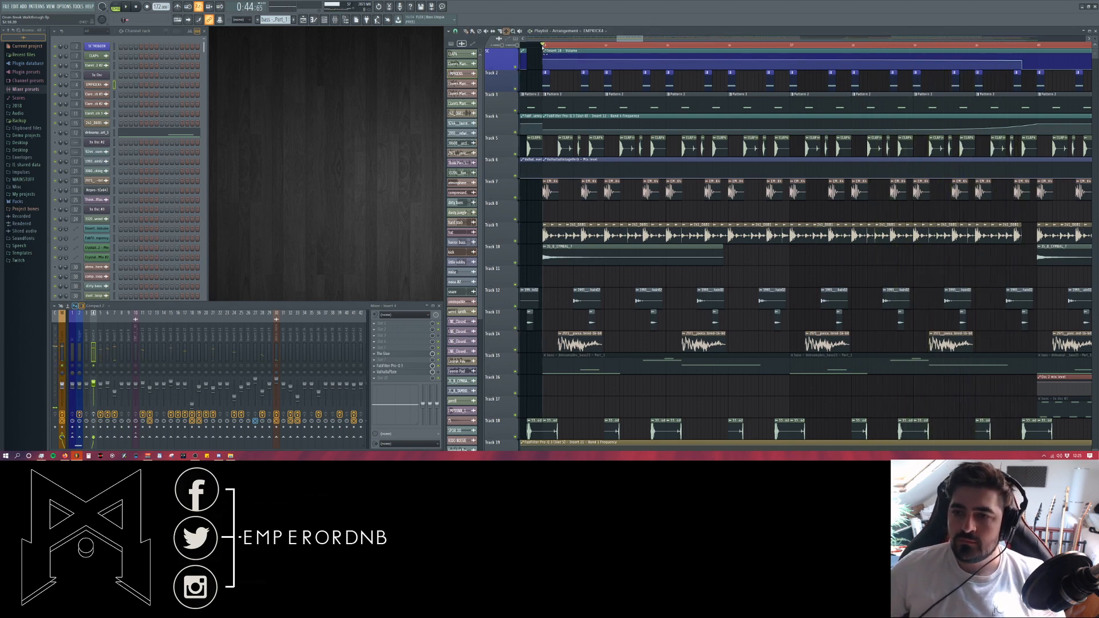
- Select the first bar of the section as the playback loop in the playlist and start playing it
drag(544, 48, 604, 49)
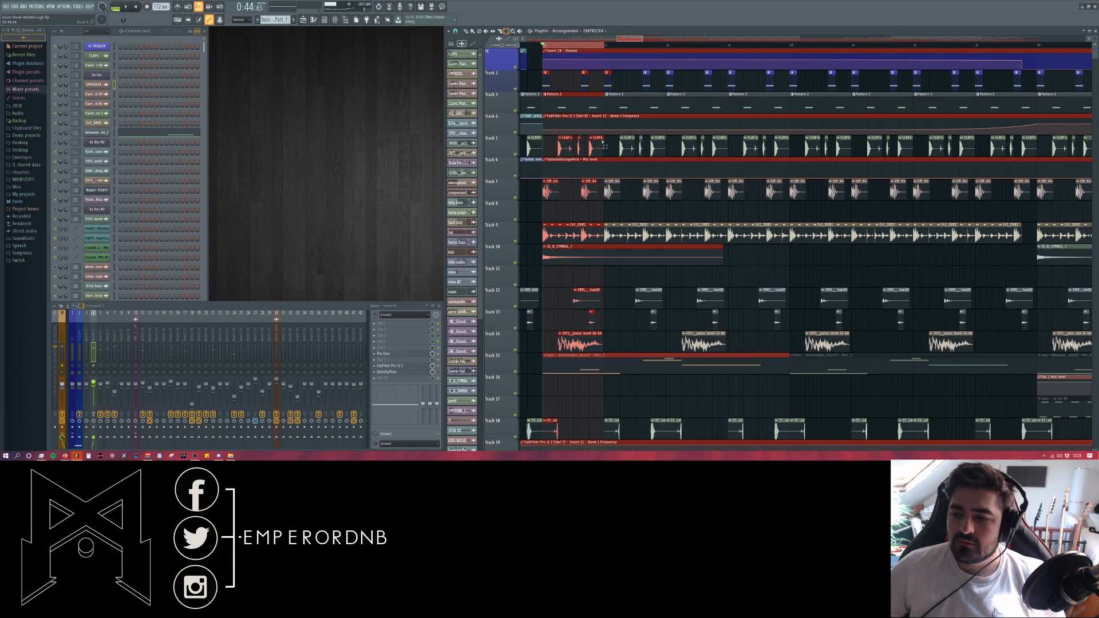
key(space)
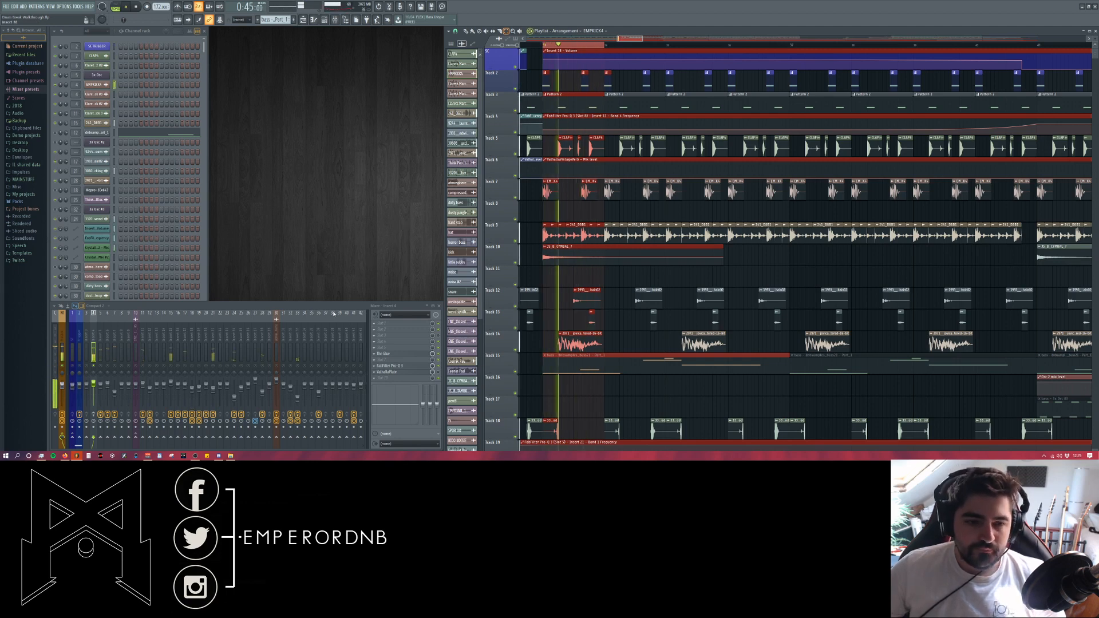
- Stop playback and open the sample settings of the first kick clip on Track 7
key(space)
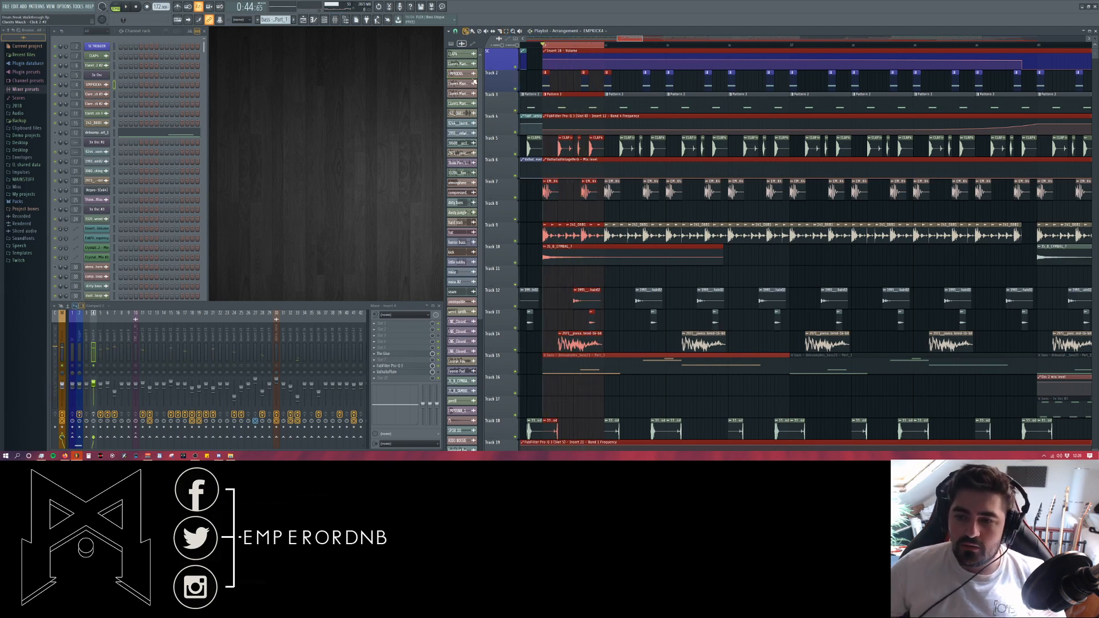
double_click(555, 191)
drag(189, 102, 317, 98)
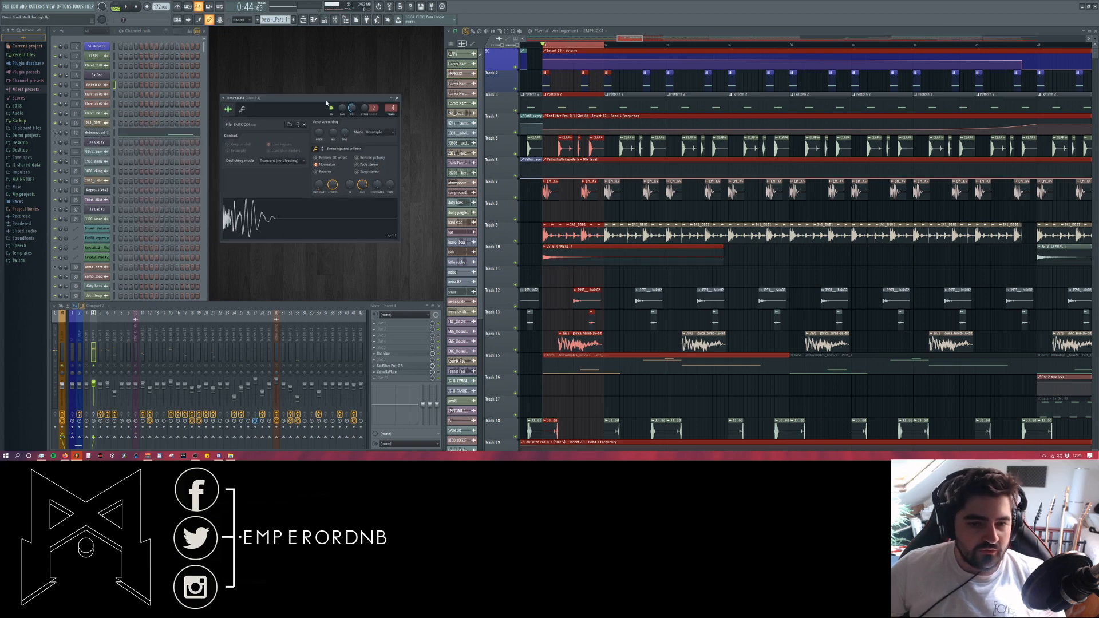
- Clone the EMPKICK4 channel in the channel rack and open the clone's sample settings
right_click(99, 85)
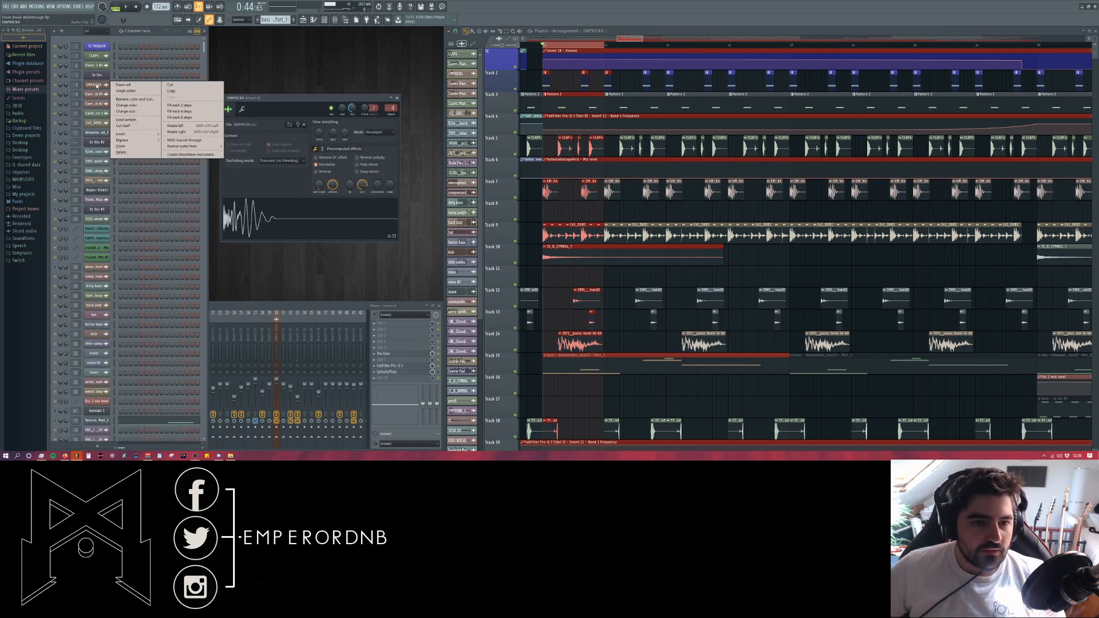
click(129, 146)
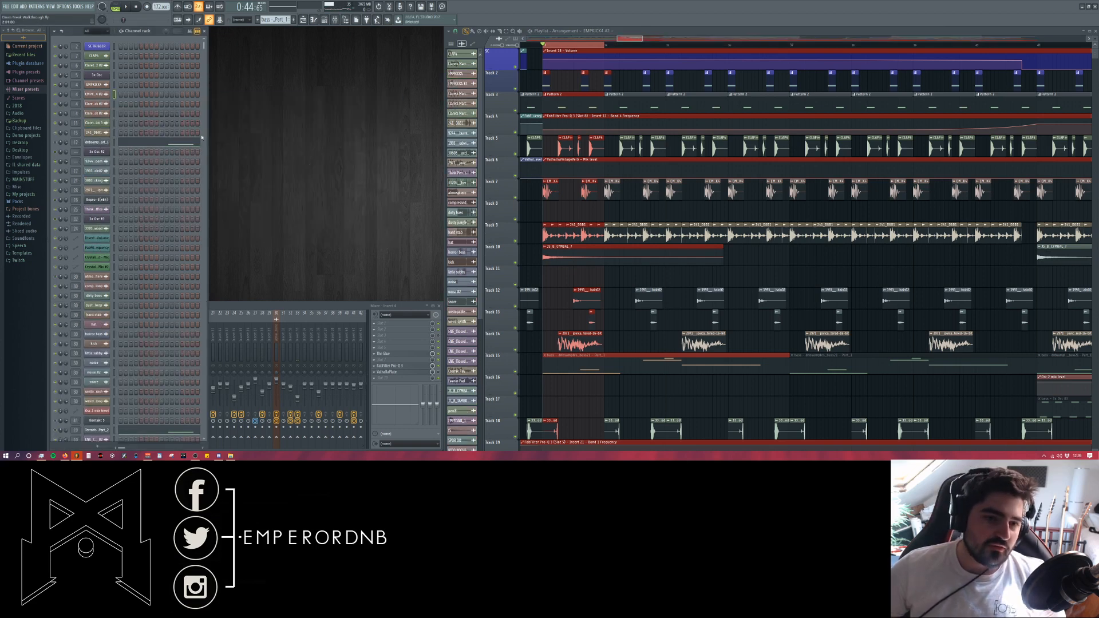
click(97, 94)
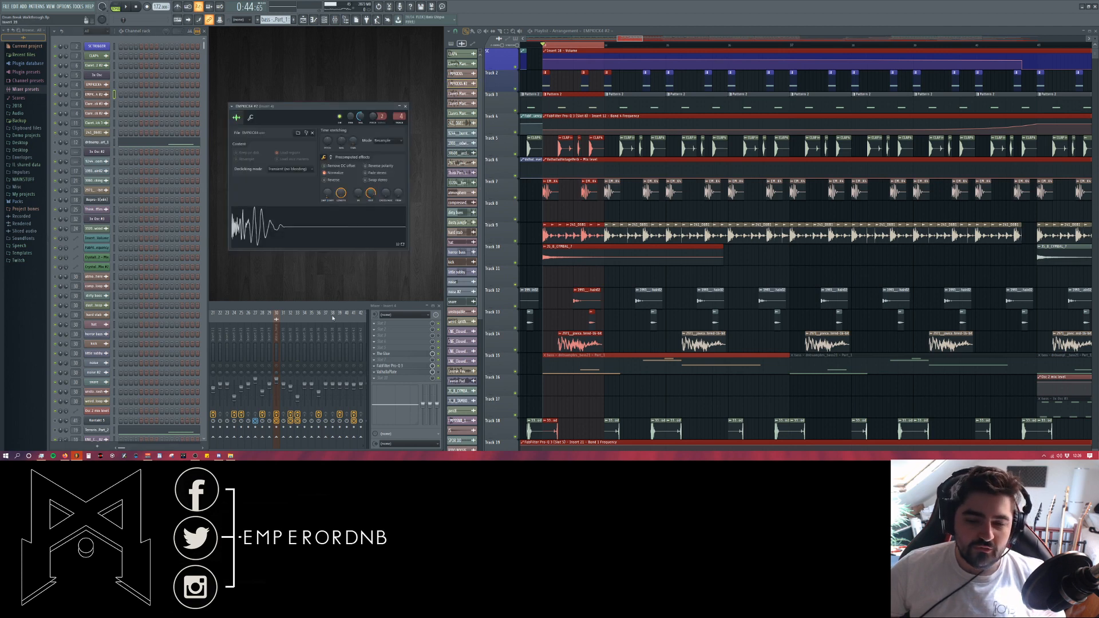
click(318, 305)
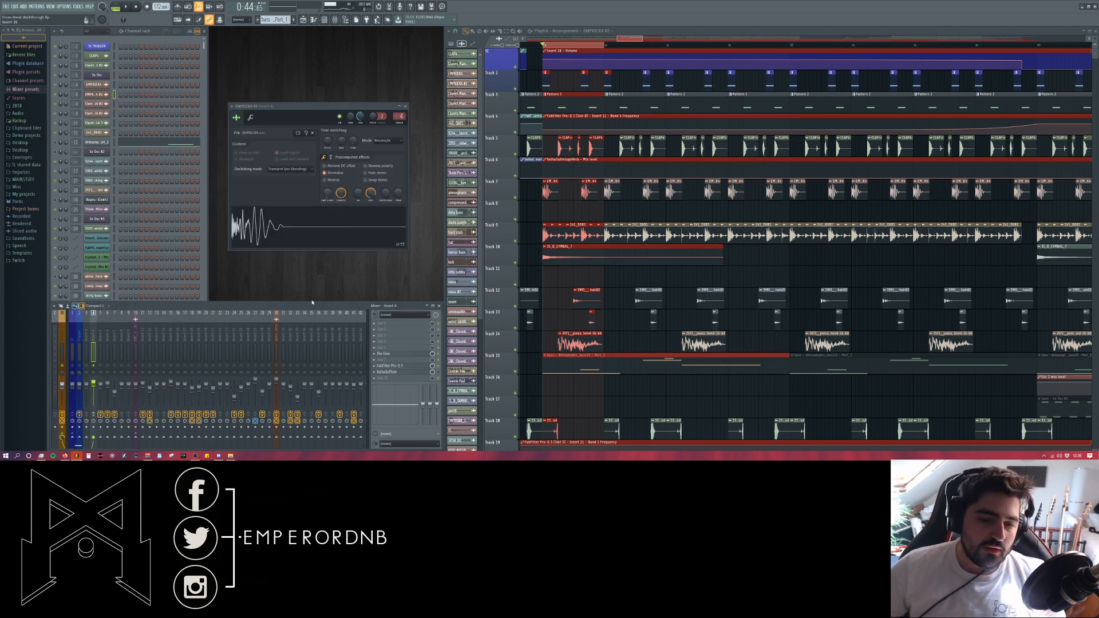
- Inspect the ValhallaPlate reverb settings on the kick's mixer insert, then close the plugin
click(407, 374)
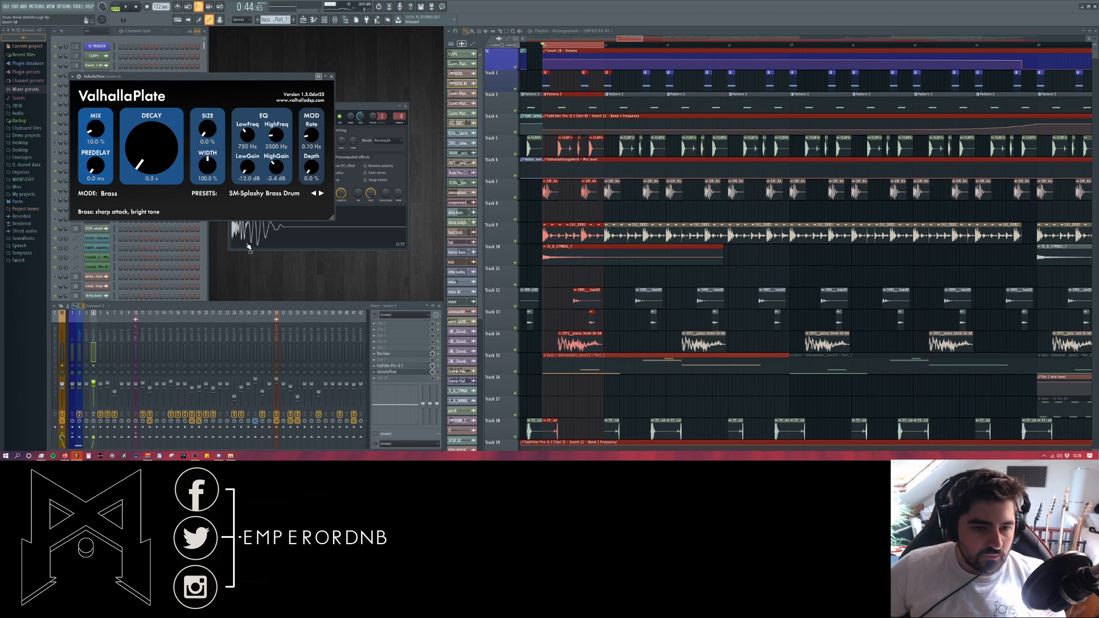
drag(206, 81, 311, 102)
click(425, 99)
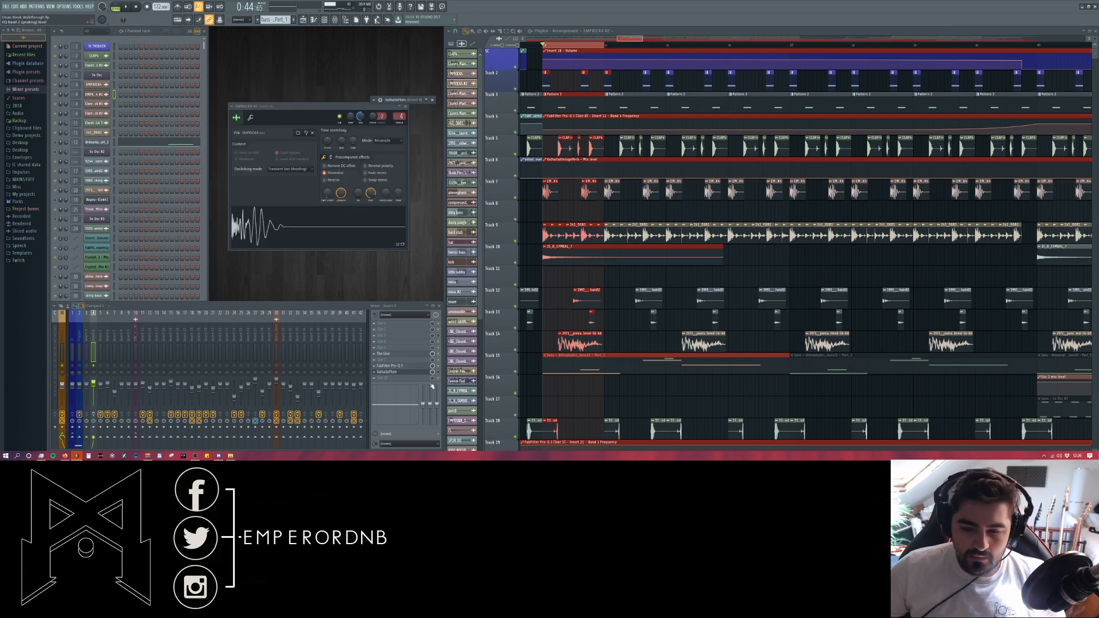
click(401, 100)
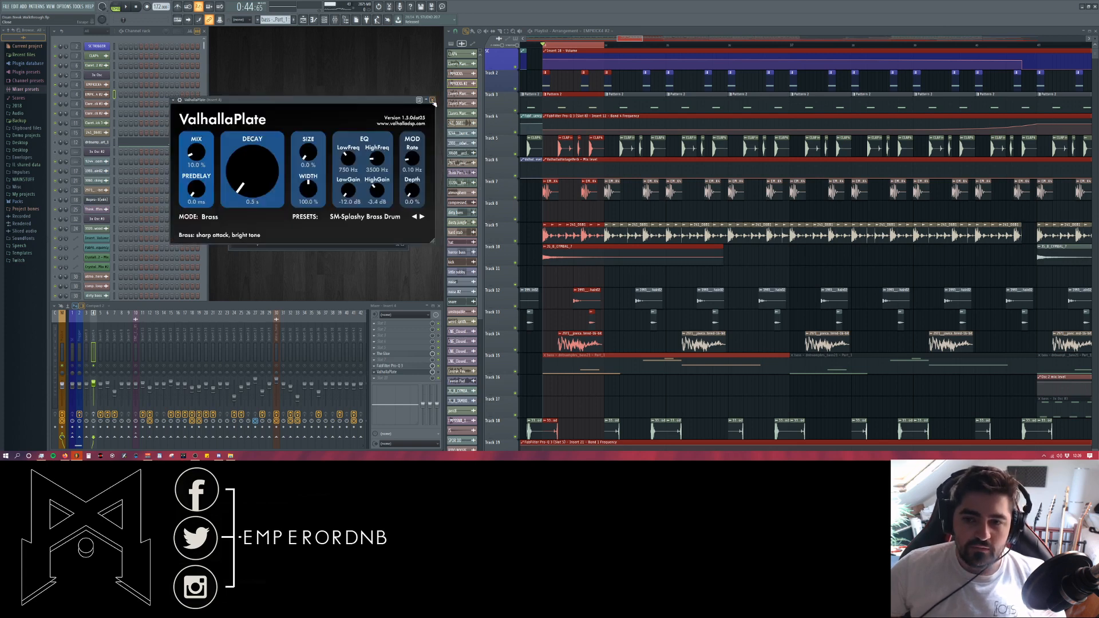
click(433, 100)
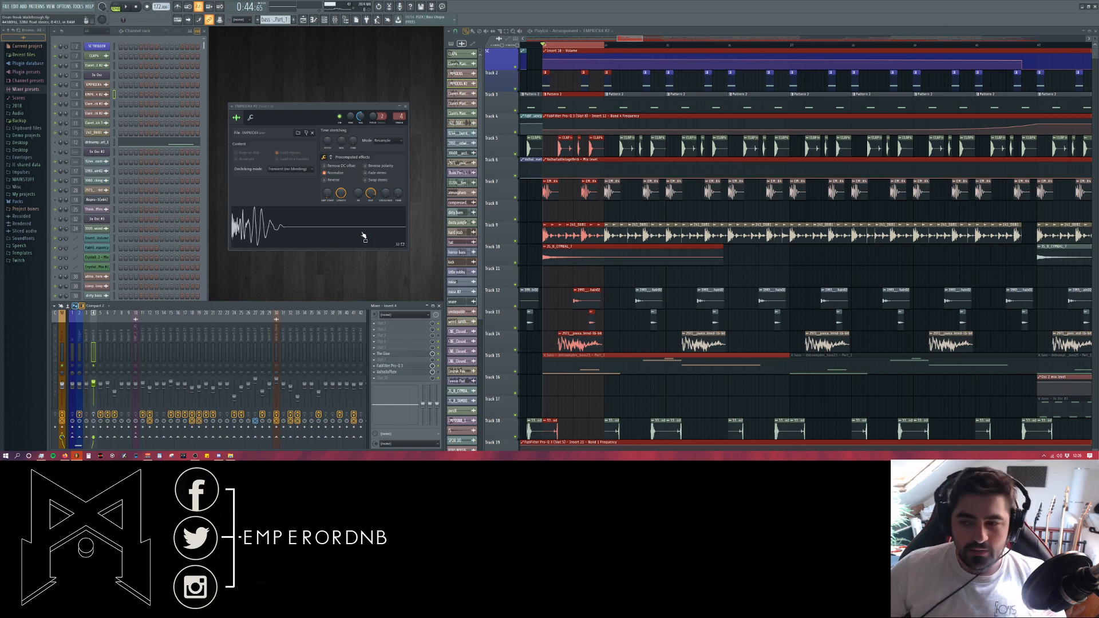
- Audition the cloned kick's sample, then find and preview a VMH1 bass drum in the sample browser's Vengeance House folder
click(290, 221)
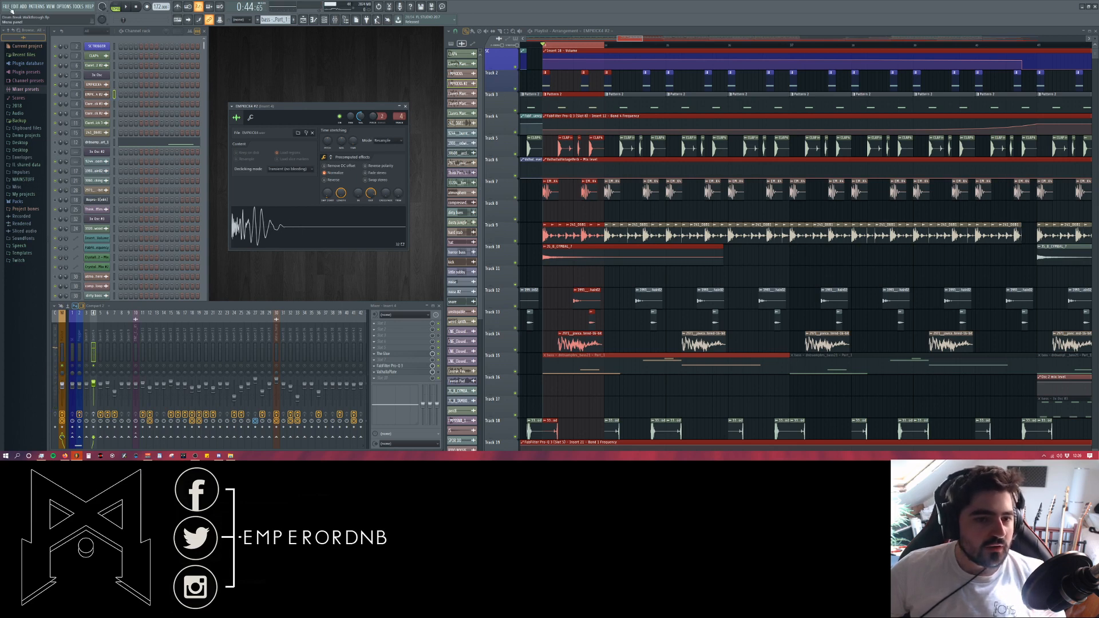
click(20, 142)
scroll(29, 171, down, 10)
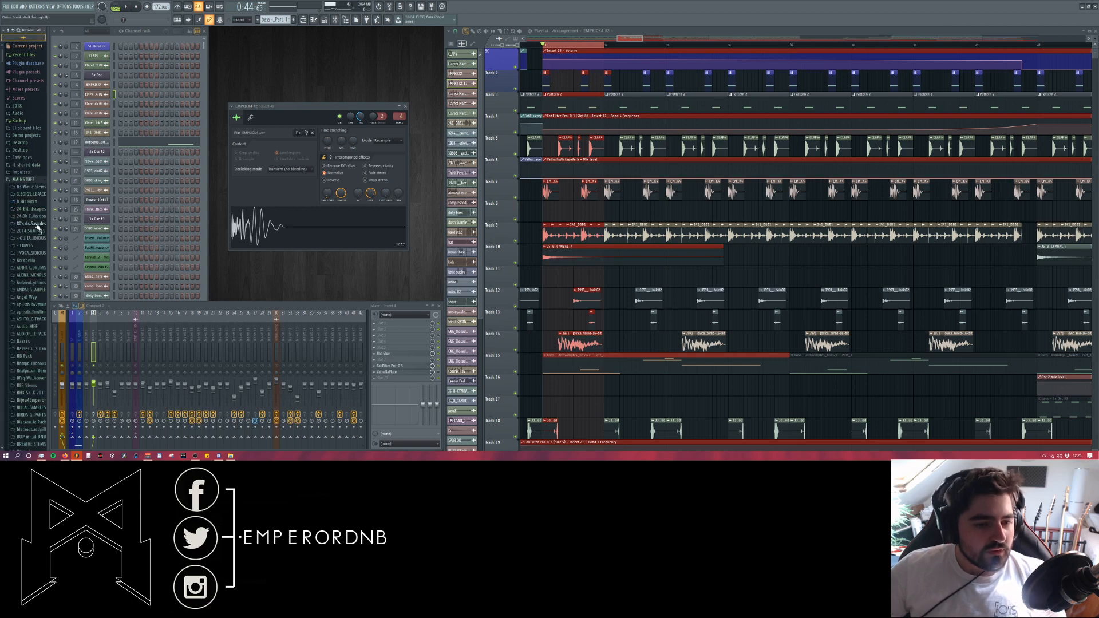
scroll(31, 212, down, 20)
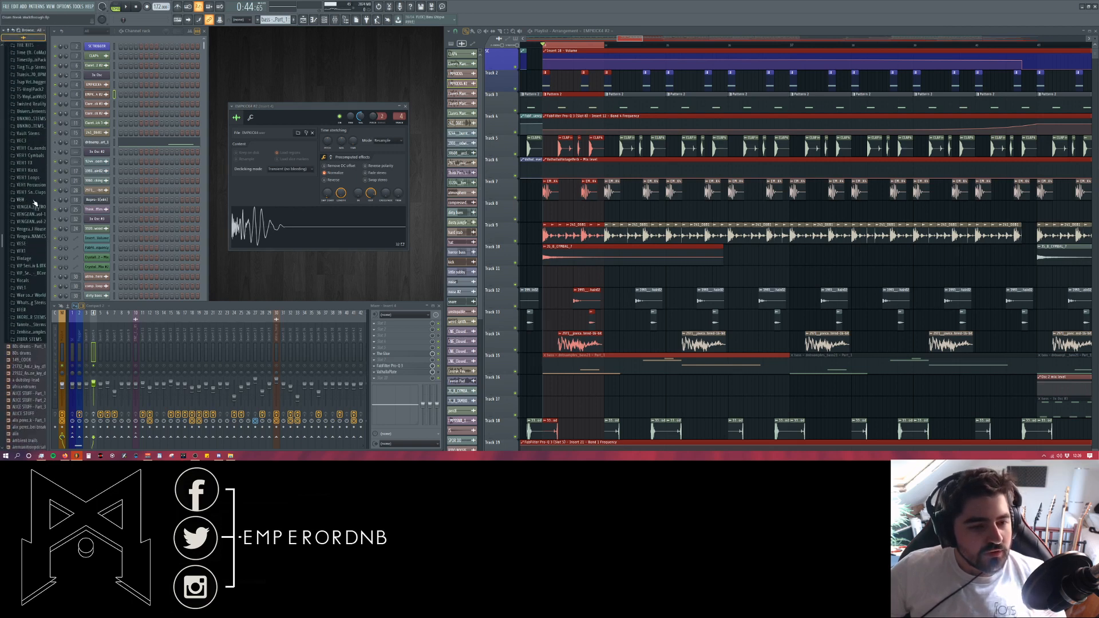
scroll(38, 197, up, 1)
click(34, 119)
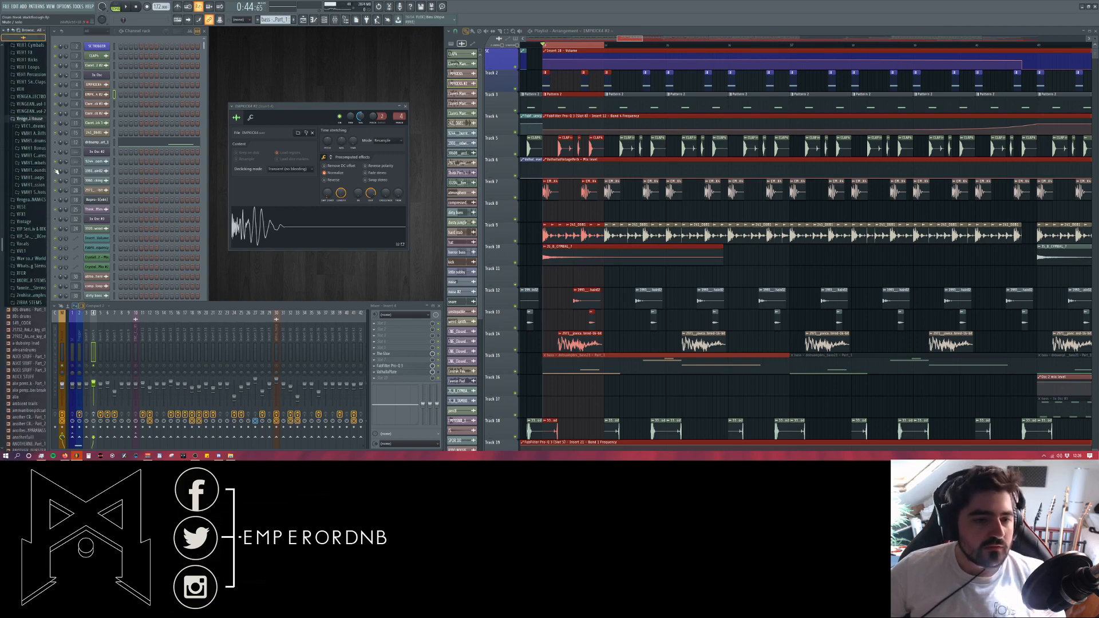
click(42, 142)
click(39, 168)
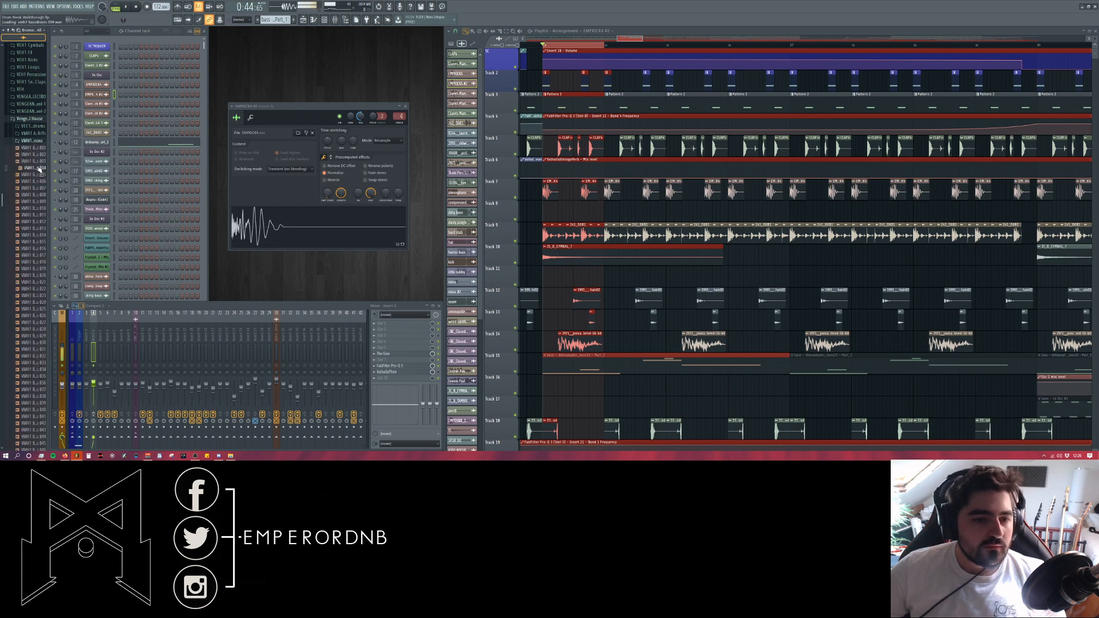
- Add the previewed VMH1 bass drum as a new channel, assign it to an empty mixer insert and open its settings
click(105, 31)
drag(35, 168, 75, 44)
text(44)
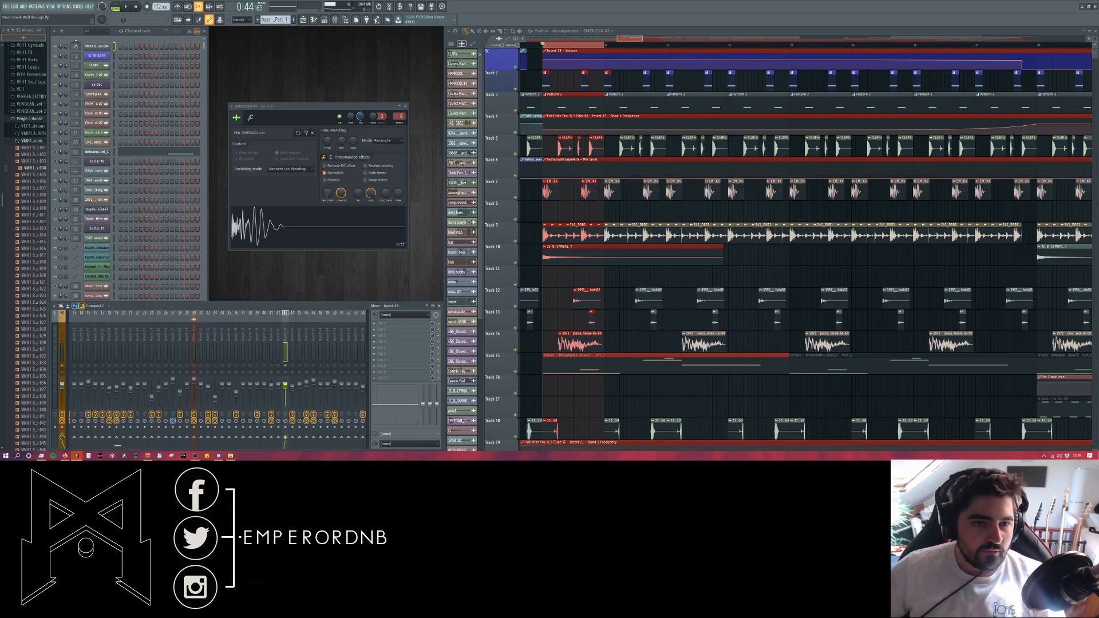
click(97, 46)
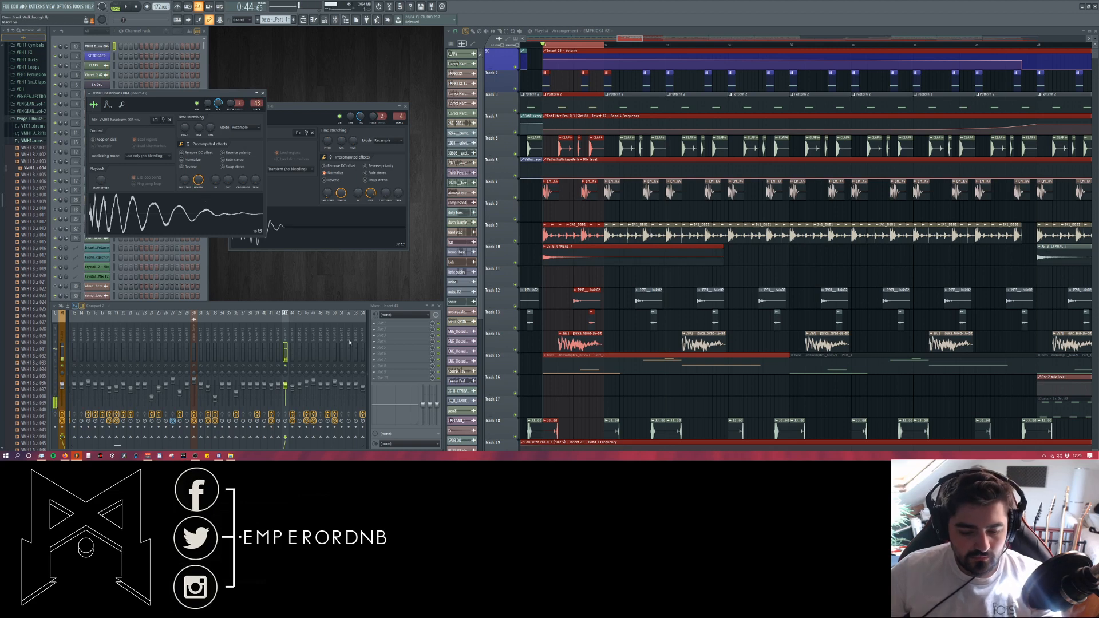
- Load ValhallaPlate on the bass drum's mixer insert and close the channel's sample settings
click(392, 342)
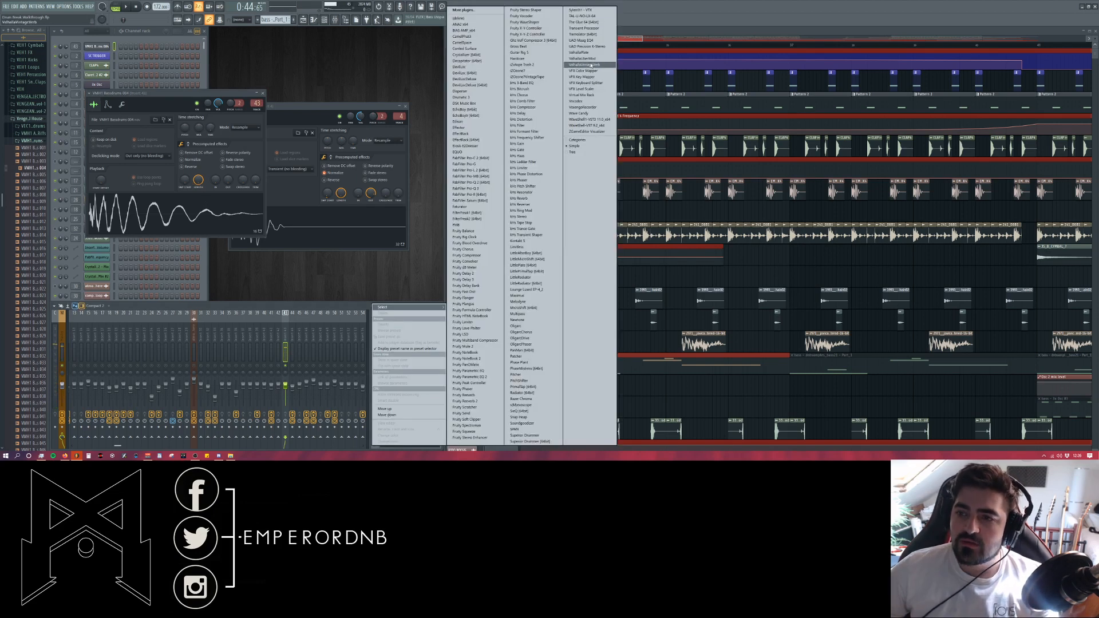
click(580, 52)
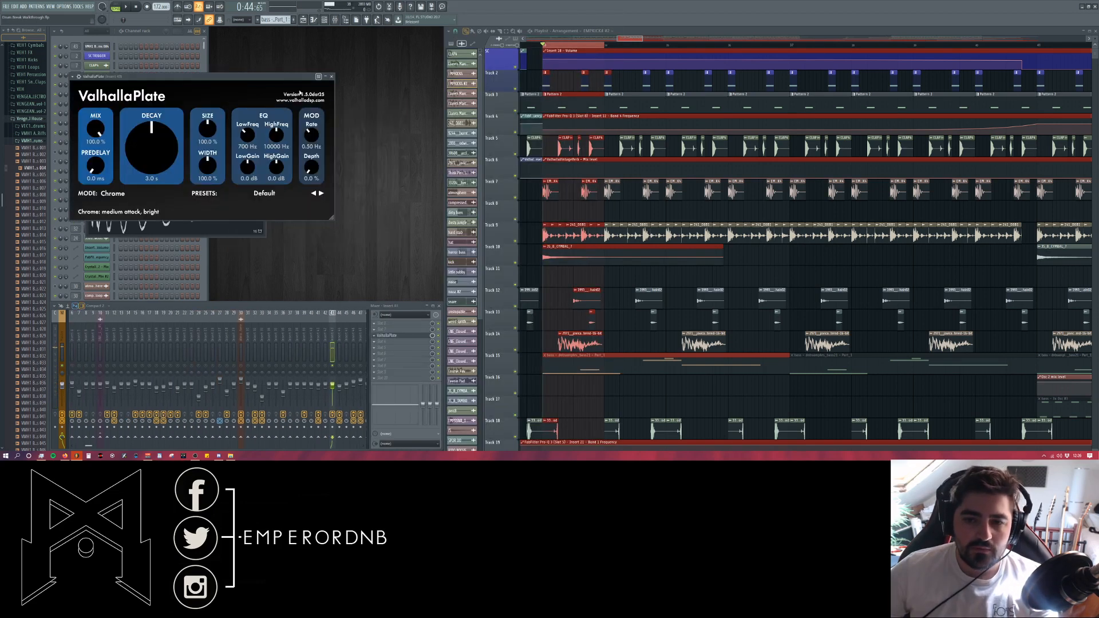
drag(297, 77, 341, 124)
click(262, 92)
drag(269, 124, 318, 96)
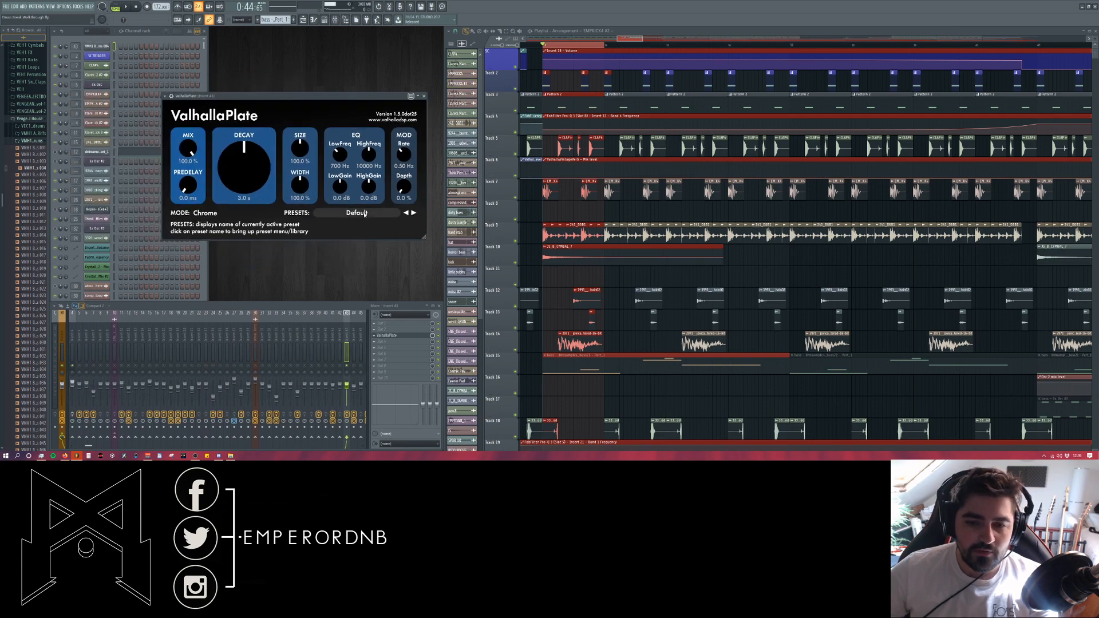
- Load the small SM-Splashy Brass Drum preset in ValhallaPlate and raise the width to just over 100%
click(365, 214)
mouse_move(351, 293)
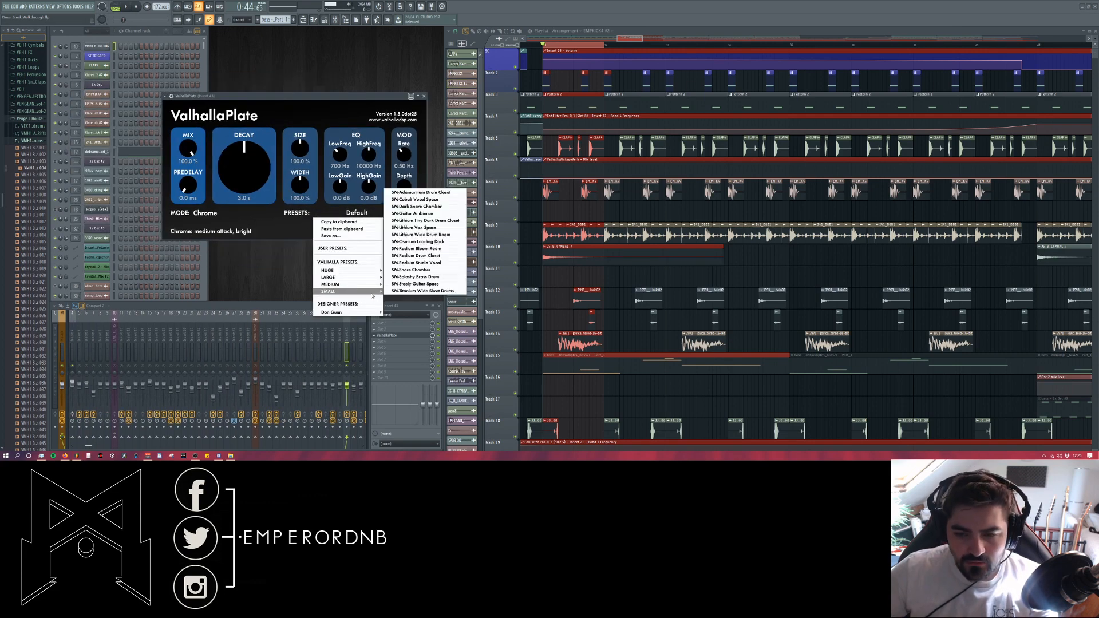
click(415, 276)
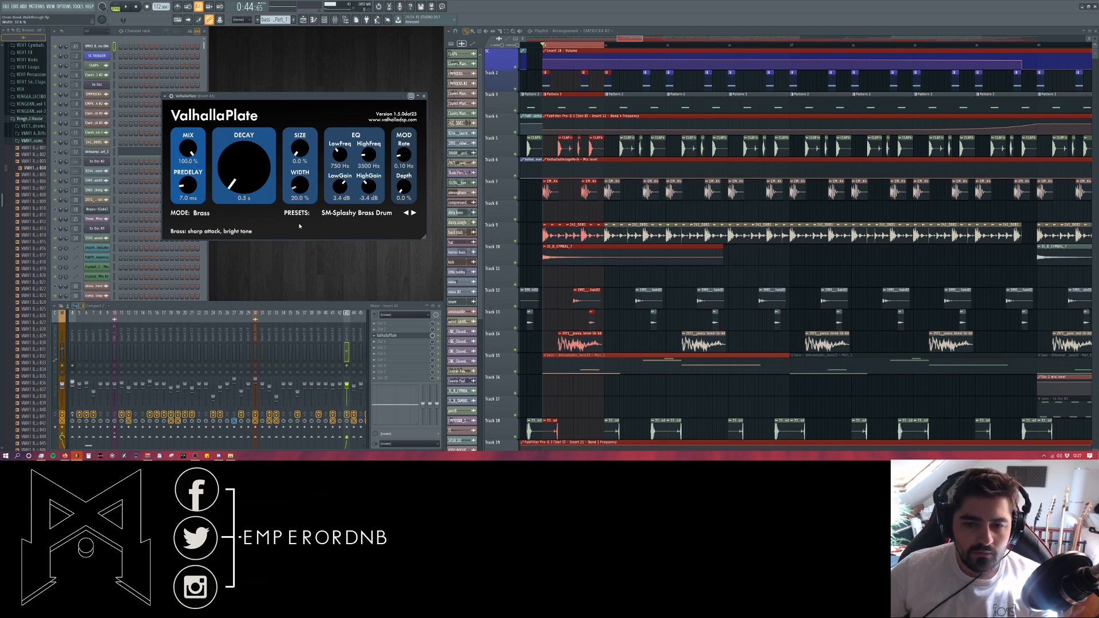
drag(299, 227, 301, 253)
drag(299, 200, 300, 187)
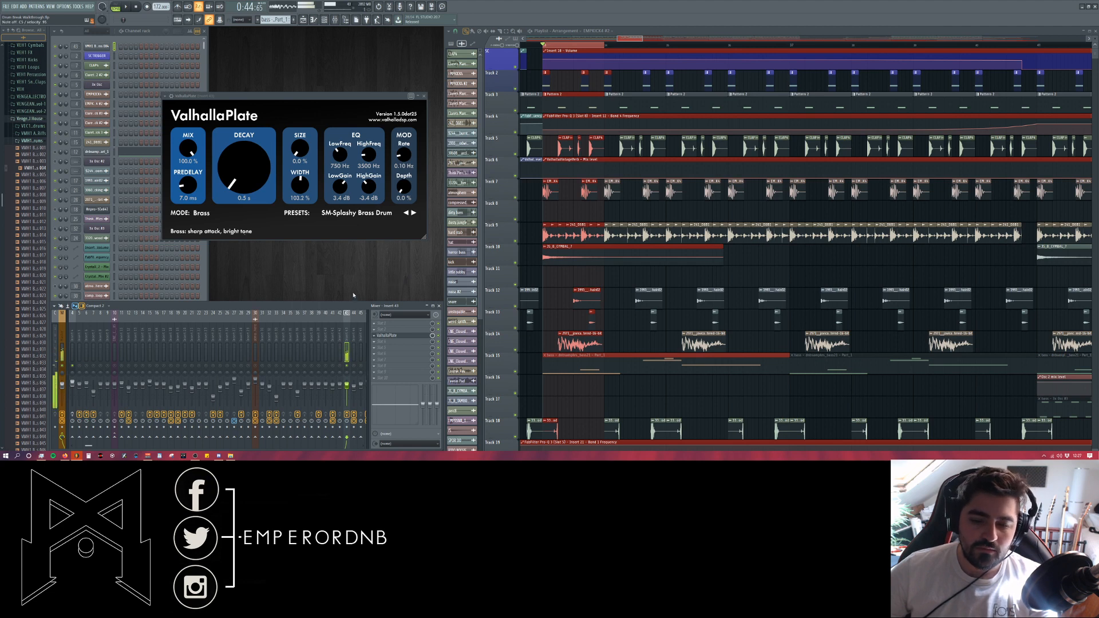
- Add FabFilter Pro-Q 3 after the reverb and create a low-cut band that filters the lows from the side signal only
click(384, 367)
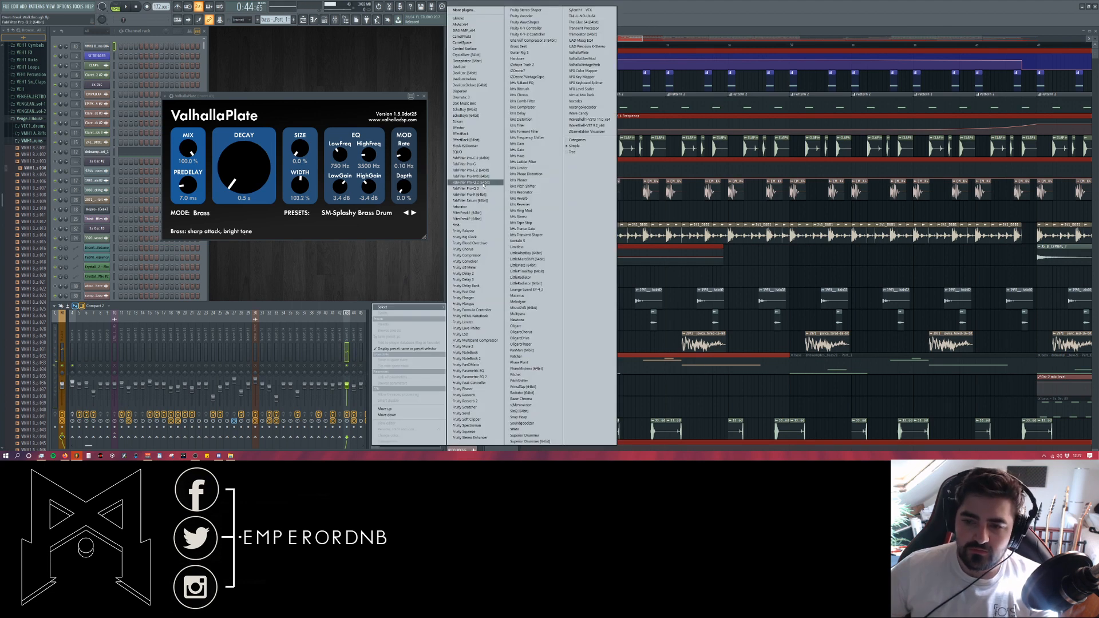
click(480, 188)
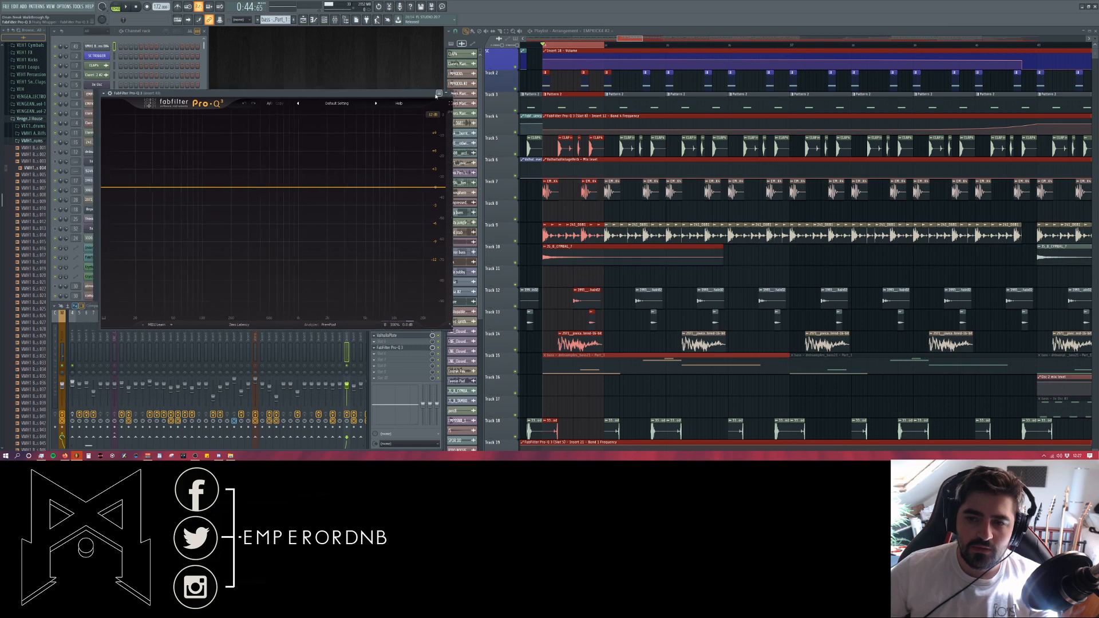
click(175, 166)
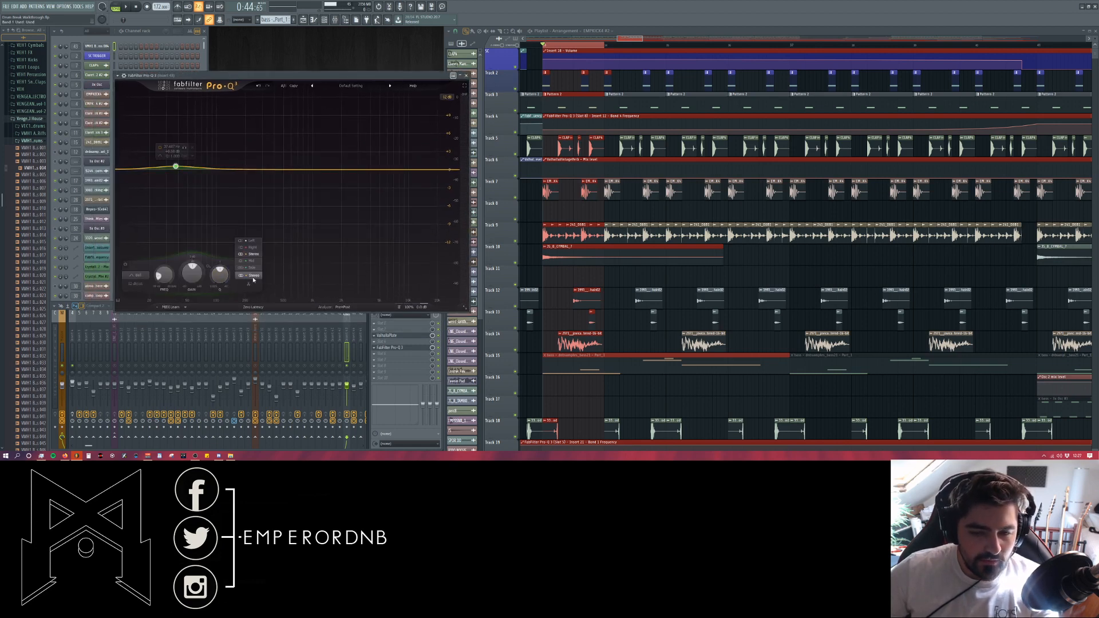
click(136, 284)
click(142, 319)
click(136, 278)
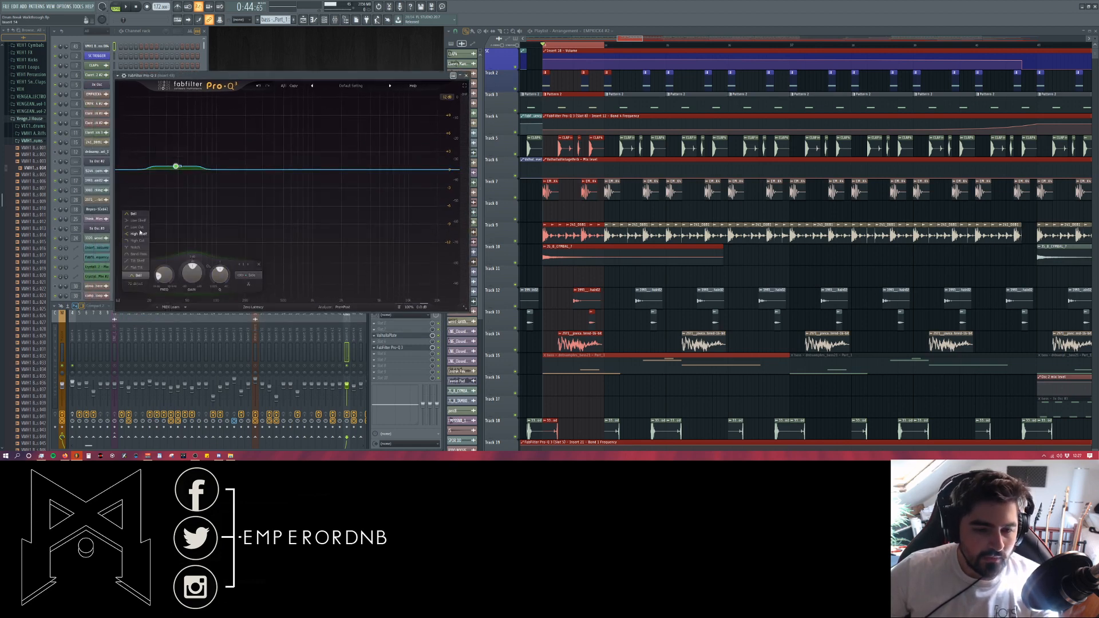
click(138, 226)
drag(176, 172, 243, 220)
- Add a wide low-frequency boost on the mid signal and a smaller high-frequency bell boost in Pro-Q 3
click(199, 167)
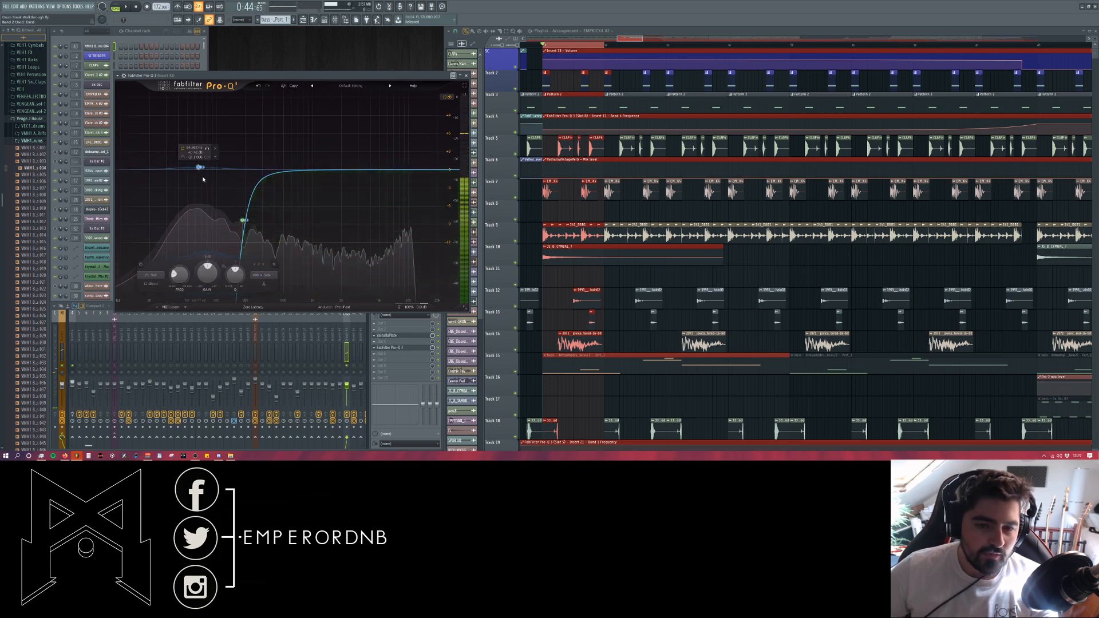
click(257, 275)
click(255, 261)
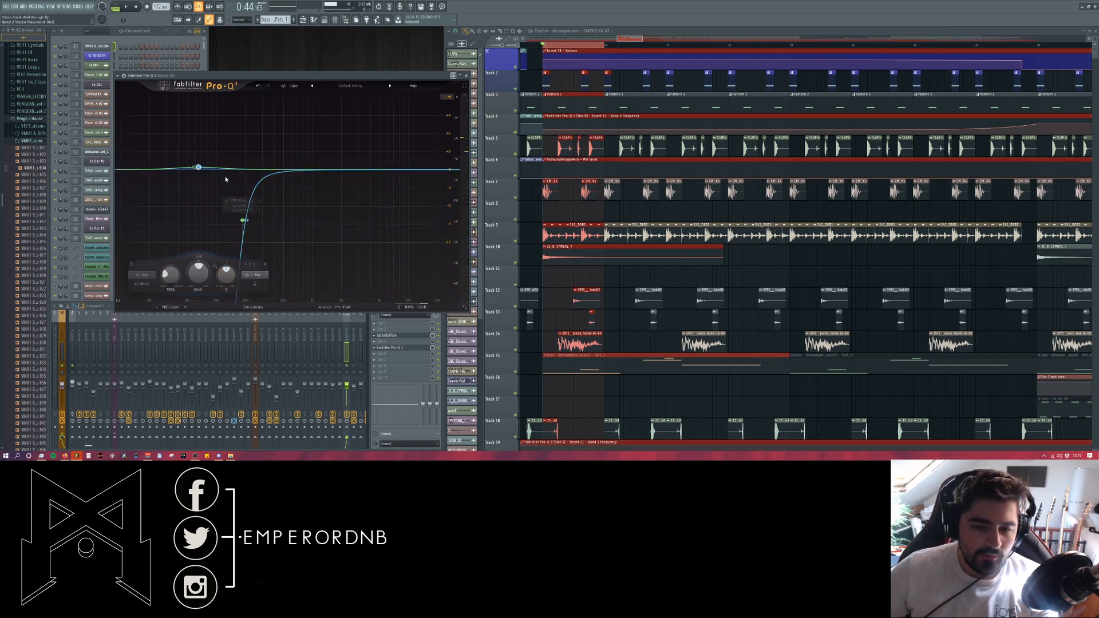
drag(198, 167, 189, 135)
scroll(199, 141, down, 5)
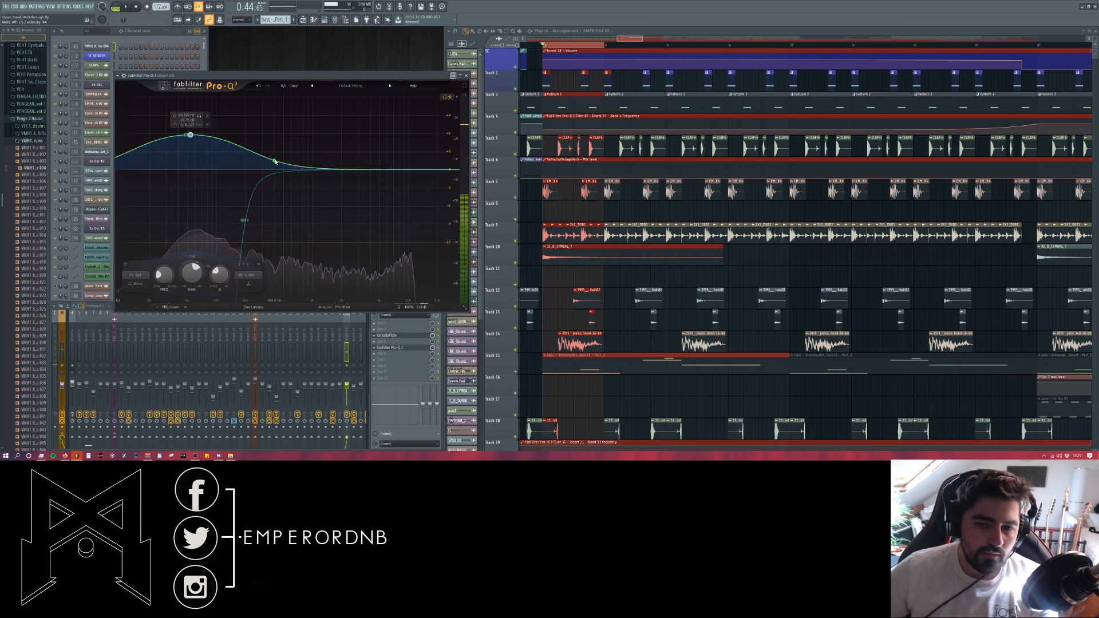
drag(372, 169, 371, 153)
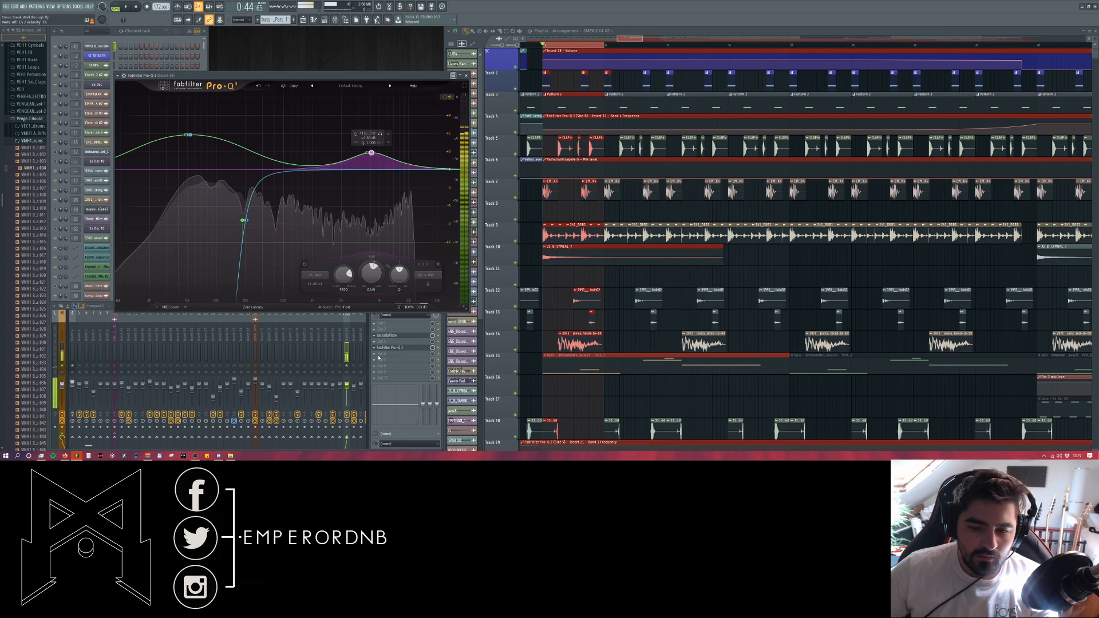
- Add The Glue compressor after the EQ and turn on its peak clipping
click(378, 355)
click(589, 28)
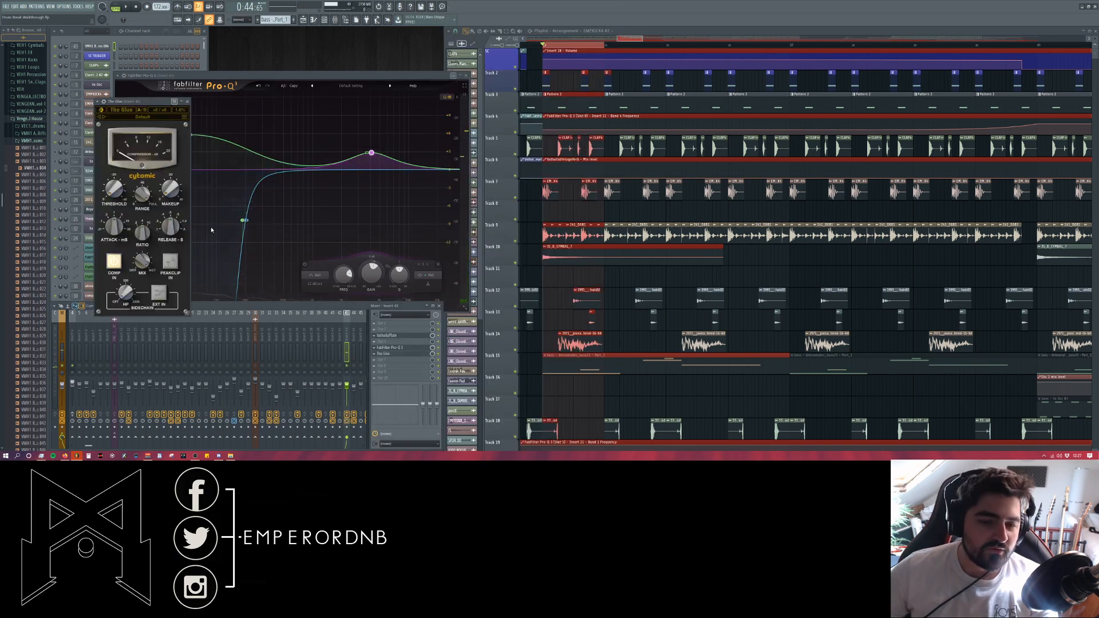
drag(120, 185, 176, 179)
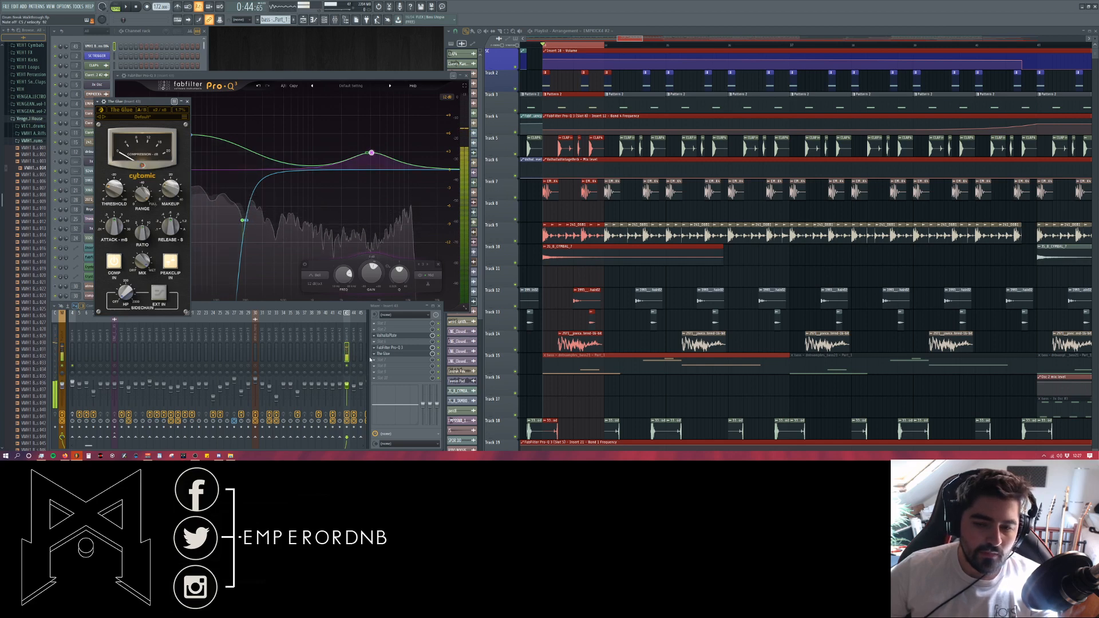
- Remove The Glue, FabFilter Pro-Q 3 and ValhallaPlate from the demo kick's mixer insert
click(375, 353)
click(393, 315)
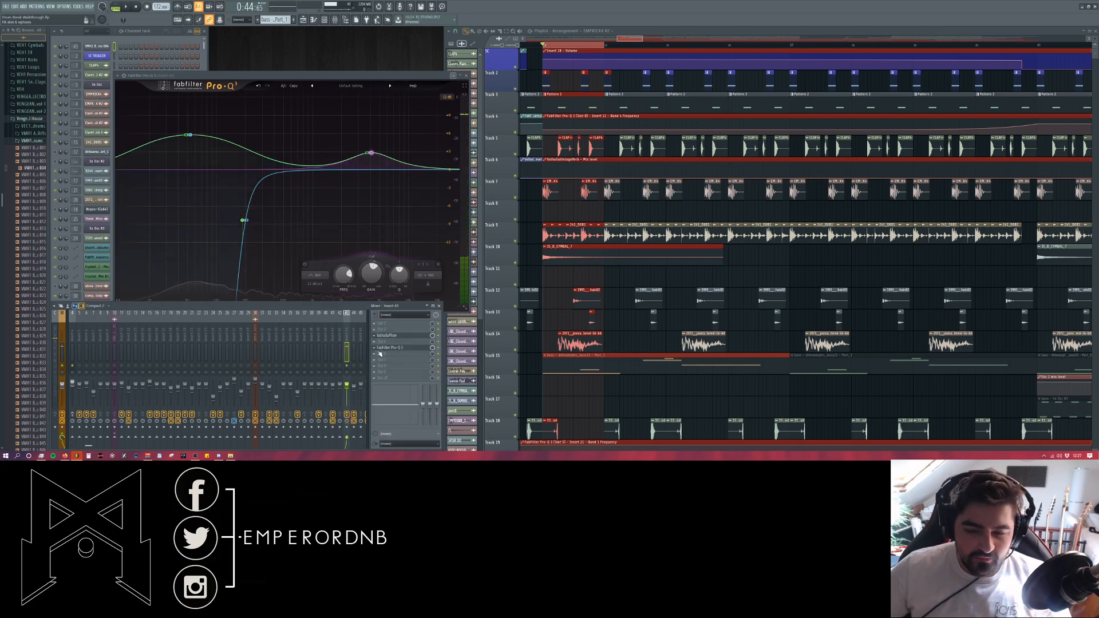
click(375, 348)
click(389, 314)
click(375, 338)
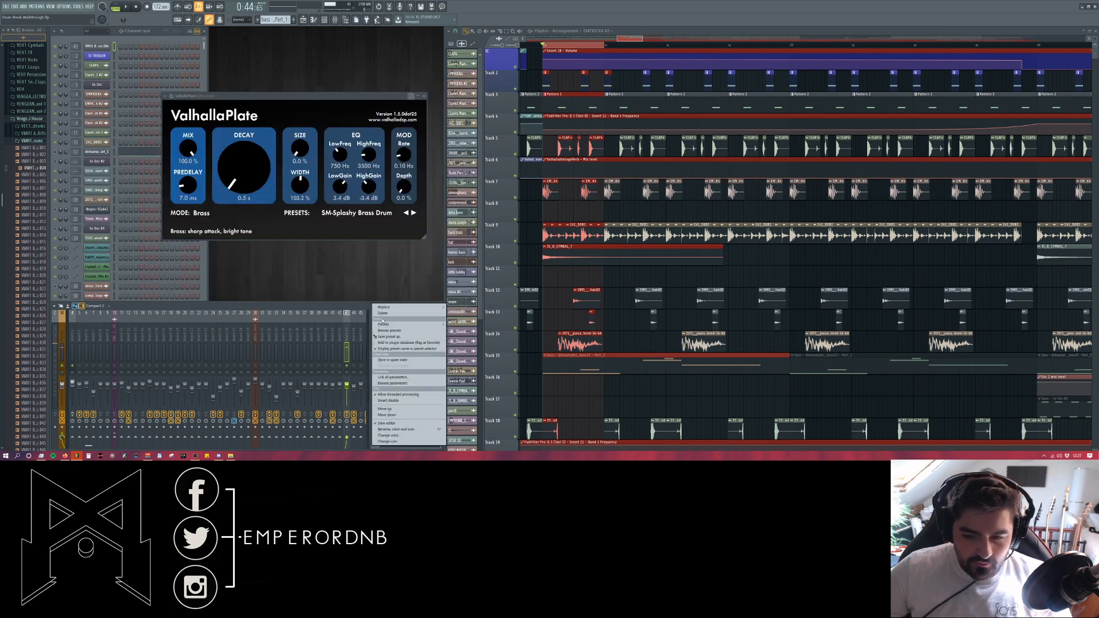
click(389, 315)
- Delete the demo kick's sample channel, the first one in the channel rack
right_click(93, 48)
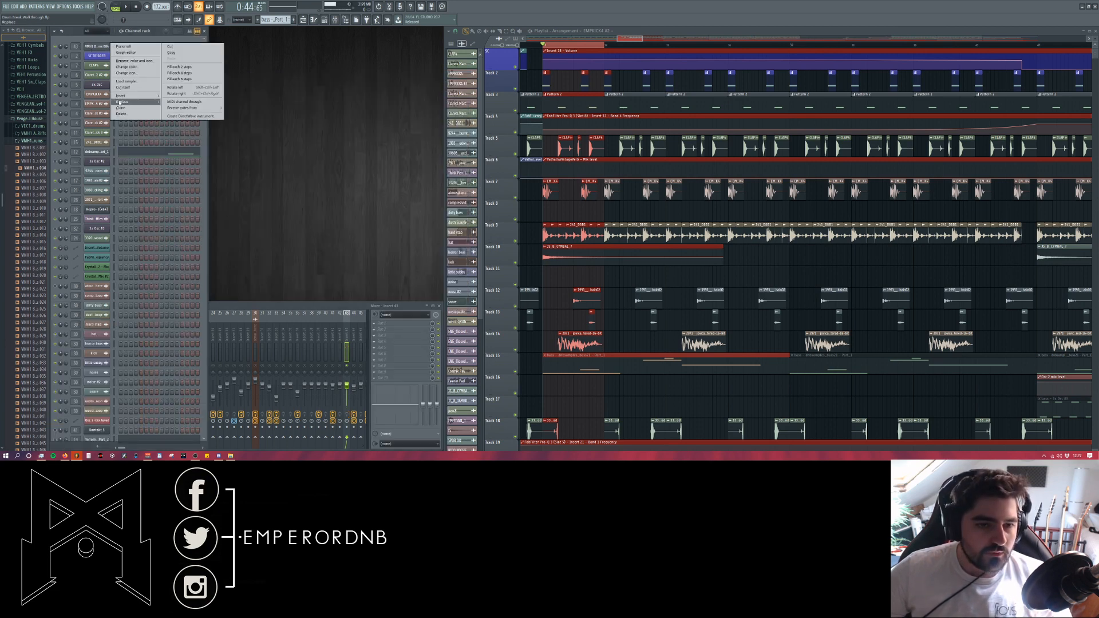
click(122, 114)
key(Return)
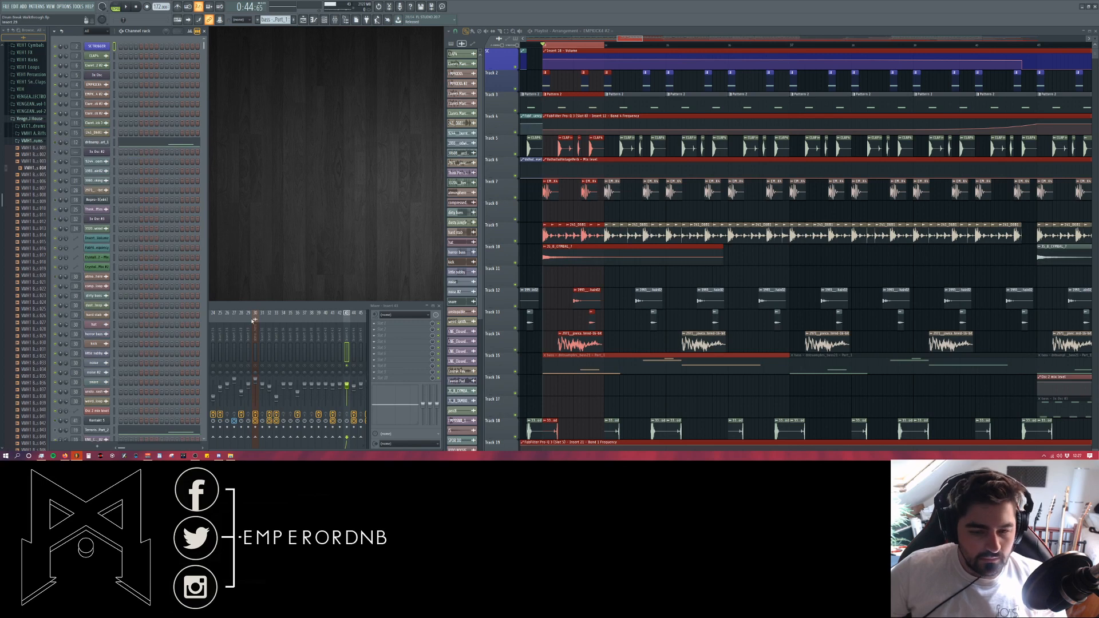
- Play the looped drum section while viewing the original kick's mixer insert
scroll(161, 344, up, 3)
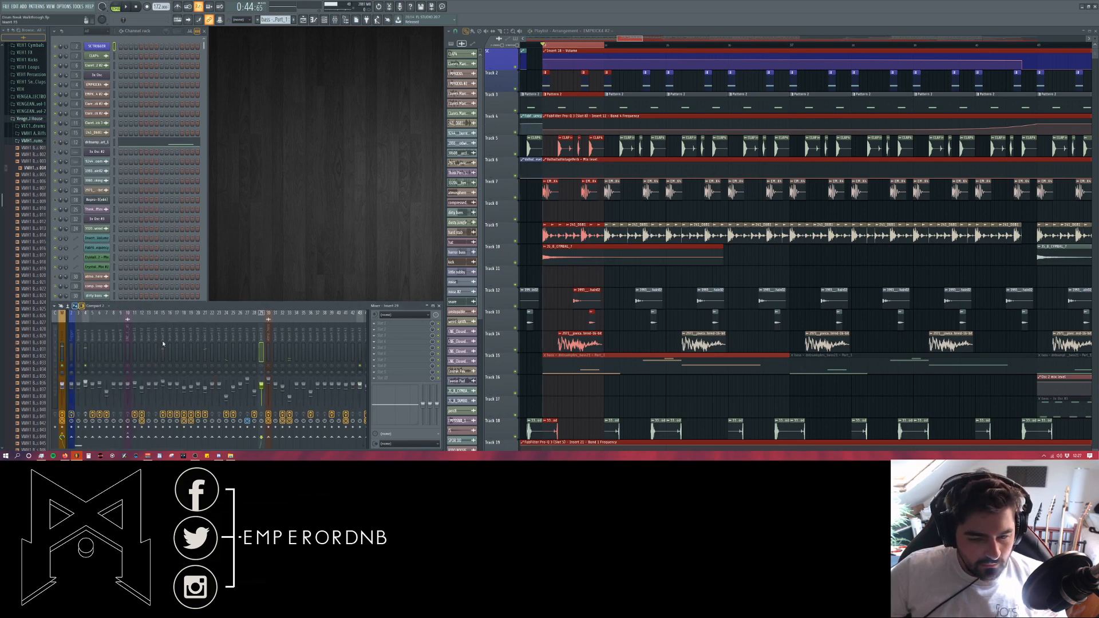
key(space)
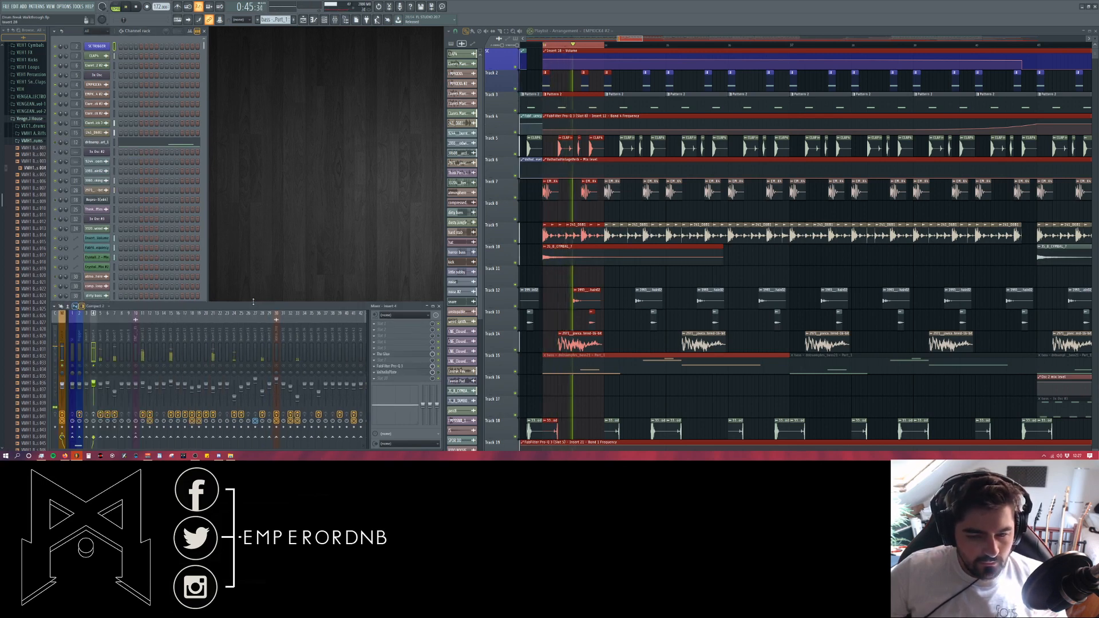
key(space)
- Remove the original kick sample's fade-out to compare its long tail, restore the short fade, and audition it in the loop
click(99, 85)
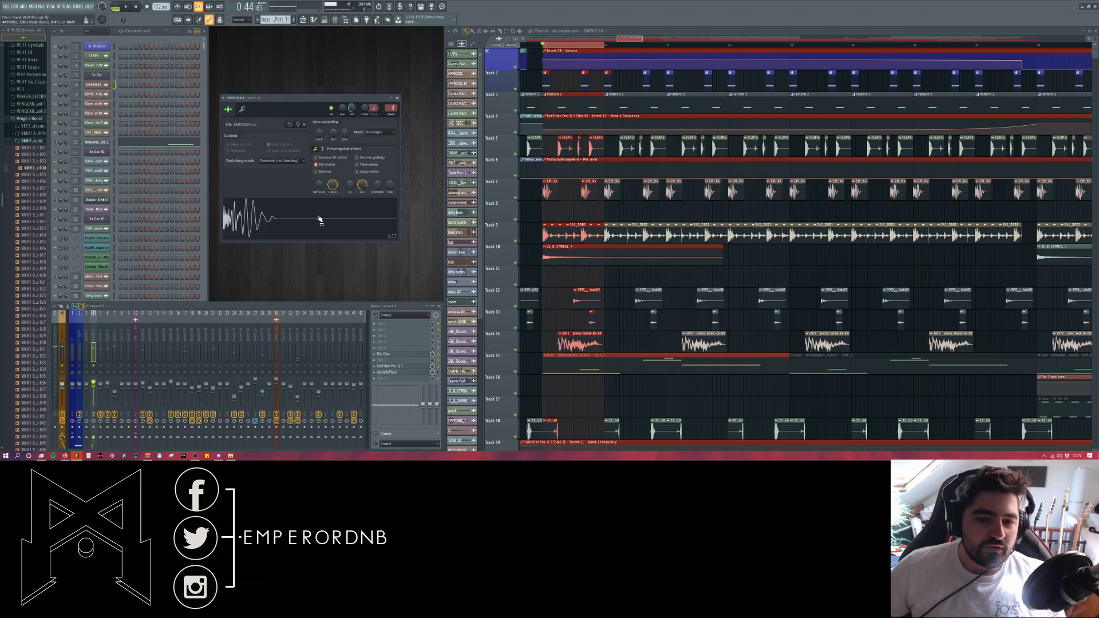
drag(364, 185, 364, 206)
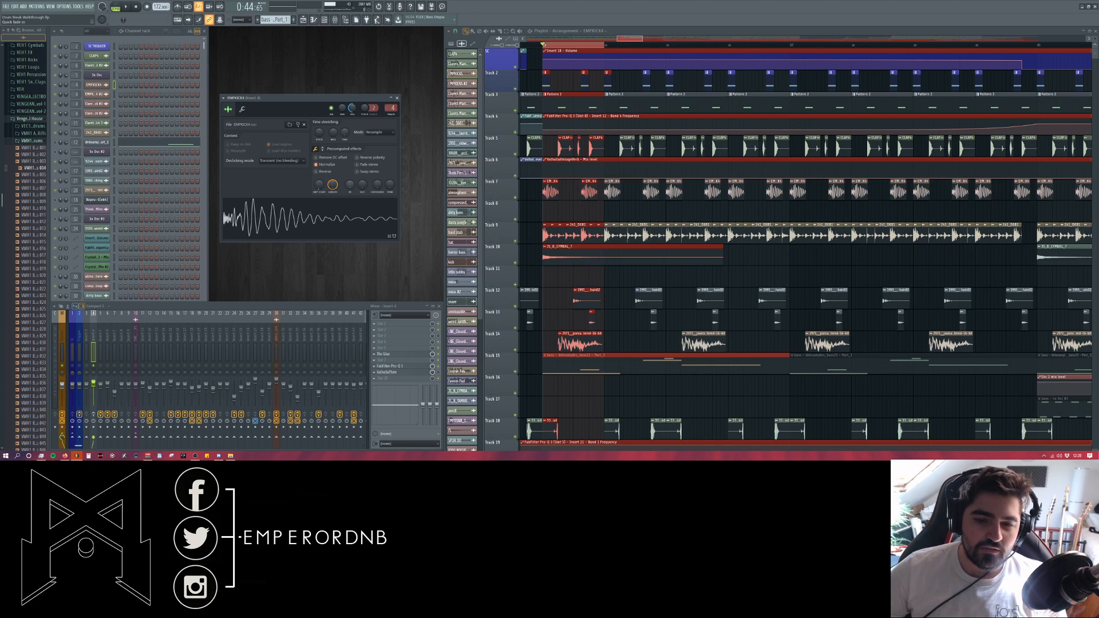
mouse_move(349, 184)
mouse_down()
mouse_move(350, 168)
mouse_move(350, 182)
mouse_up()
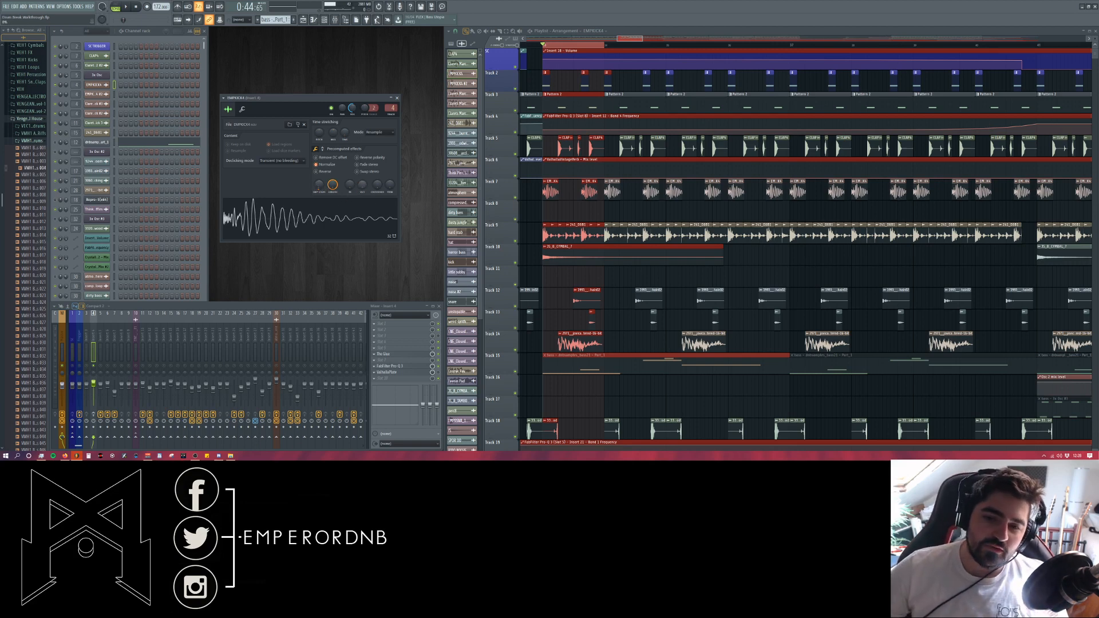
key(F6)
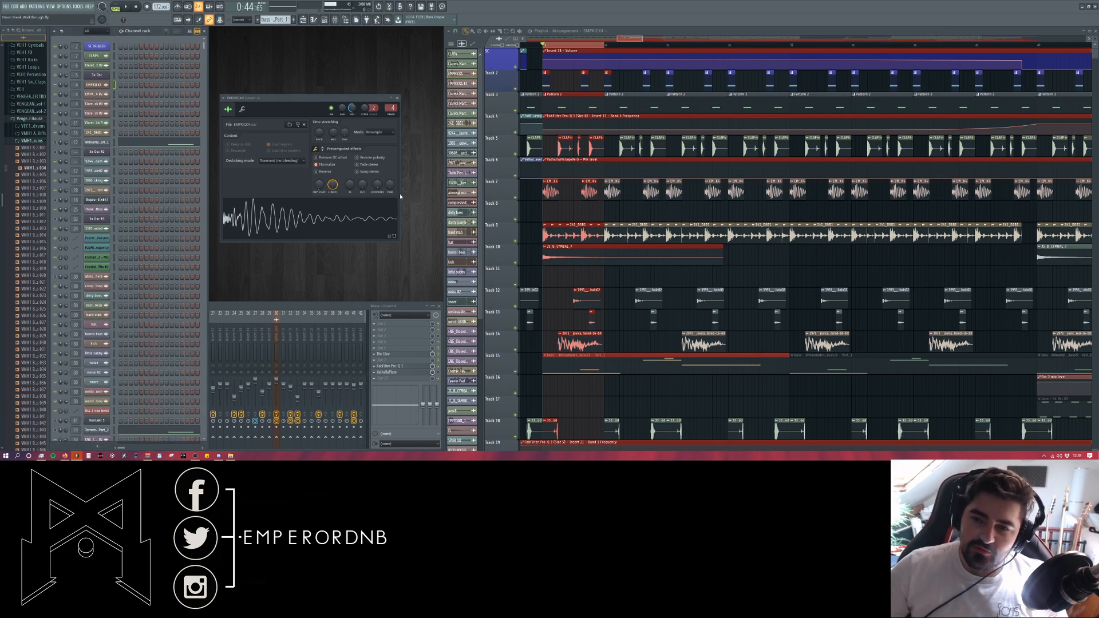
key(space)
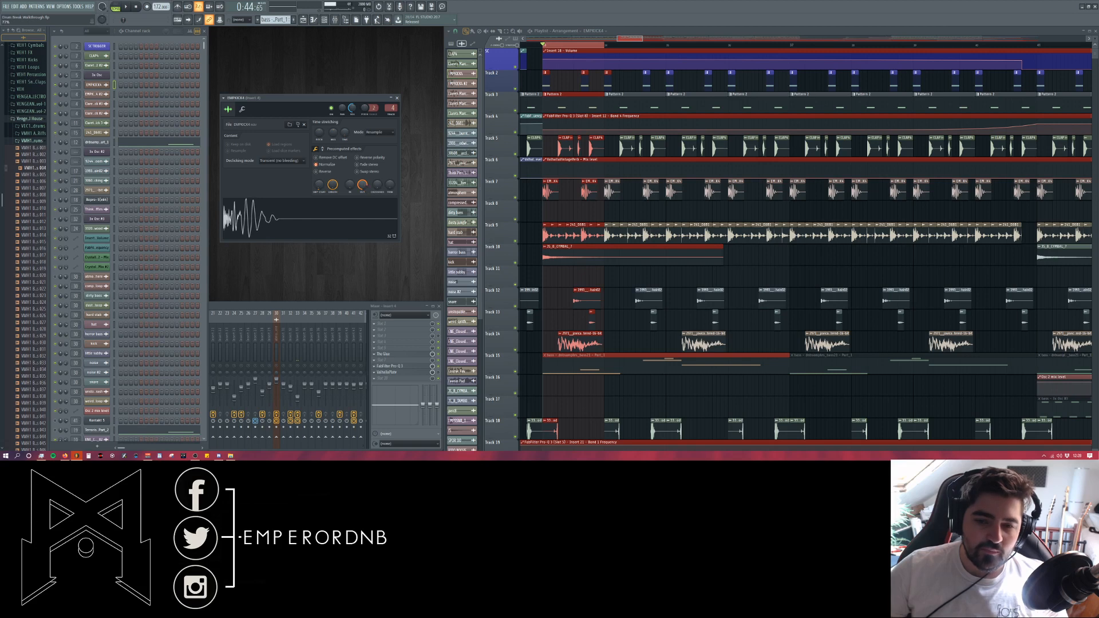
click(326, 306)
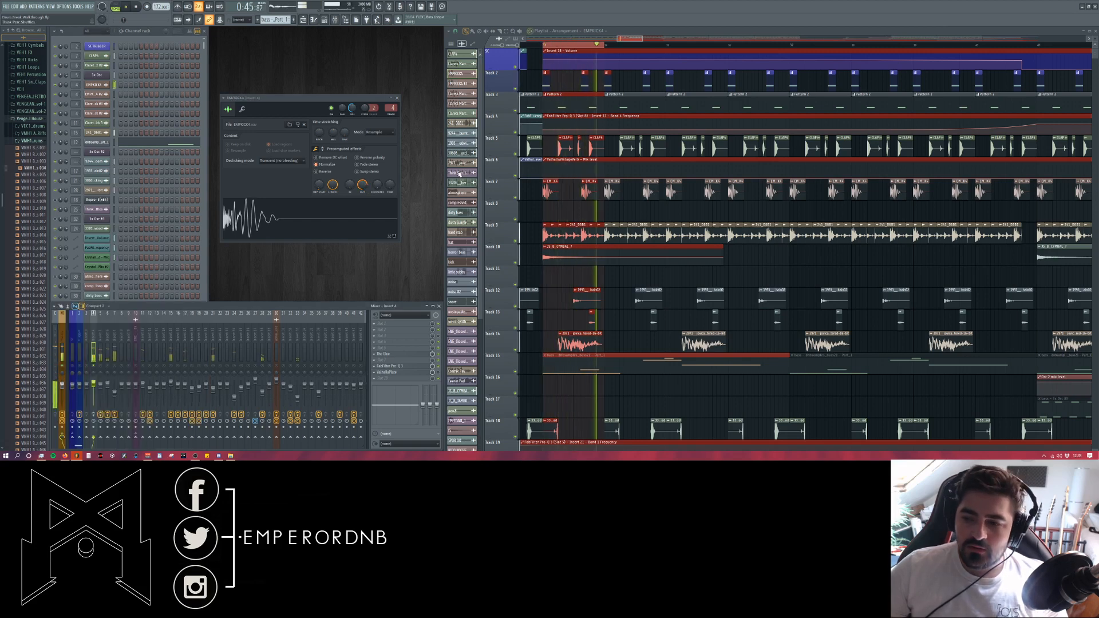
drag(362, 185, 362, 179)
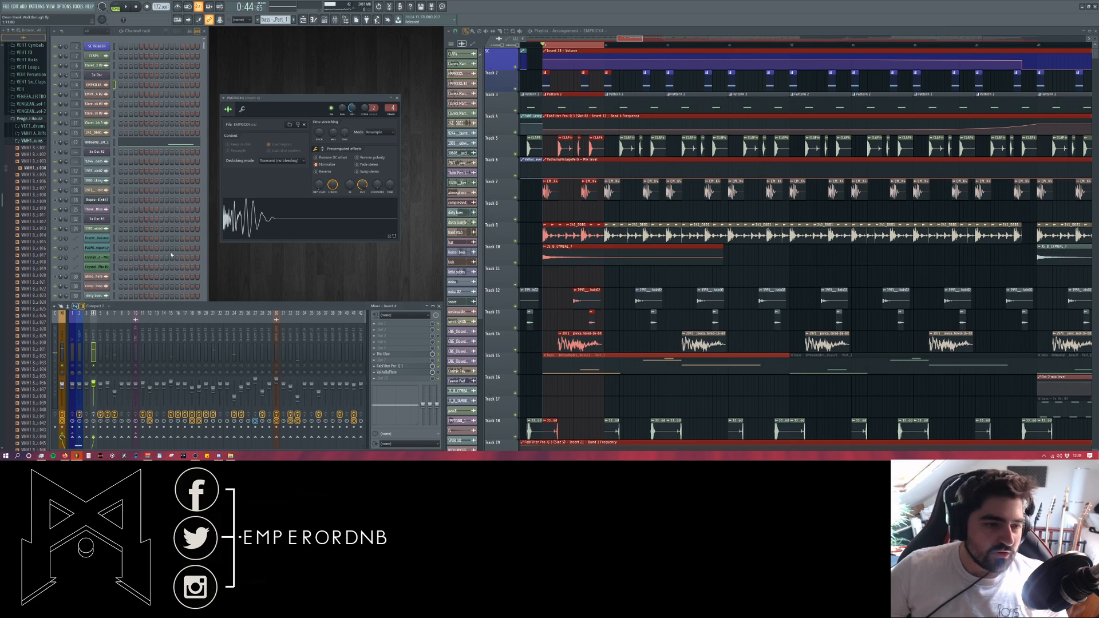
click(398, 99)
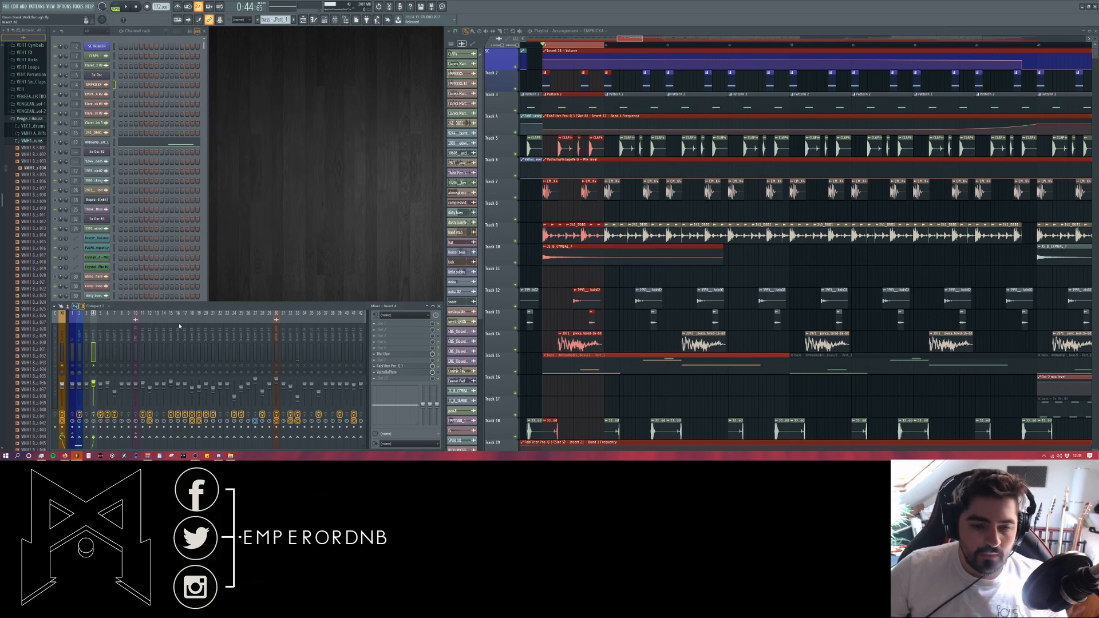
- Open The Glue on the kick's mixer insert and watch its compression during loop playback
click(401, 354)
drag(155, 131, 287, 86)
key(space)
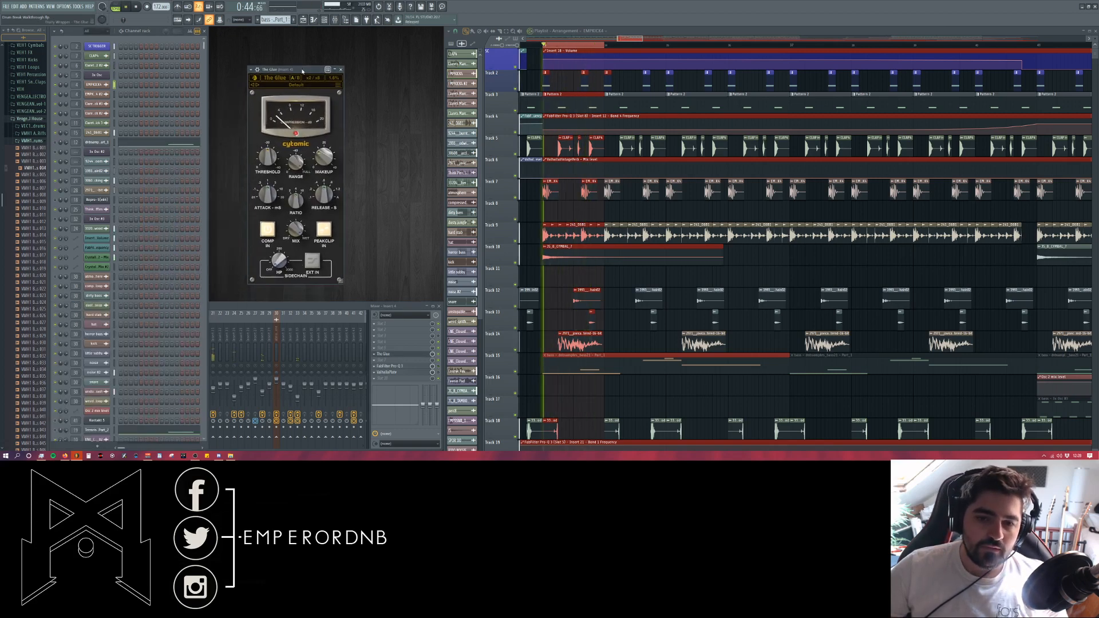
click(260, 304)
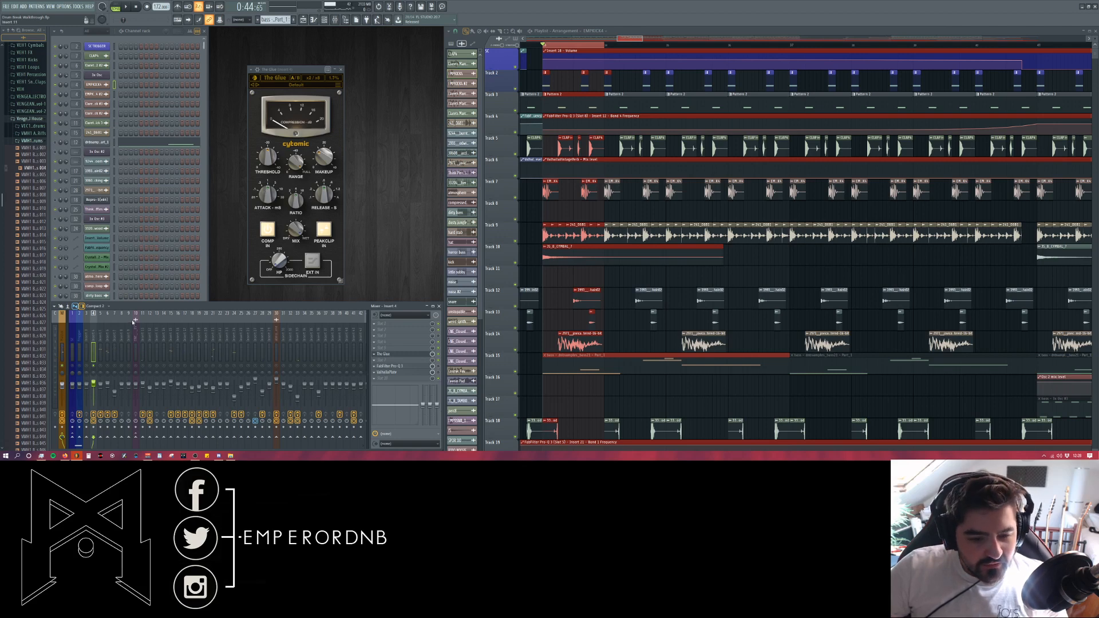
- Show the kick's FabFilter Pro-Q 3 above the mixer and examine its low cut and dynamic bands during playback
click(392, 367)
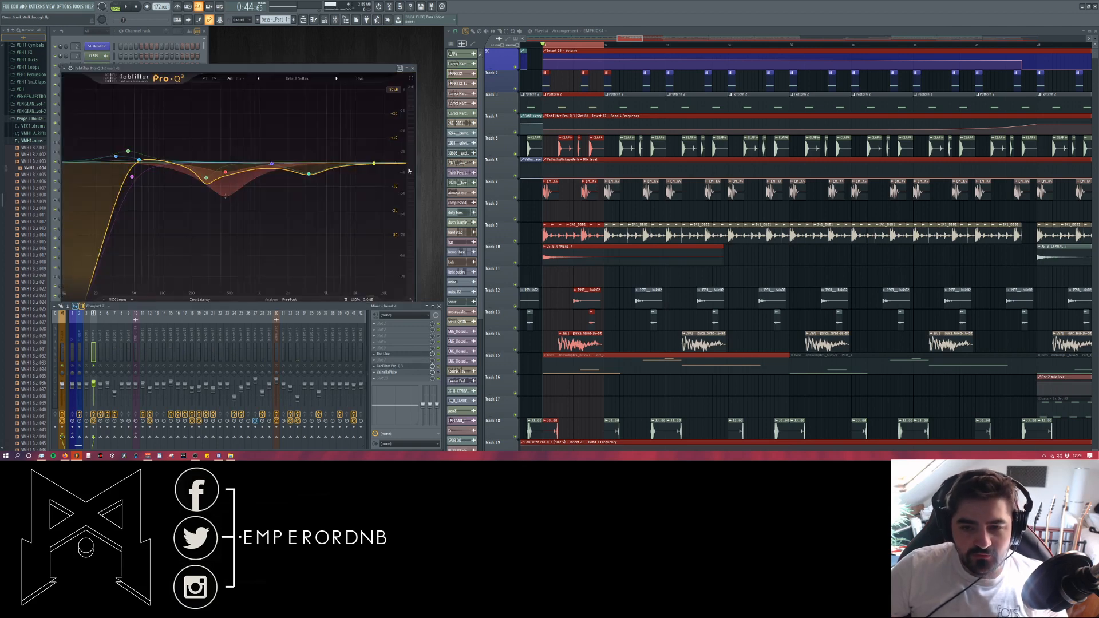
drag(382, 68, 424, 125)
click(342, 68)
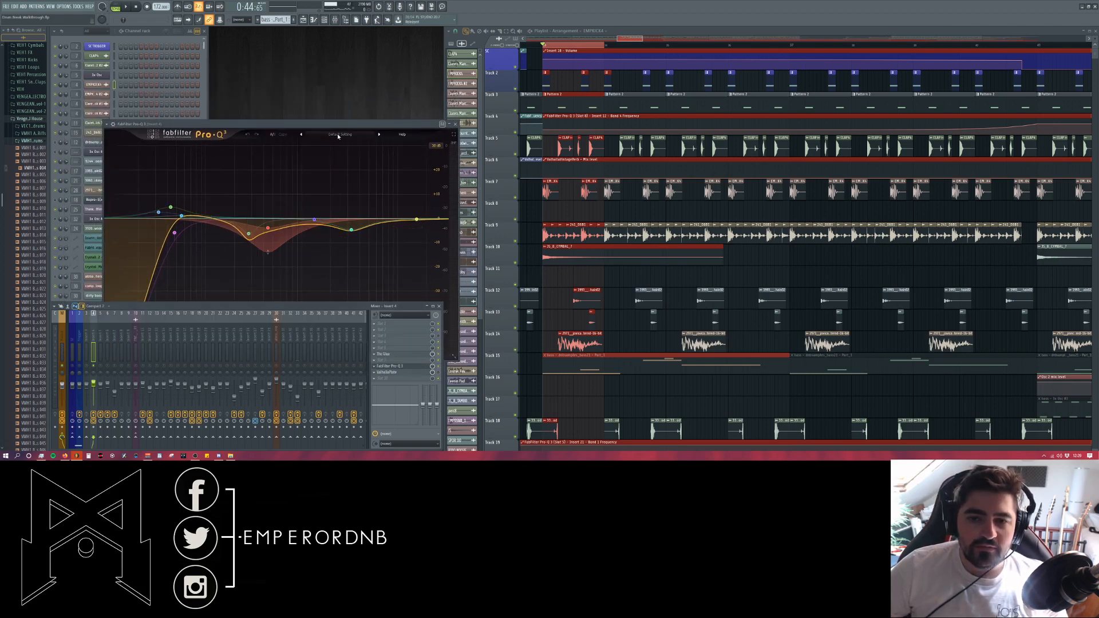
drag(337, 122, 348, 49)
key(space)
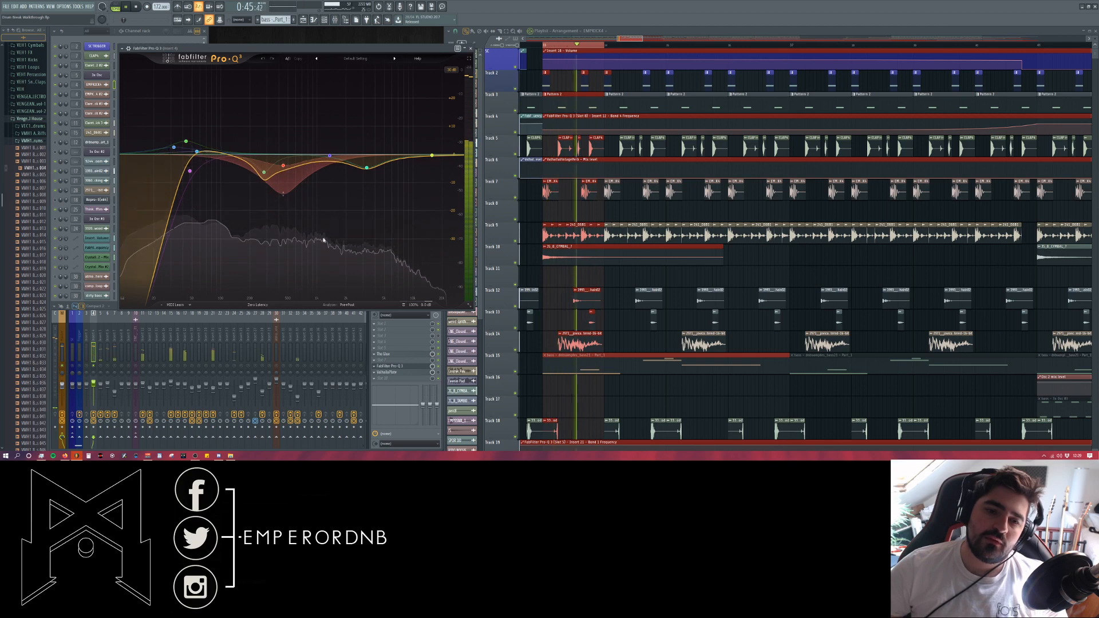
key(space)
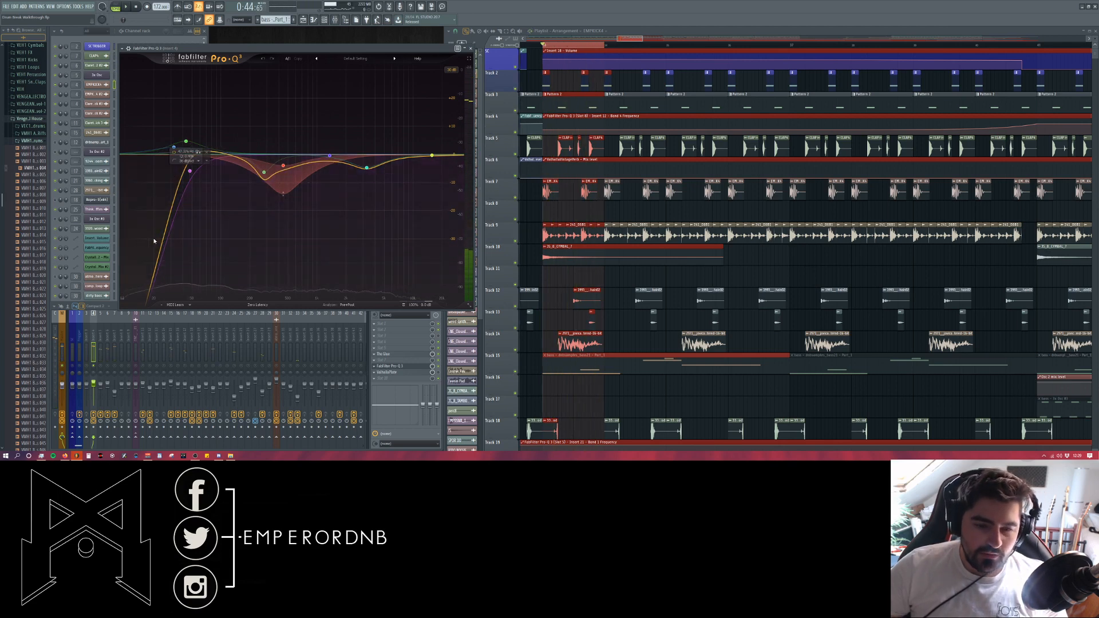
- Replay the loop to examine the kick's dynamic midrange cut in Pro-Q 3, and close the EQ
key(space)
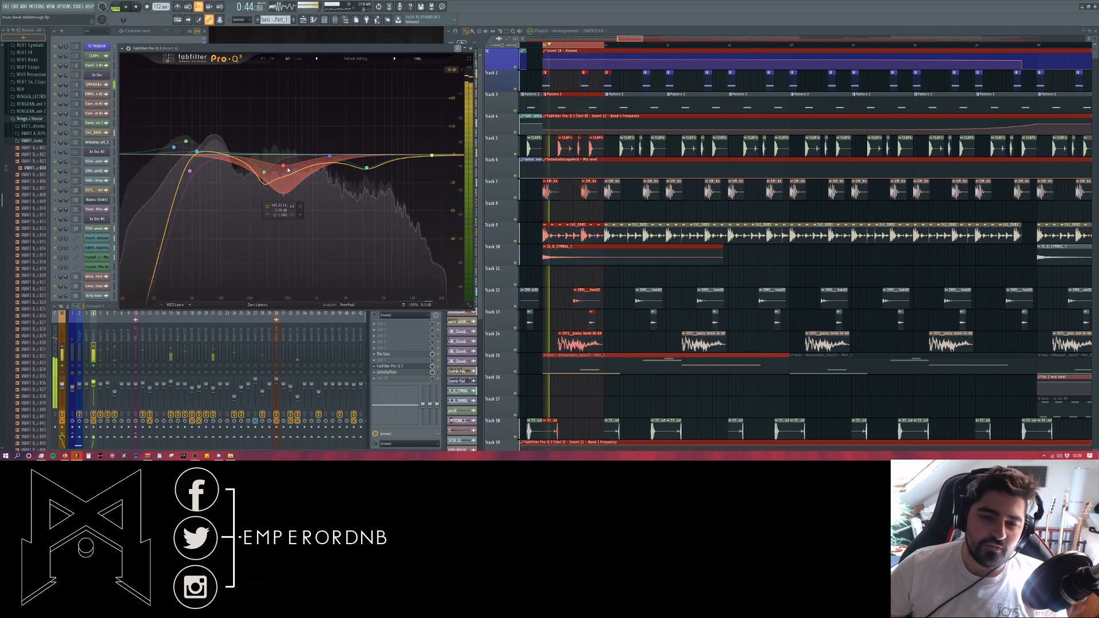
drag(279, 49, 281, 42)
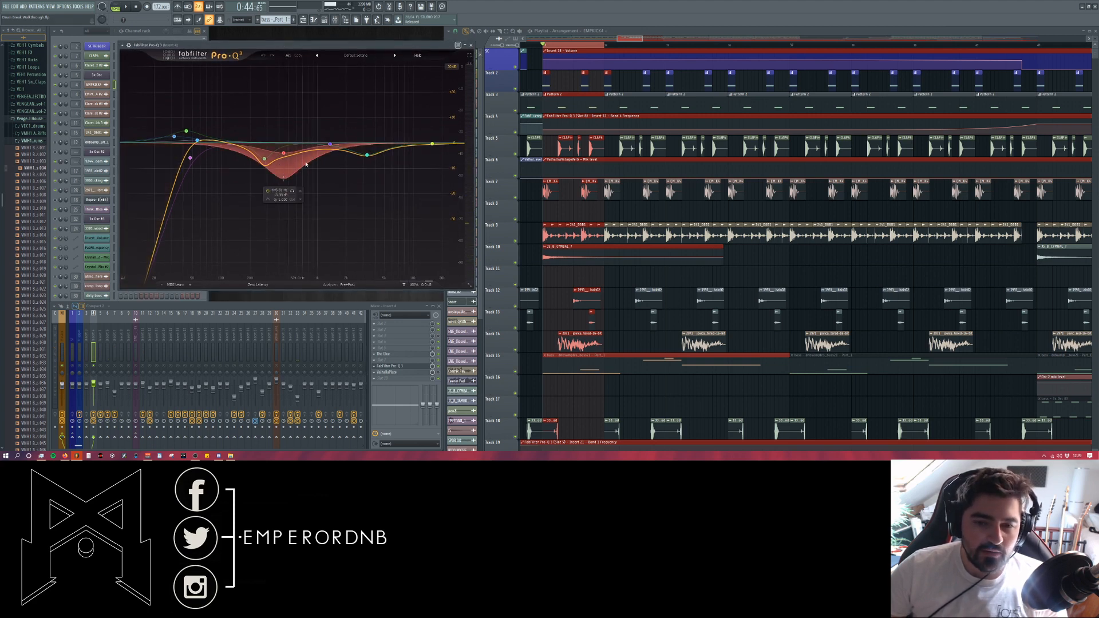
key(space)
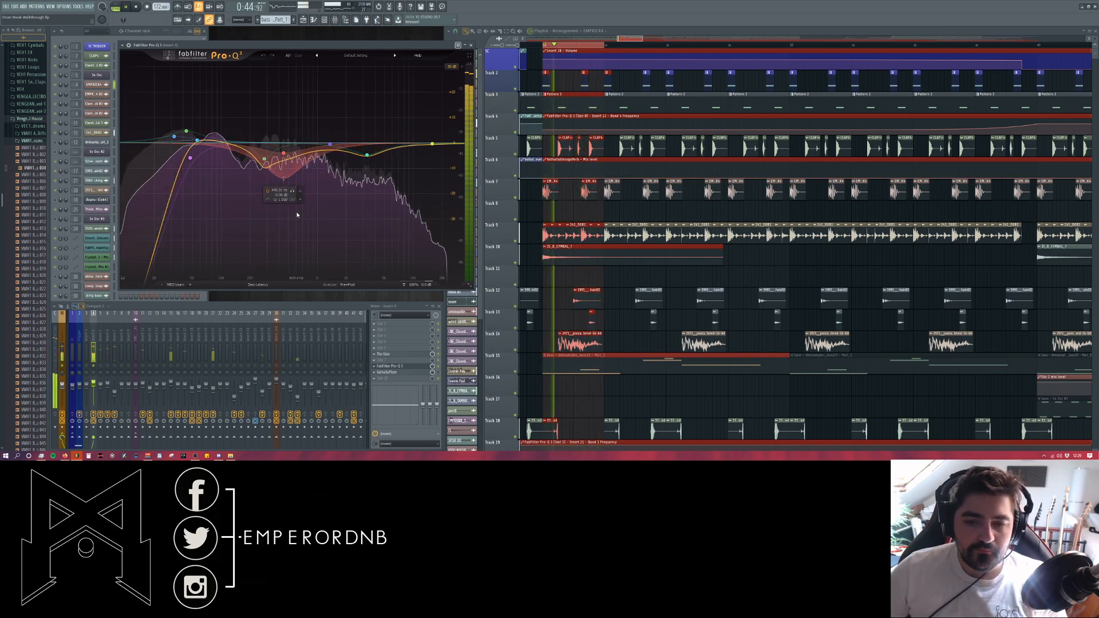
drag(296, 214, 296, 203)
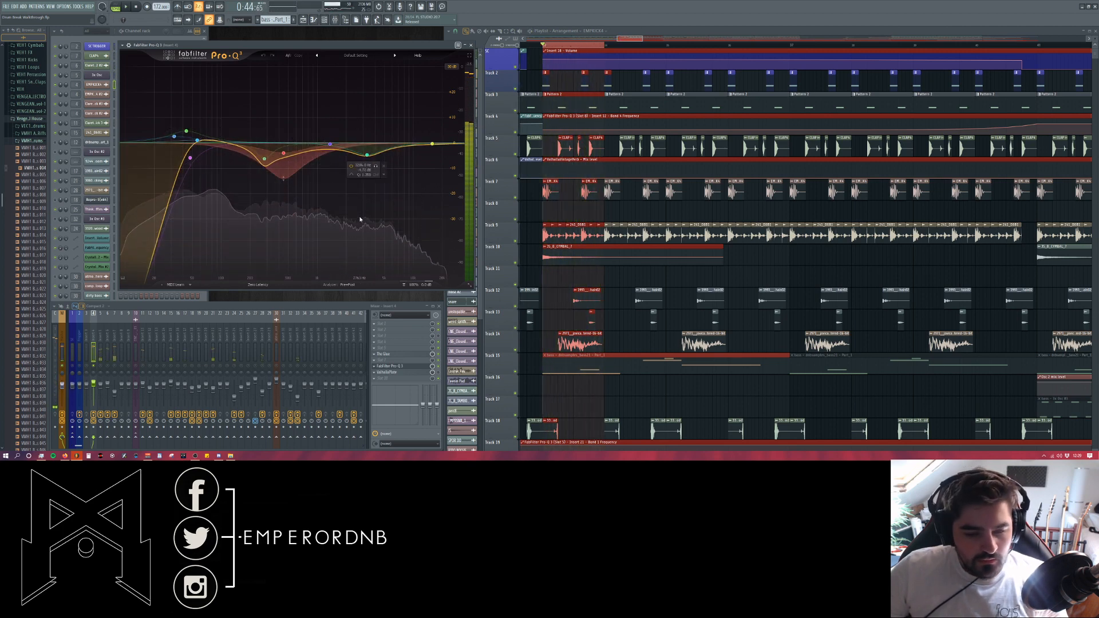
key(space)
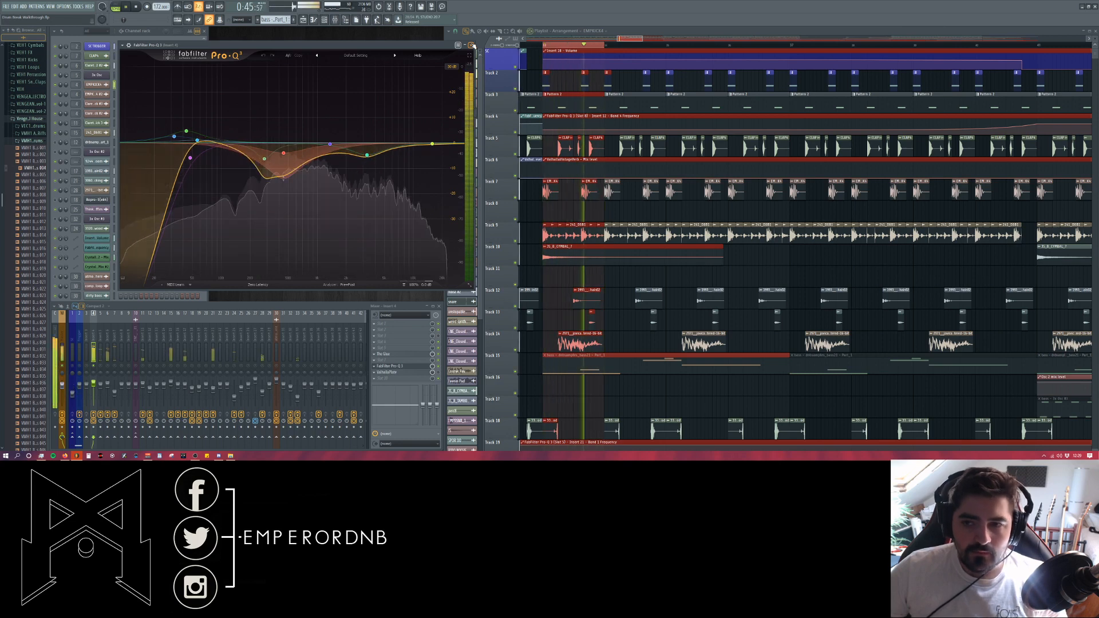
click(472, 45)
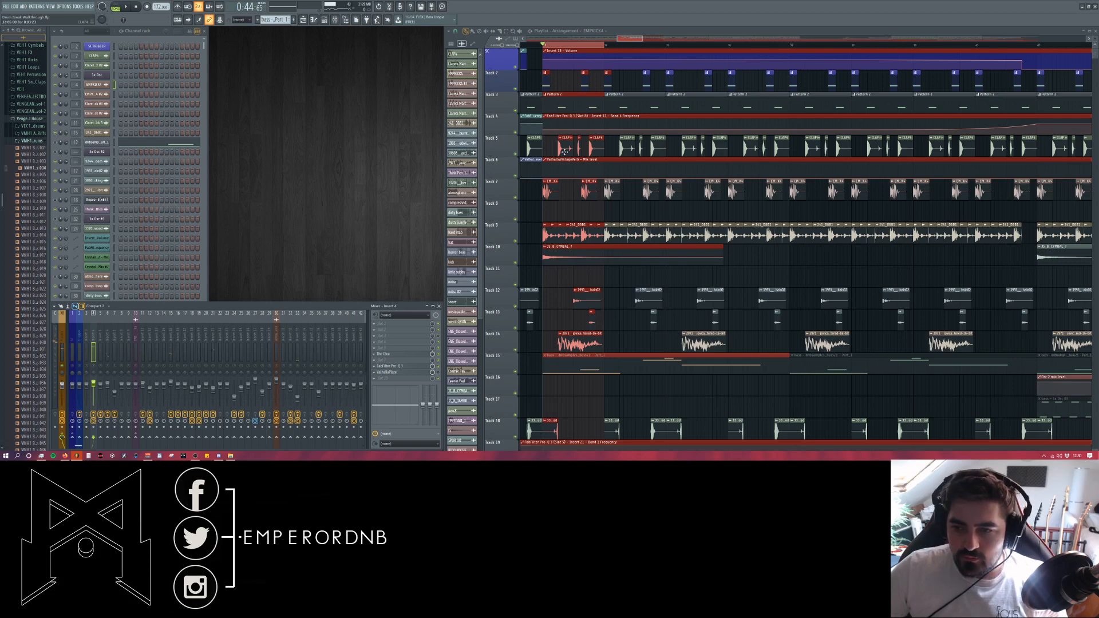
- Locate the Track 5 clap's mixer insert through its sampler channel and audition it in the loop
right_click(97, 365)
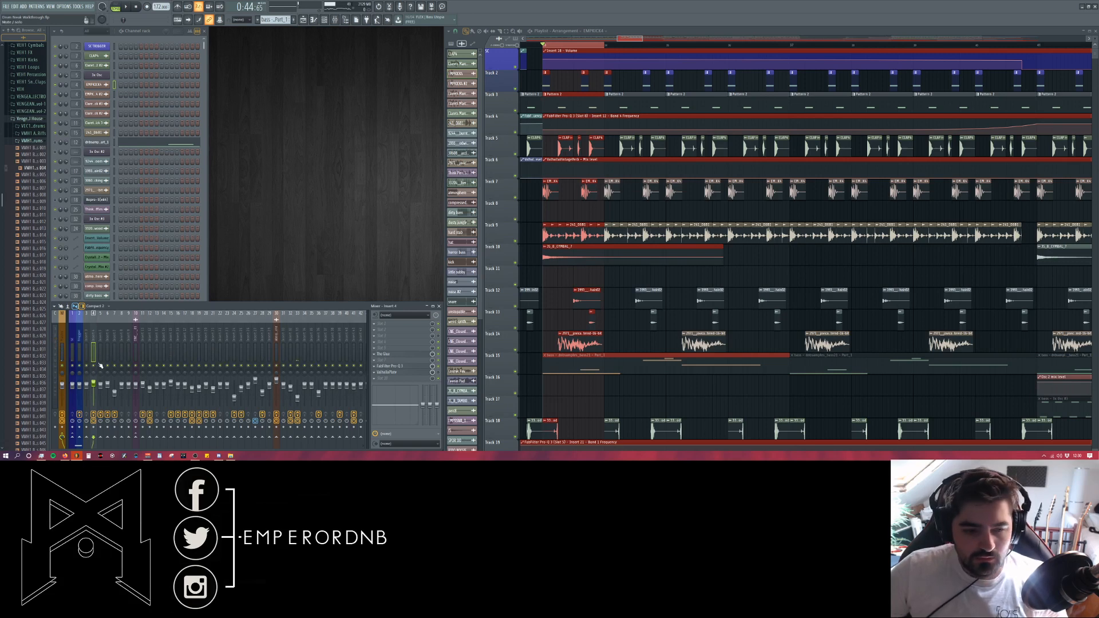
double_click(568, 146)
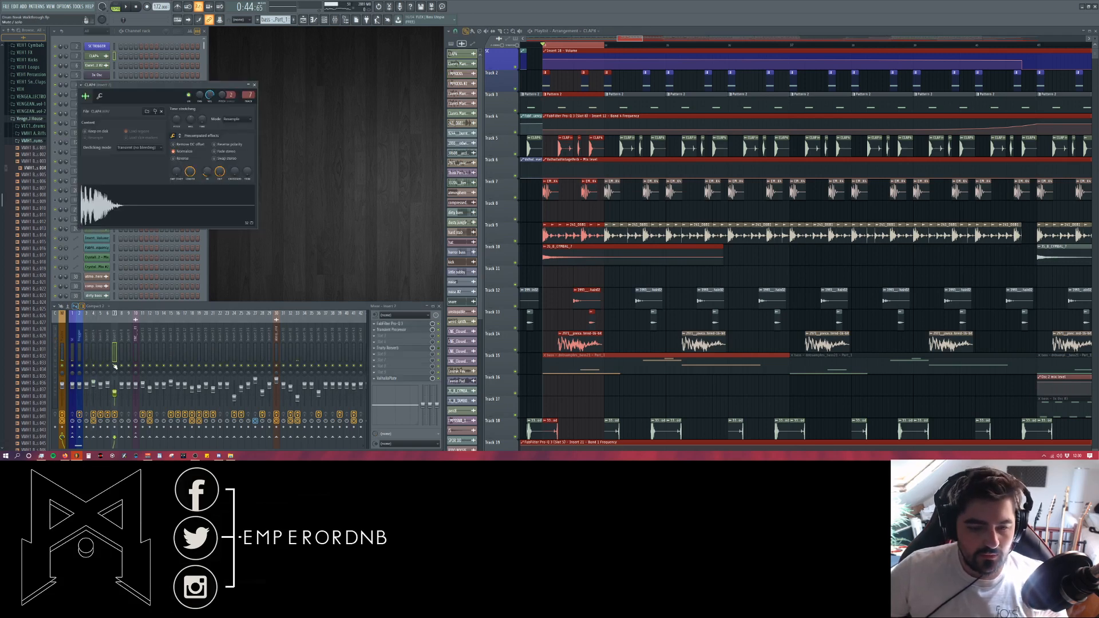
key(space)
click(254, 84)
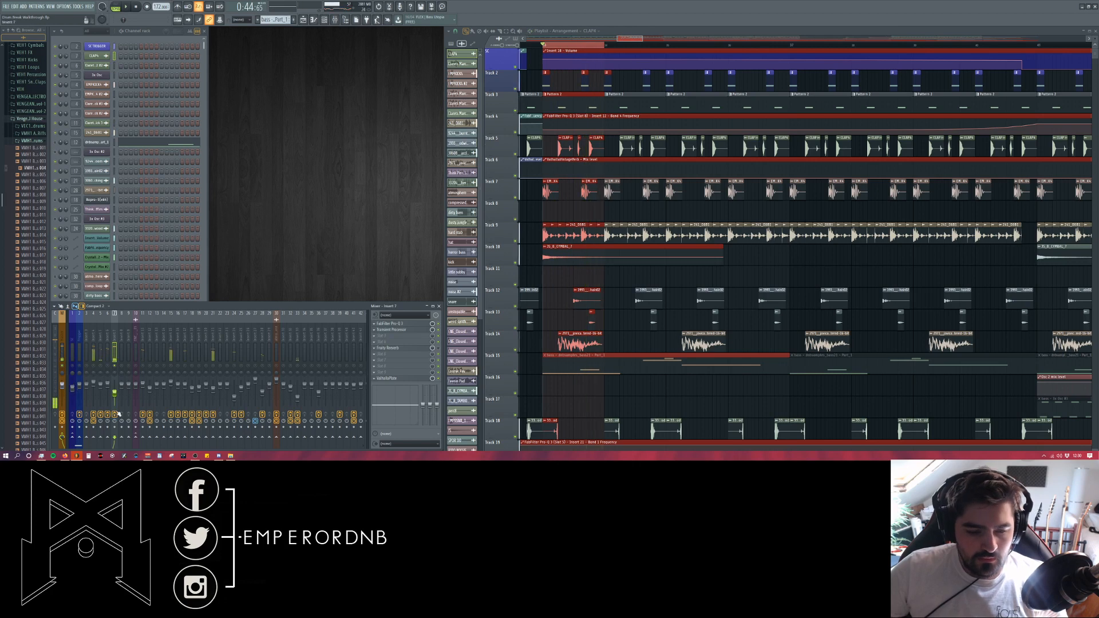
key(space)
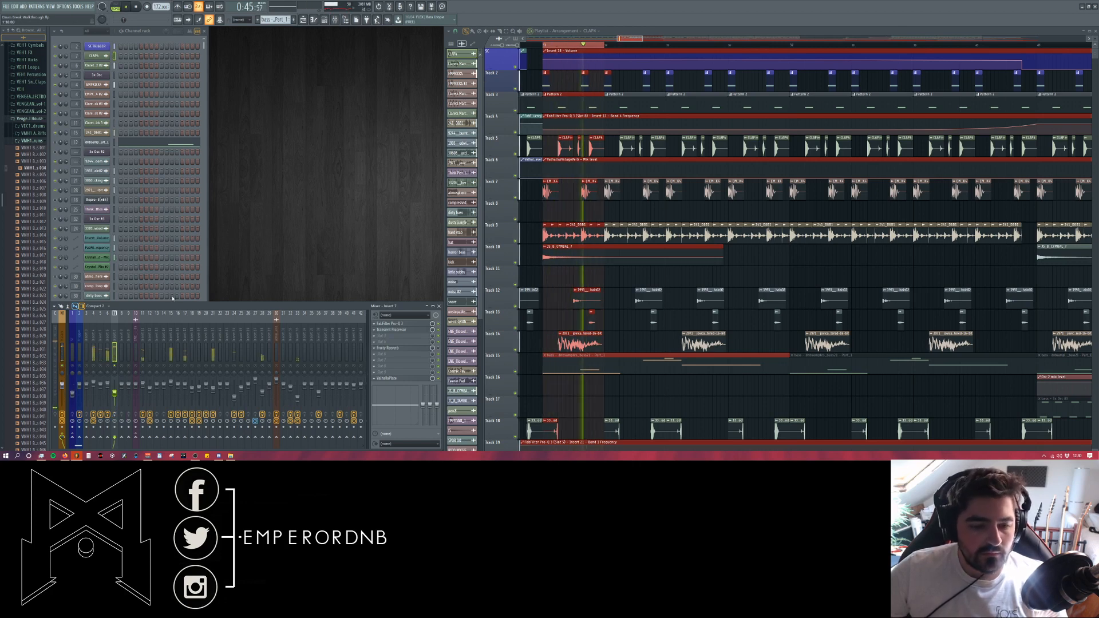
- Route the short clap sample on Track 13 to the empty mixer insert 43
scroll(613, 95, up, 3)
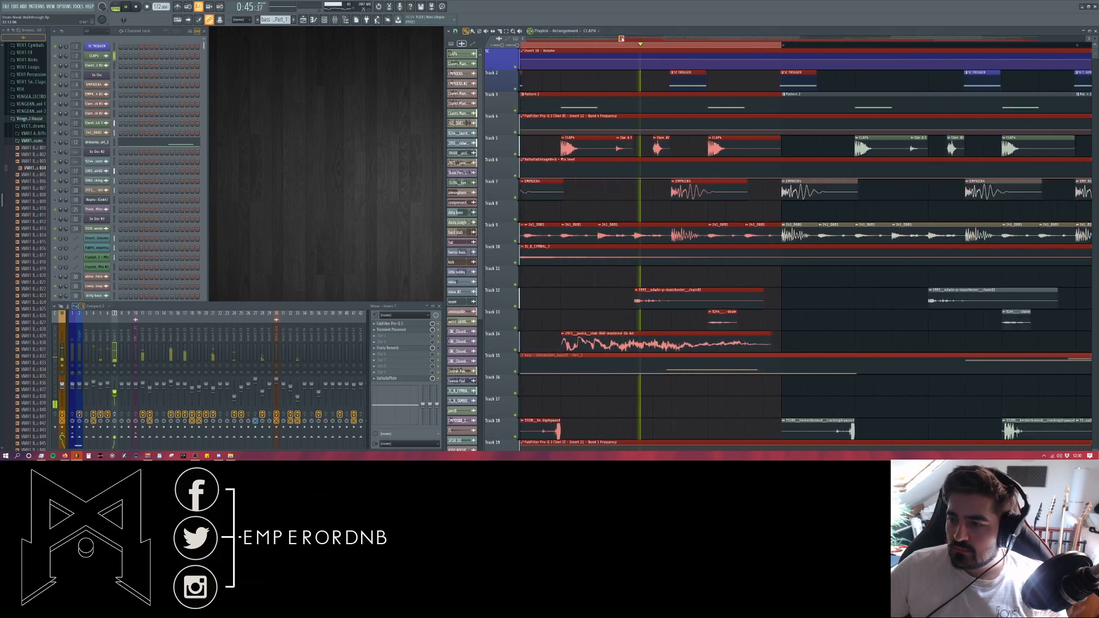
key(space)
double_click(830, 316)
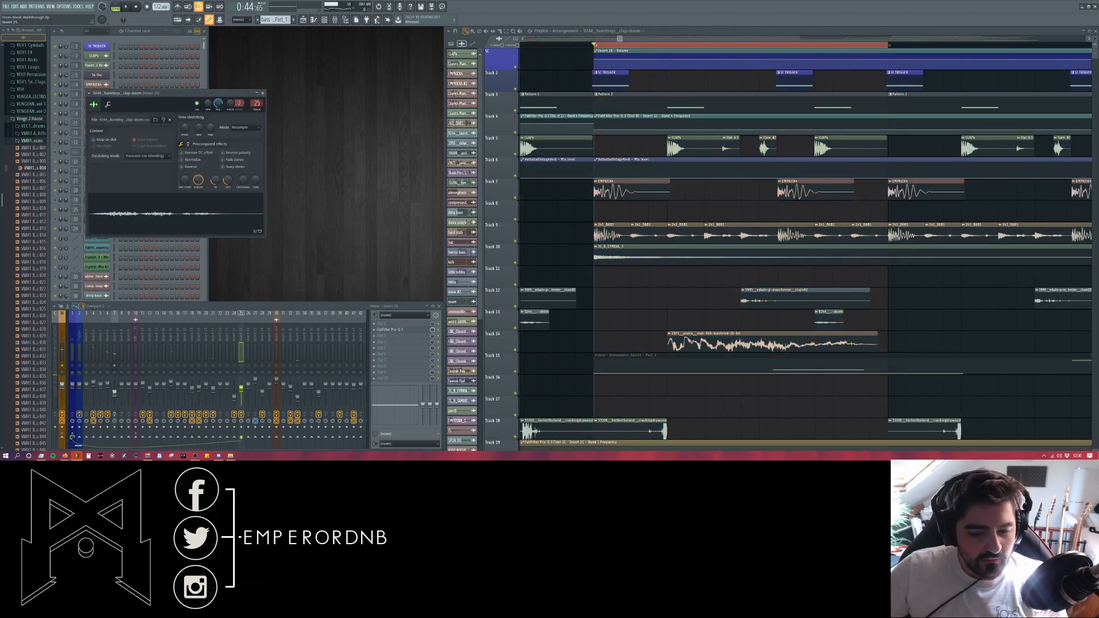
drag(256, 104, 256, 71)
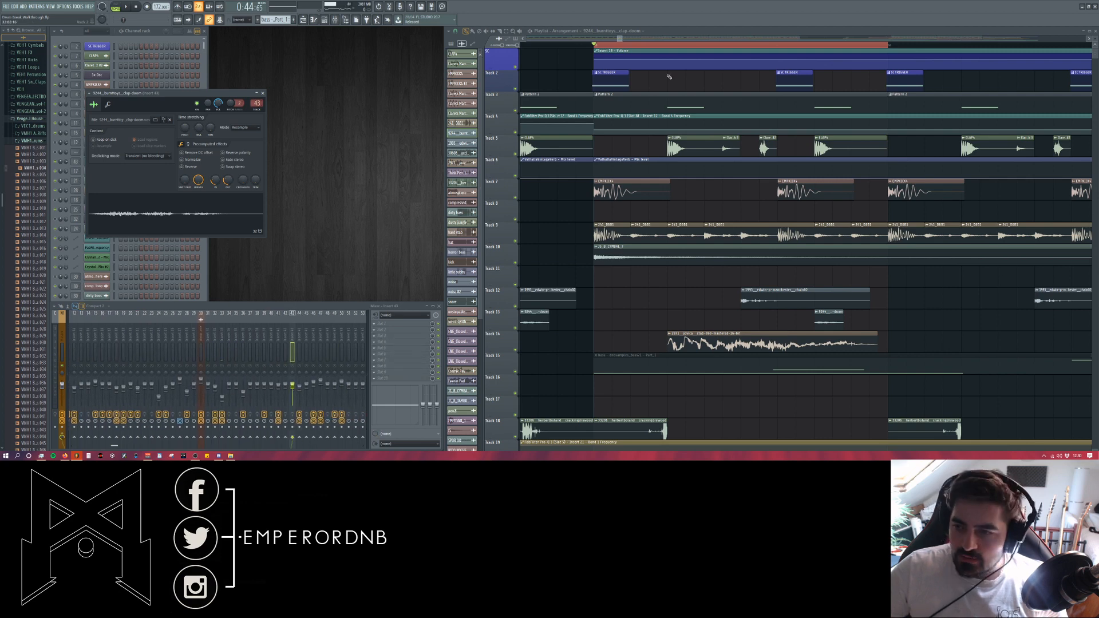
- Play the loop and bring up the main Track 5 clap's sampler settings clear of the channel rack
key(space)
double_click(680, 147)
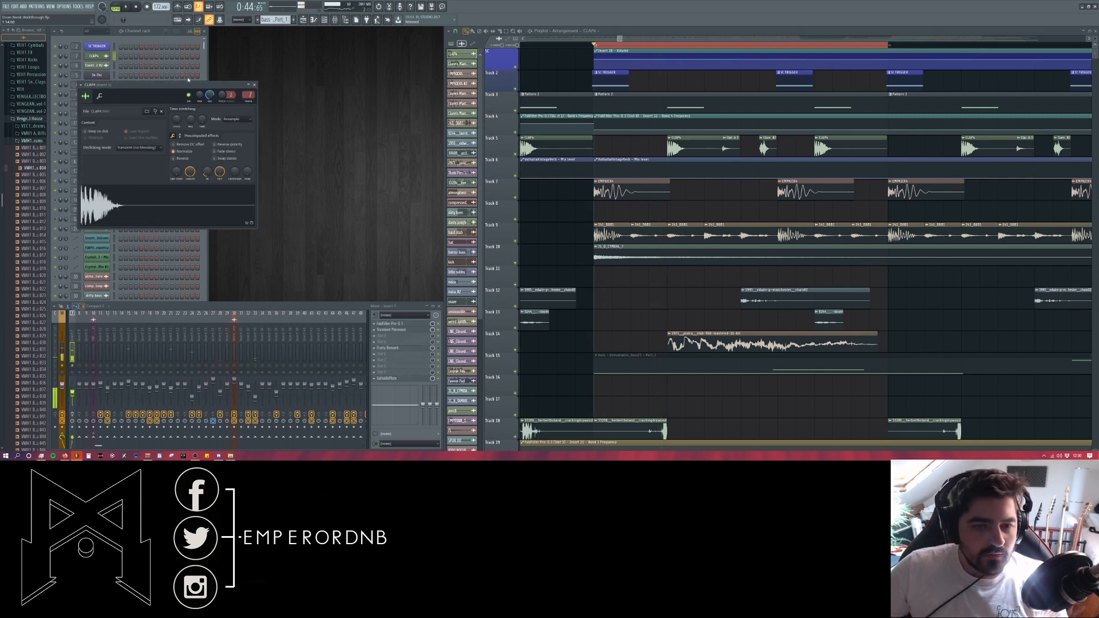
drag(188, 79, 302, 73)
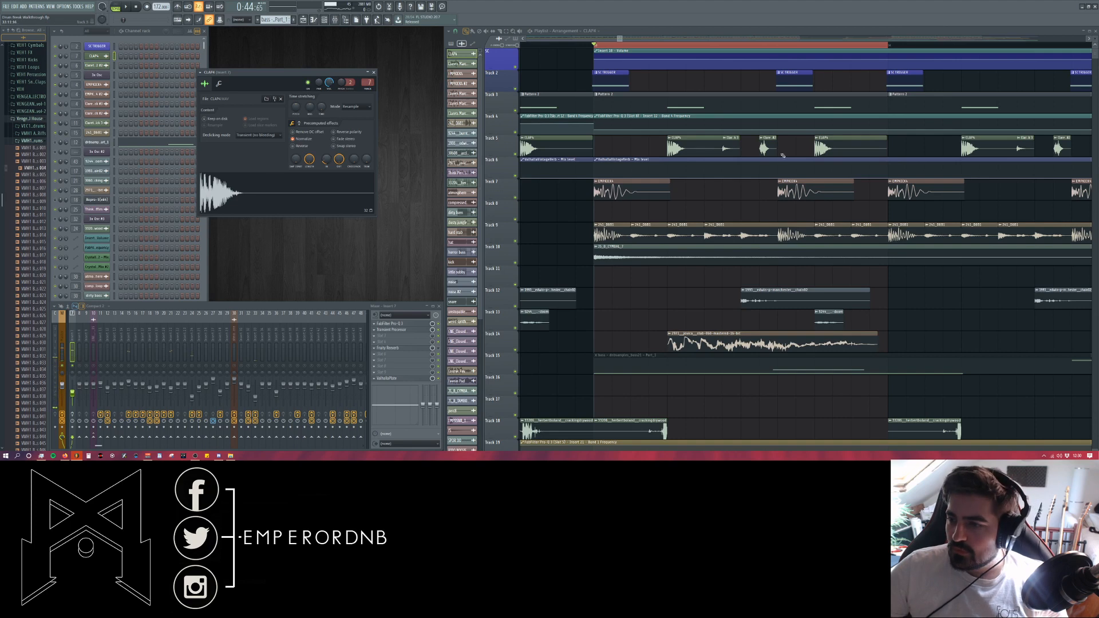
- Bring up the Track 13 short clap's sampler clear of the channel rack and test its fade-in and fade-out settings
double_click(826, 321)
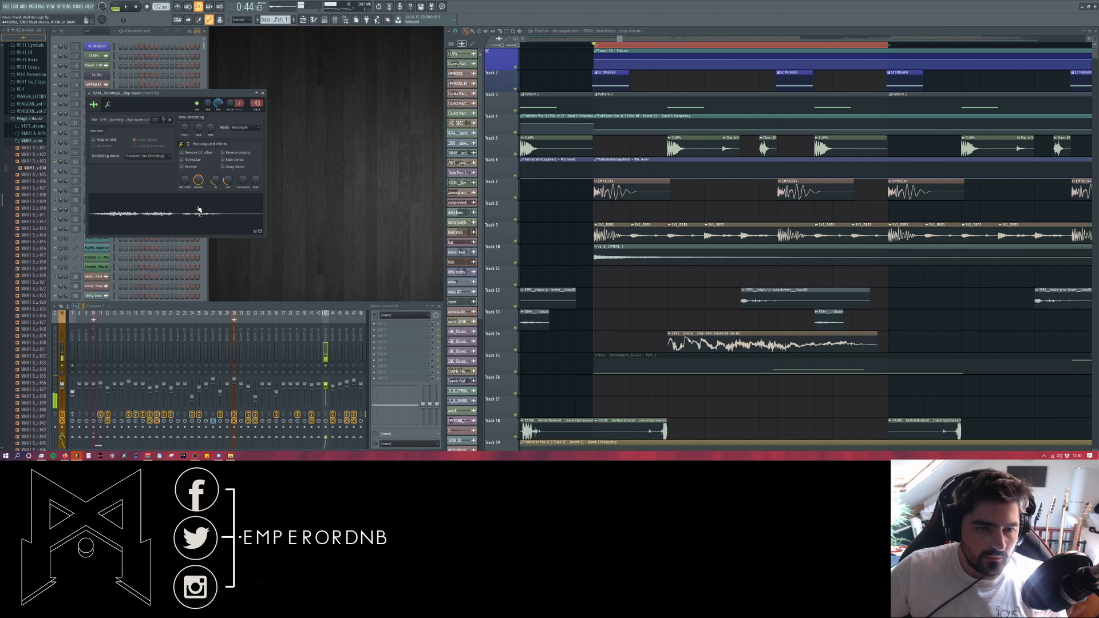
drag(200, 94, 340, 96)
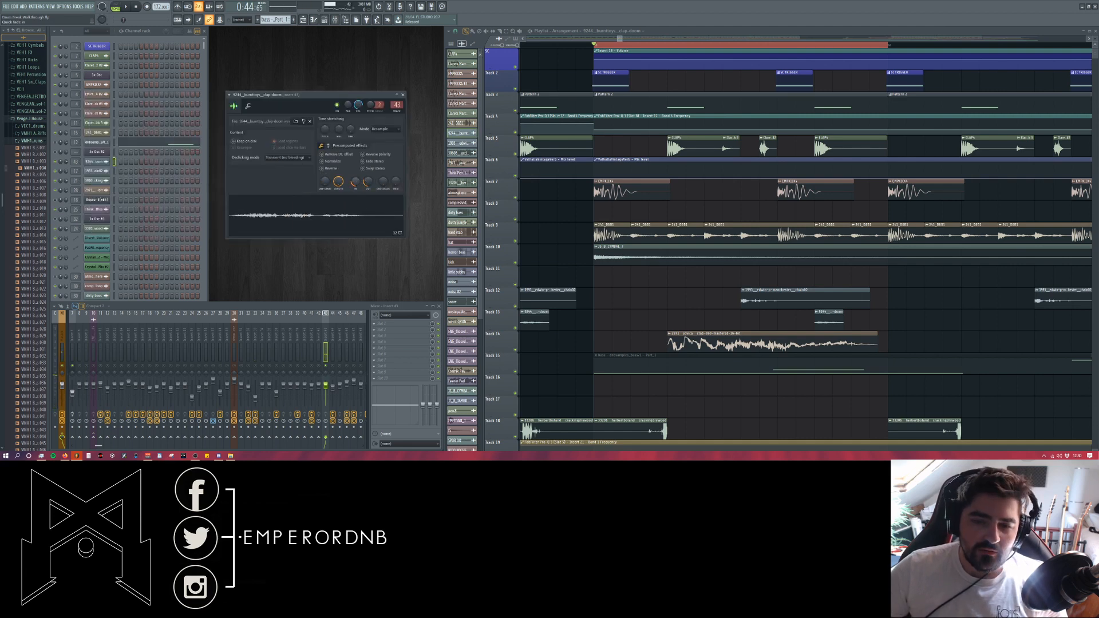
alt+click(356, 182)
alt+click(368, 182)
drag(355, 183, 356, 169)
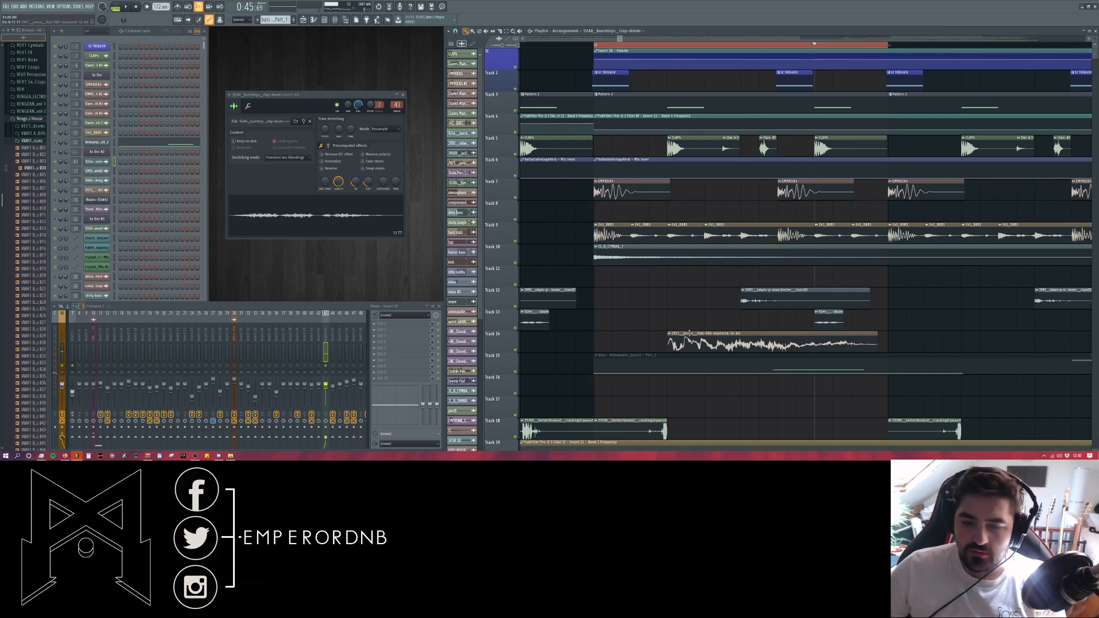
key(space)
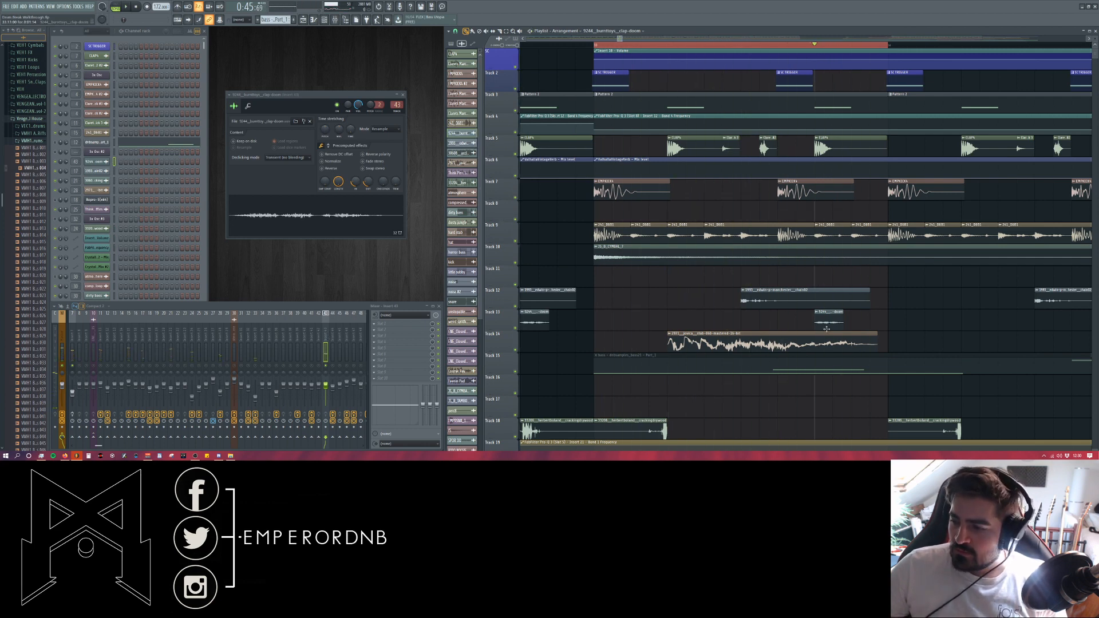
- Remove the main Track 5 clap's sampler fade-out to compare its full tail, and restore the shortening fade
click(677, 148)
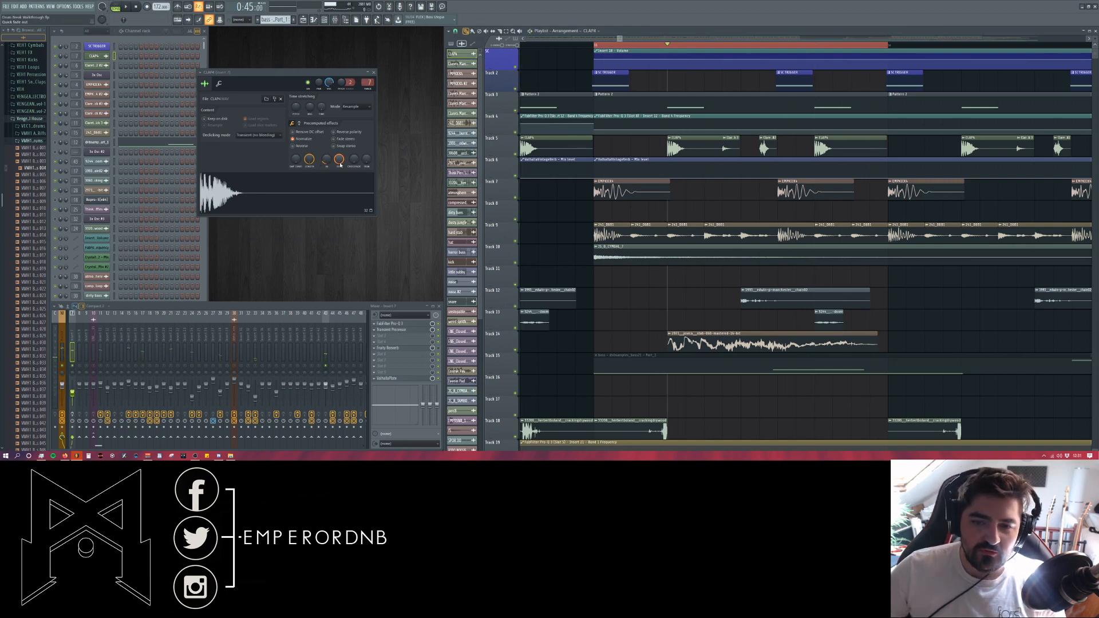
drag(340, 161, 340, 183)
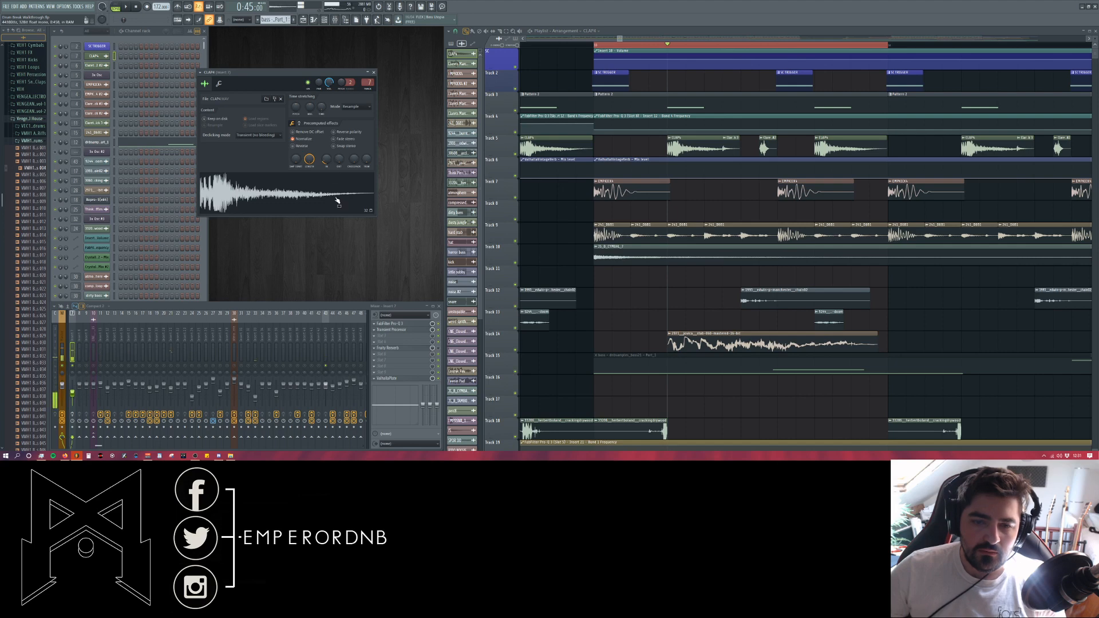
drag(337, 166, 337, 146)
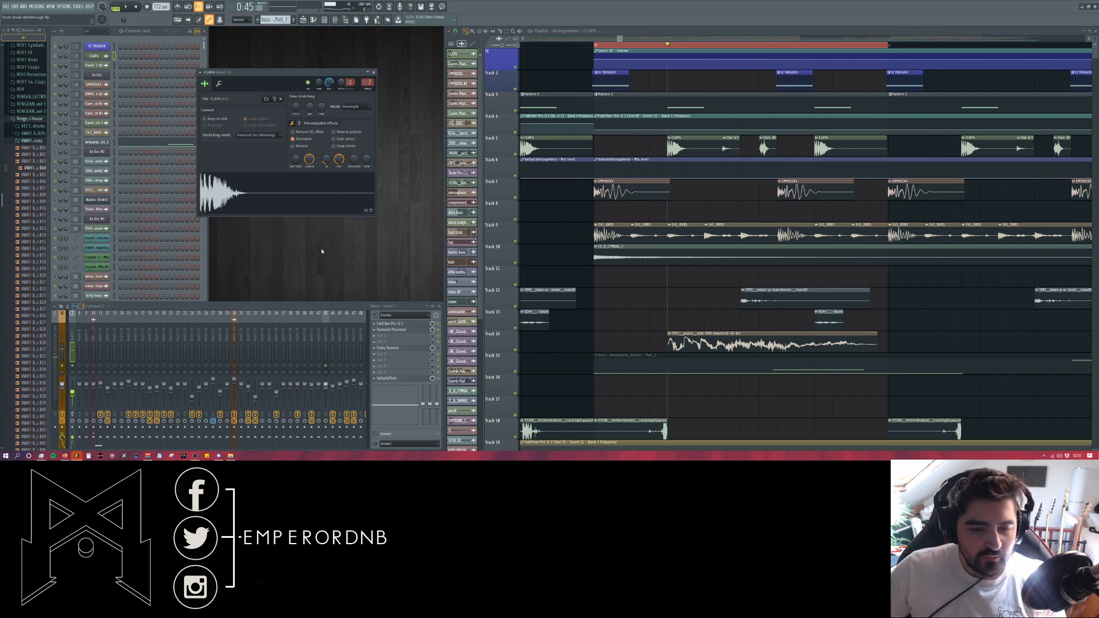
- Raise the low-cut frequency slightly in the main clap's Pro-Q 3 while auditioning the loop, and close the EQ
click(400, 324)
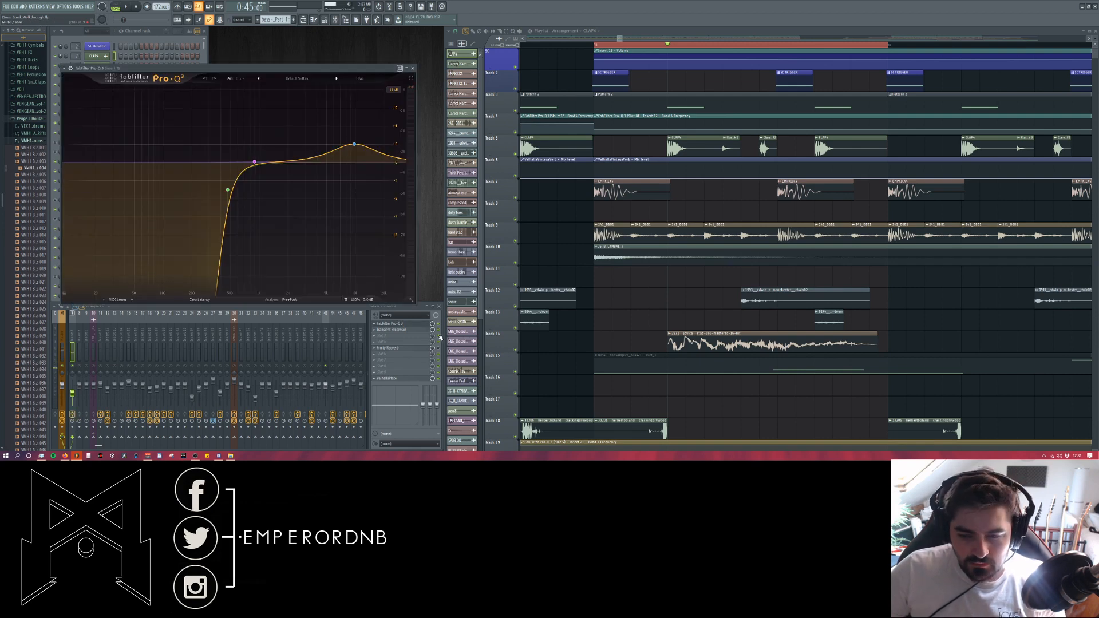
click(438, 341)
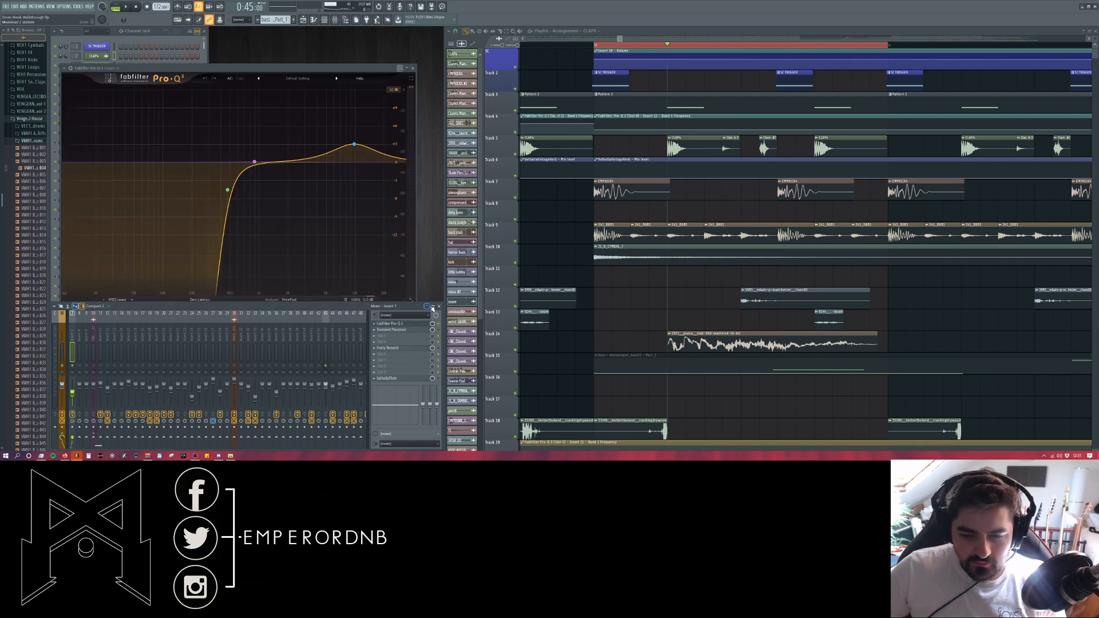
key(space)
key(space)
mouse_move(224, 192)
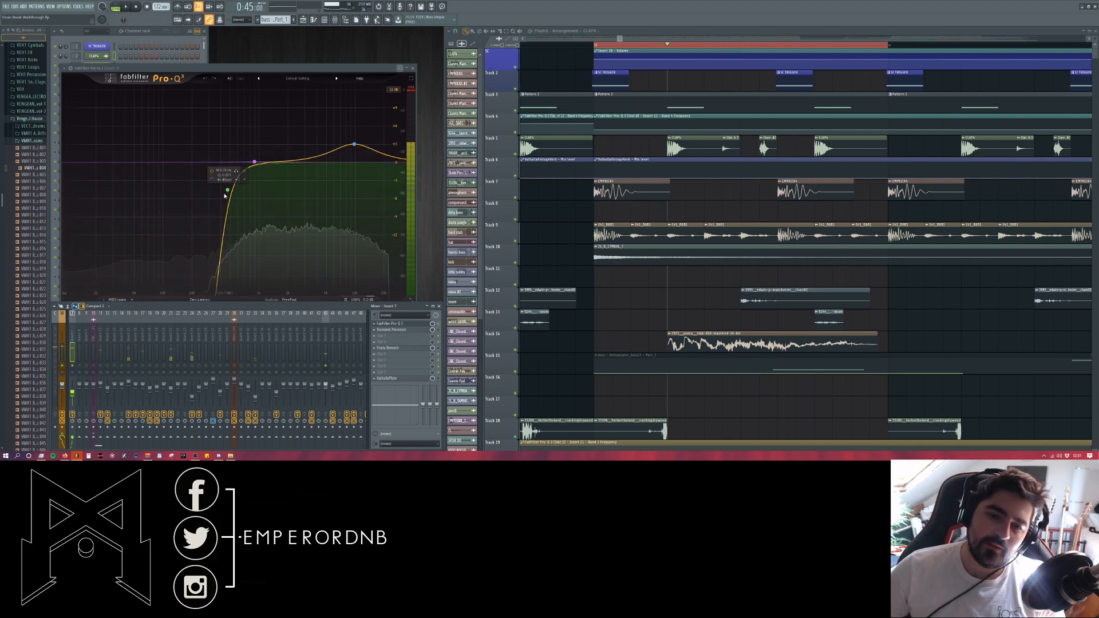
key(space)
mouse_move(224, 192)
mouse_down()
mouse_move(140, 180)
mouse_move(236, 192)
mouse_up()
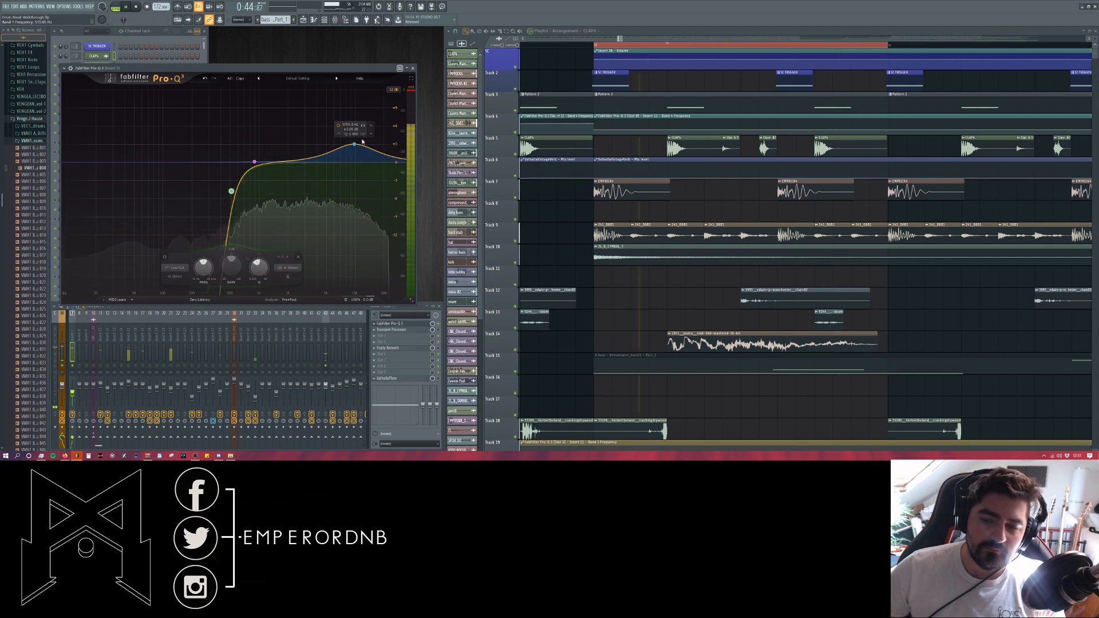
click(412, 68)
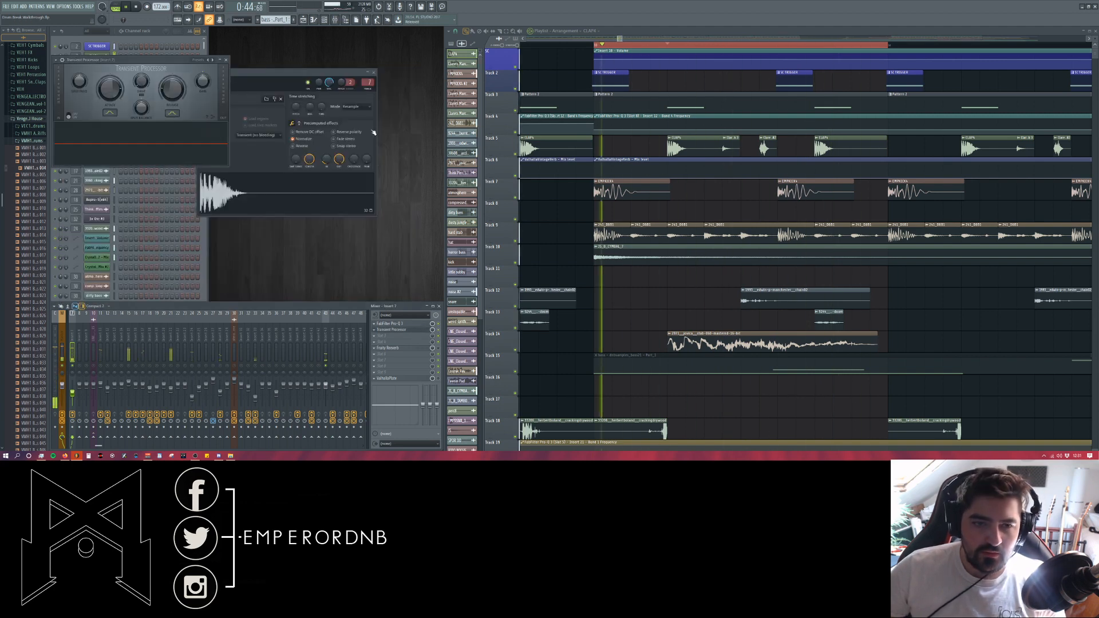
- Close the main clap's sampler and place its Transient Processor clear of the channel rack while playing the loop
click(374, 72)
drag(166, 59, 324, 99)
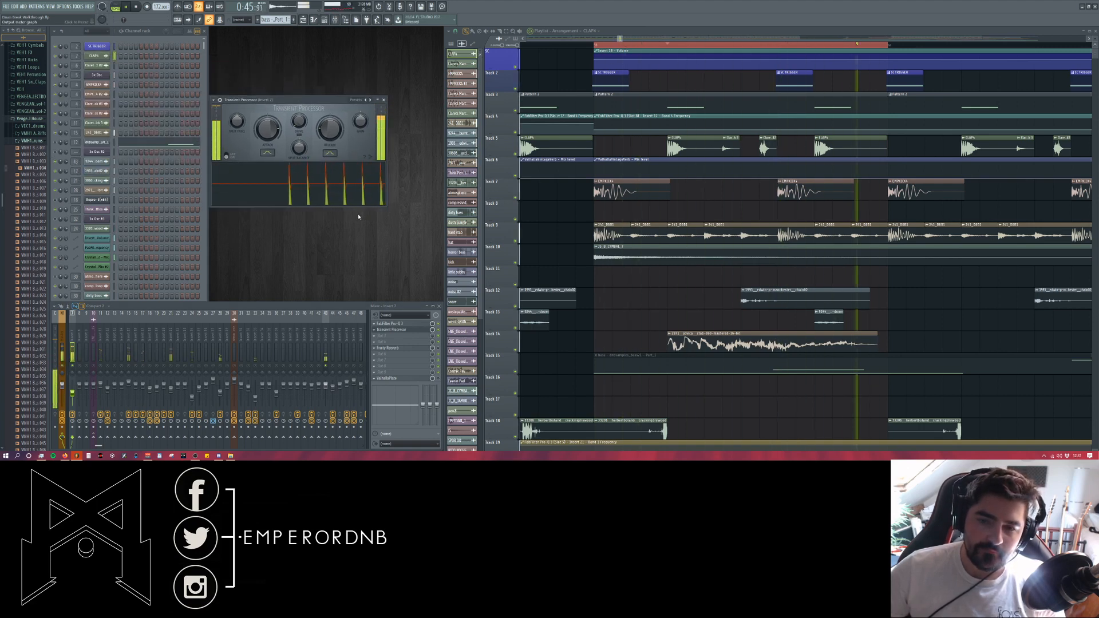
drag(312, 100, 325, 121)
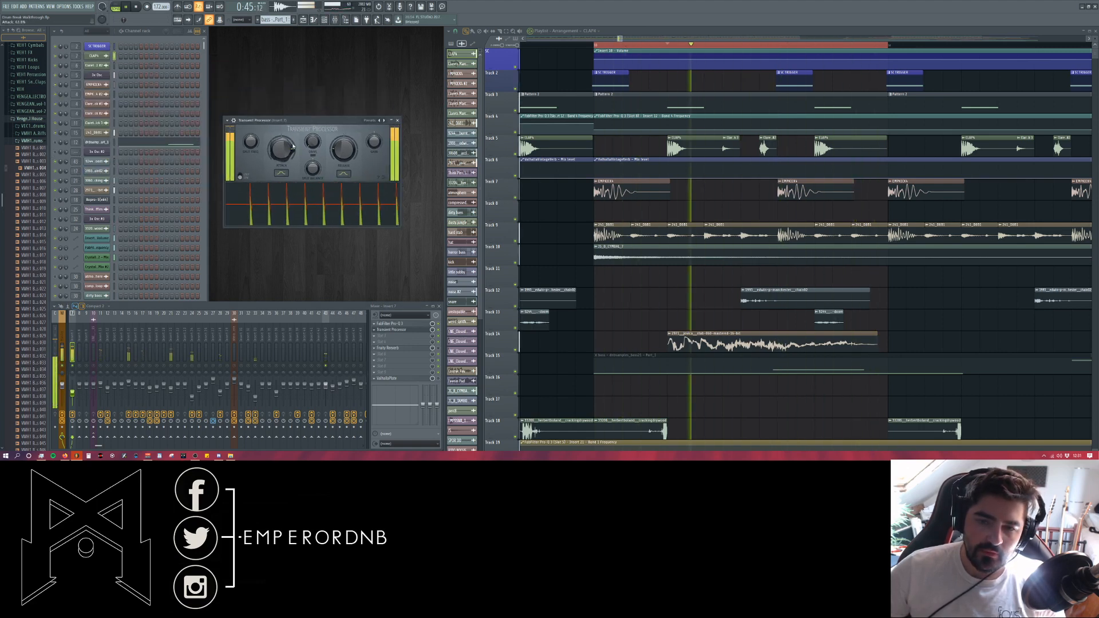
key(space)
key(space)
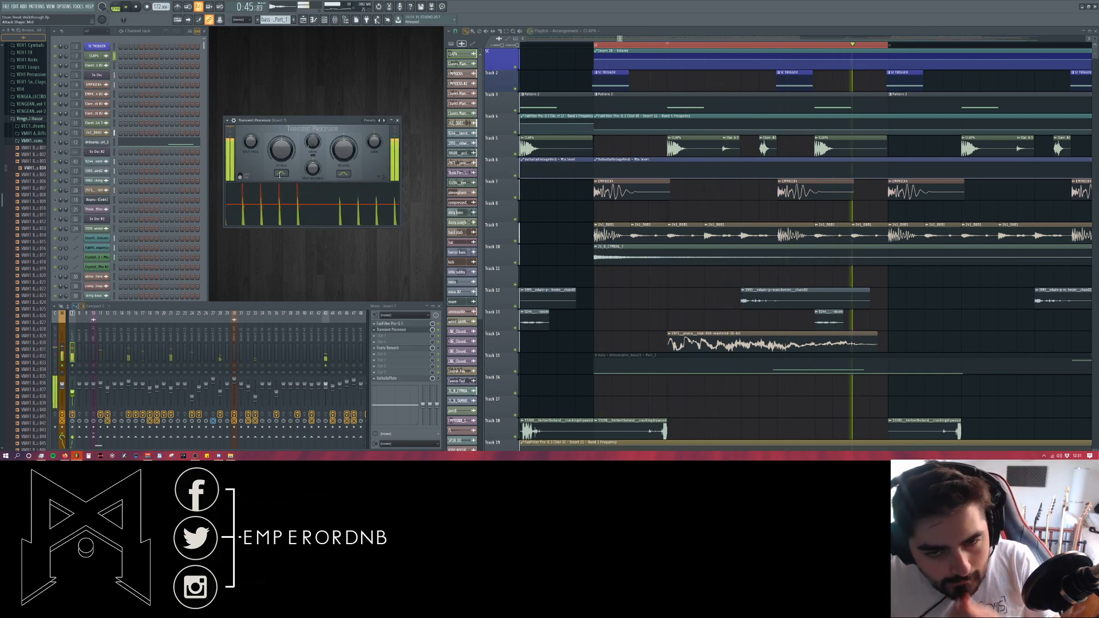
- Audition the attack and release shaping of the clap's Transient Processor over the loop
drag(283, 161, 282, 130)
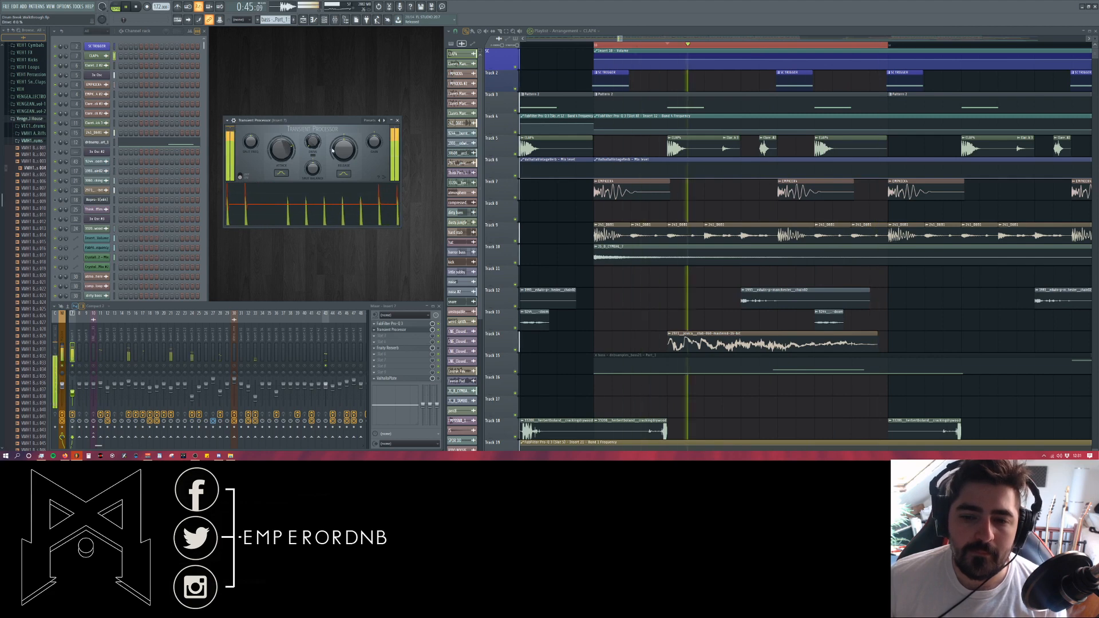
drag(343, 149, 343, 165)
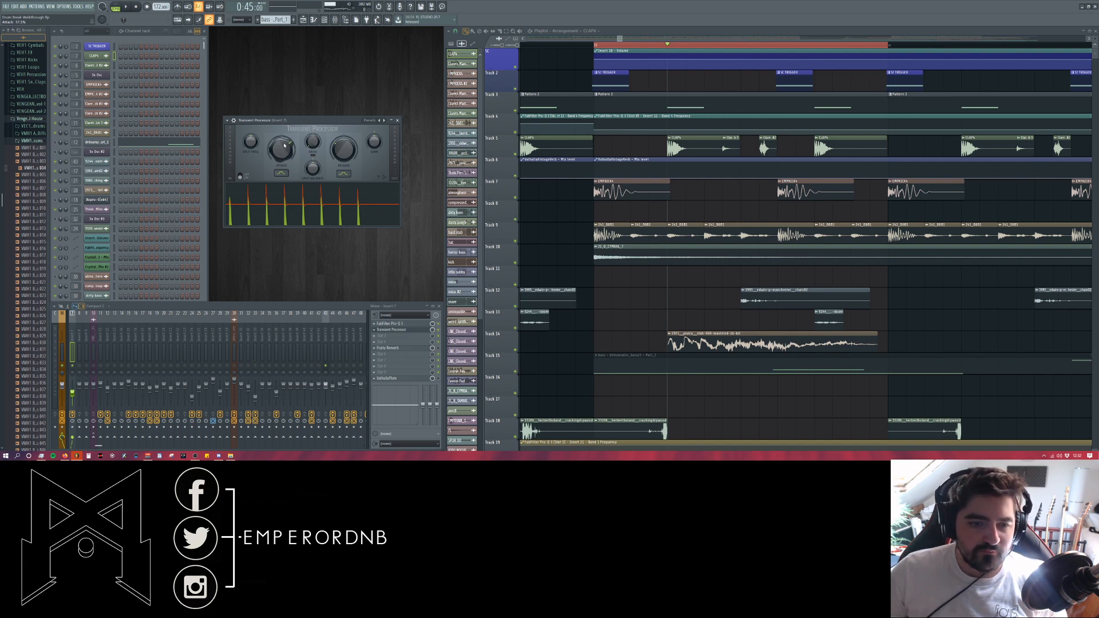
drag(305, 121, 307, 144)
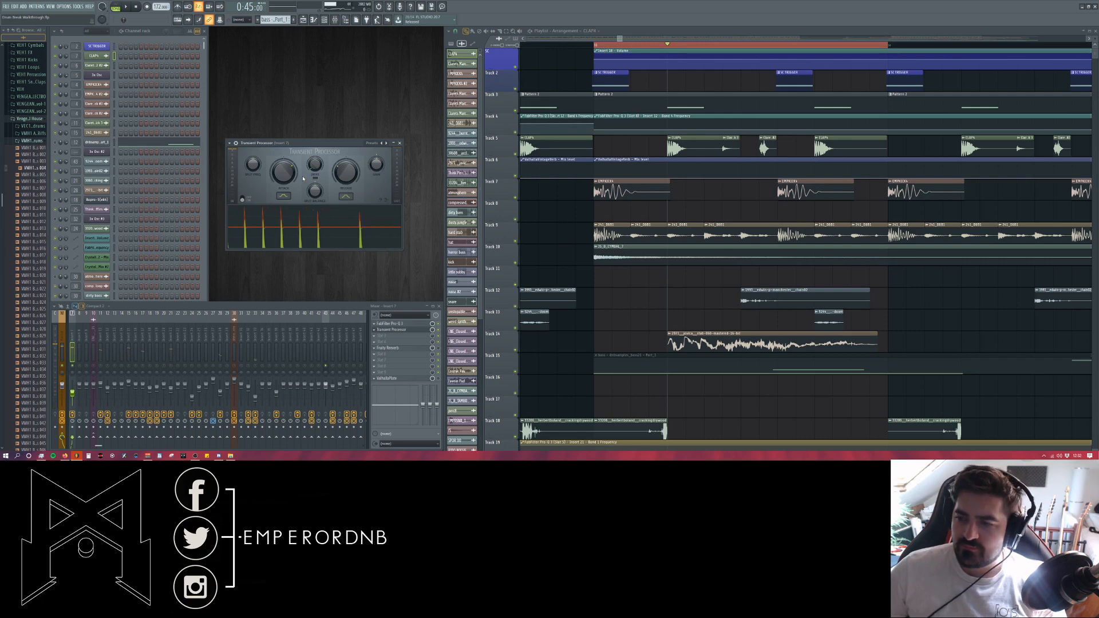
click(297, 112)
key(space)
mouse_move(297, 143)
mouse_down()
mouse_move(310, 126)
mouse_move(308, 148)
mouse_up()
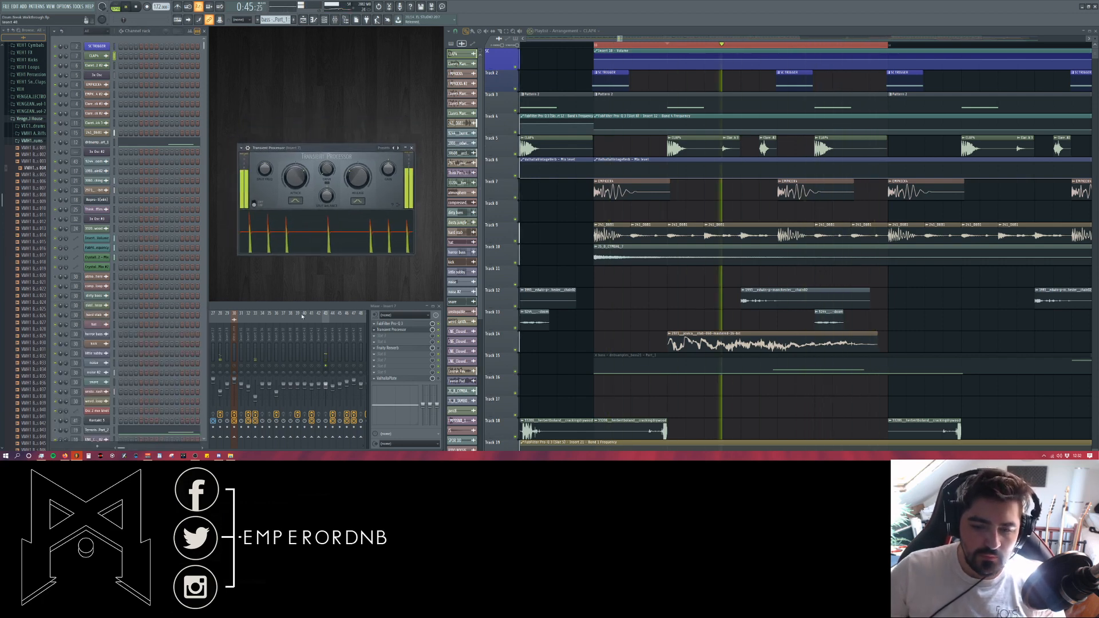
click(303, 316)
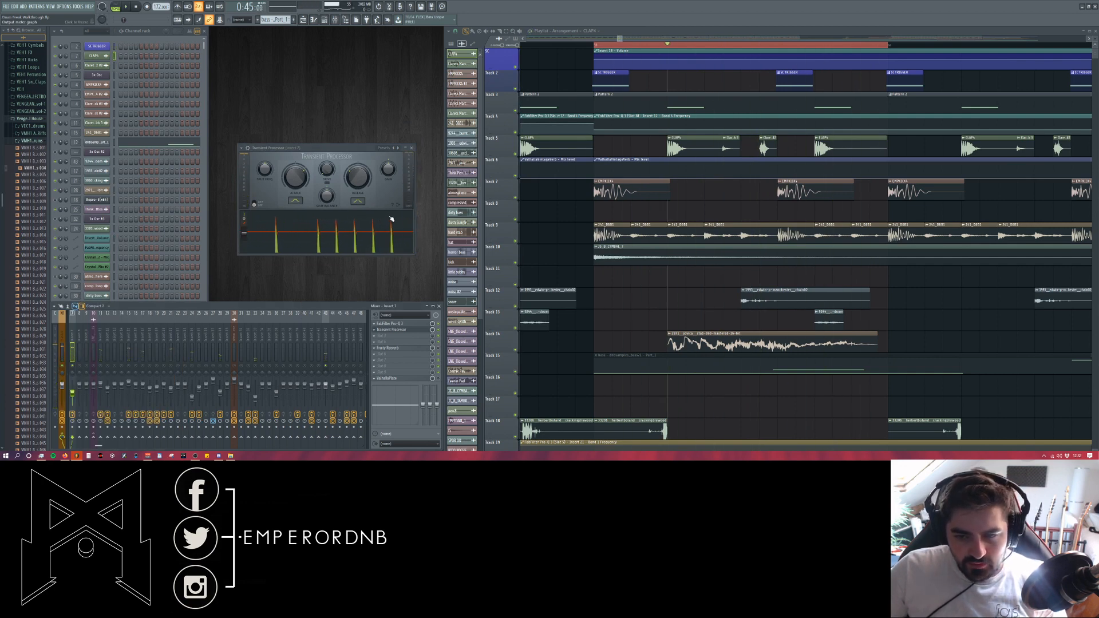
- Examine the main clap's sampler, Fruity Reeverb 2 and ValhallaPlate settings over the loop, and close all open plugin windows
double_click(673, 148)
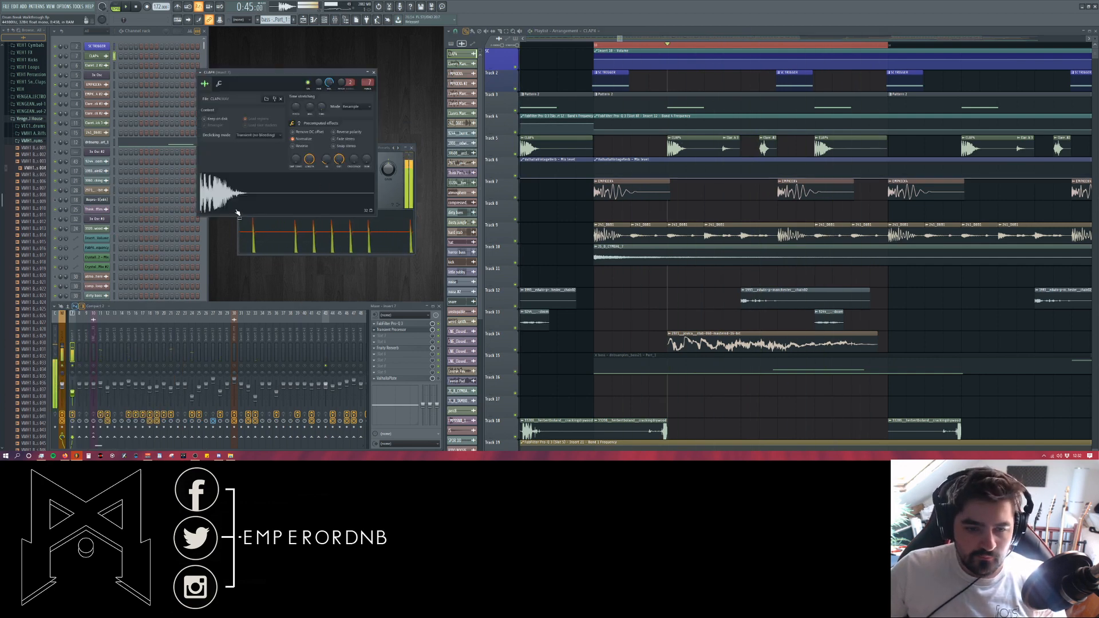
click(408, 348)
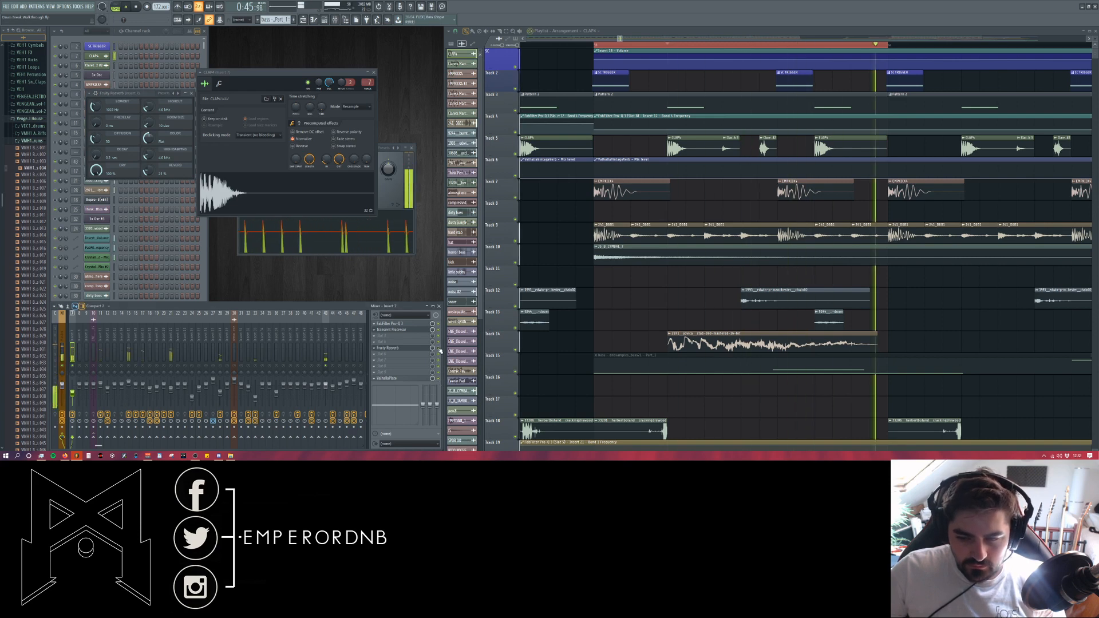
click(418, 380)
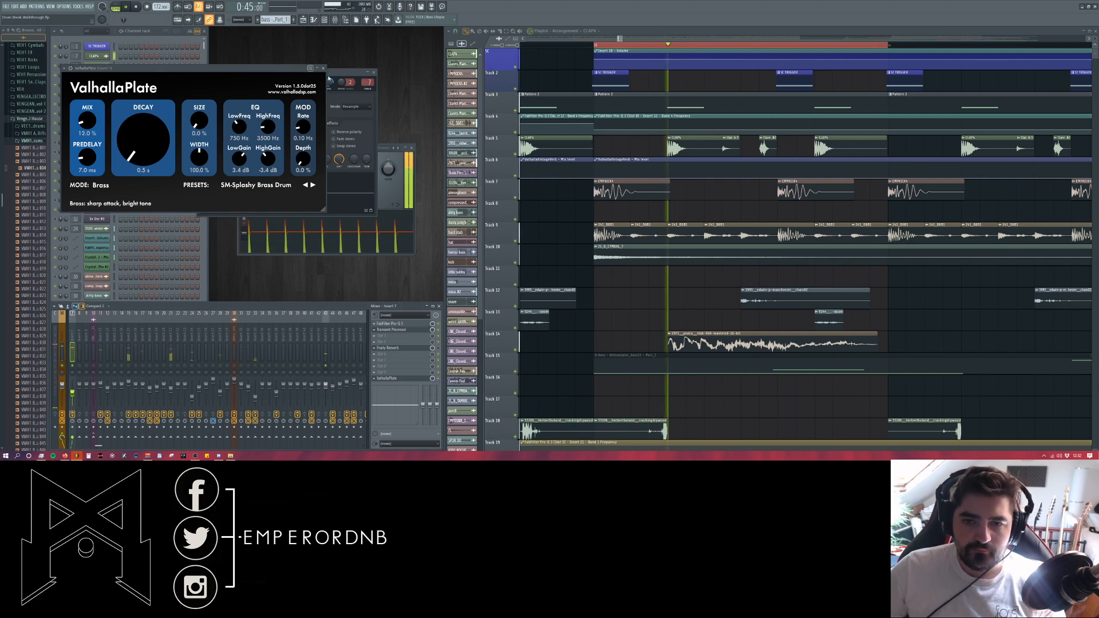
key(space)
click(323, 69)
click(373, 73)
click(411, 148)
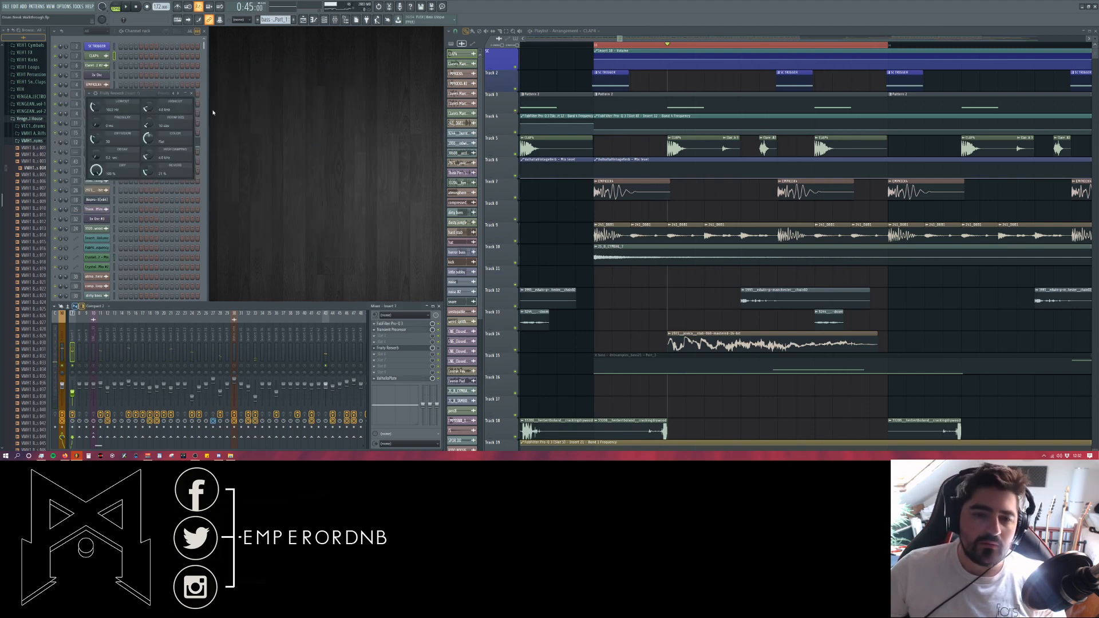
click(191, 95)
- Inspect the Track 3 pattern's notes in the piano roll and the 3x Osc channel that plays them, and close both
double_click(630, 101)
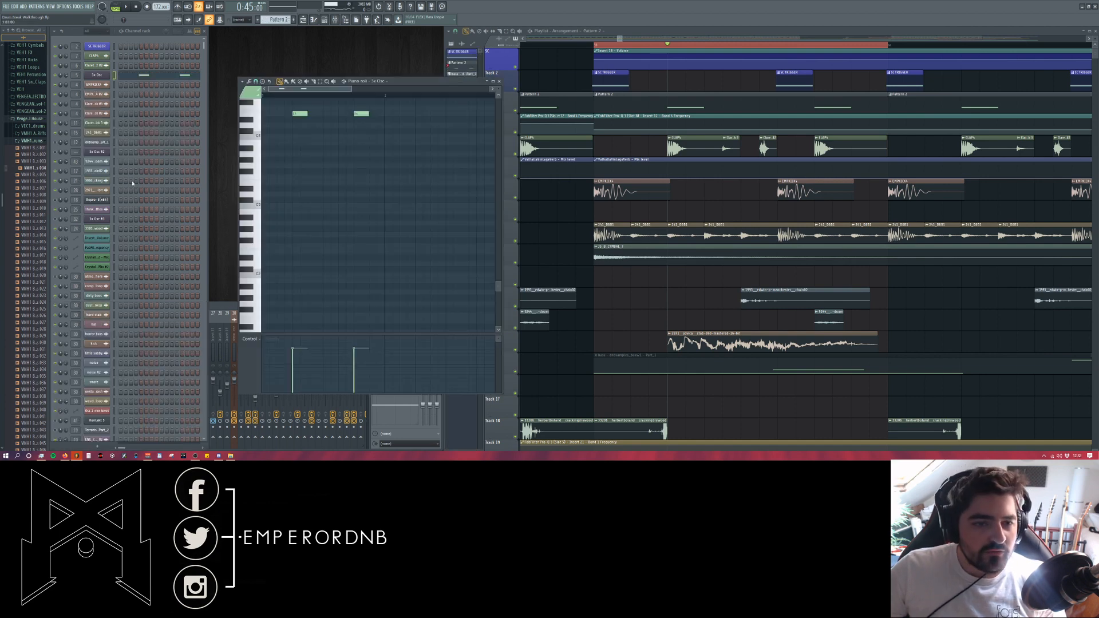
click(492, 81)
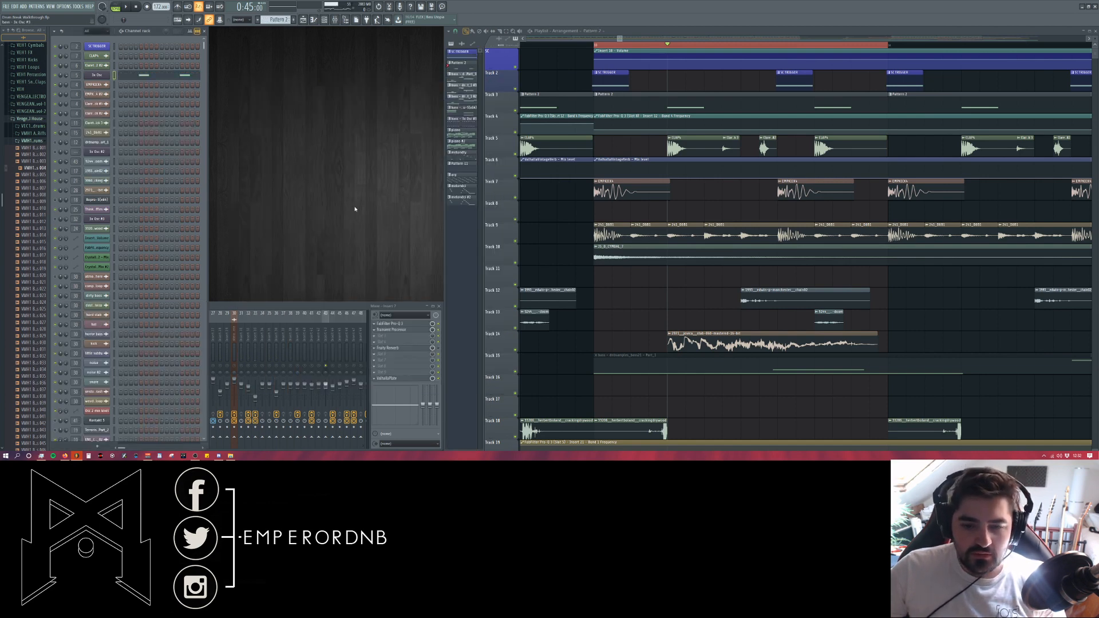
click(292, 310)
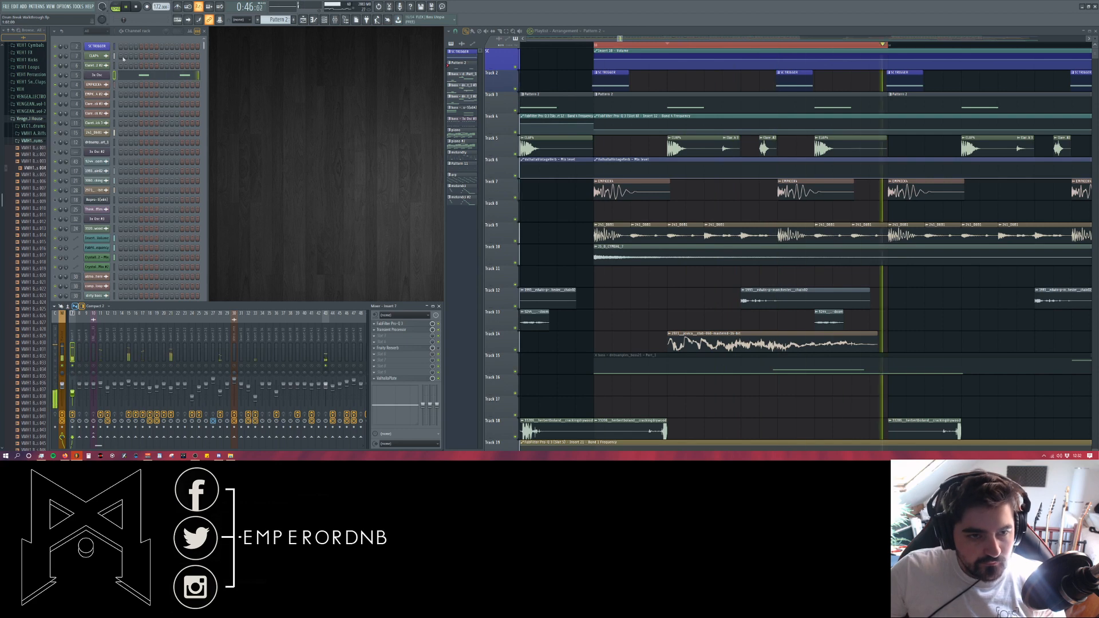
click(97, 76)
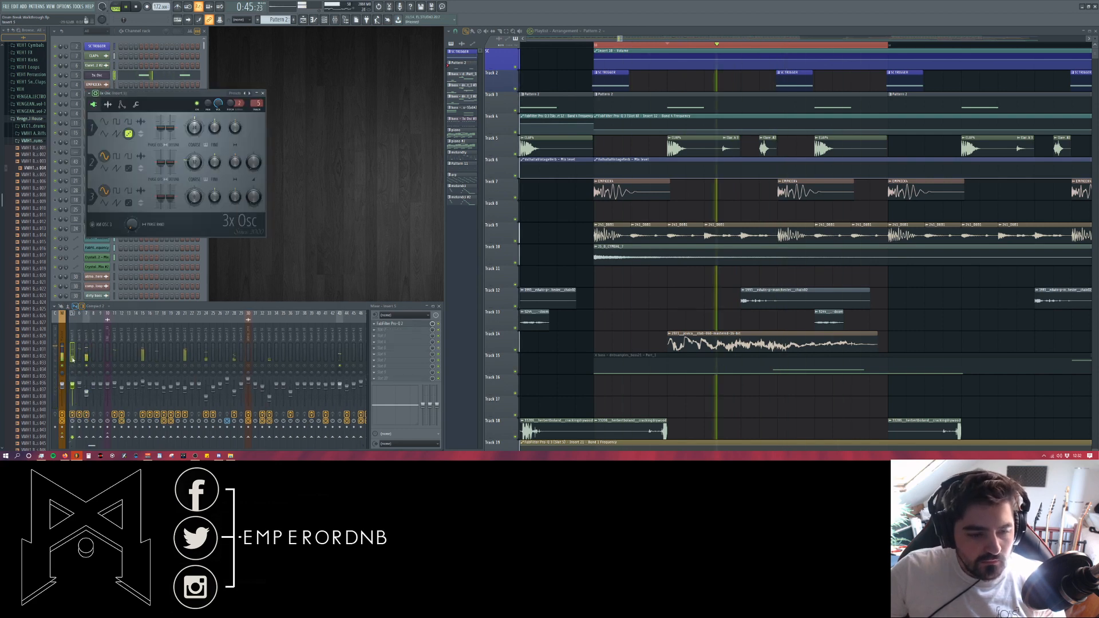
click(263, 94)
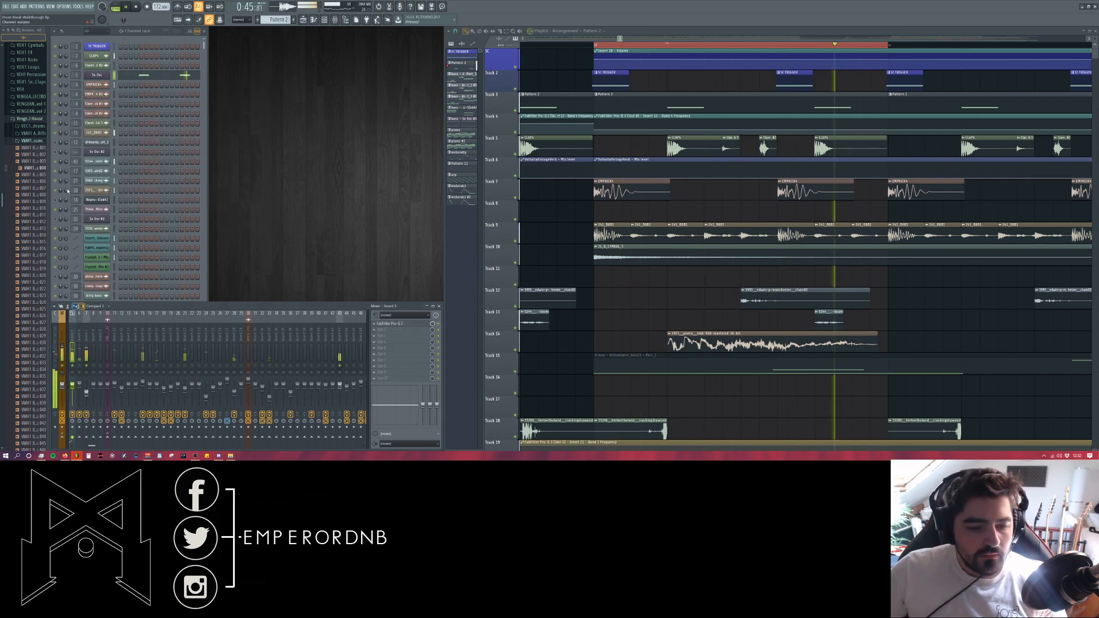
- Locate the 3x Osc layer's mixer insert, audition it in the loop, and reopen the 3x Osc settings
click(70, 131)
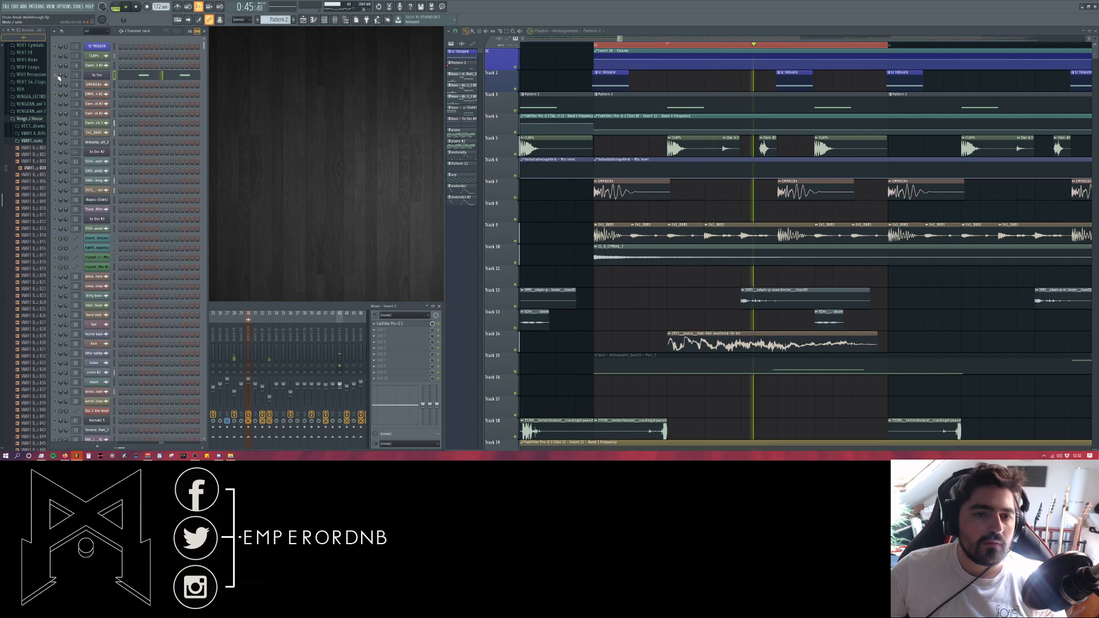
click(277, 306)
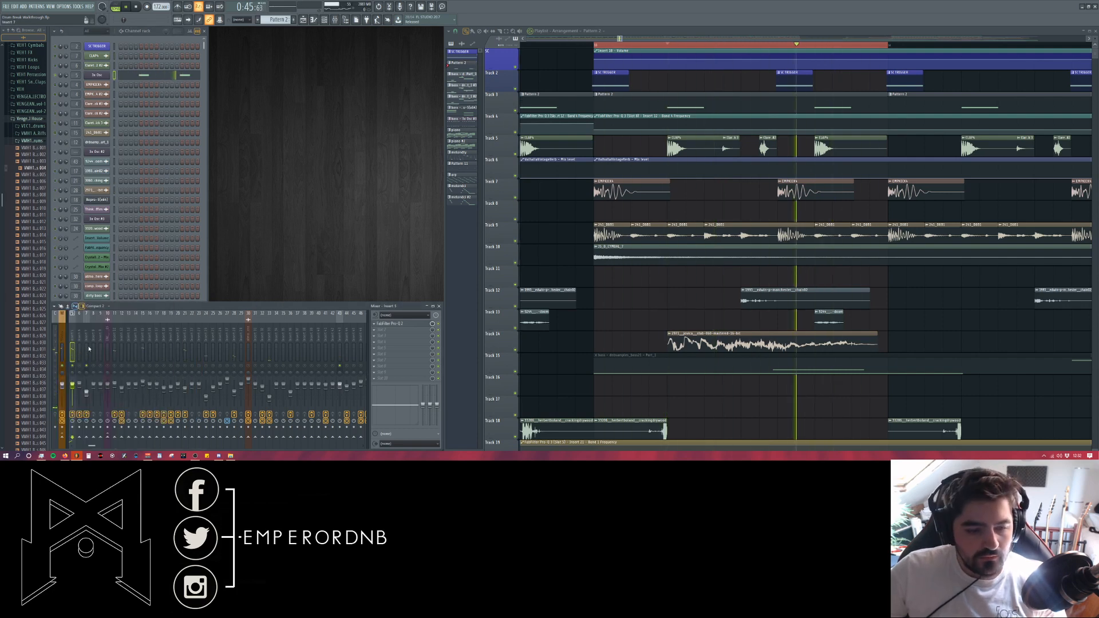
click(87, 142)
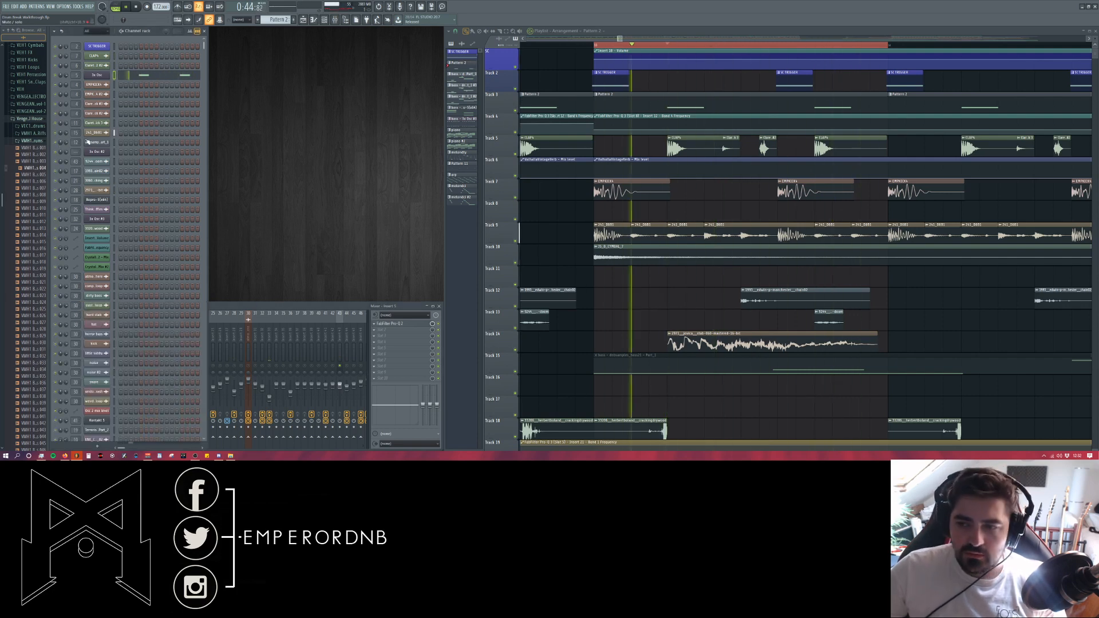
click(262, 307)
scroll(115, 352, up, 4)
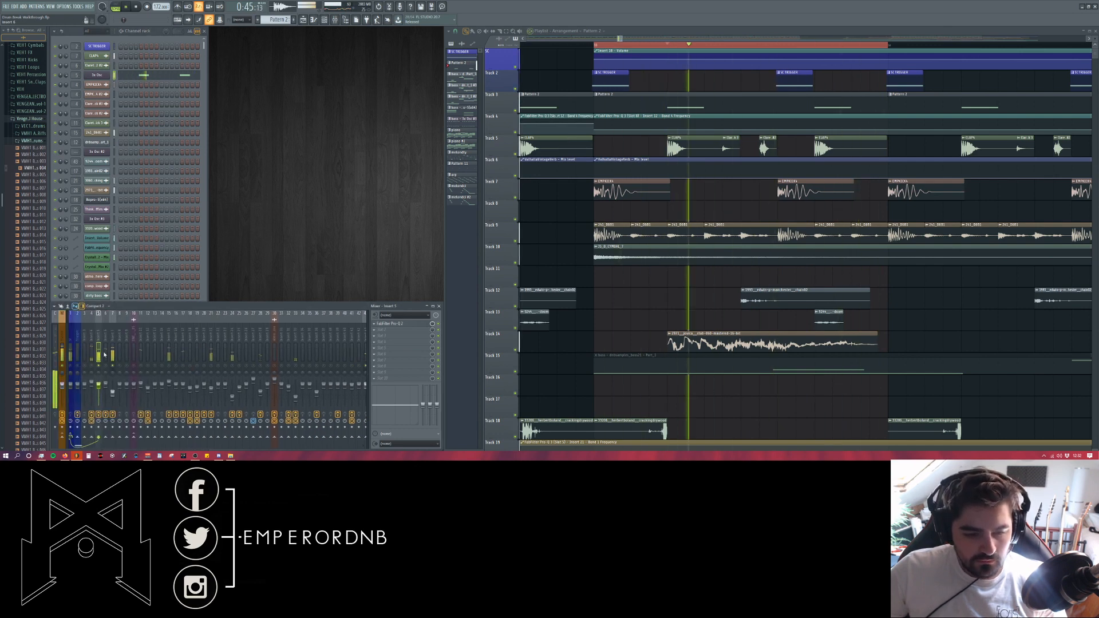
key(space)
key(space)
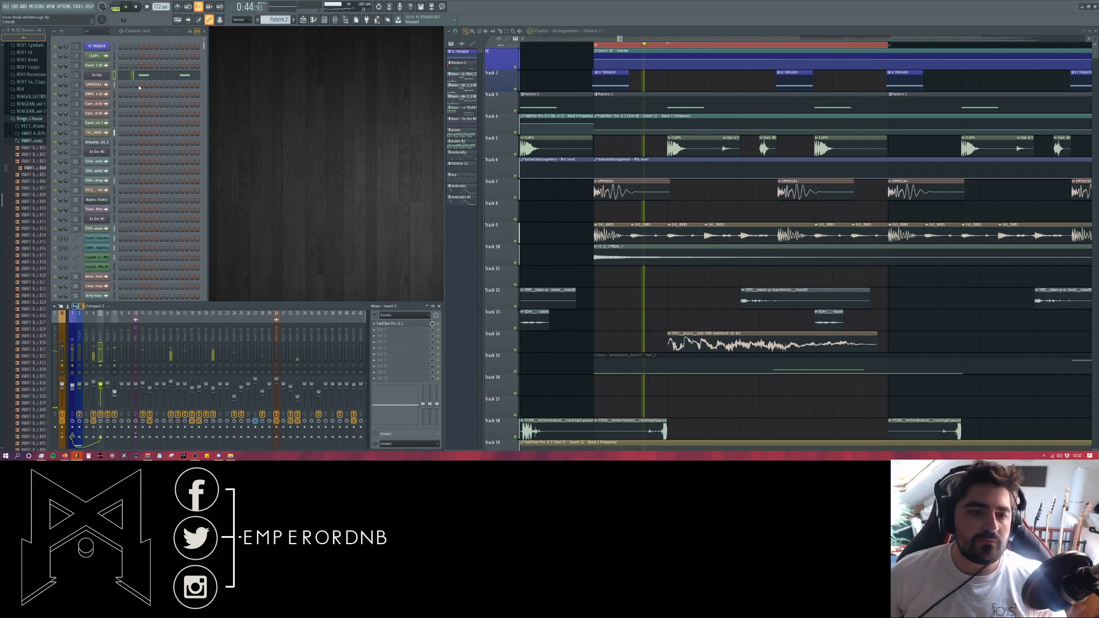
key(space)
click(96, 75)
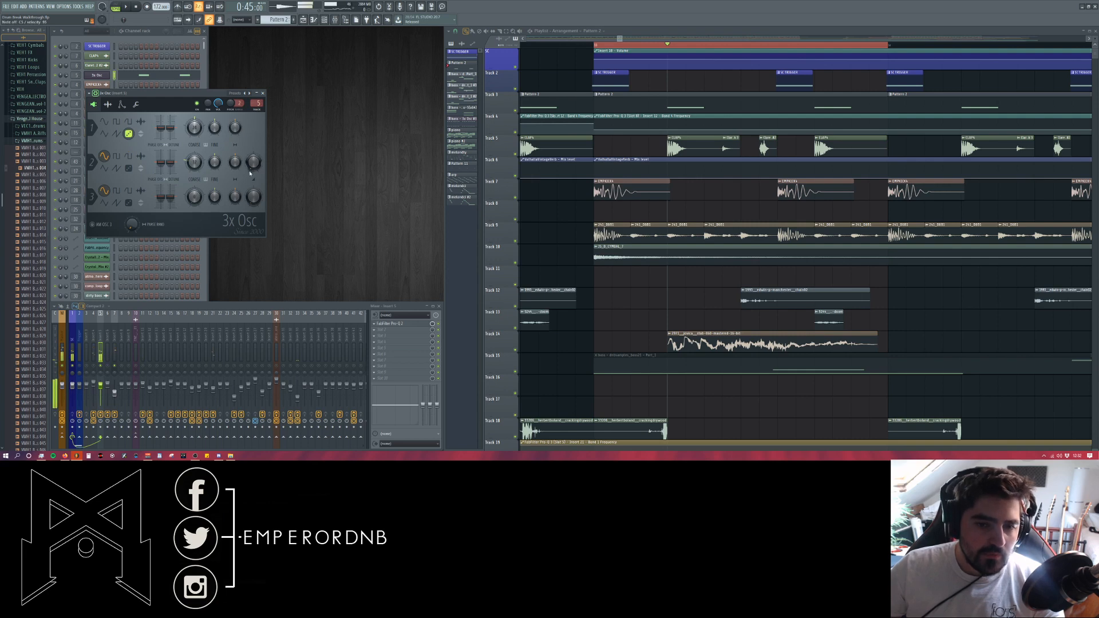
- Examine the 3x Osc layer's volume envelope and oscillator settings, and close the plugin
click(121, 105)
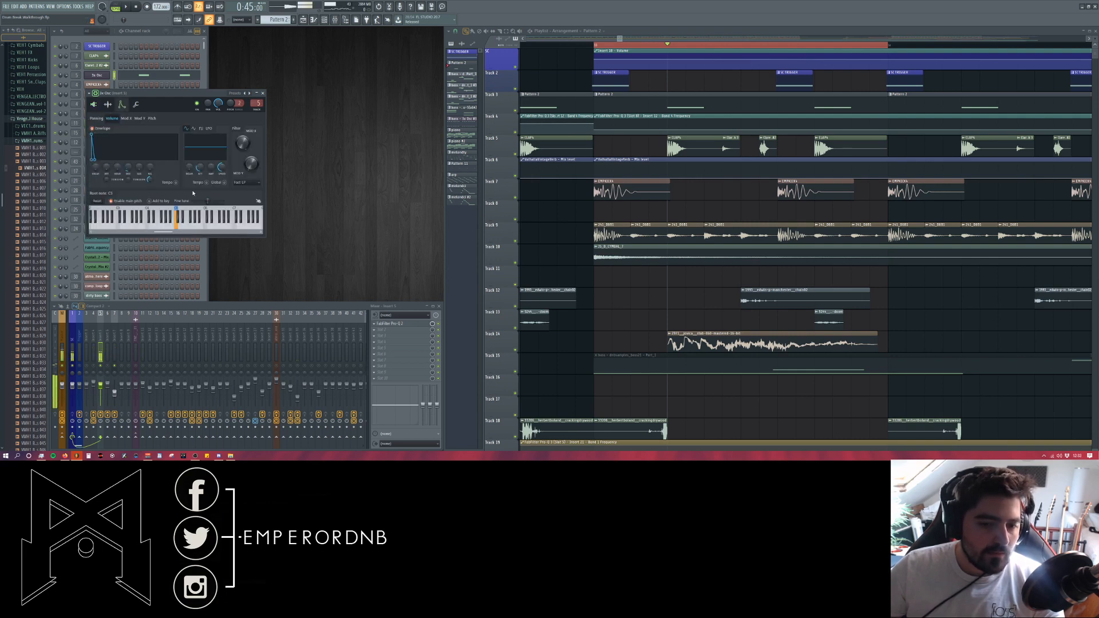
click(93, 105)
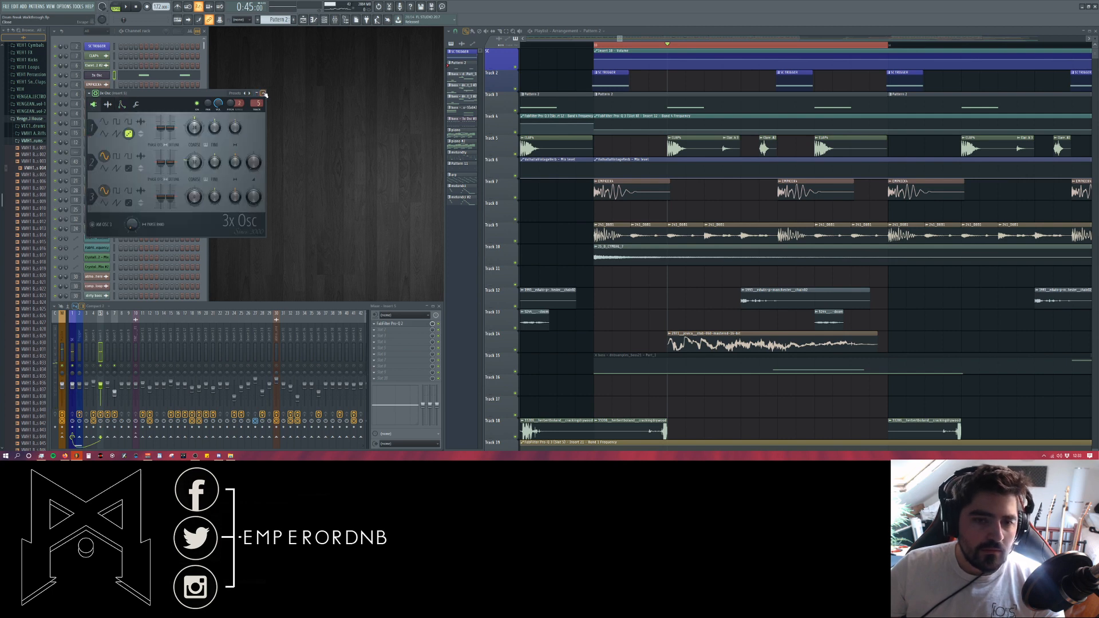
click(263, 93)
- Inspect the main clap's sampler on Track 5 while auditioning the loop, and close it
double_click(698, 144)
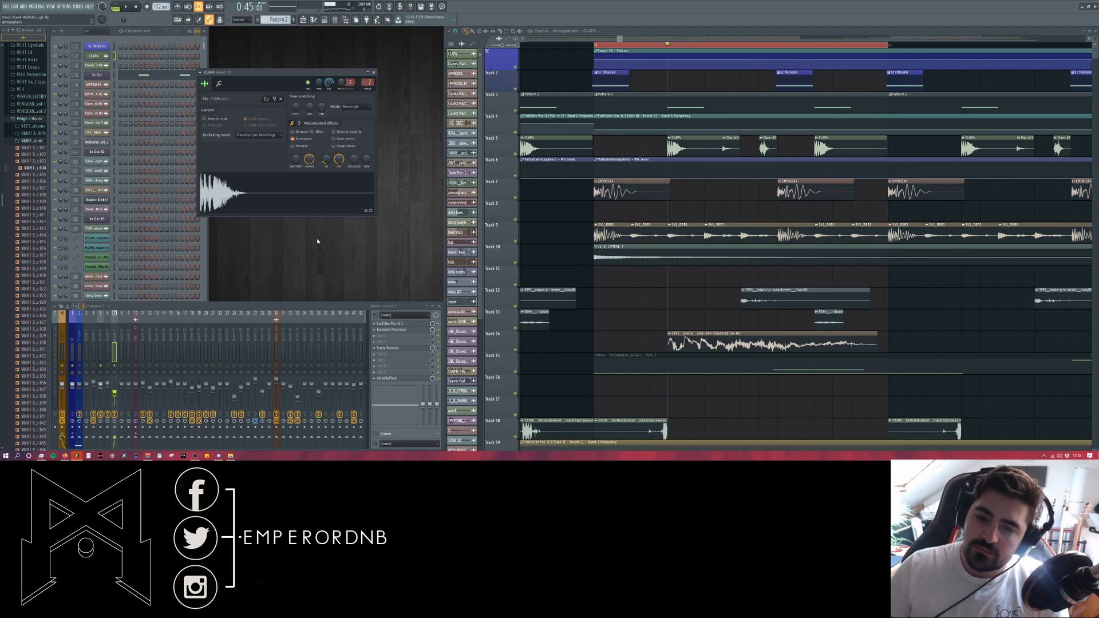
key(space)
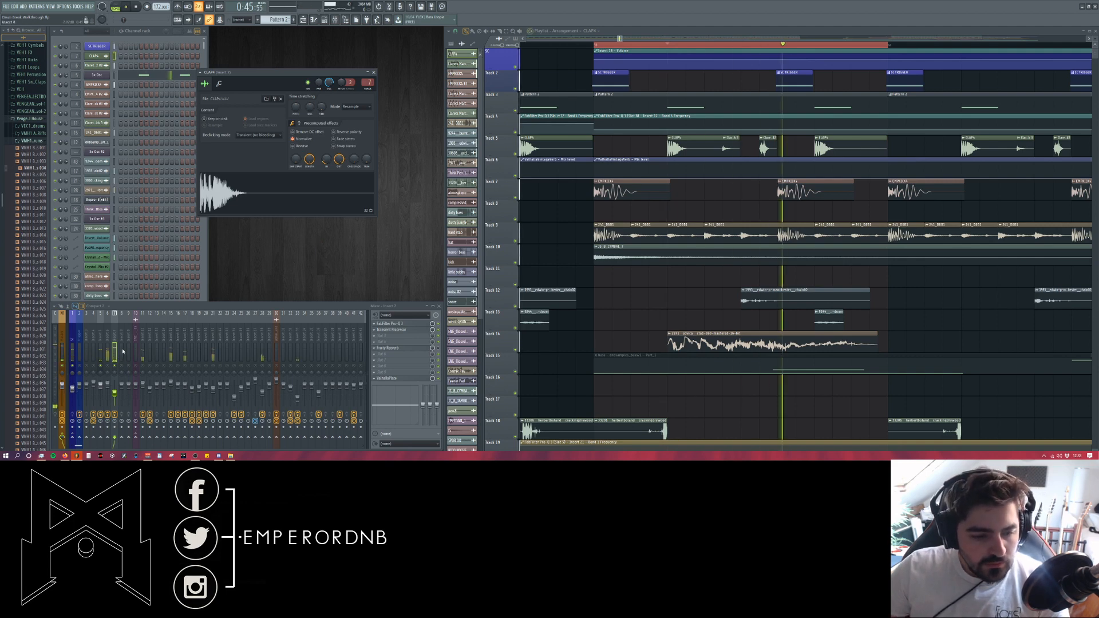
click(373, 73)
click(55, 76)
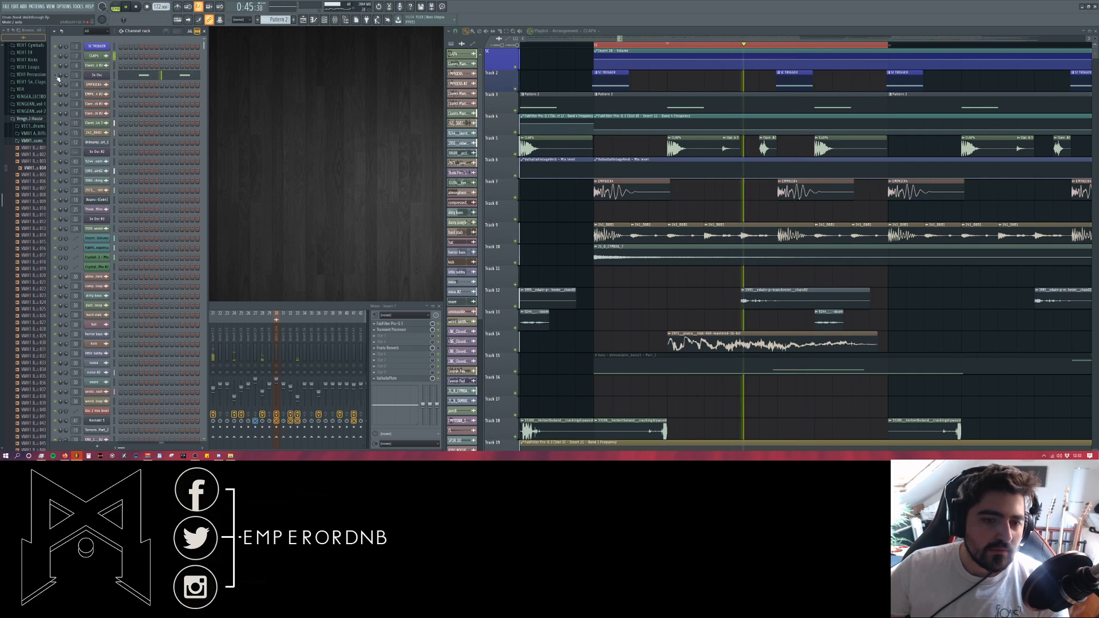
click(242, 319)
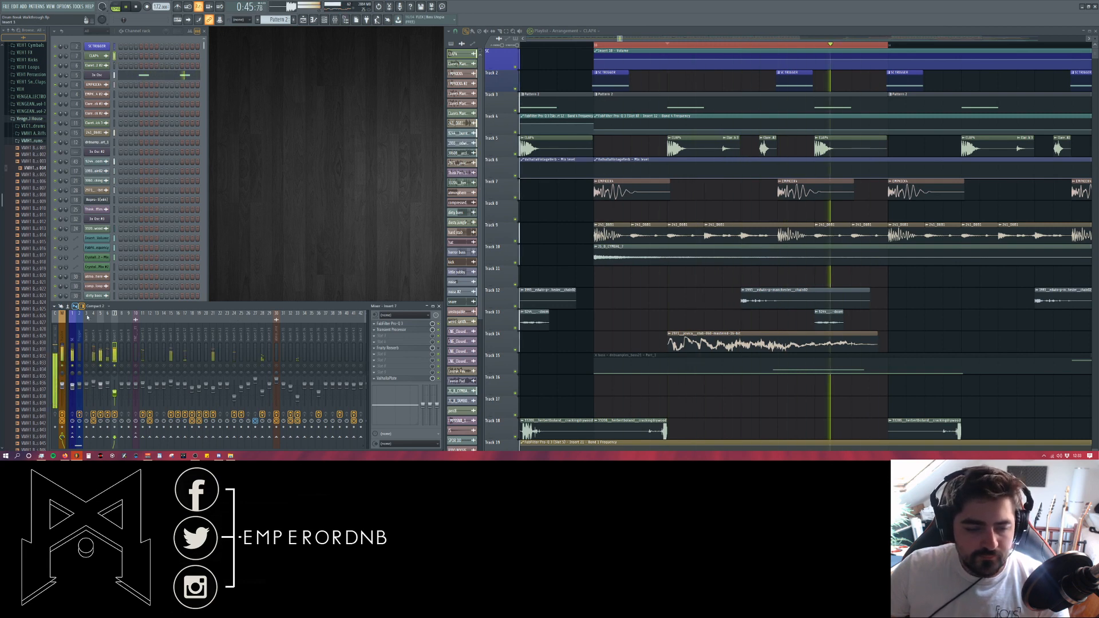
- Inspect the low-cut band in the 3x Osc insert's Pro-Q 2, audition the layer in the loop, and close the EQ
click(100, 320)
click(396, 324)
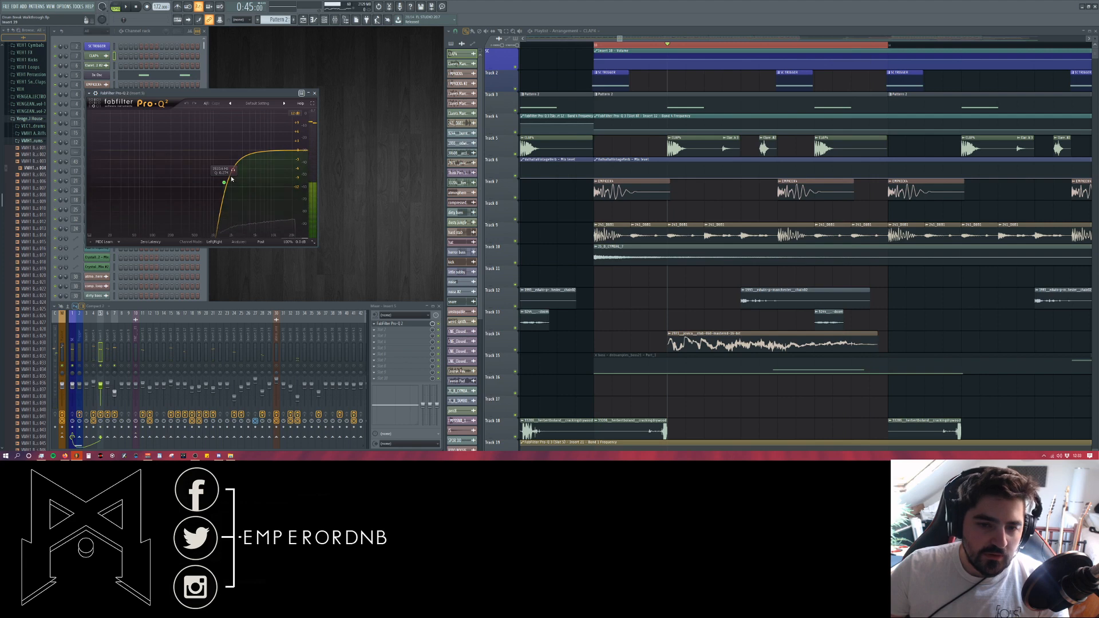
mouse_move(223, 186)
mouse_down()
mouse_move(80, 182)
mouse_move(233, 178)
mouse_up()
key(space)
key(Escape)
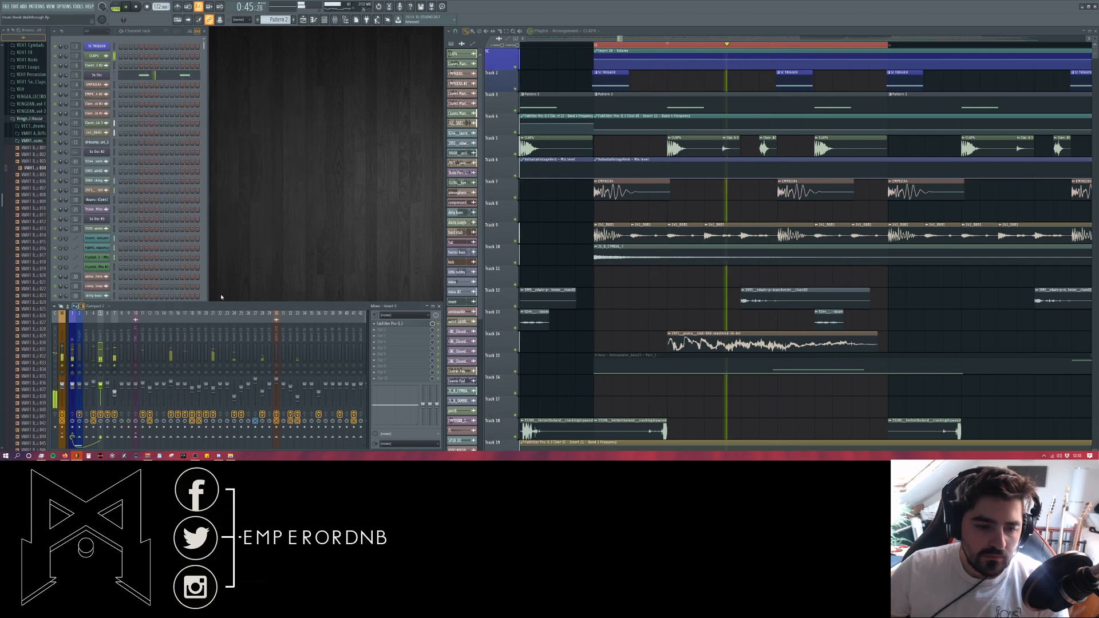
- Audition the main clap's mixer insert in the loop and collapse the open sample folder in the browser
click(114, 354)
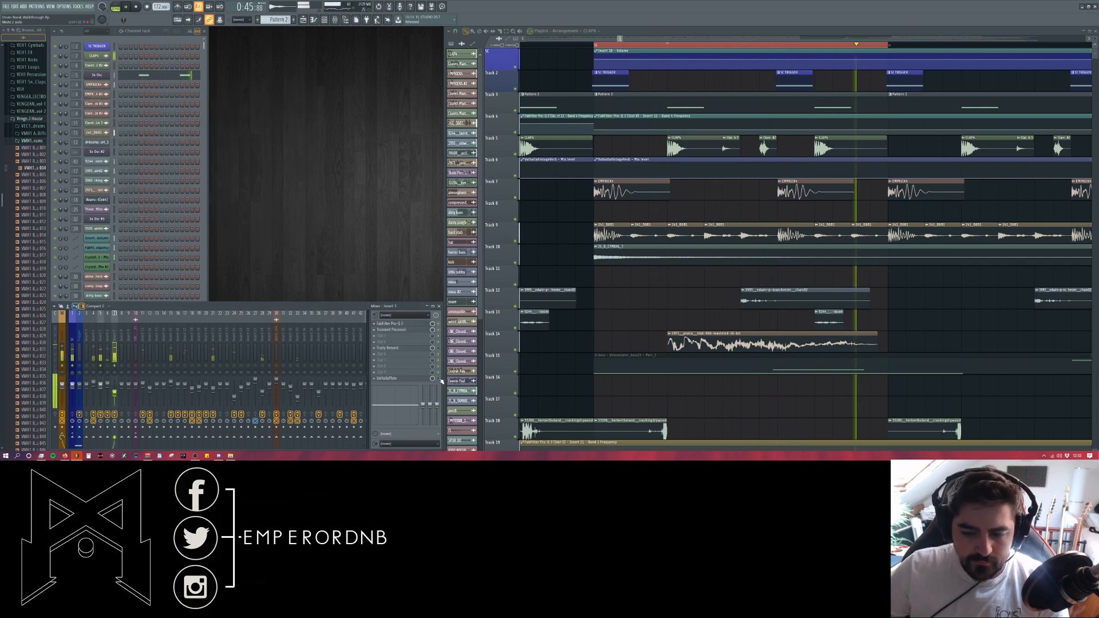
key(space)
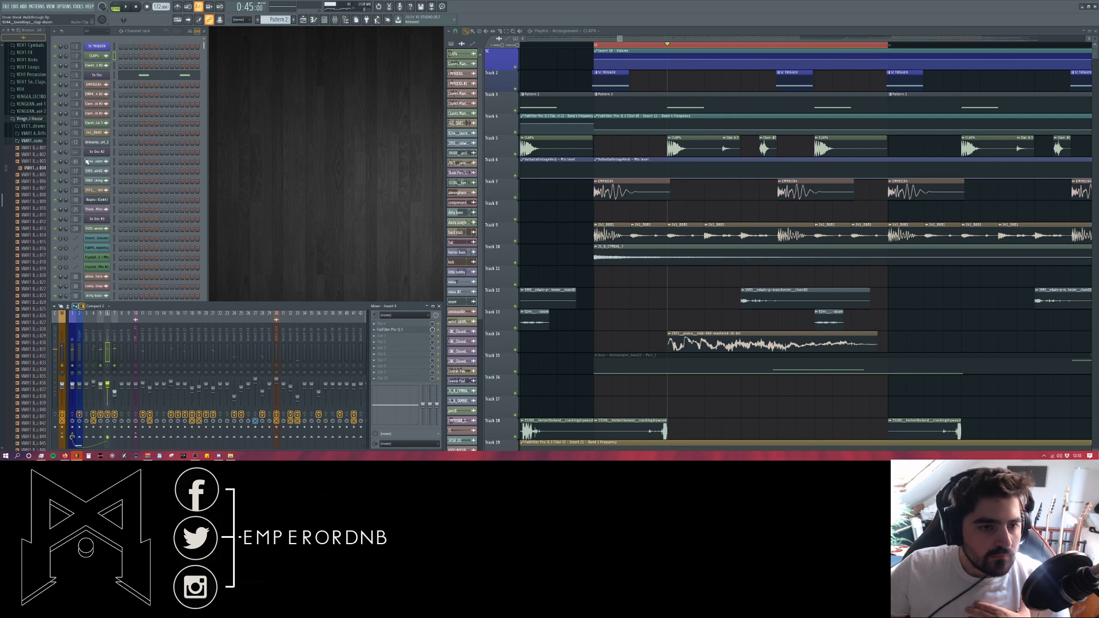
click(29, 119)
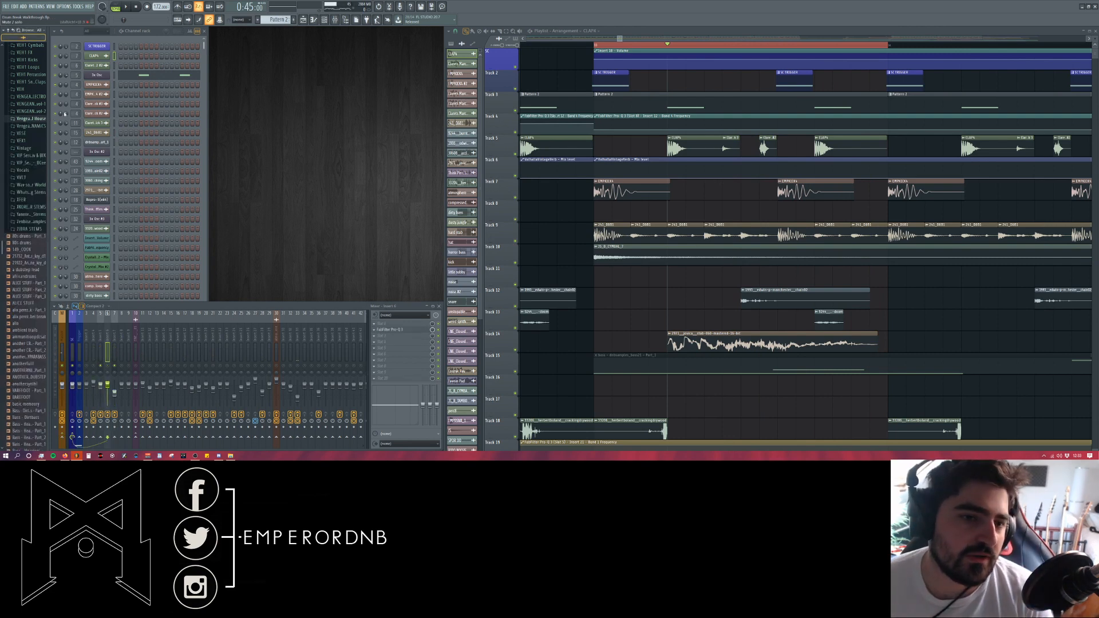
click(115, 344)
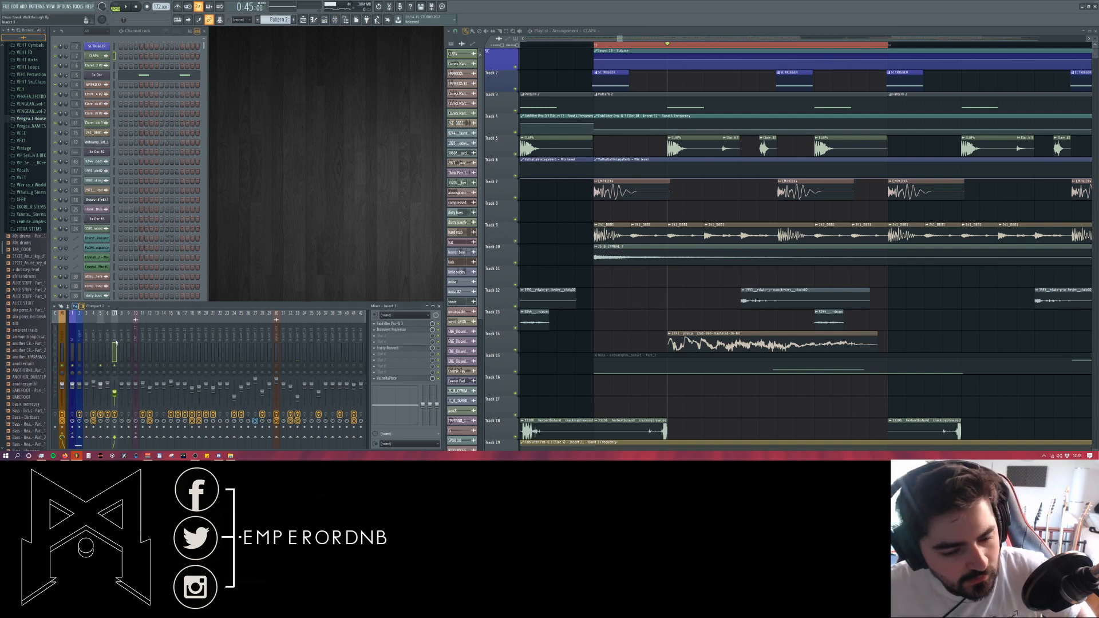
- Open the clap insert's Pro-Q 3 and check the clap's sampler waveform beside it, closing the sampler
click(390, 323)
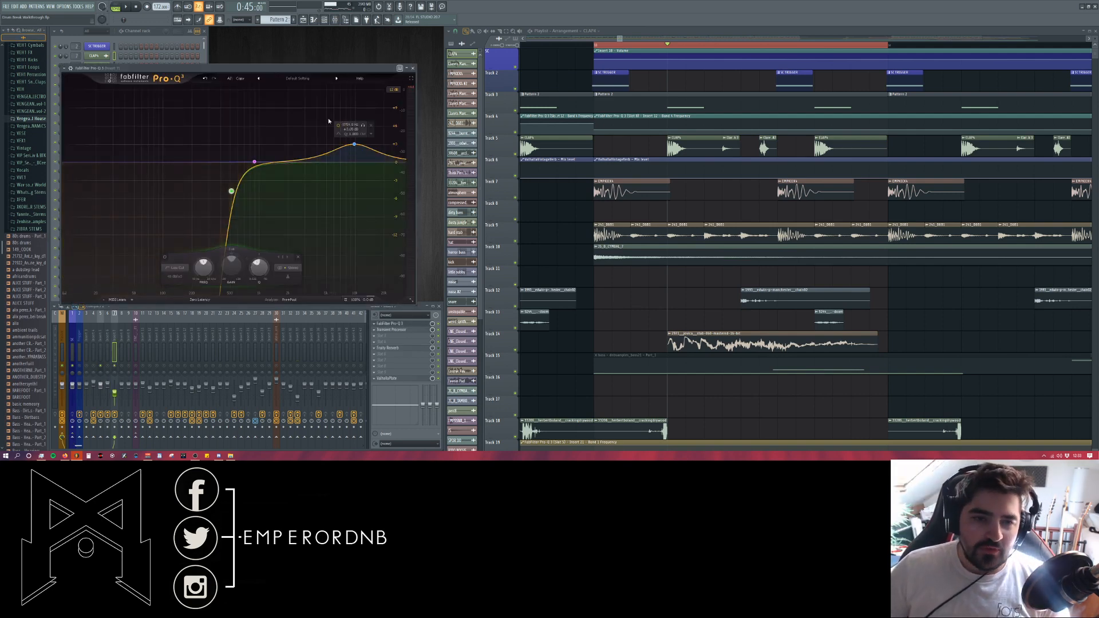
double_click(698, 146)
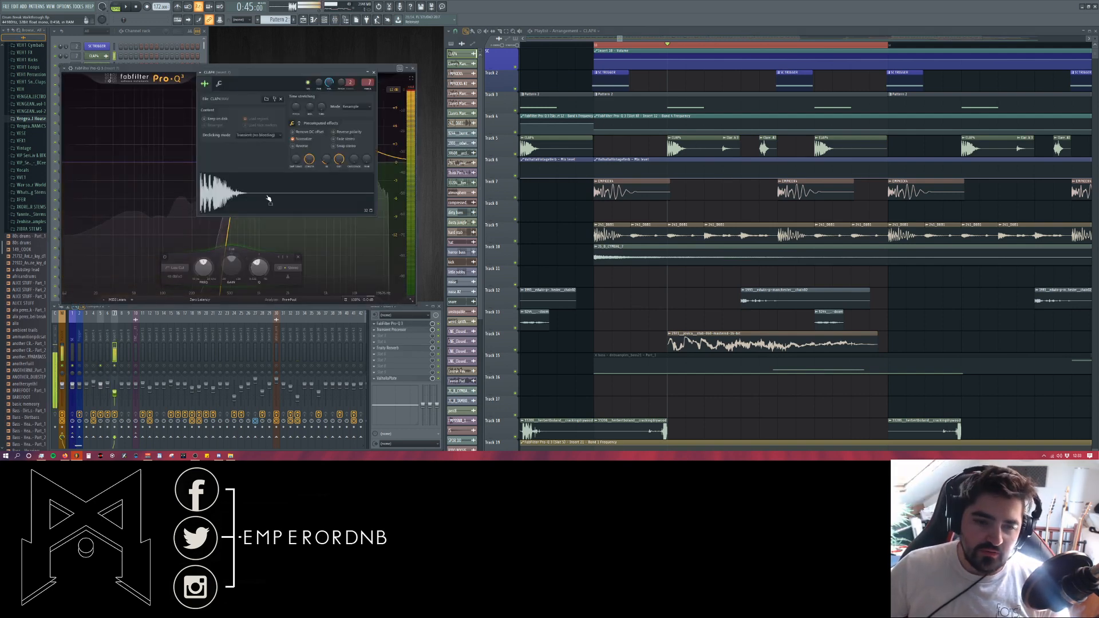
drag(349, 75, 471, 107)
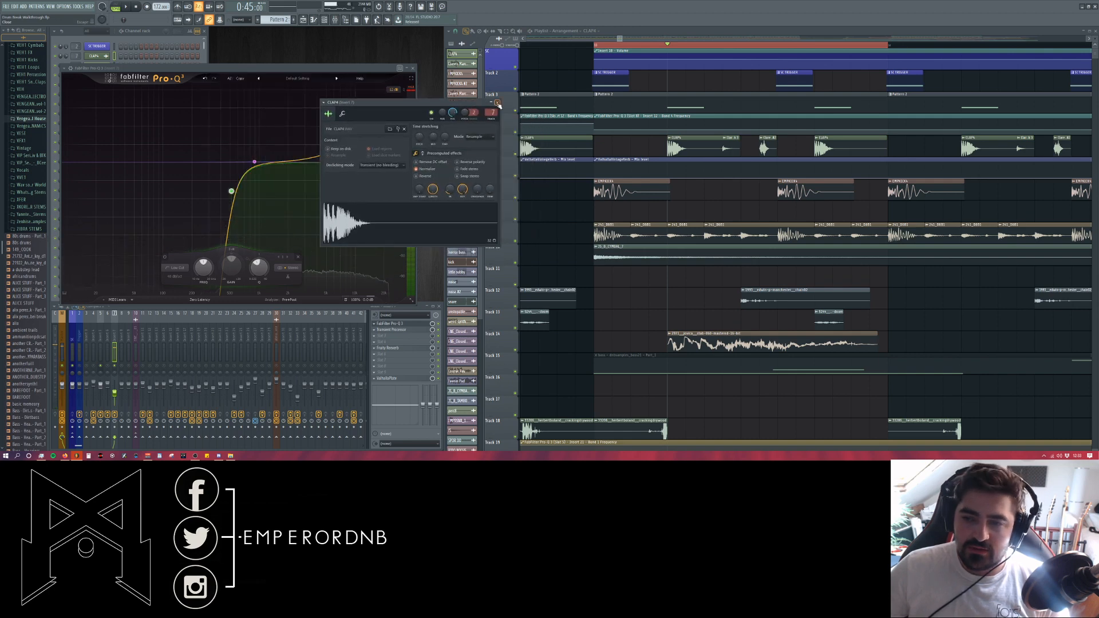
click(495, 105)
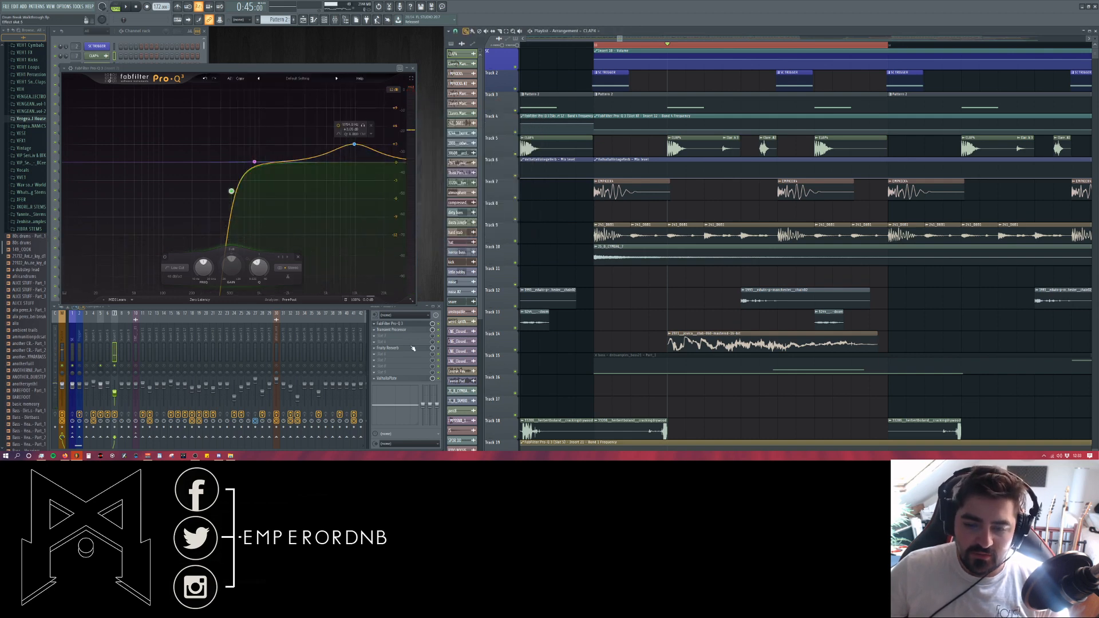
- Fine-tune the high-frequency bell boost in the clap's Pro-Q 3 and audition it
drag(354, 144, 355, 146)
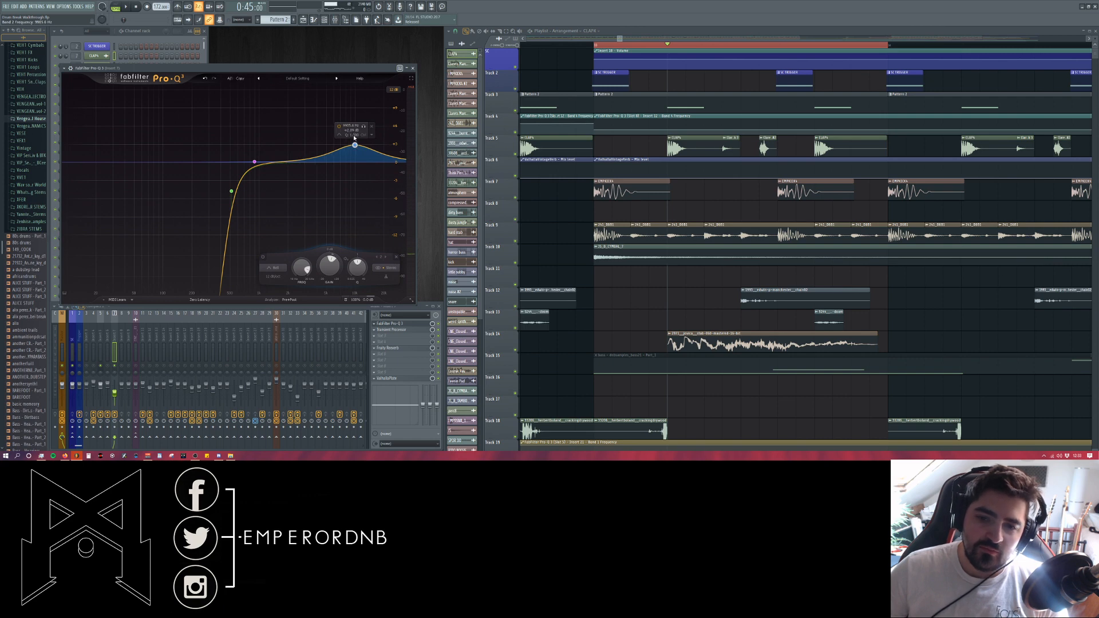
drag(355, 146, 355, 147)
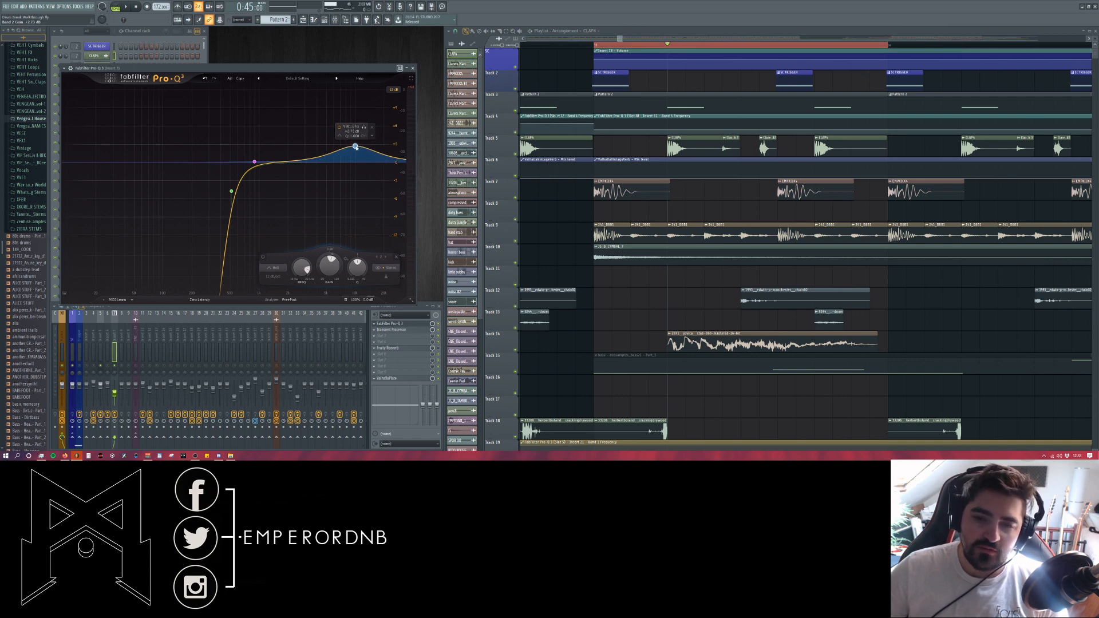
key(space)
key(space)
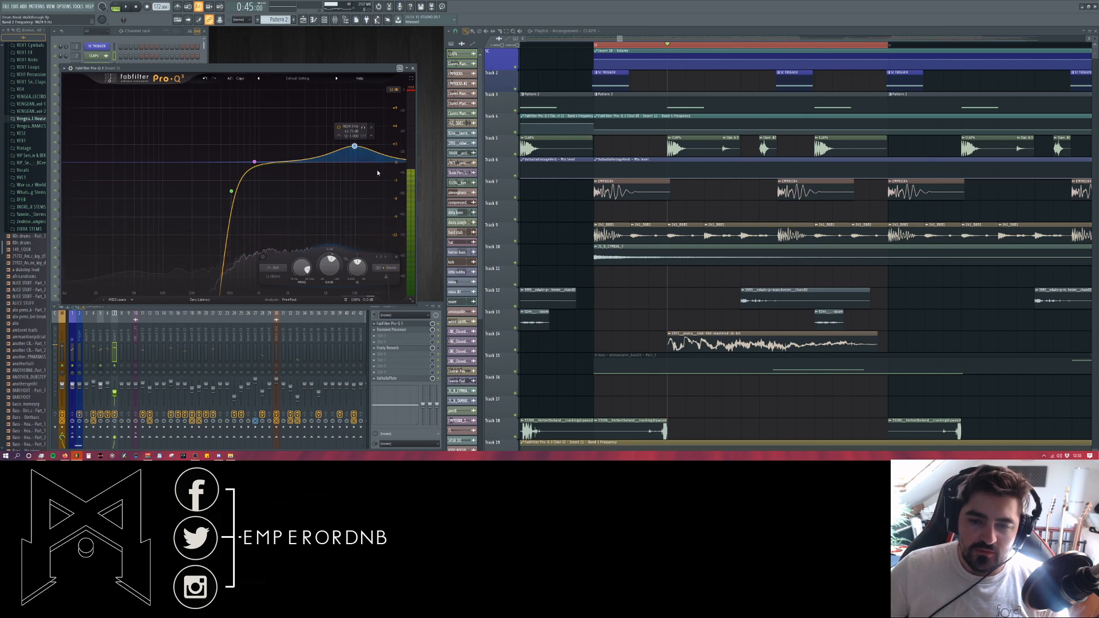
- Try a strong extra high-shelf boost in the clap's Pro-Q 3 and bring that band back to flat
drag(377, 152, 369, 73)
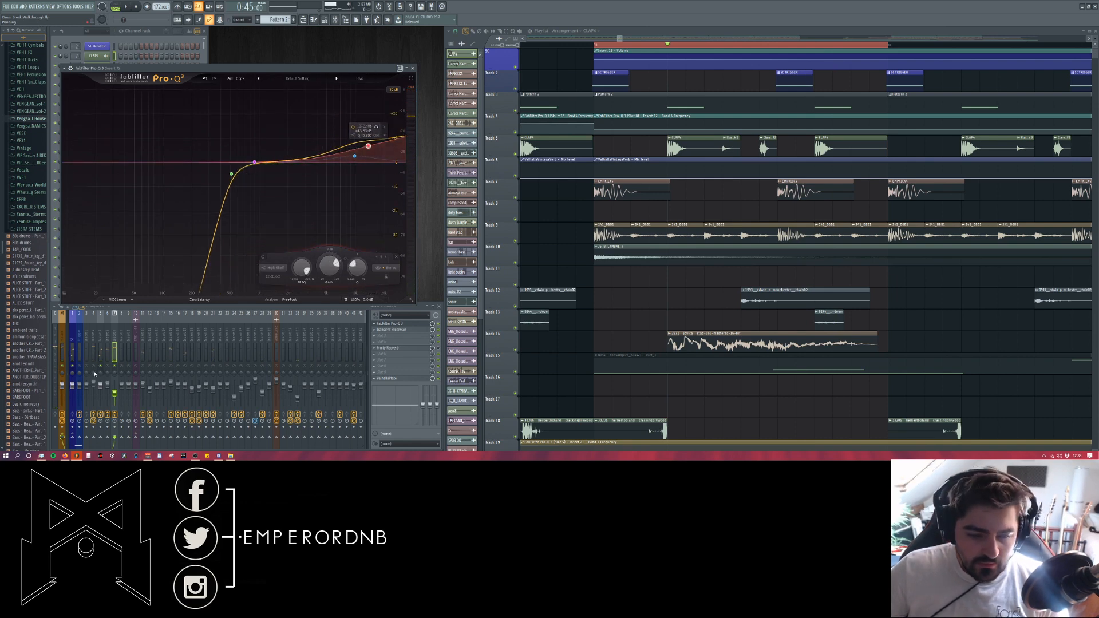
key(space)
mouse_move(369, 145)
mouse_down()
mouse_move(372, 83)
mouse_move(363, 183)
mouse_move(367, 166)
mouse_up()
- Audition the clap's high bell boost over the loop and close the Pro-Q 3 window
click(354, 156)
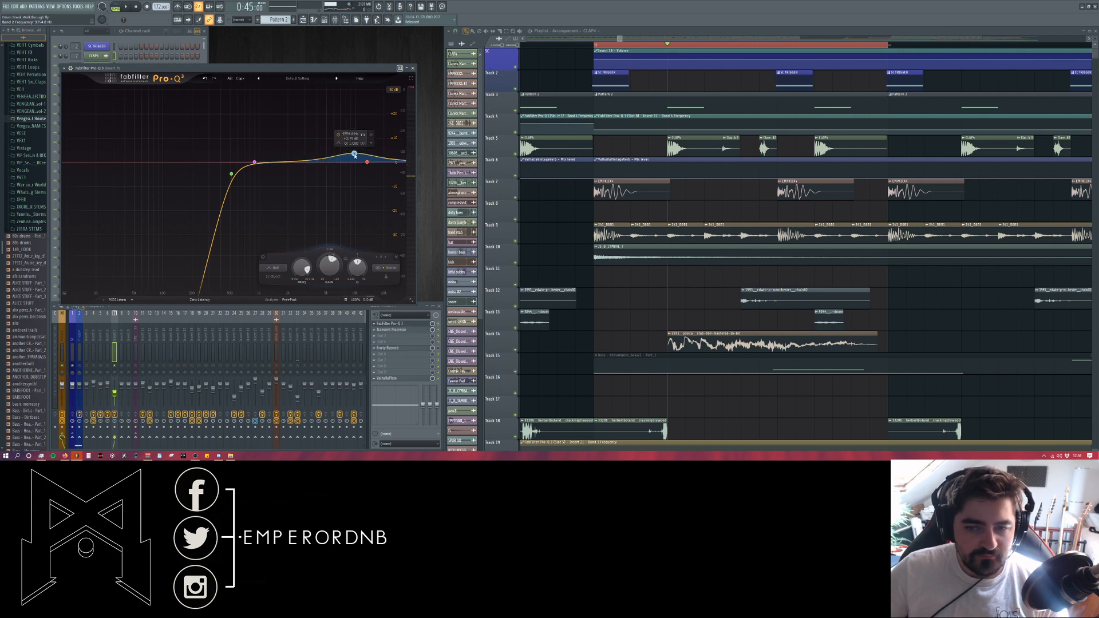
key(space)
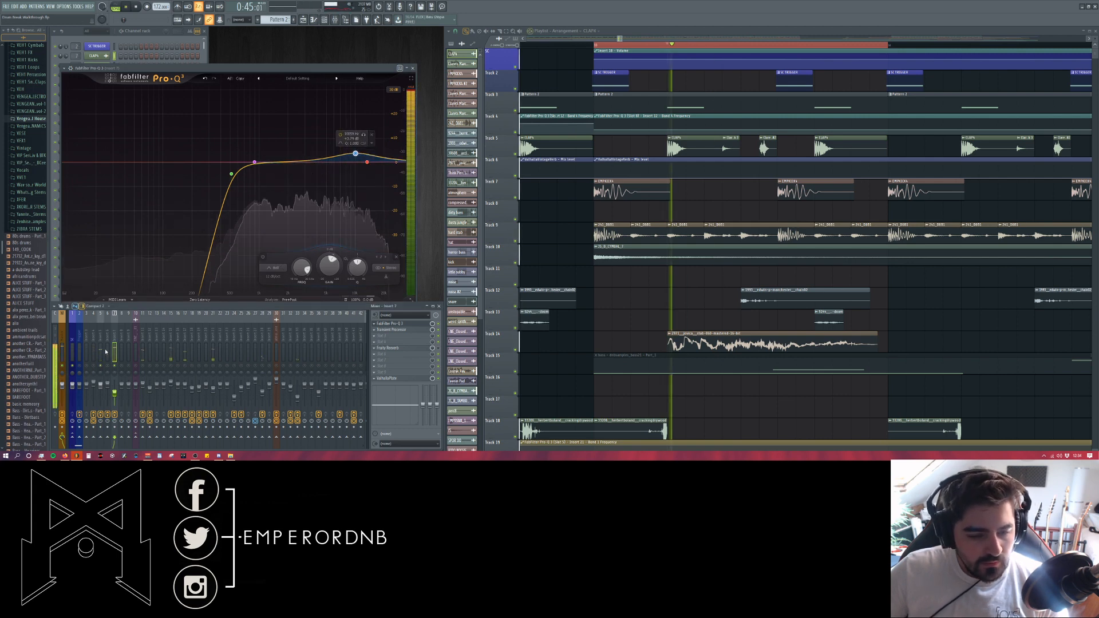
drag(321, 68, 396, 57)
key(space)
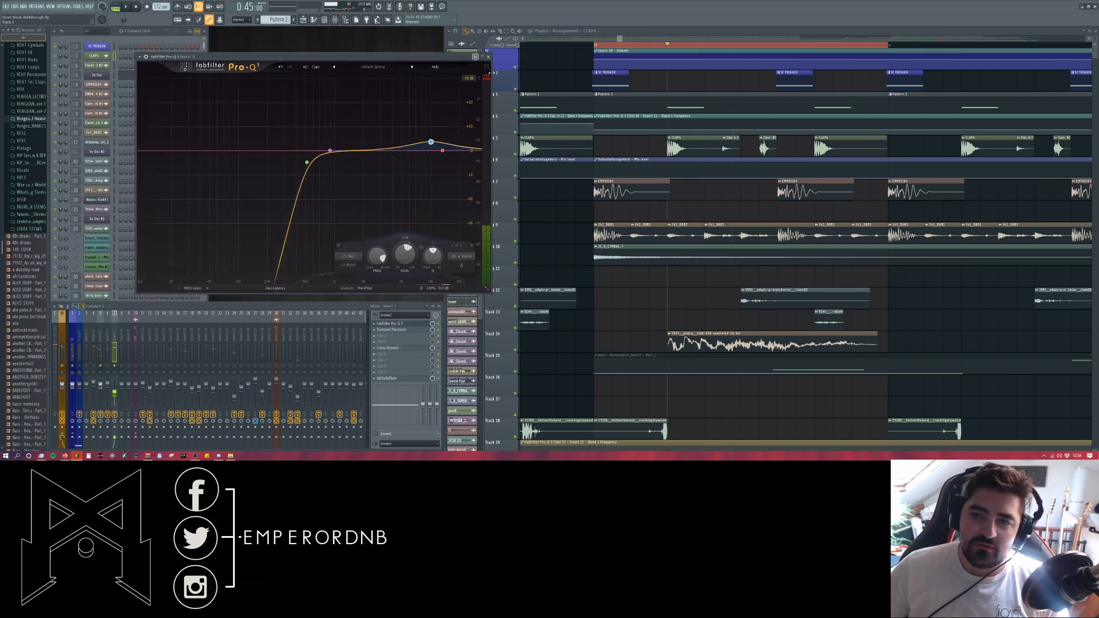
click(487, 56)
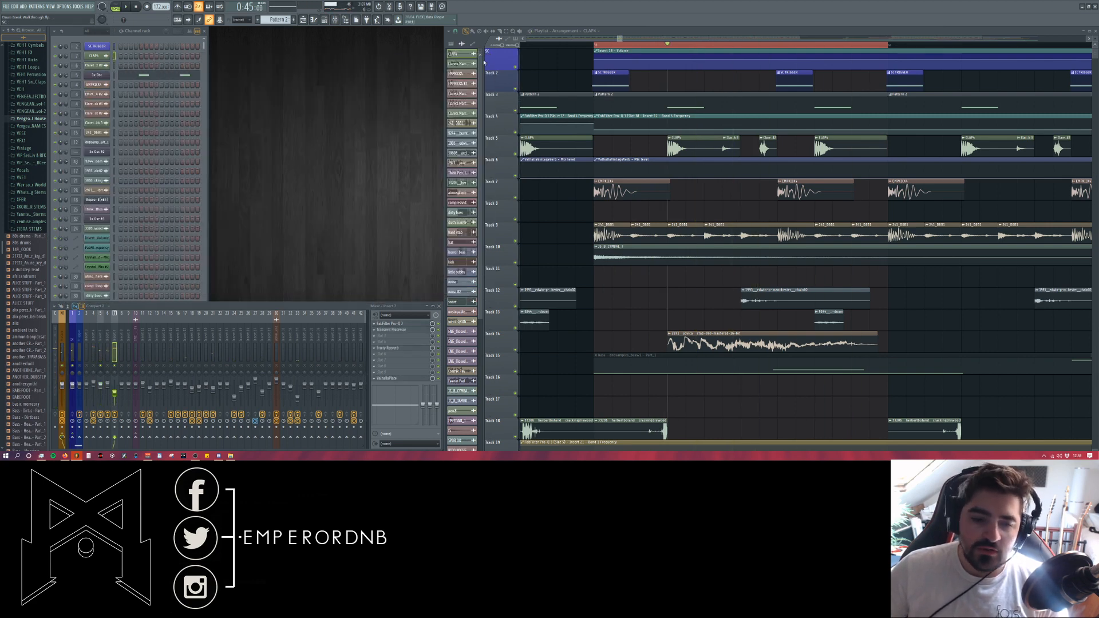
- Look over the 3x Osc layer's mixer insert, the channel rack and the playlist's drum tracks to find the remaining clap layers
click(102, 337)
click(207, 110)
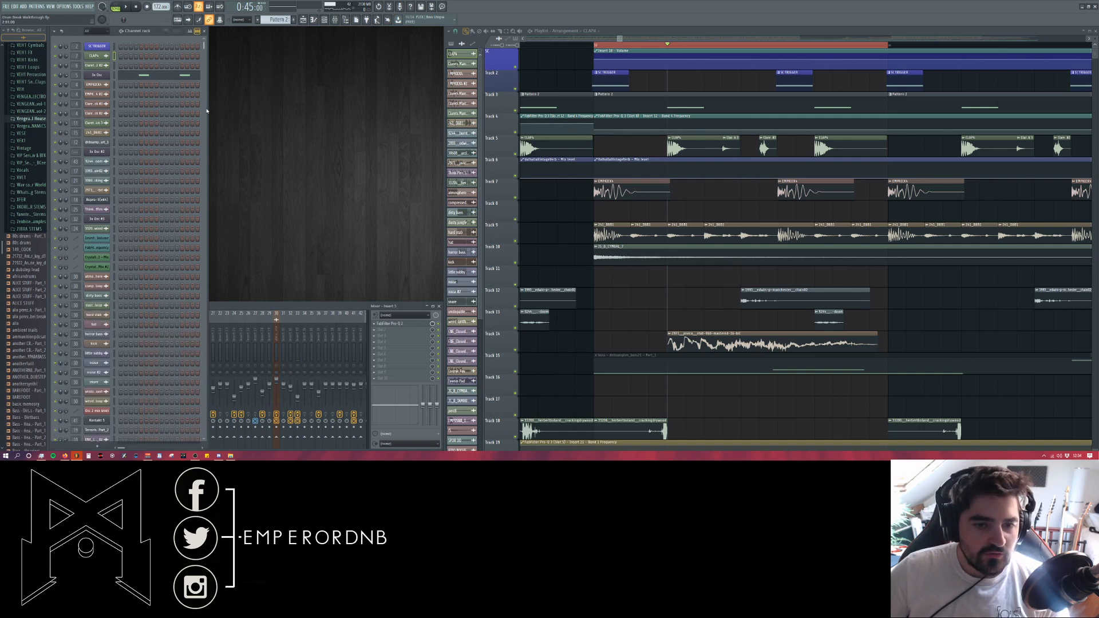
click(228, 312)
scroll(606, 203, down, 5)
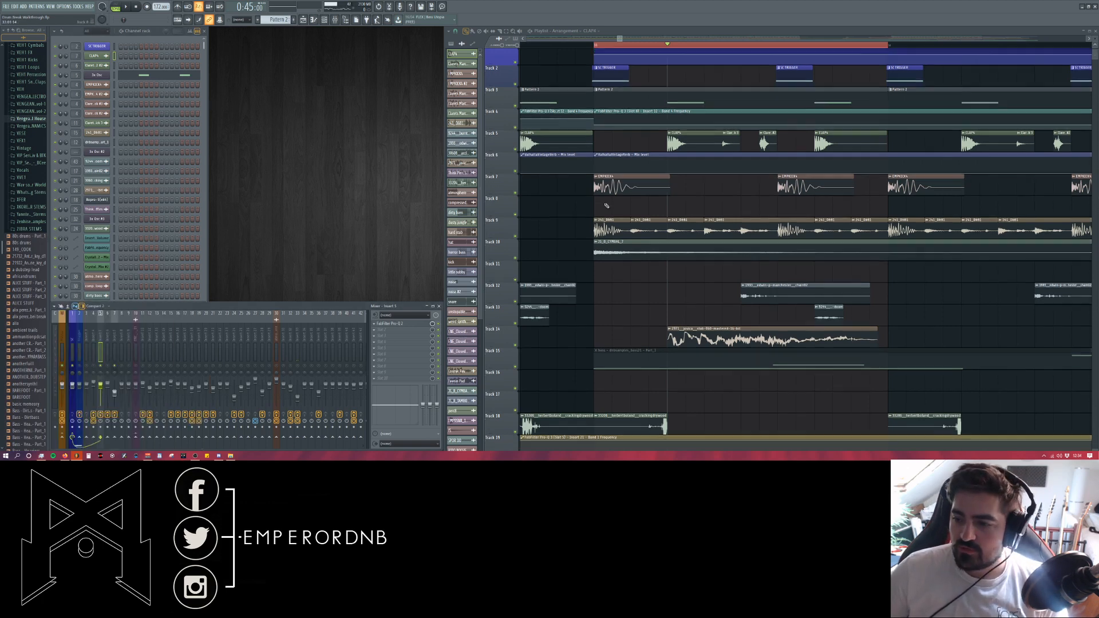
scroll(614, 176, up, 1)
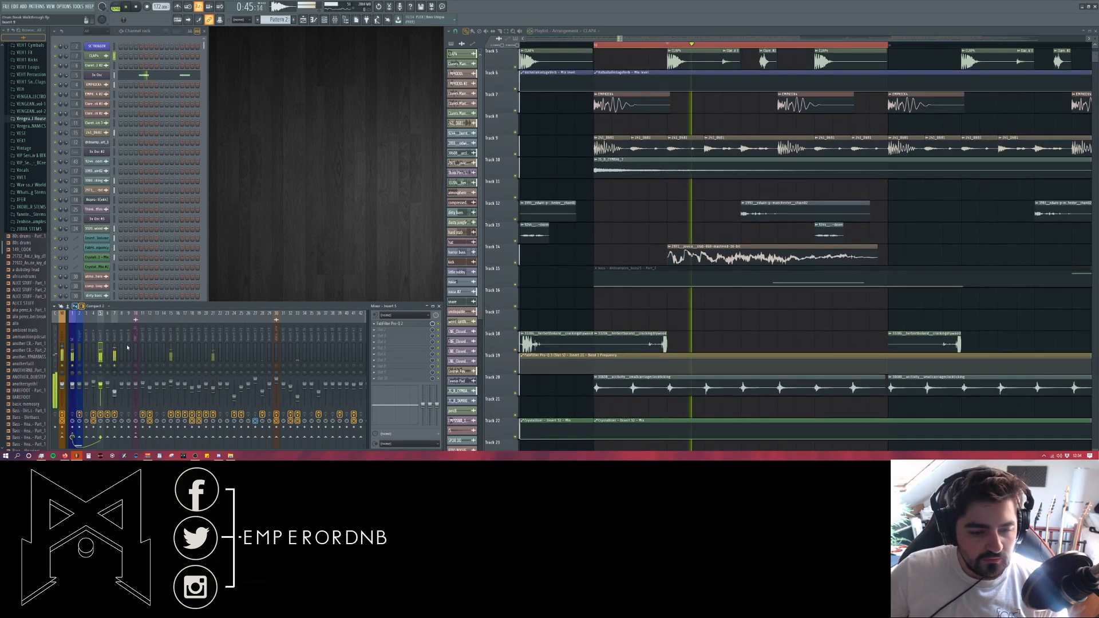
scroll(674, 230, down, 2)
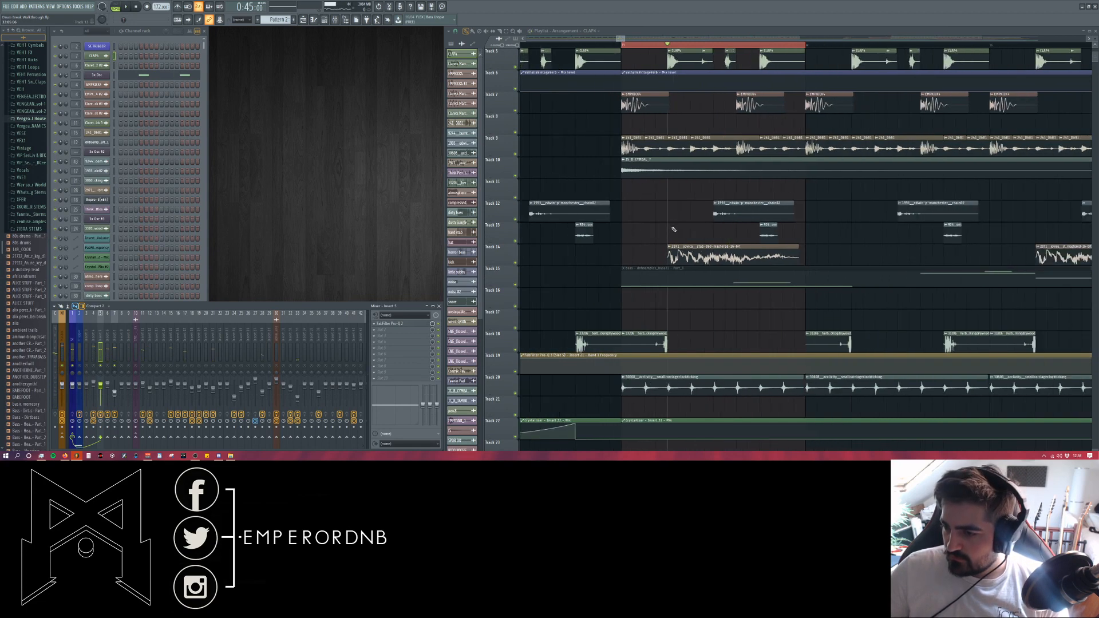
scroll(674, 229, down, 2)
scroll(706, 207, up, 1)
scroll(706, 207, up, 5)
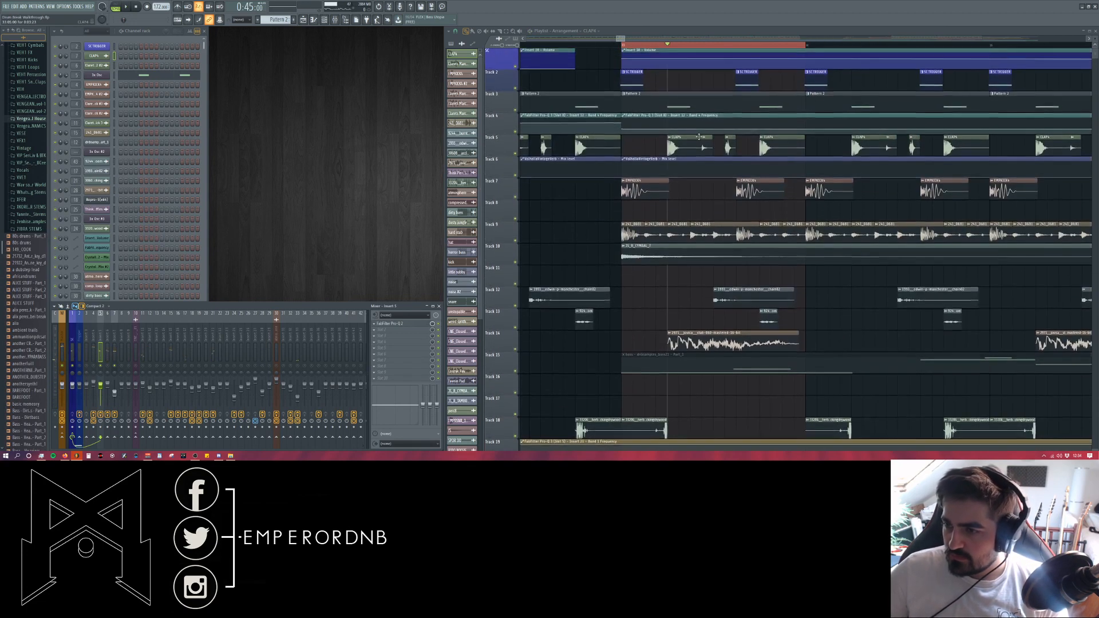
- Inspect the Classic March click samples layered with the clap and audition their mixer inserts in the loop
click(97, 123)
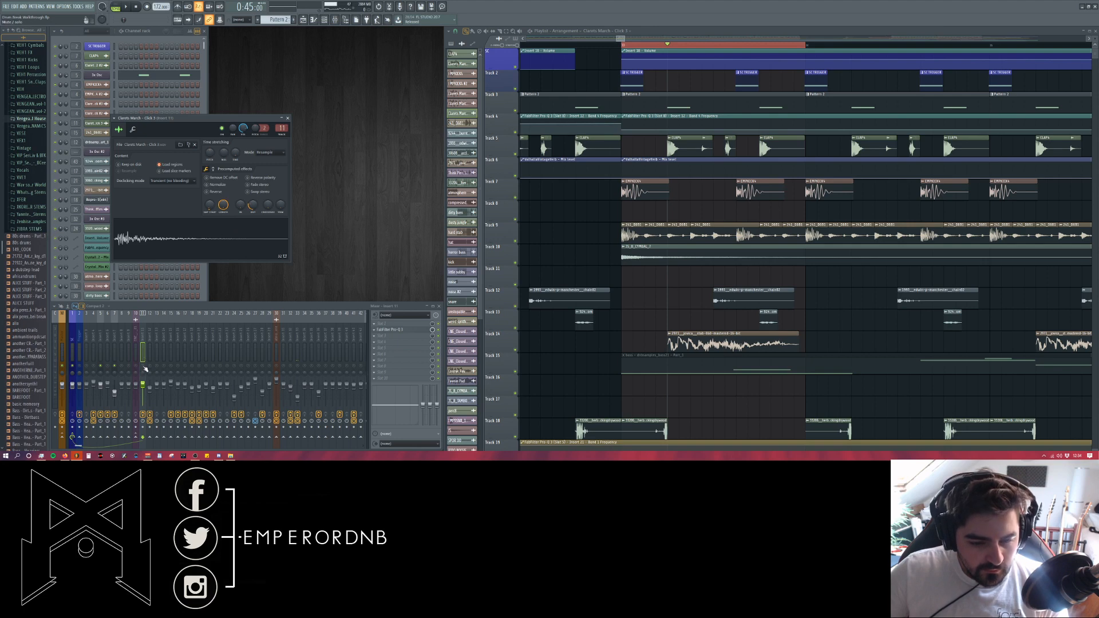
click(731, 145)
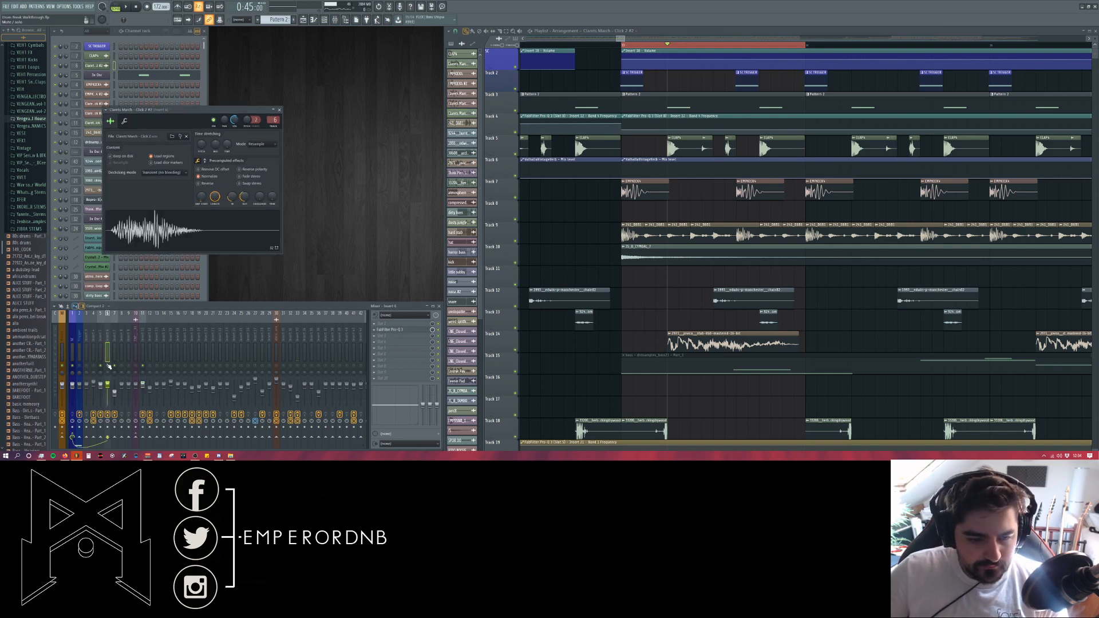
key(space)
click(143, 334)
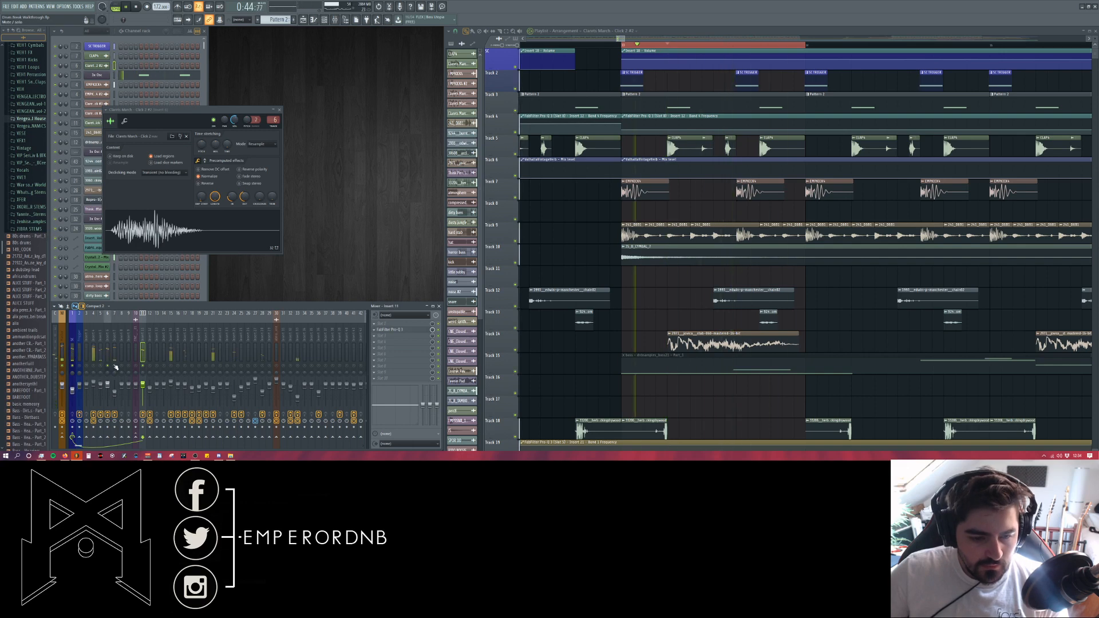
- Open the click layer's Pro-Q 3, place it beside the Classic March - Click 2 sampler, and examine the sample's waveform and fade settings
click(401, 329)
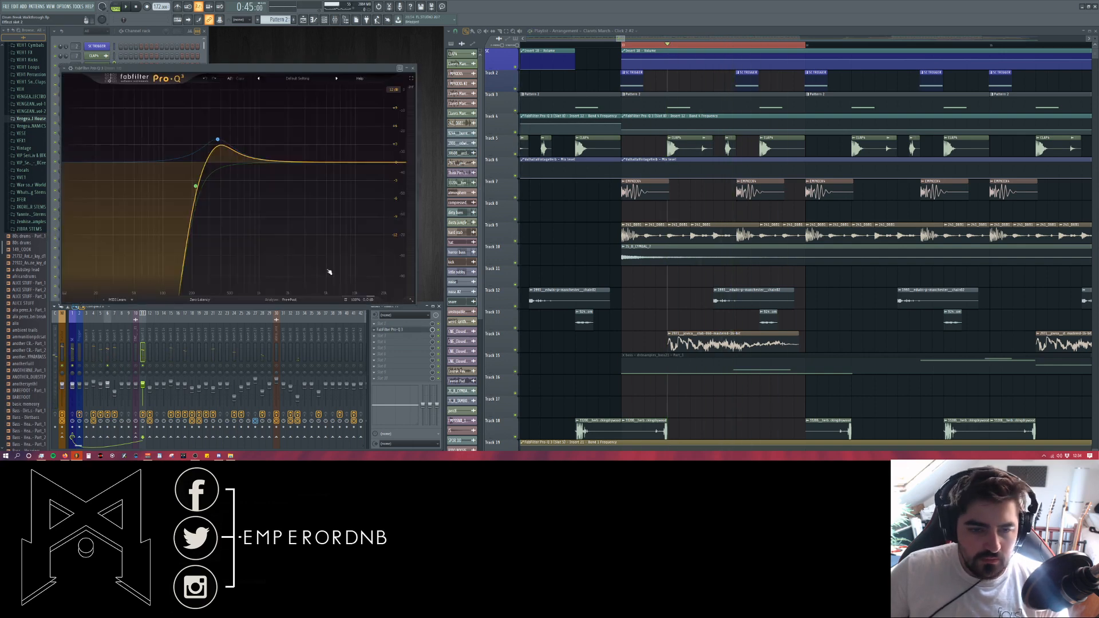
drag(295, 68, 570, 63)
click(222, 232)
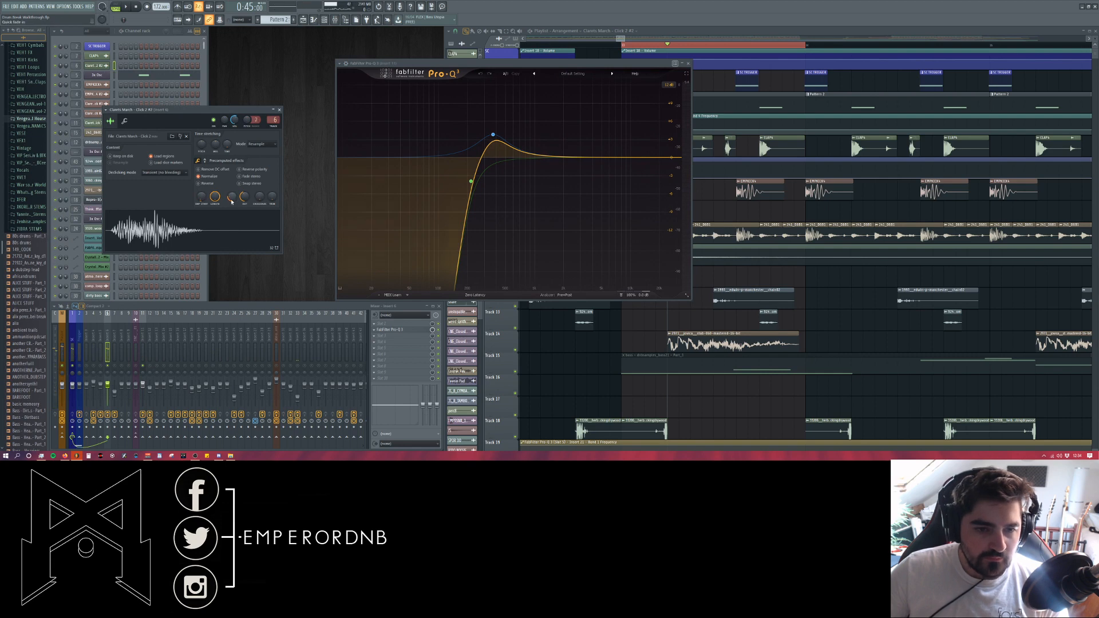
click(151, 229)
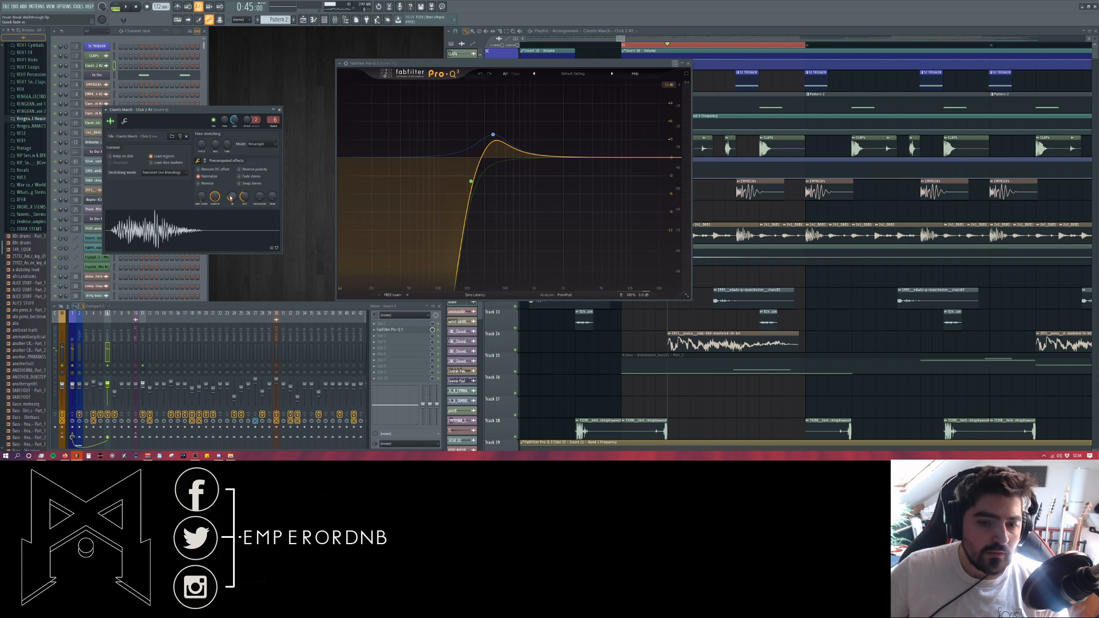
- Audition the Classic March - Click 2 sample and close its sampler and the click layer's Pro-Q 3
click(211, 242)
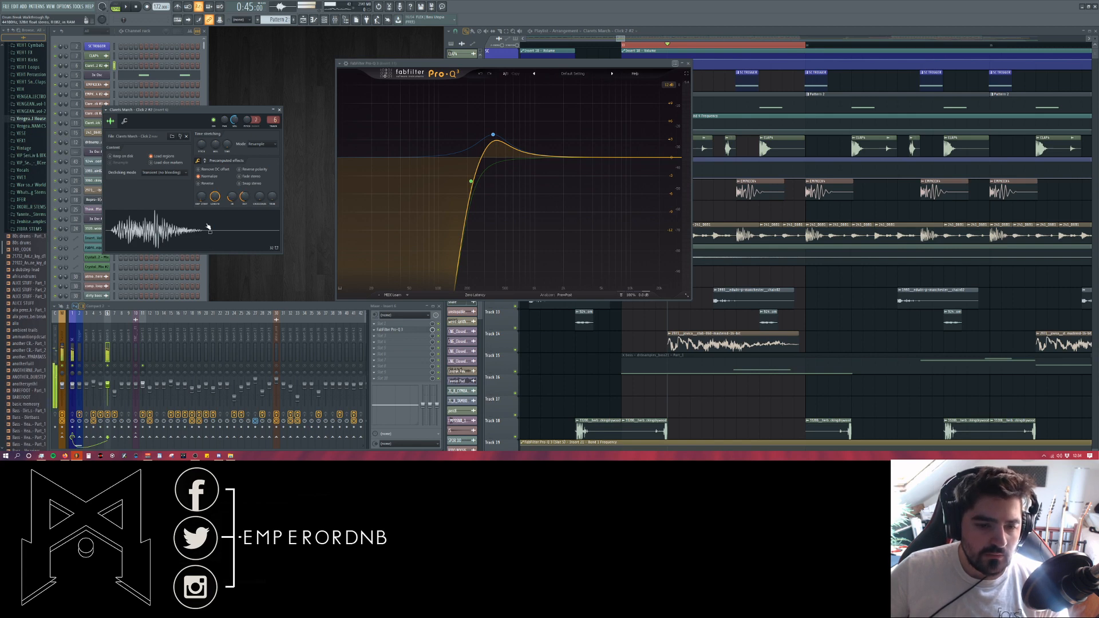
click(279, 110)
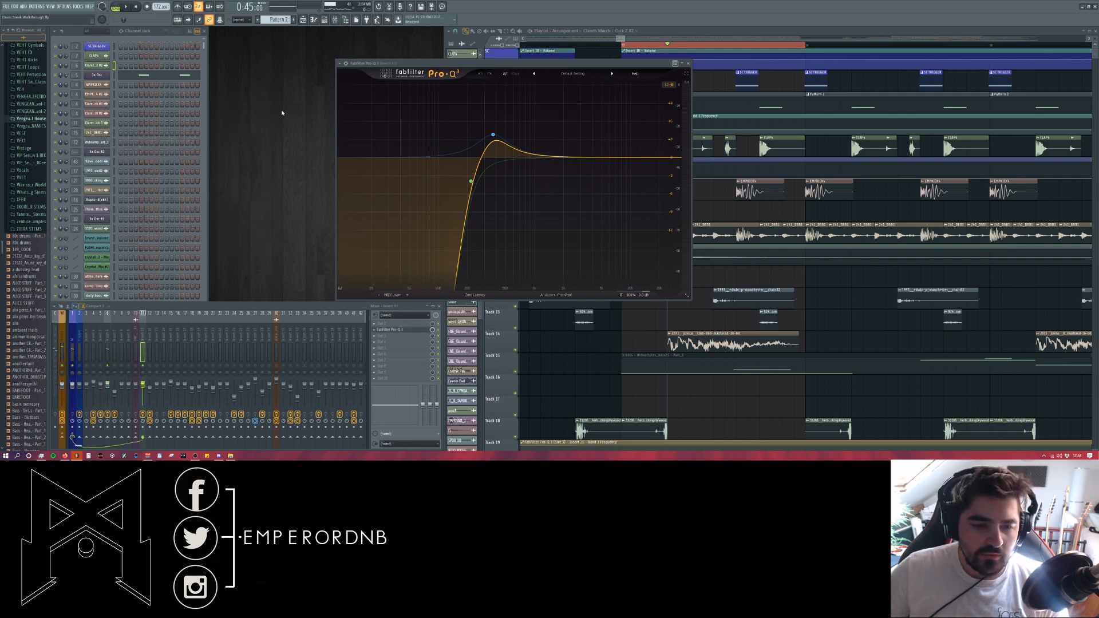
drag(683, 67, 609, 73)
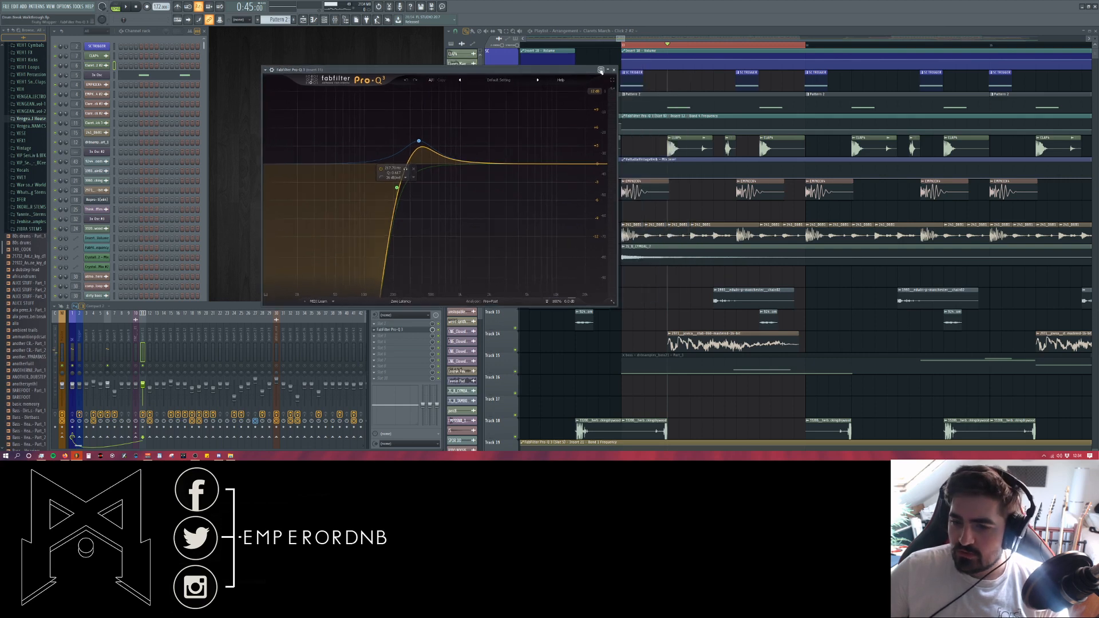
click(613, 69)
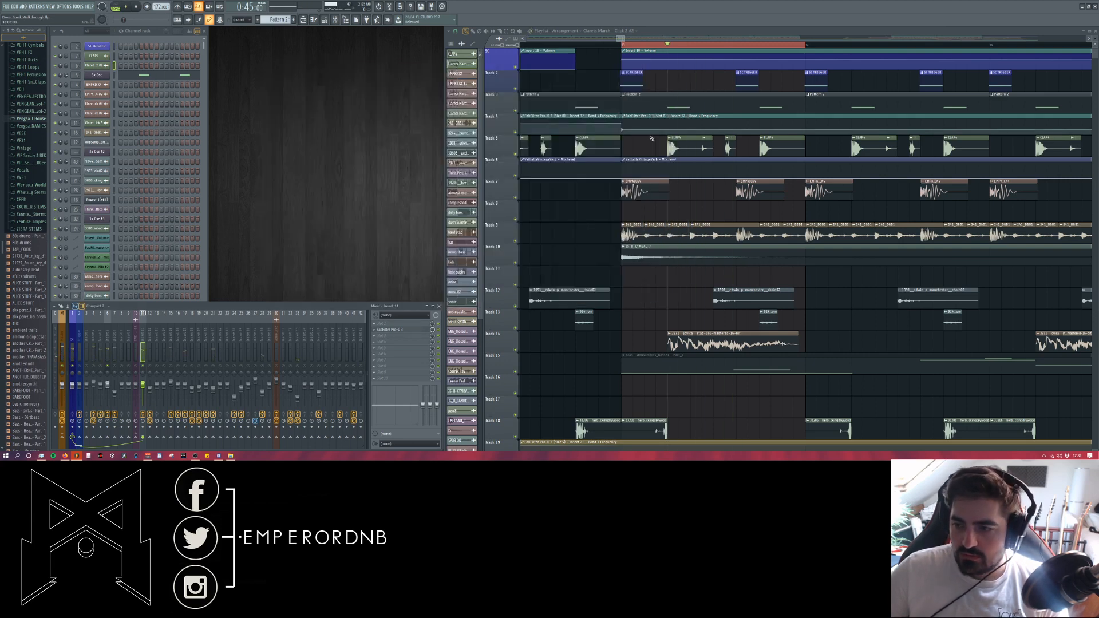
- Inspect the other Classic March click sample and its Pro-Q 3 curve while the loop plays, closing both windows
double_click(729, 145)
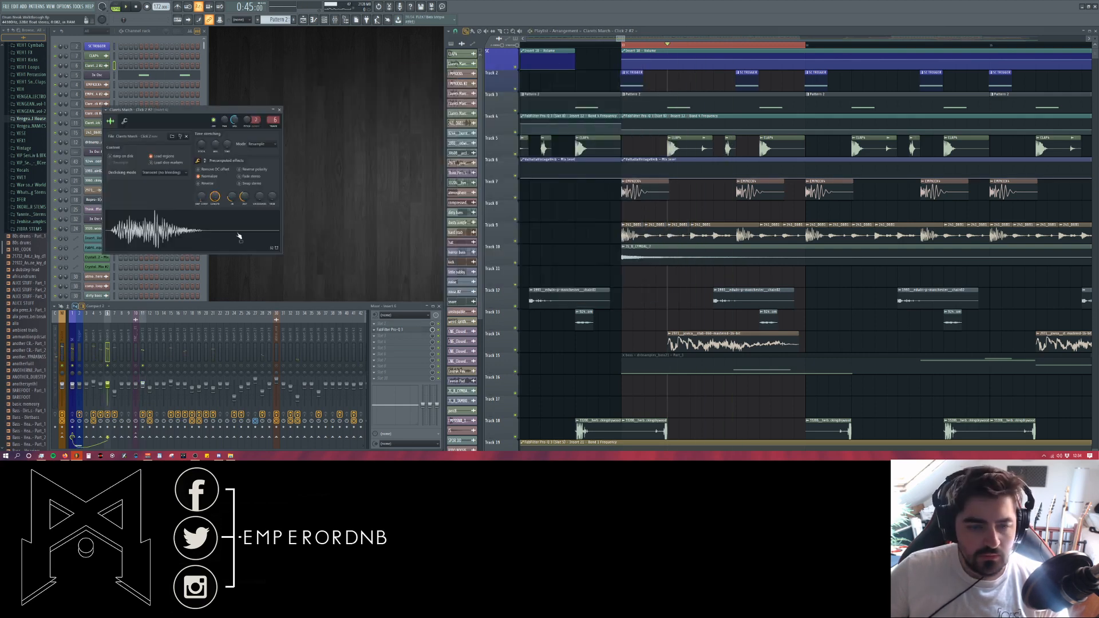
double_click(708, 146)
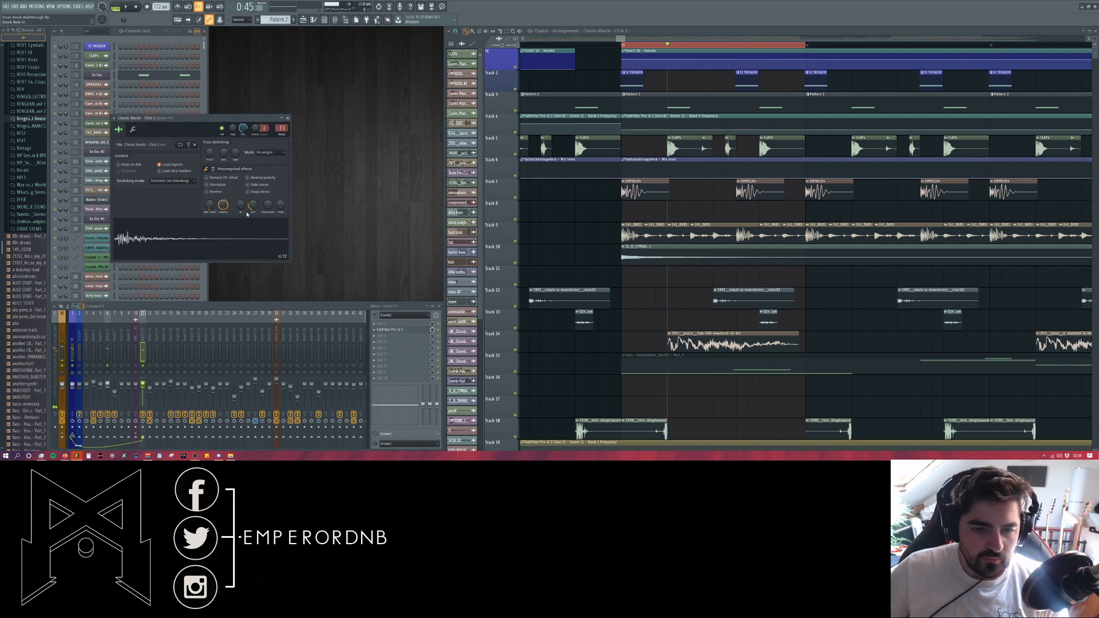
key(space)
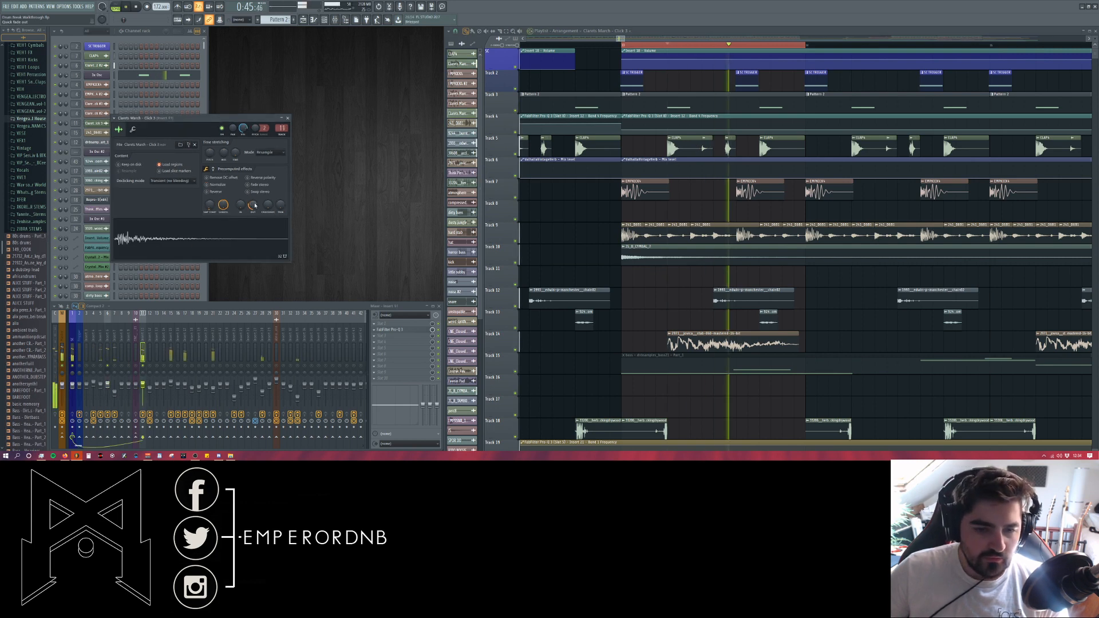
click(408, 330)
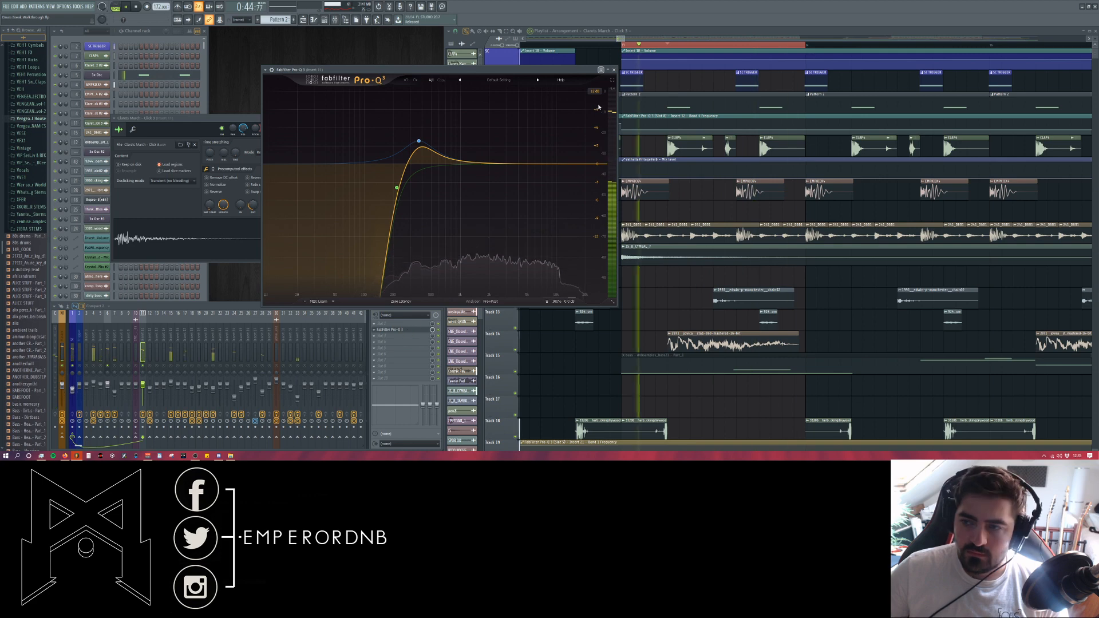
click(614, 70)
click(288, 120)
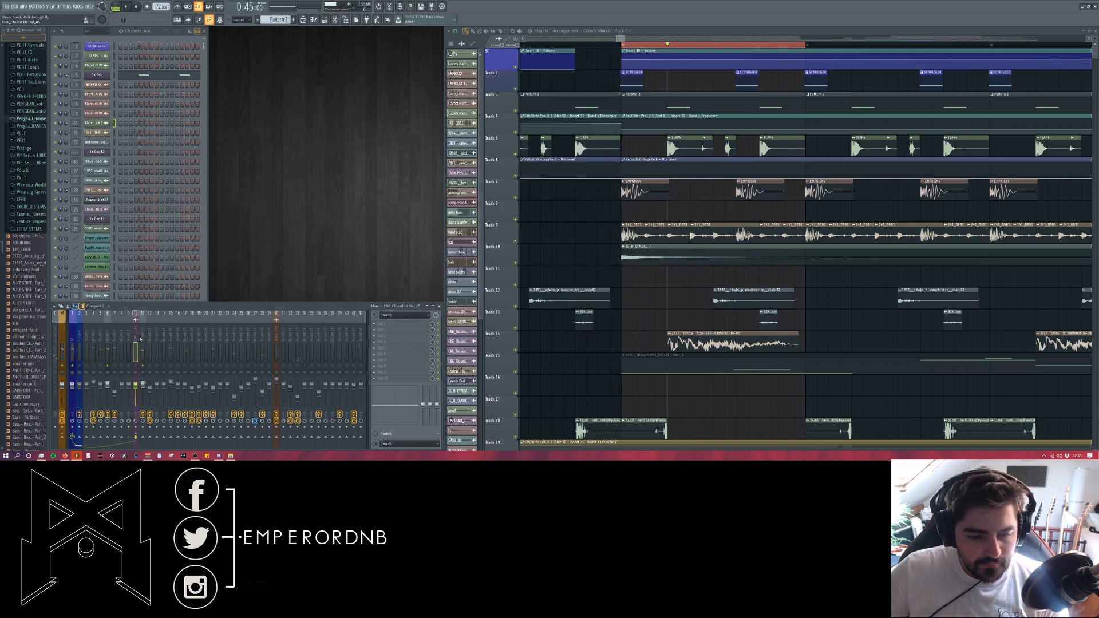
- Open the Manchester sample on Track 12, mute Tracks 5 and 13 while the loop plays, and close the sampler
scroll(689, 149, down, 5)
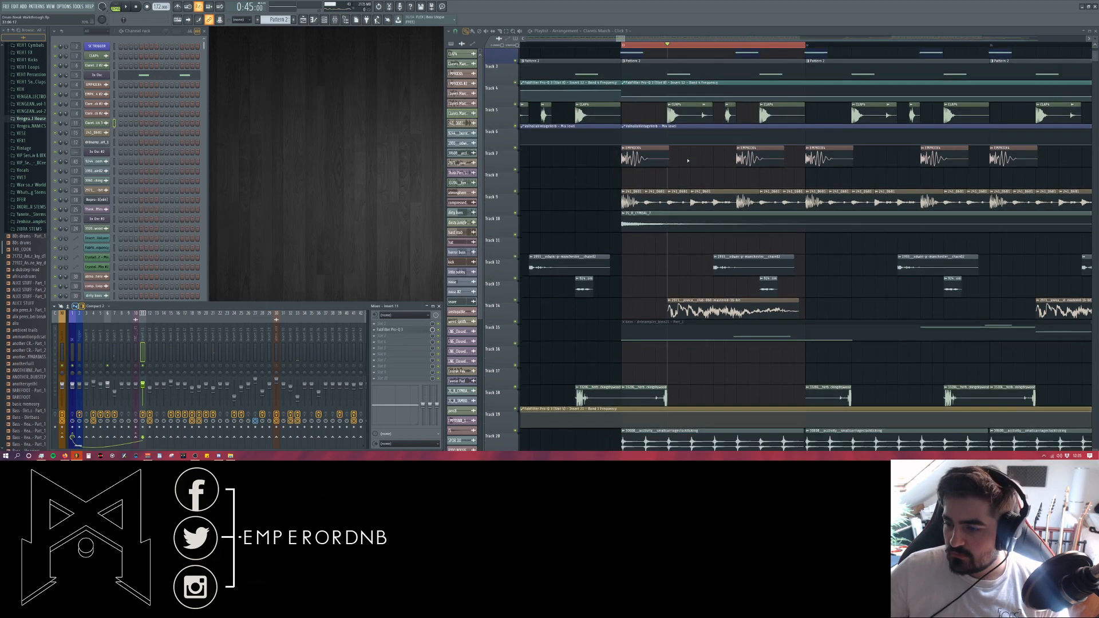
double_click(749, 193)
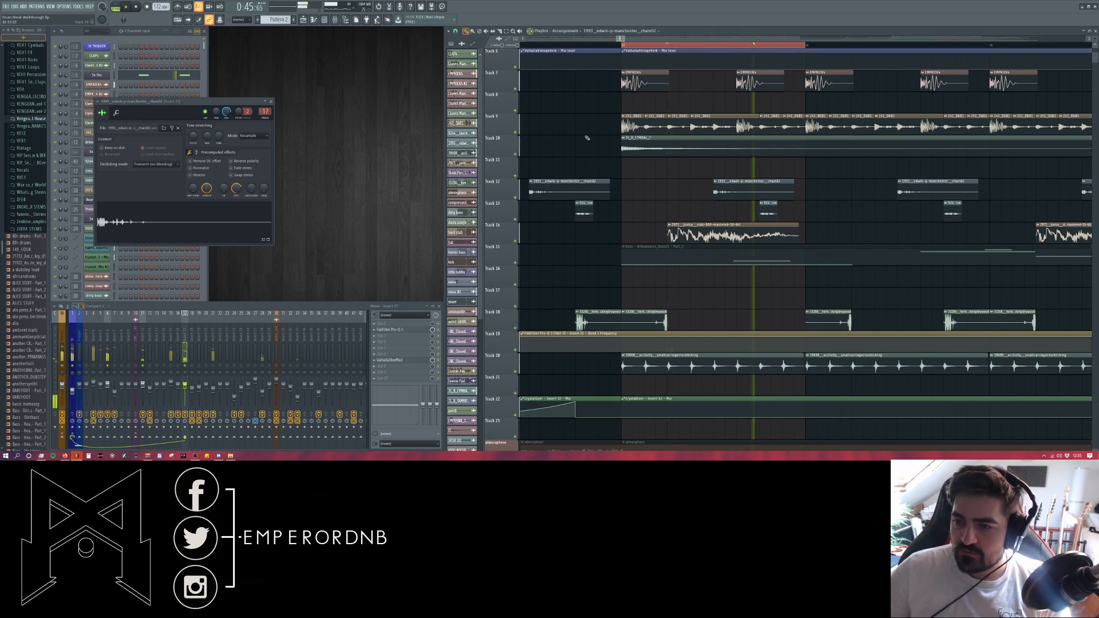
scroll(582, 140, up, 5)
click(514, 155)
key(space)
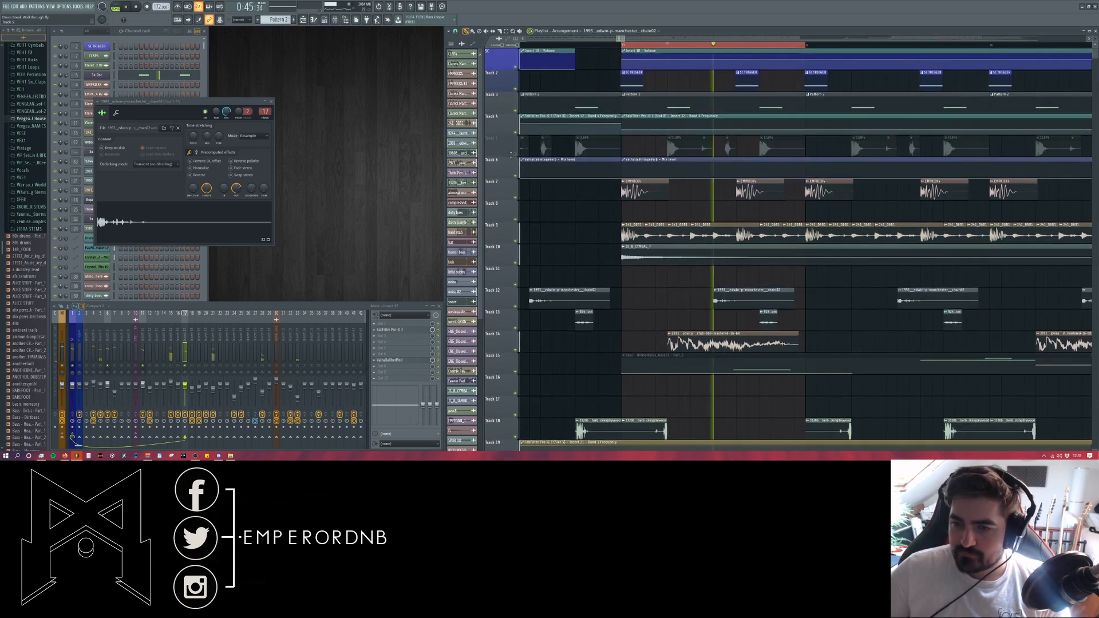
scroll(519, 156, down, 4)
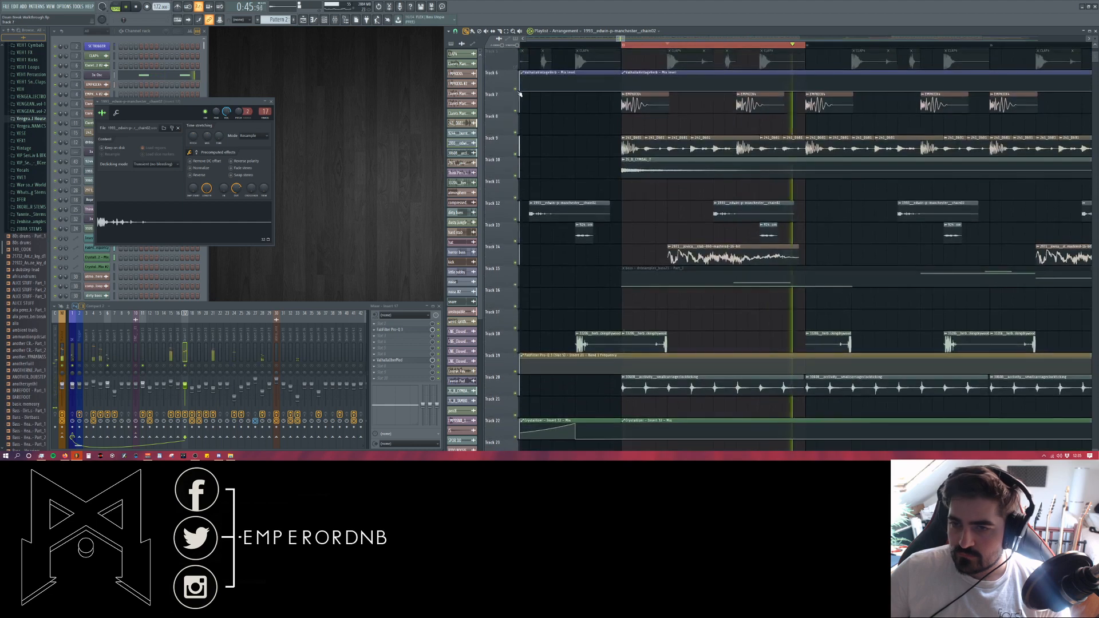
scroll(519, 92, down, 6)
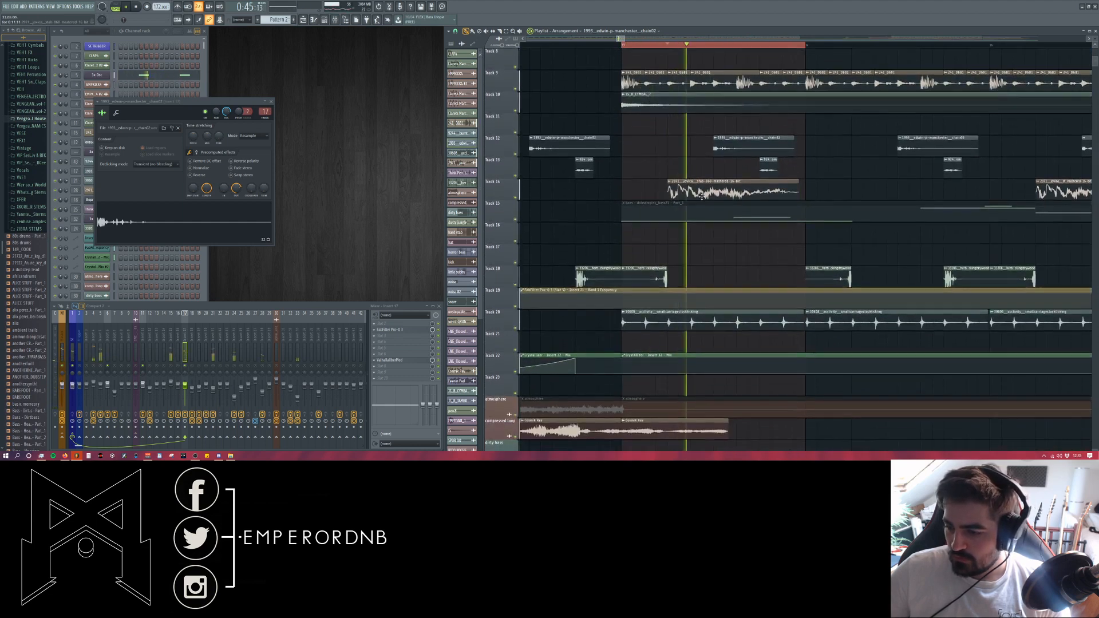
scroll(666, 229, down, 1)
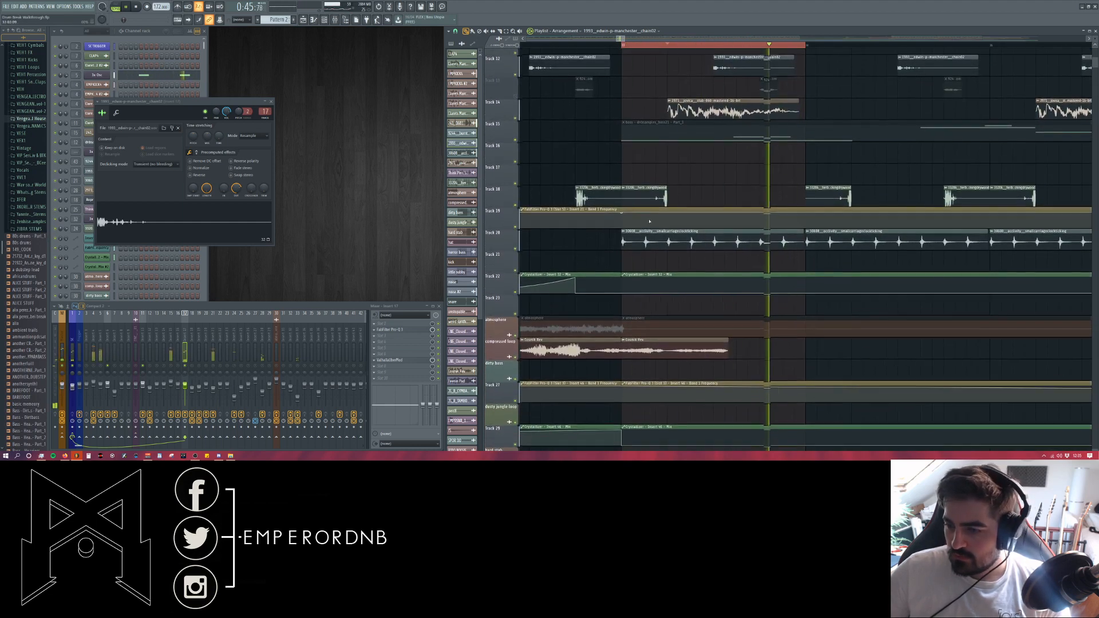
click(271, 103)
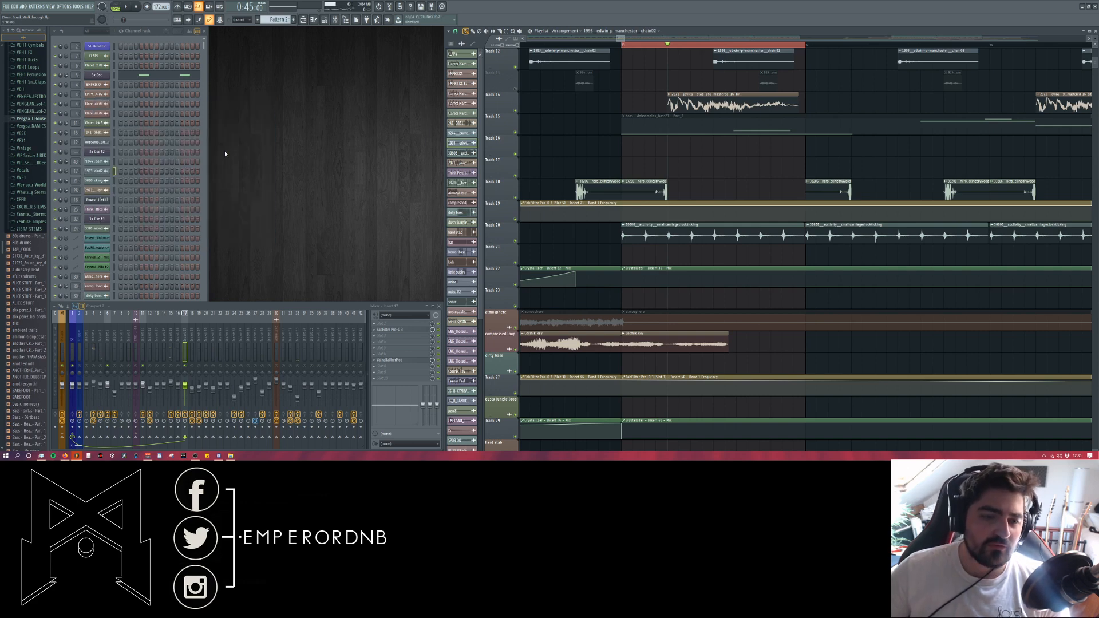
- Reopen the Manchester sample's sampler on Track 12, audition its waveform and try its fade-out setting
scroll(663, 171, up, 5)
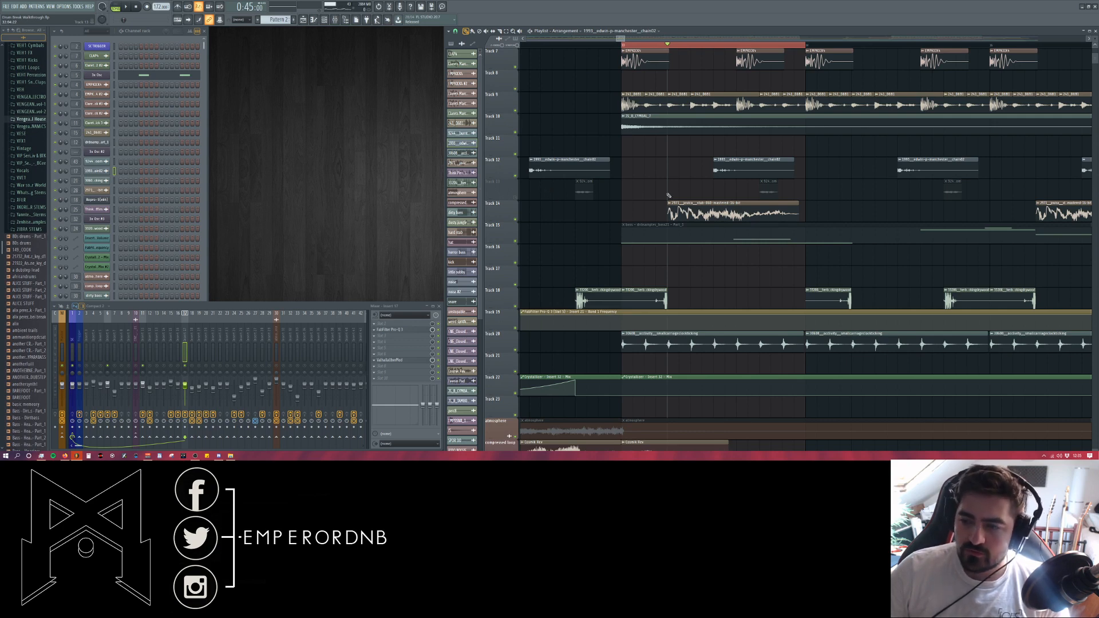
double_click(732, 170)
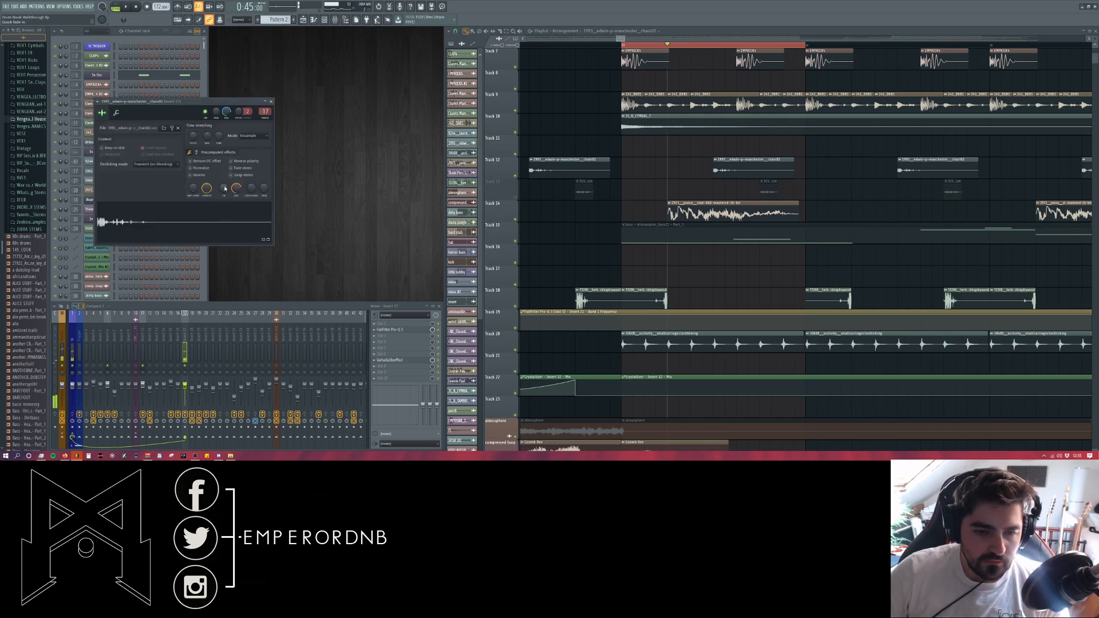
mouse_move(235, 188)
mouse_down()
mouse_move(233, 216)
mouse_move(235, 177)
mouse_up()
click(232, 228)
click(228, 212)
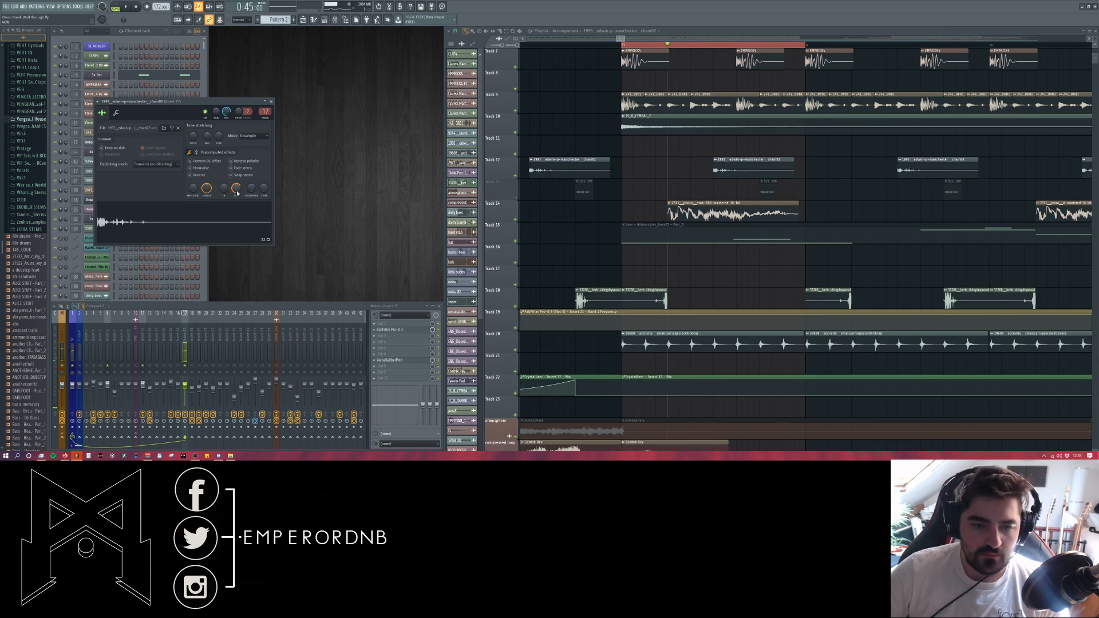
- Inspect the Manchester layer's Pro-Q 3 and ValhallaÜberMod effects, play the loop with the modulation, and close the windows
click(415, 330)
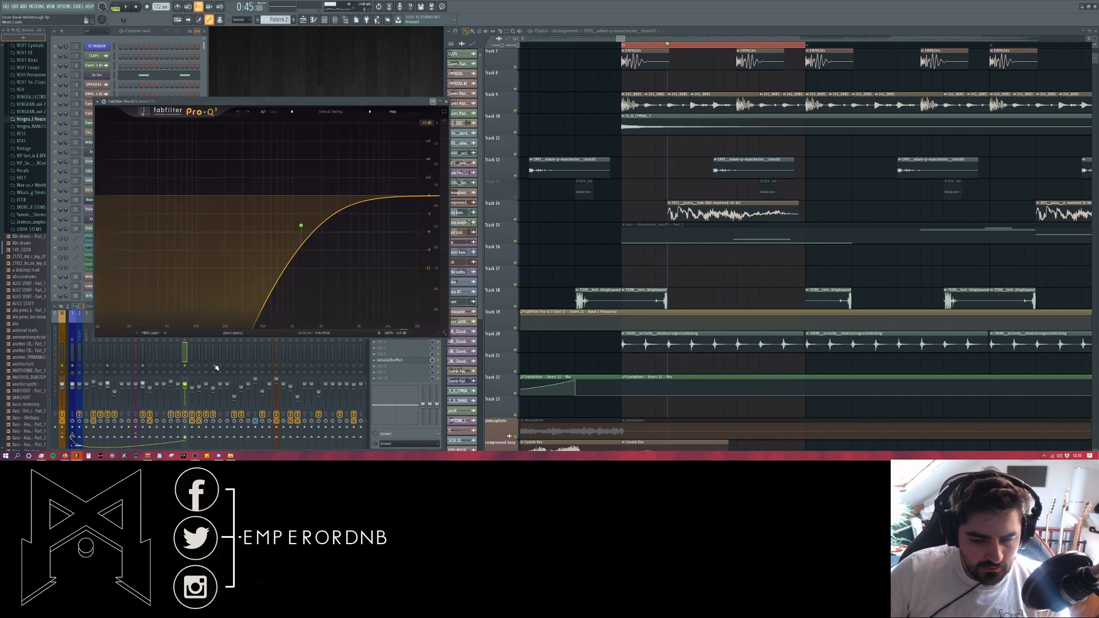
click(446, 101)
click(391, 360)
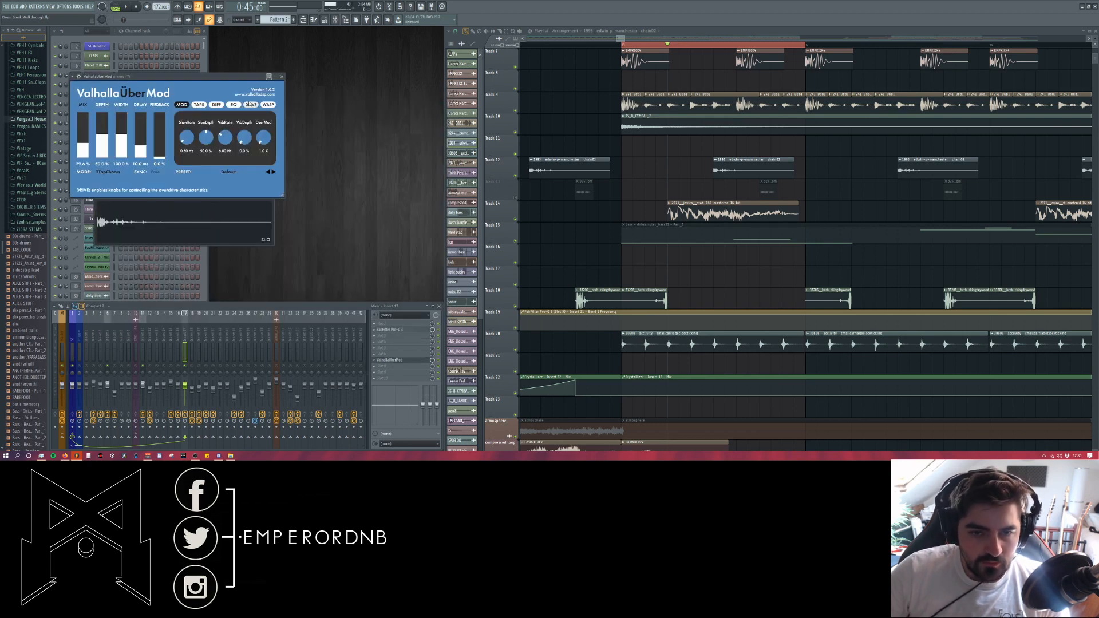
click(272, 101)
key(space)
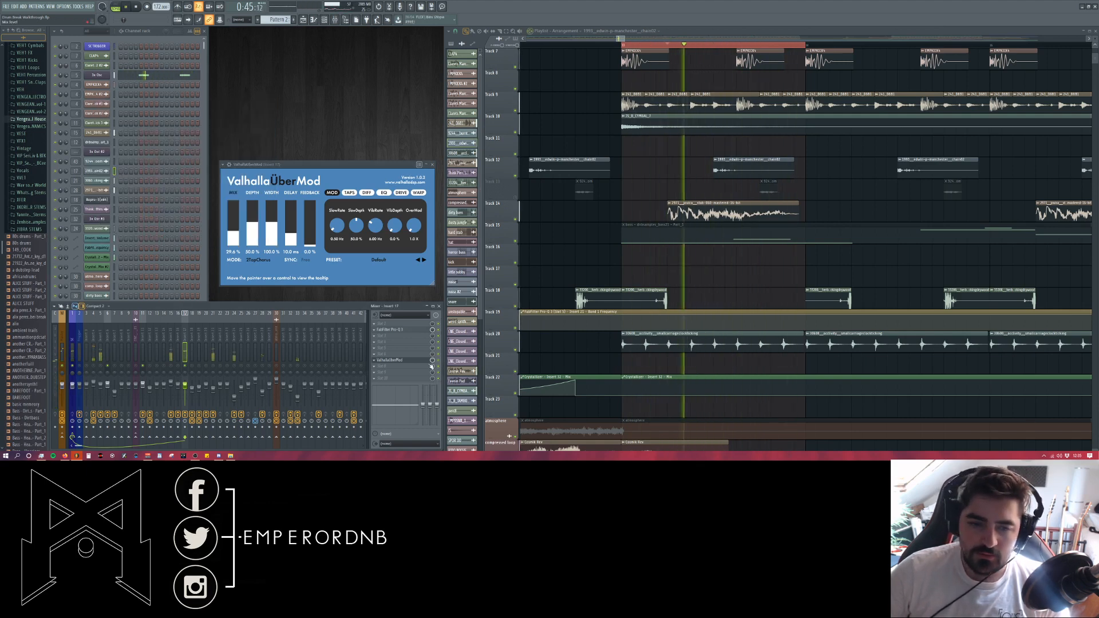
key(space)
click(432, 165)
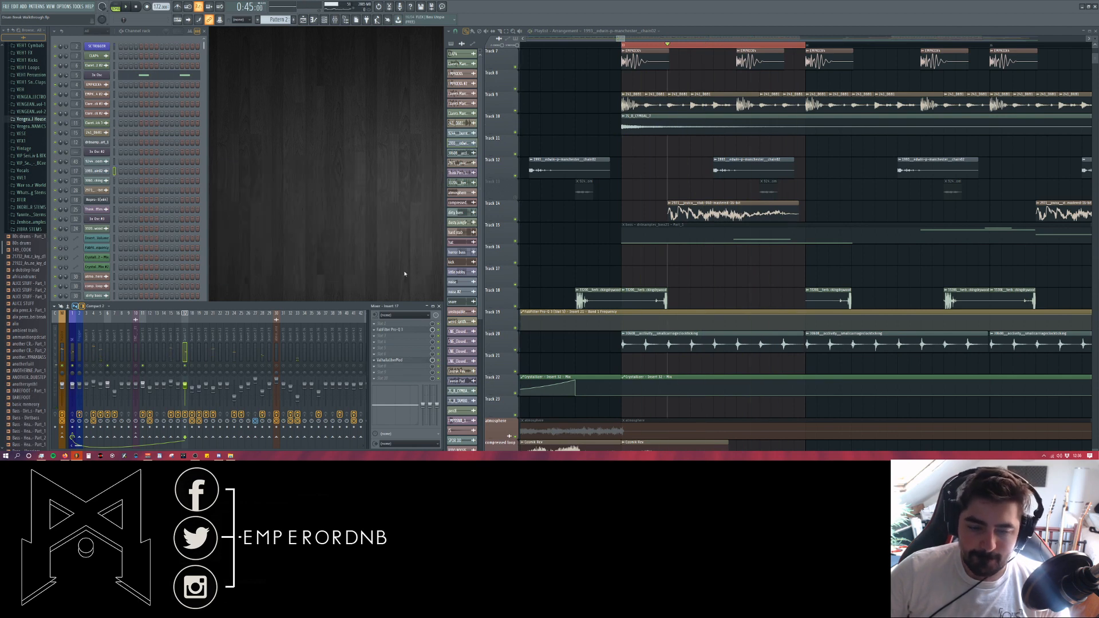
- Mute Track 12, audition Track 13's short sample in the loop, and mute Track 13 as well
scroll(530, 136, down, 2)
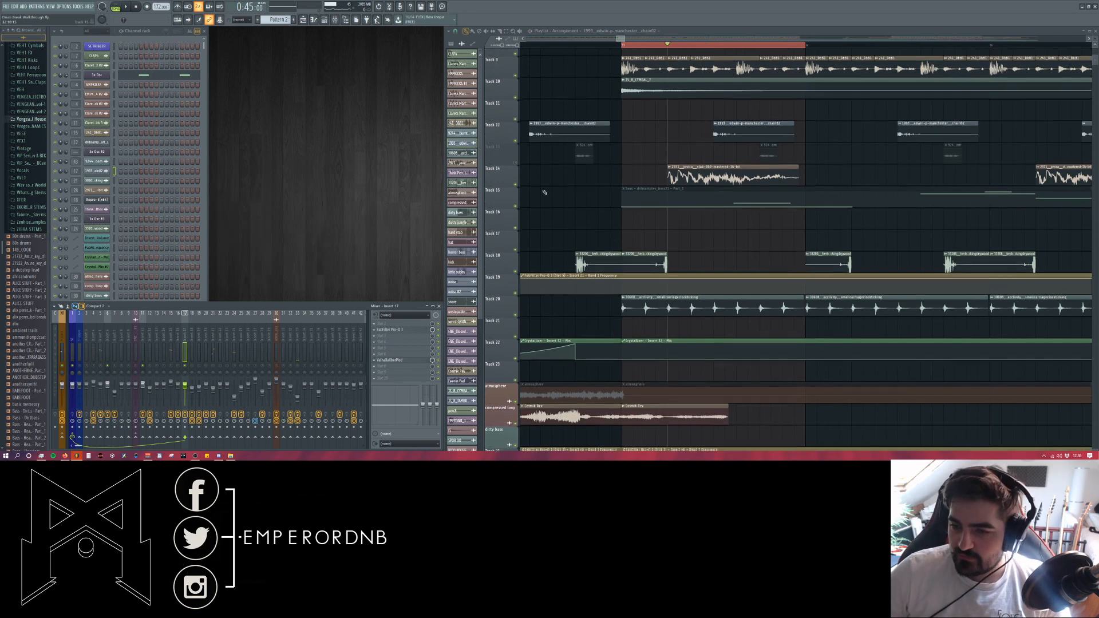
click(515, 132)
click(515, 154)
key(space)
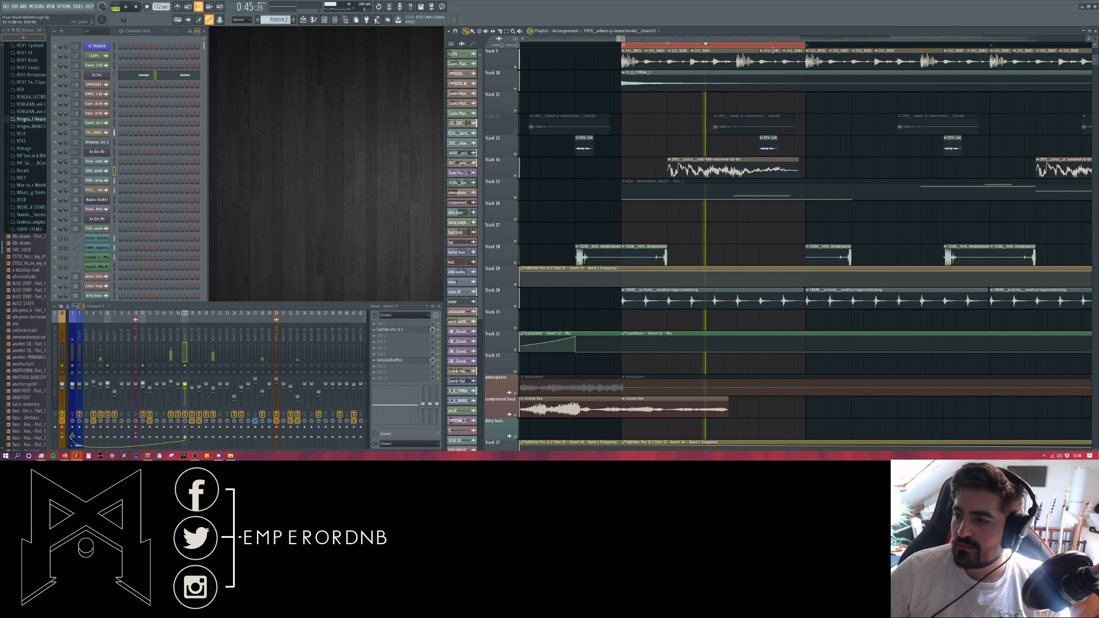
click(515, 176)
click(515, 177)
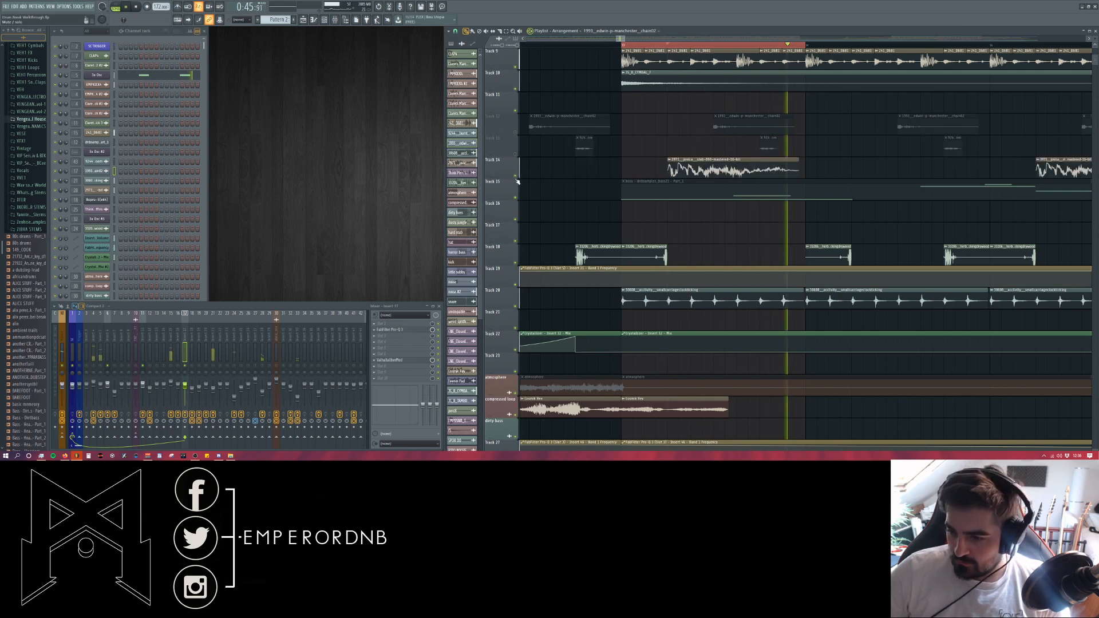
- Open the carriage clock ticking sample on Track 20 and audition it against the drum tracks in the loop
scroll(667, 214, down, 4)
double_click(667, 213)
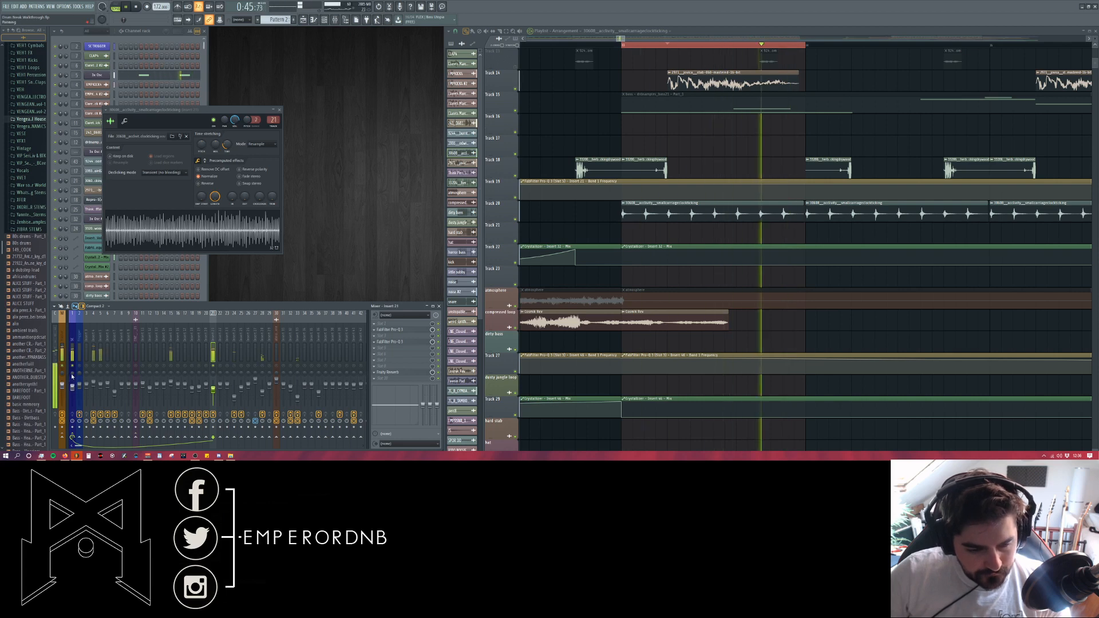
scroll(517, 92, up, 12)
key(space)
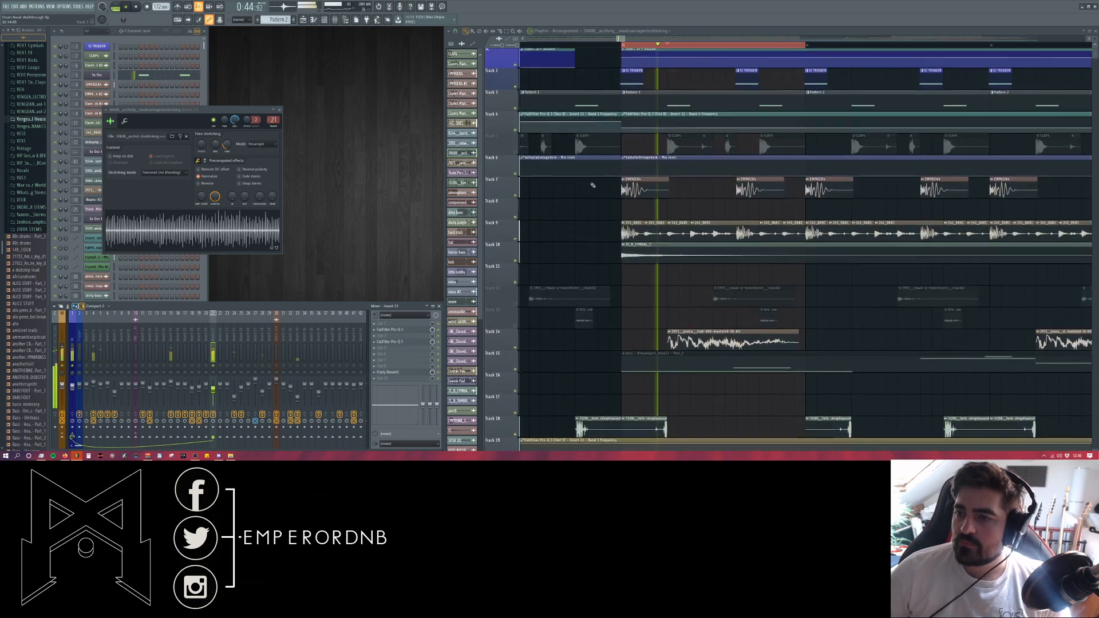
key(space)
scroll(530, 166, down, 10)
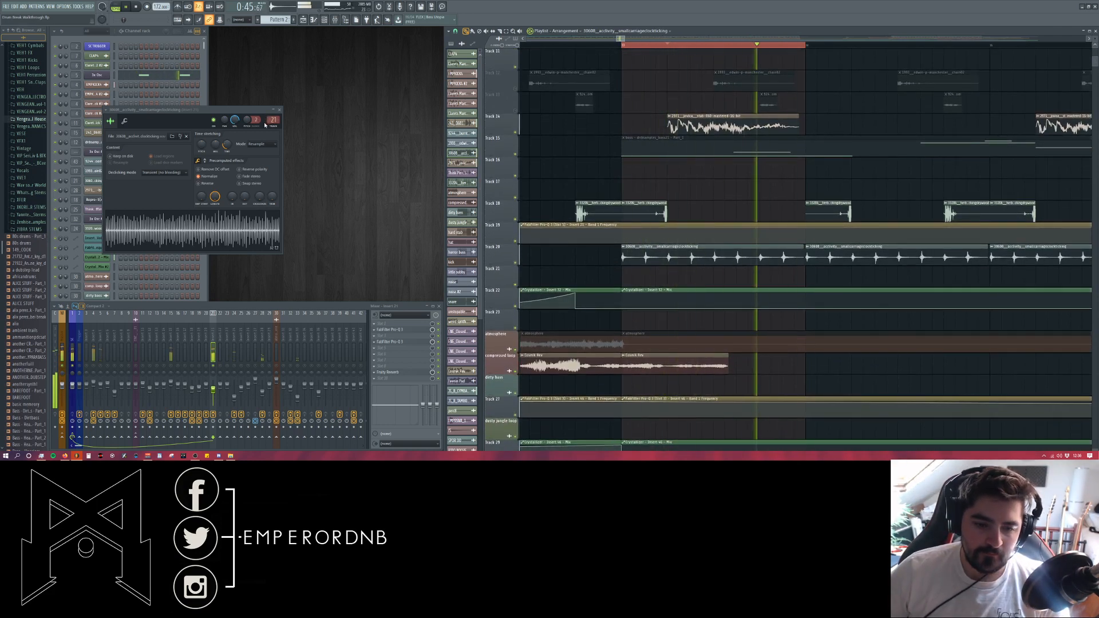
key(space)
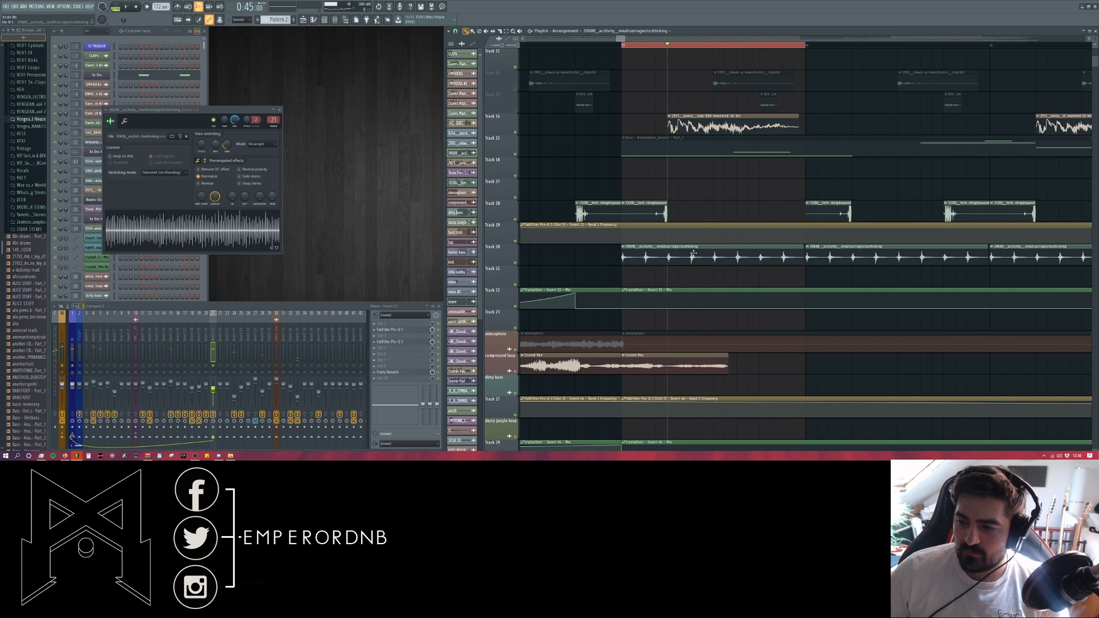
- Examine how the clock ticks in the Track 20 clip line up with the beat grid in the playlist
scroll(686, 274, up, 4)
scroll(706, 258, down, 3)
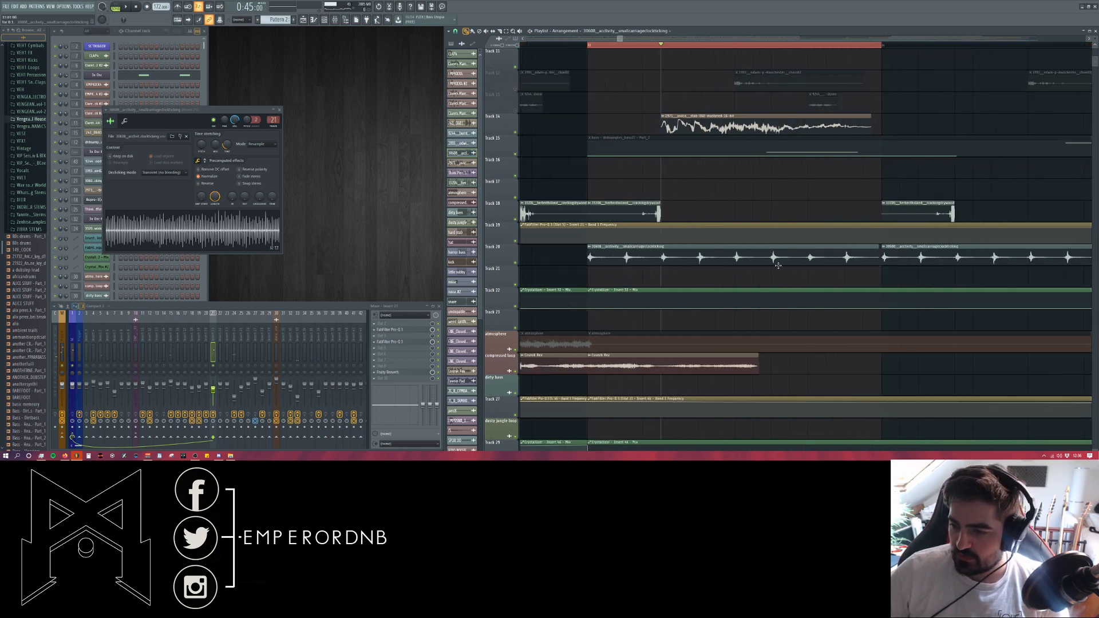
scroll(778, 267, up, 3)
scroll(776, 268, down, 2)
scroll(594, 257, down, 1)
scroll(592, 256, up, 2)
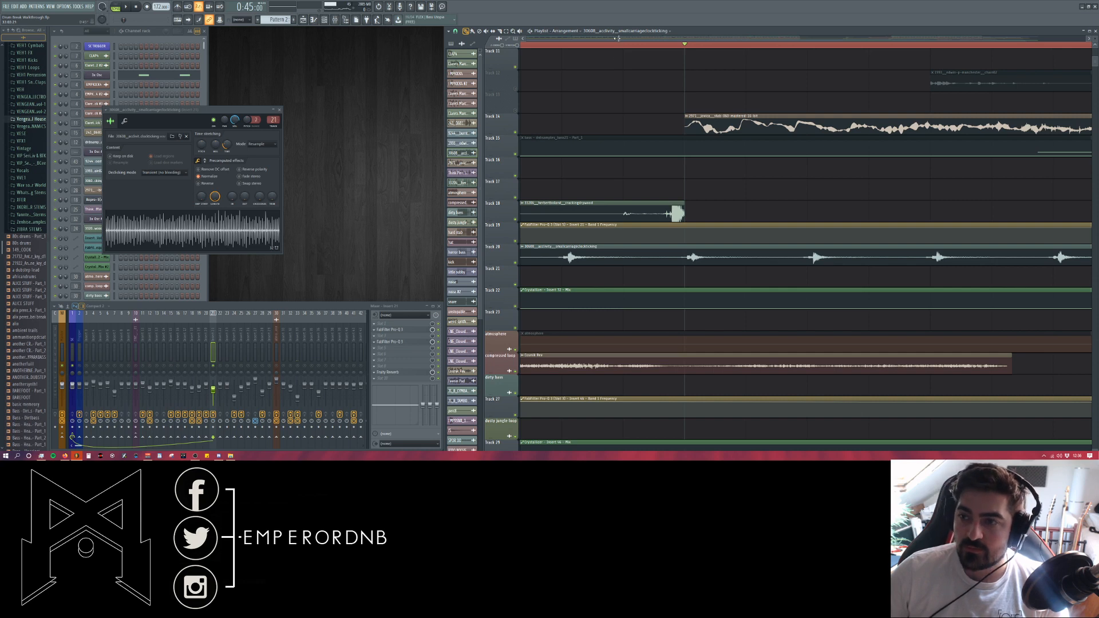
drag(617, 38, 616, 38)
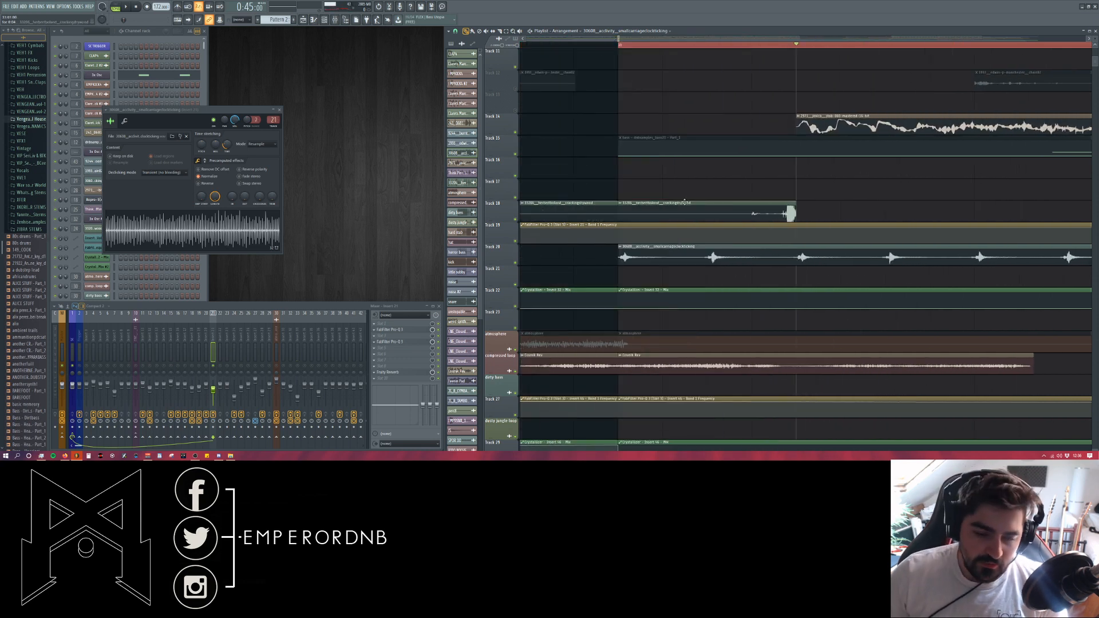
scroll(749, 202, down, 3)
scroll(699, 261, up, 4)
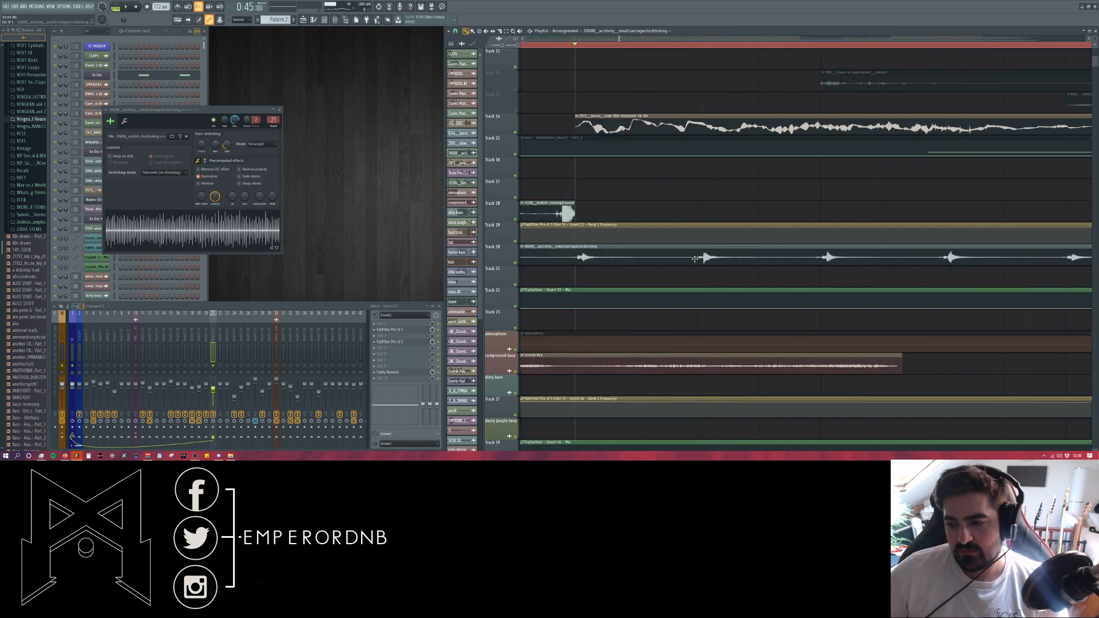
scroll(706, 260, down, 3)
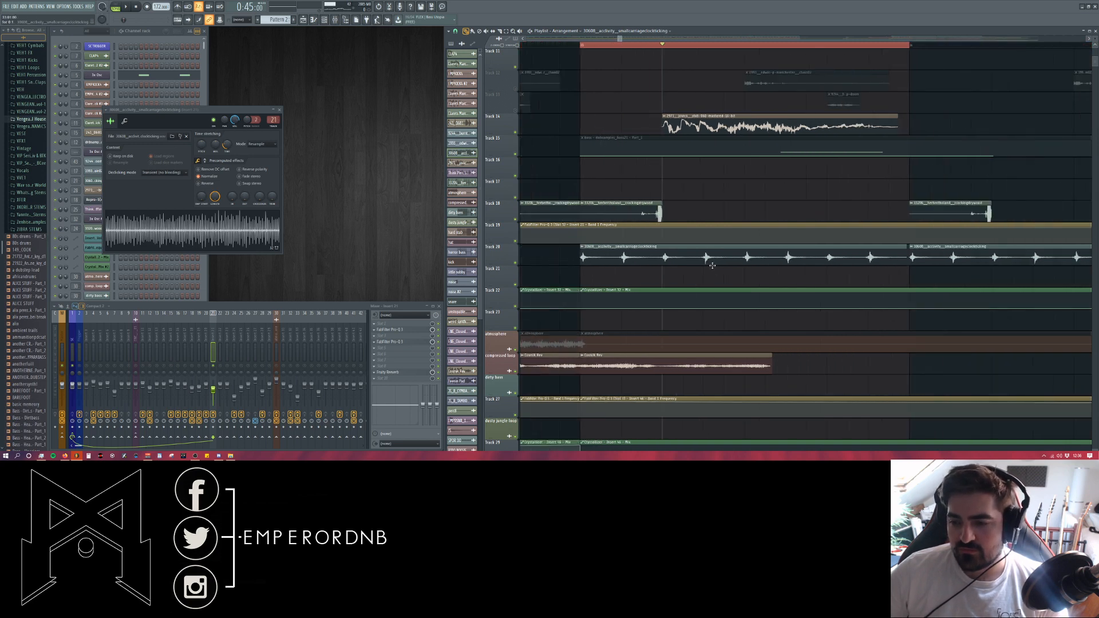
- Return playback to the loop start and preview the clock ticking sample by itself from its settings window
click(581, 46)
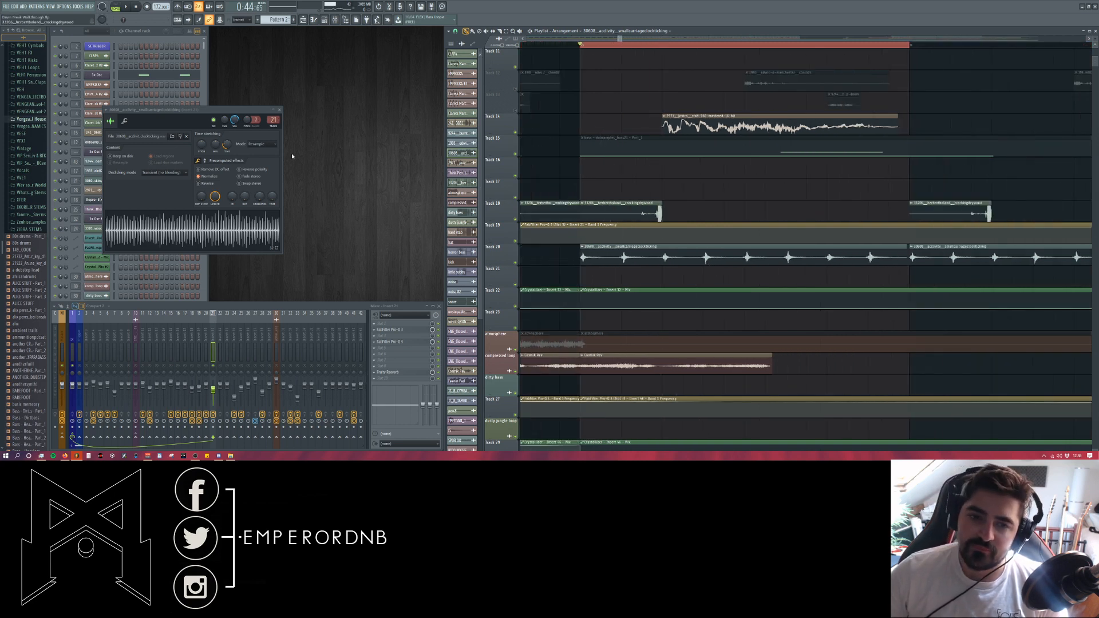
drag(244, 113, 271, 122)
scroll(709, 256, up, 5)
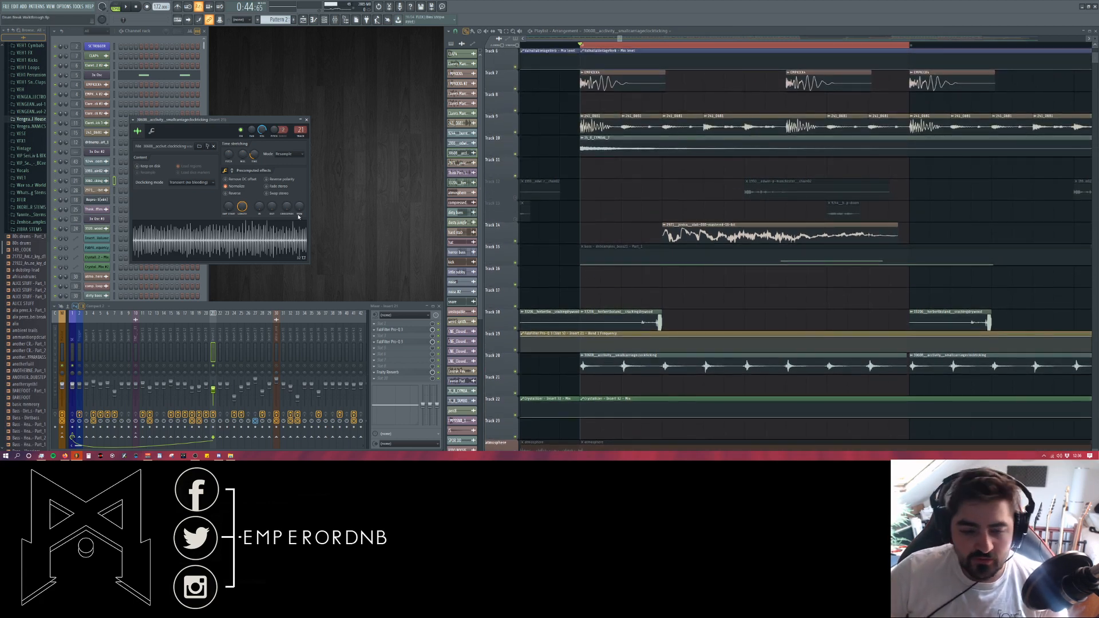
scroll(655, 280, down, 8)
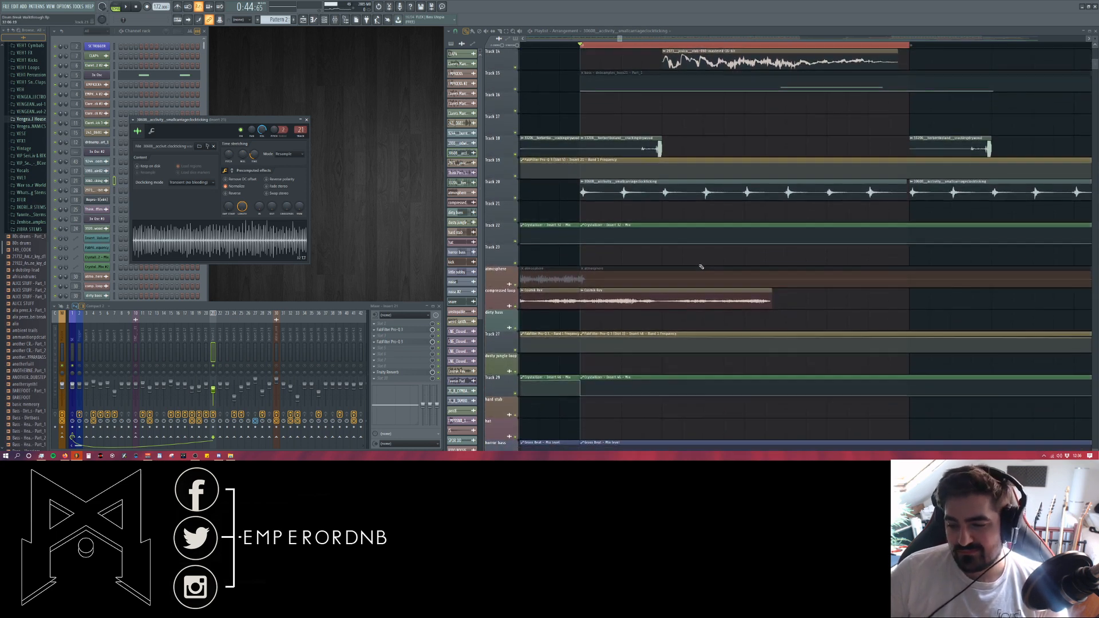
scroll(687, 263, down, 6)
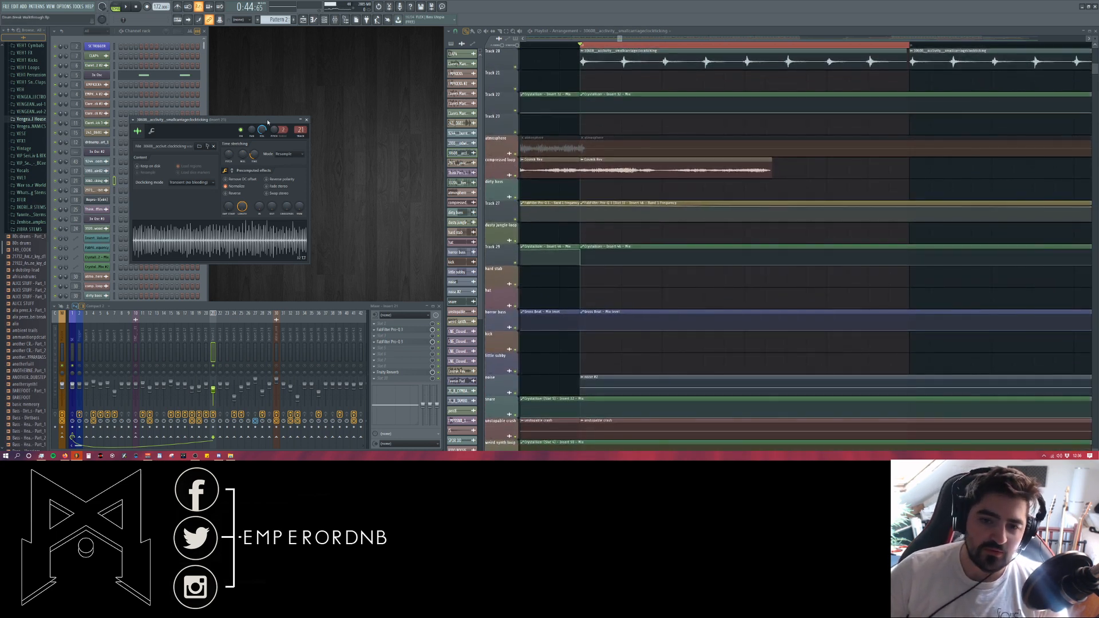
drag(267, 119, 343, 109)
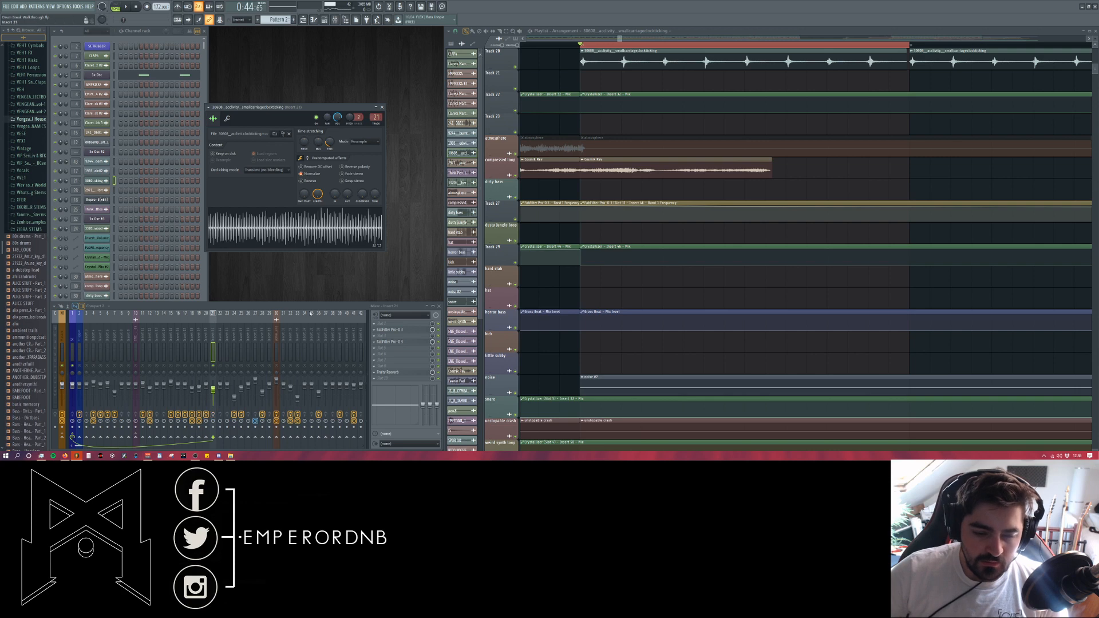
click(320, 220)
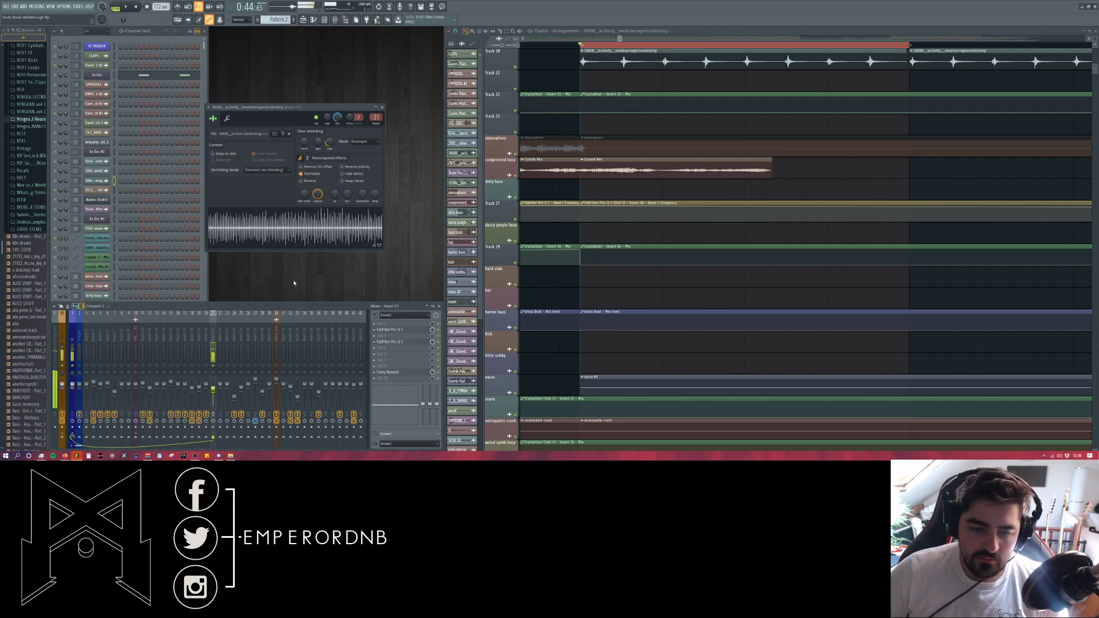
click(344, 307)
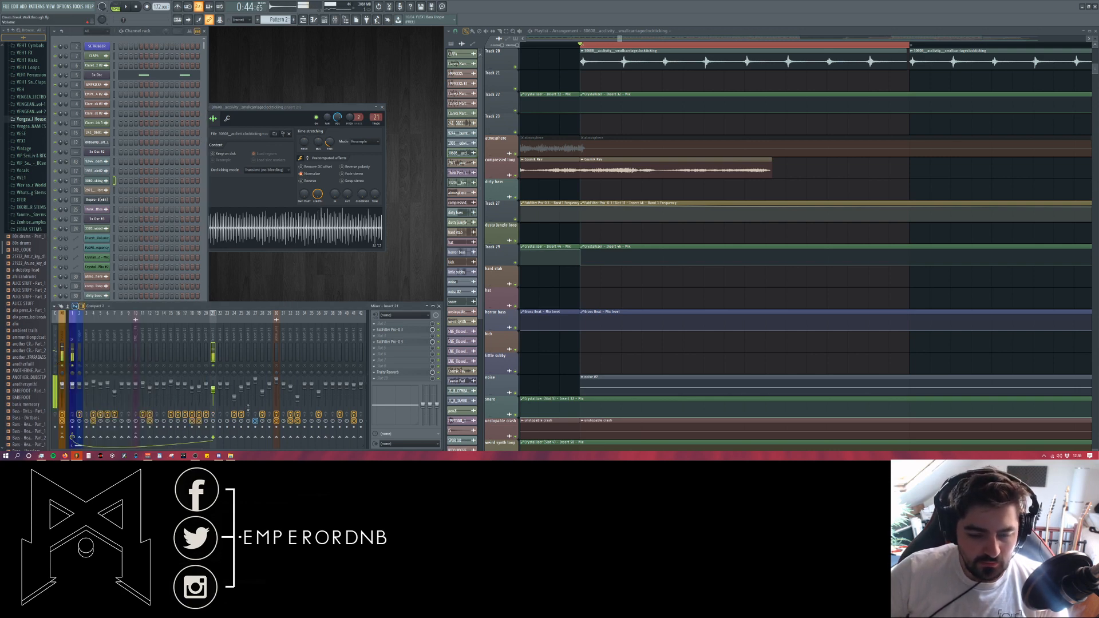
- Preview the clock sample through its Pro-Q 3 with the low cut and high boost, examine the curve, and close the equalizer
click(409, 342)
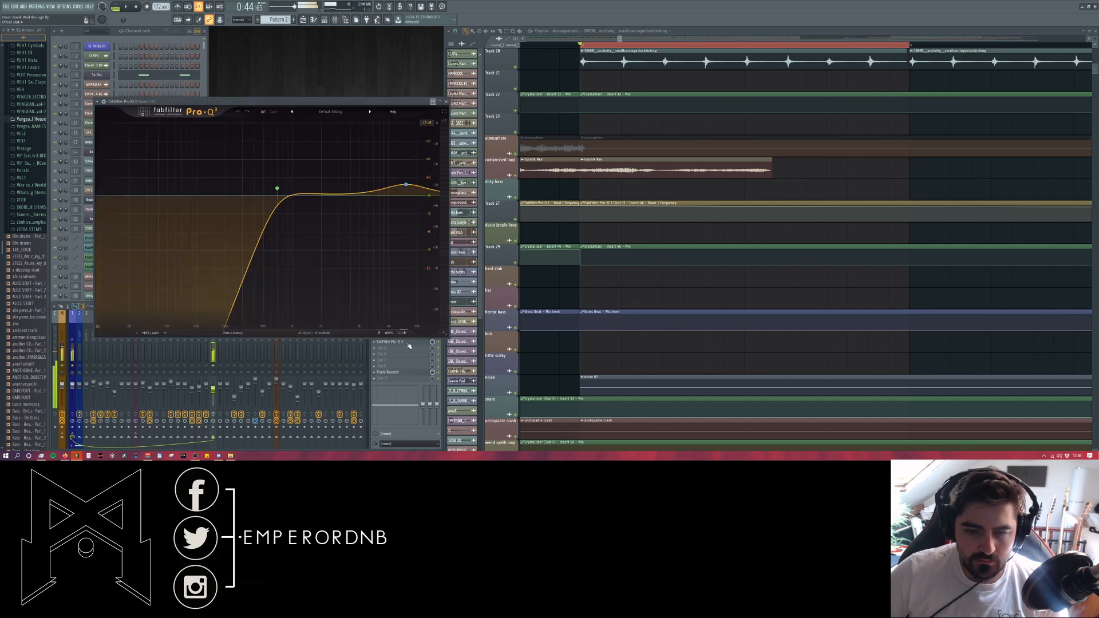
click(410, 345)
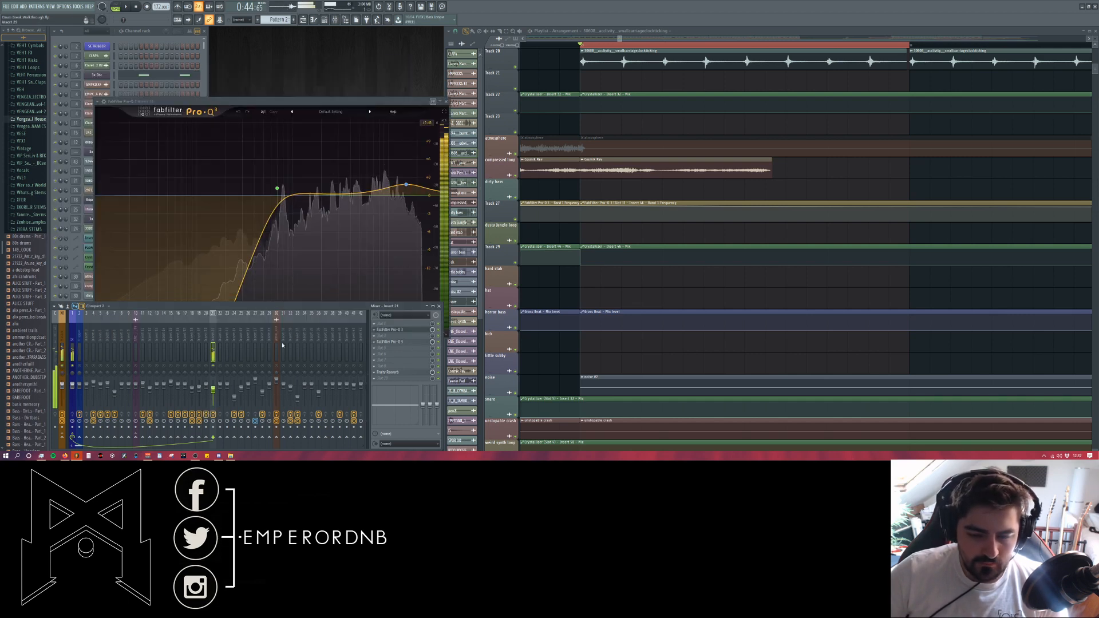
click(413, 331)
click(414, 332)
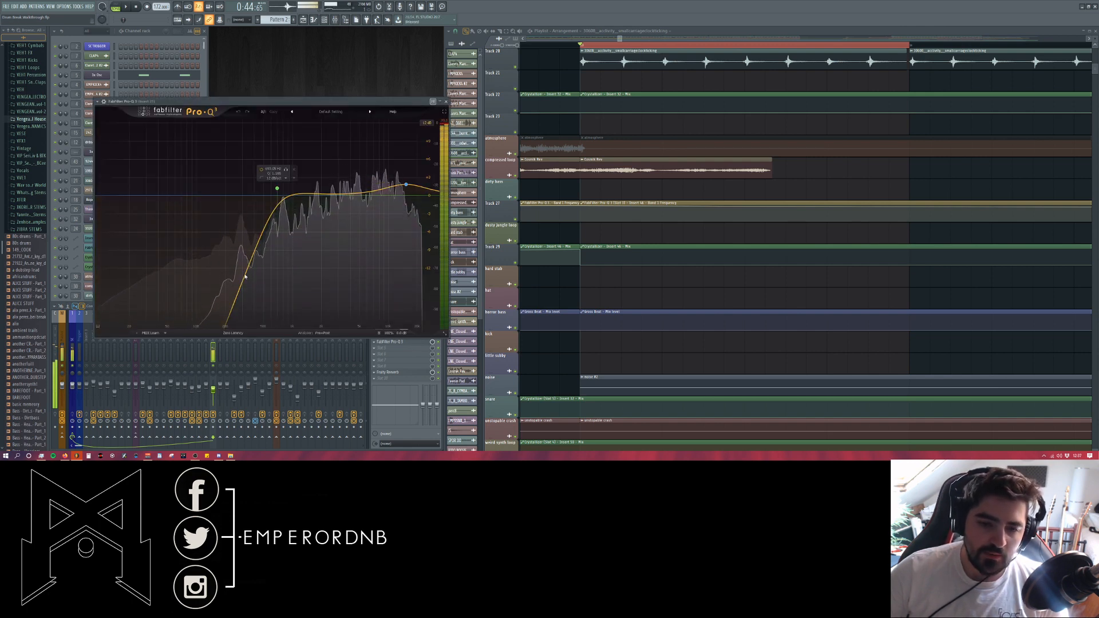
click(446, 102)
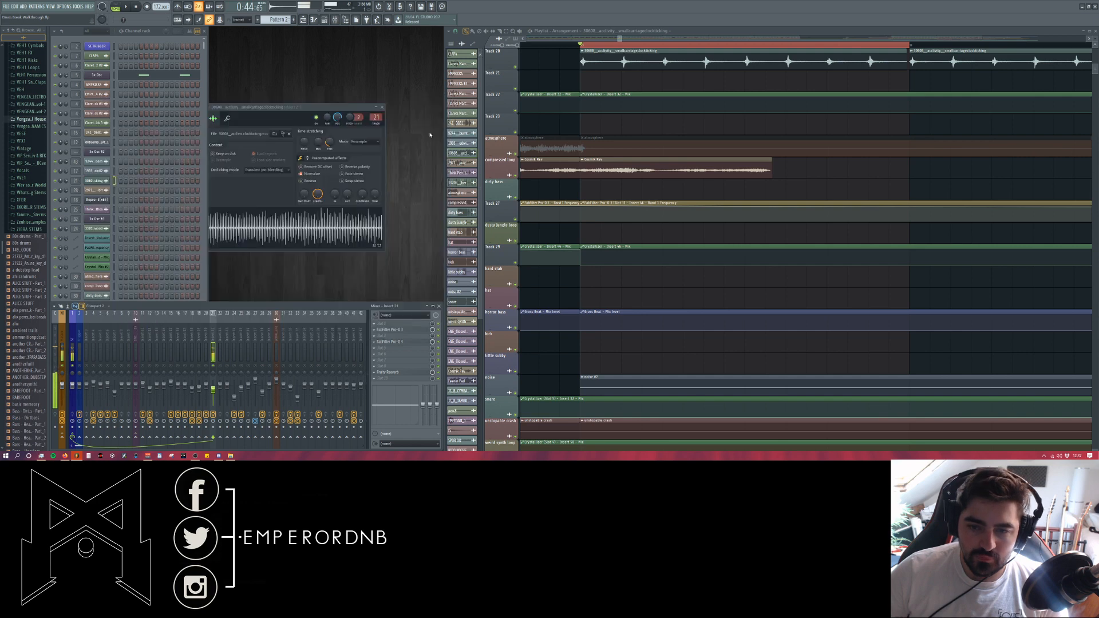
click(390, 329)
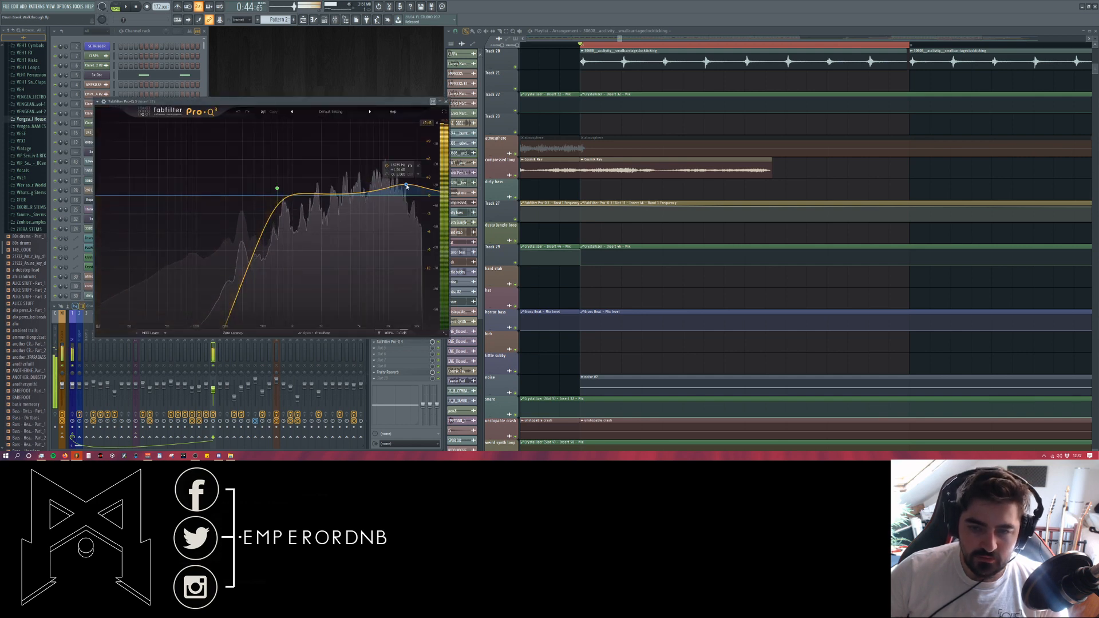
click(446, 102)
- Inspect the clock layer's other Pro-Q 3 with the high cut while the loop plays, then close it and stop playback
click(406, 342)
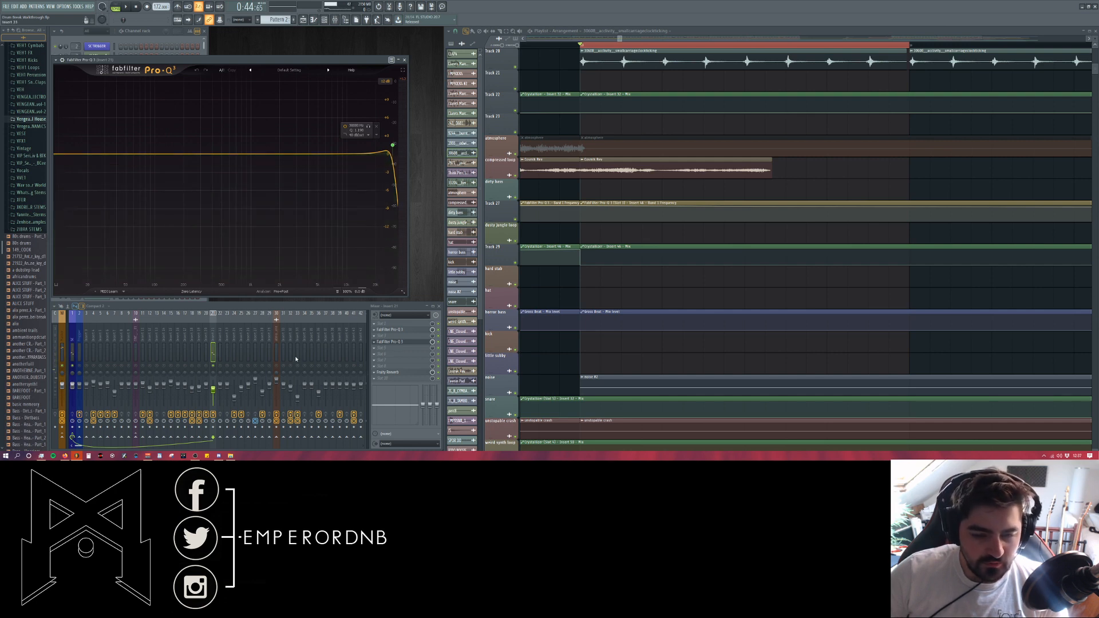
key(space)
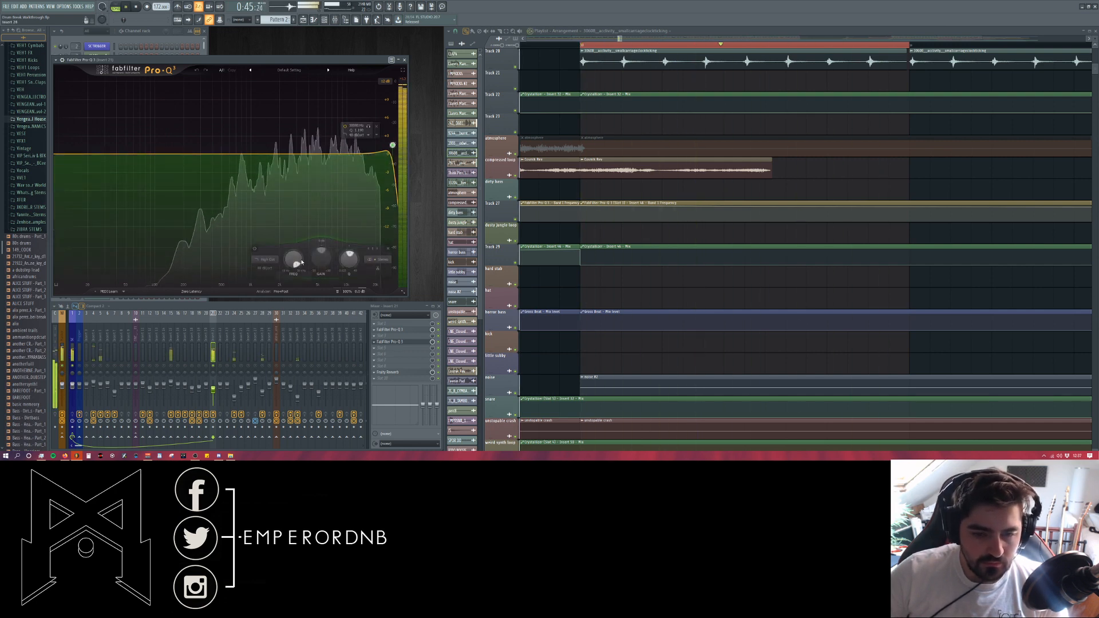
mouse_move(302, 262)
mouse_down()
mouse_move(291, 298)
mouse_move(294, 257)
mouse_up()
click(404, 60)
key(space)
- Open the clock layer's Fruity Reverb, examine its wet level while playing the loop, and close the effect
click(402, 373)
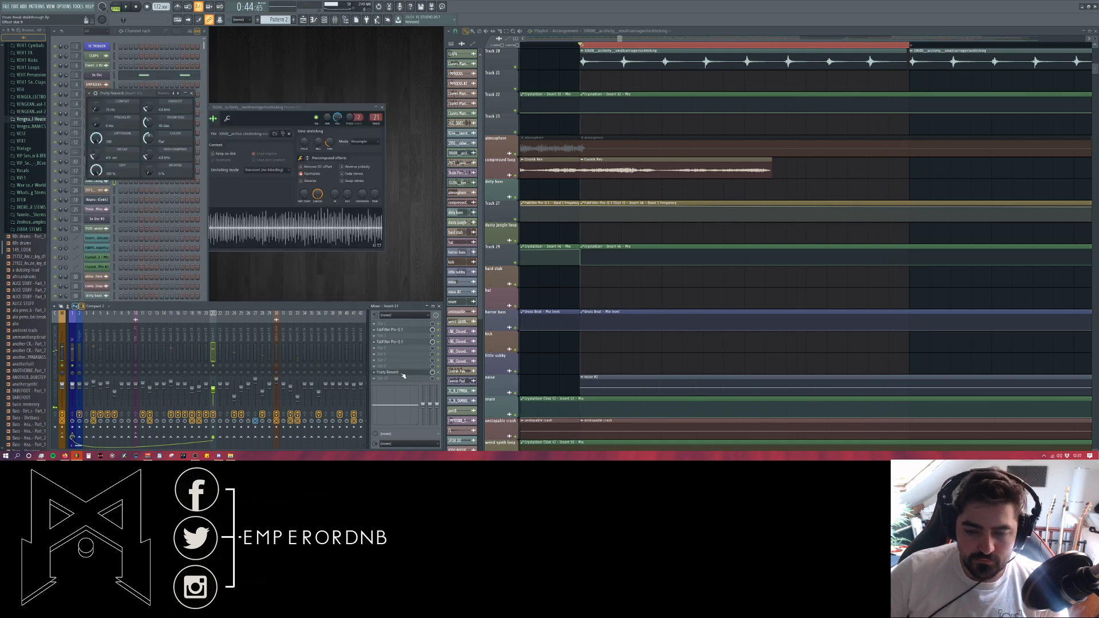
key(space)
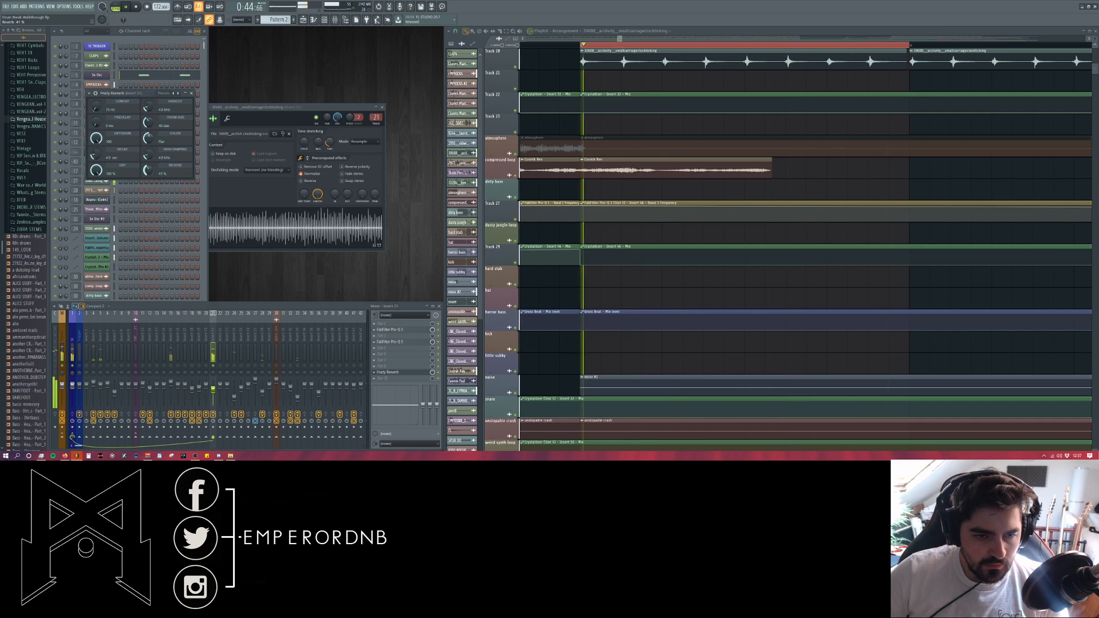
key(space)
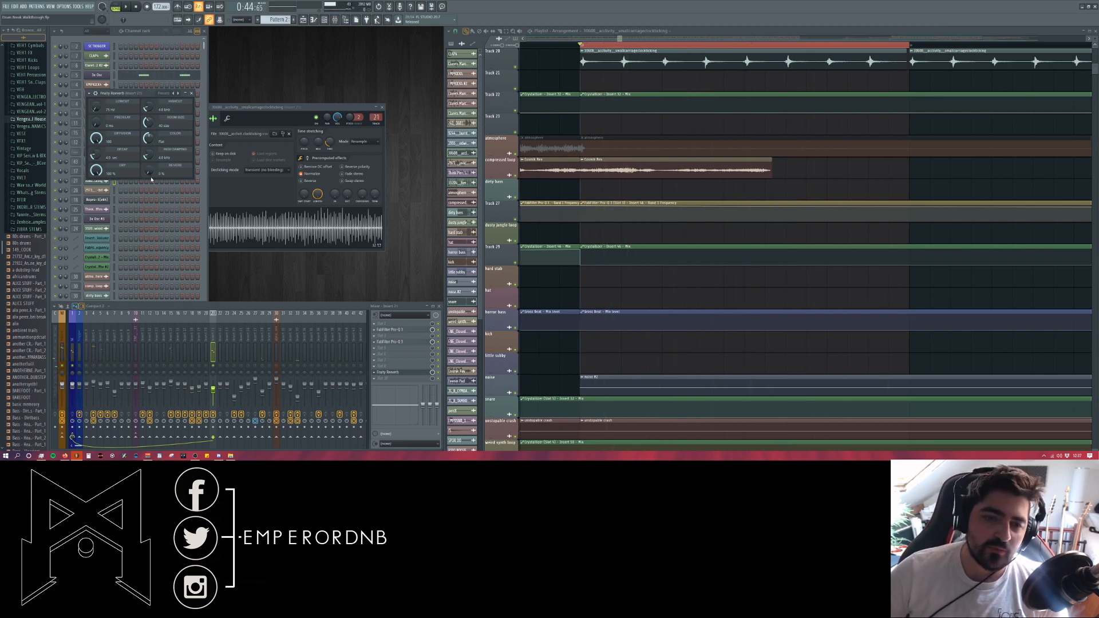
key(space)
drag(152, 175, 152, 174)
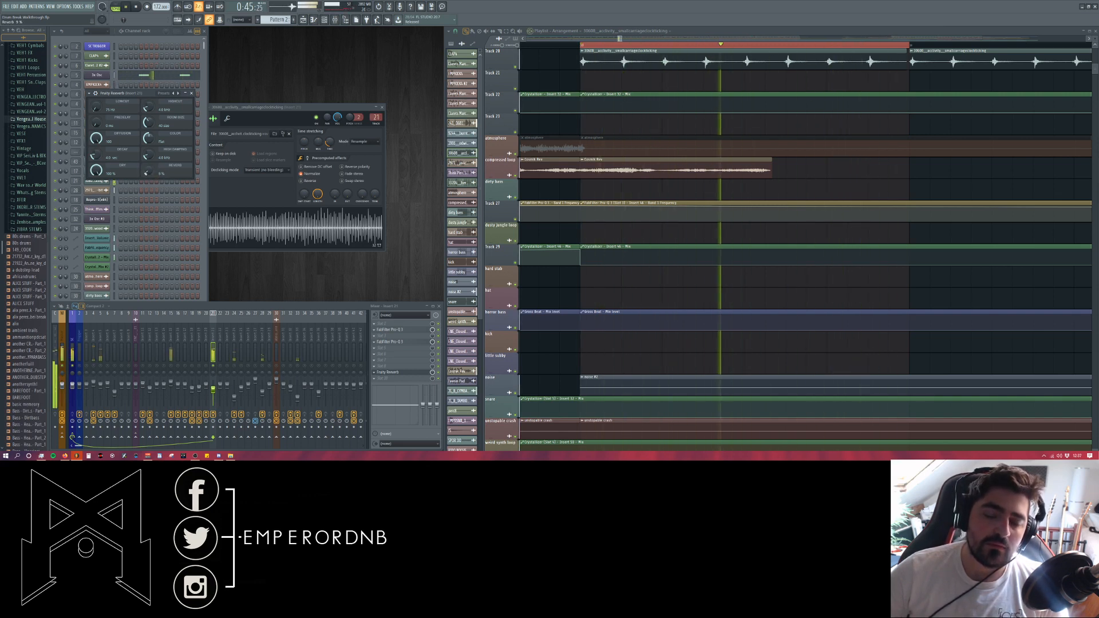
key(space)
click(191, 93)
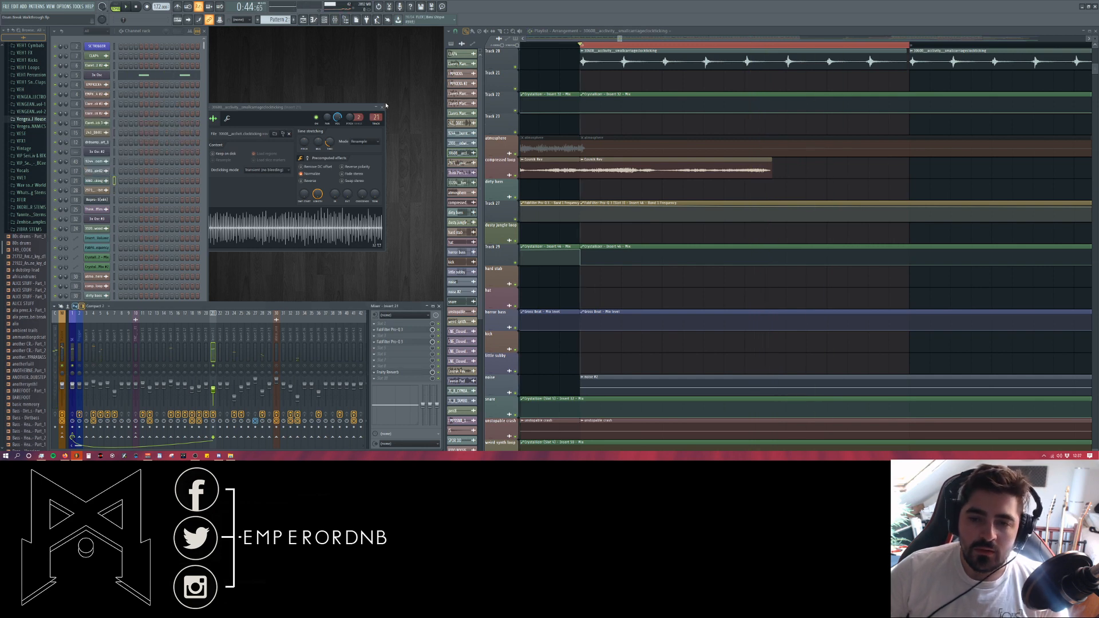
- Close the clock sample's window, reopen Fruity Reverb to review its settings in the clear area, and close it again
click(382, 107)
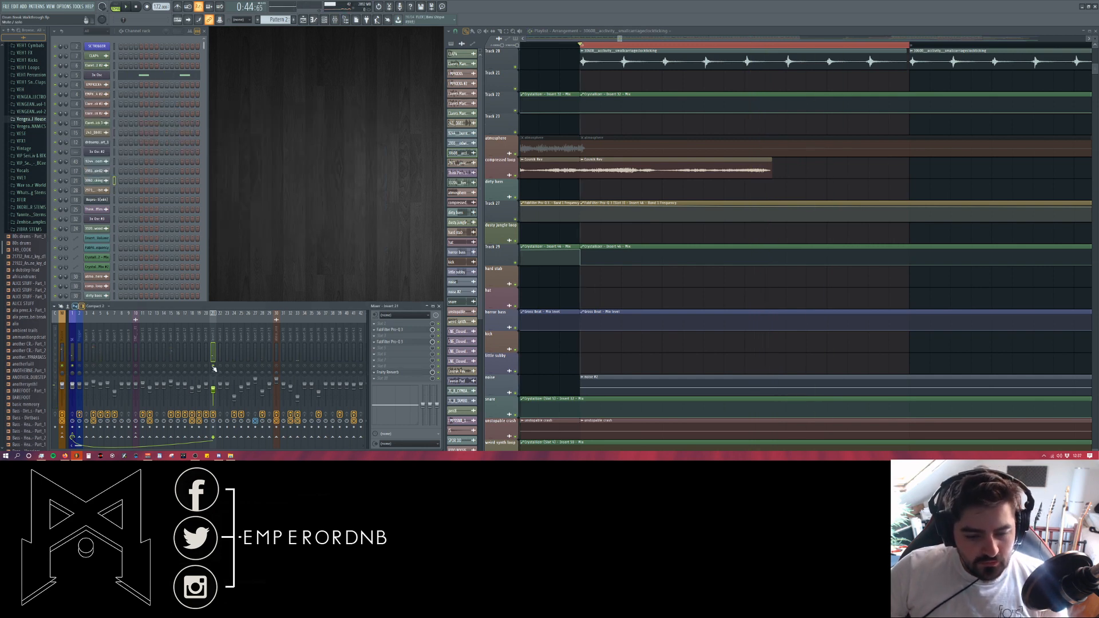
click(400, 372)
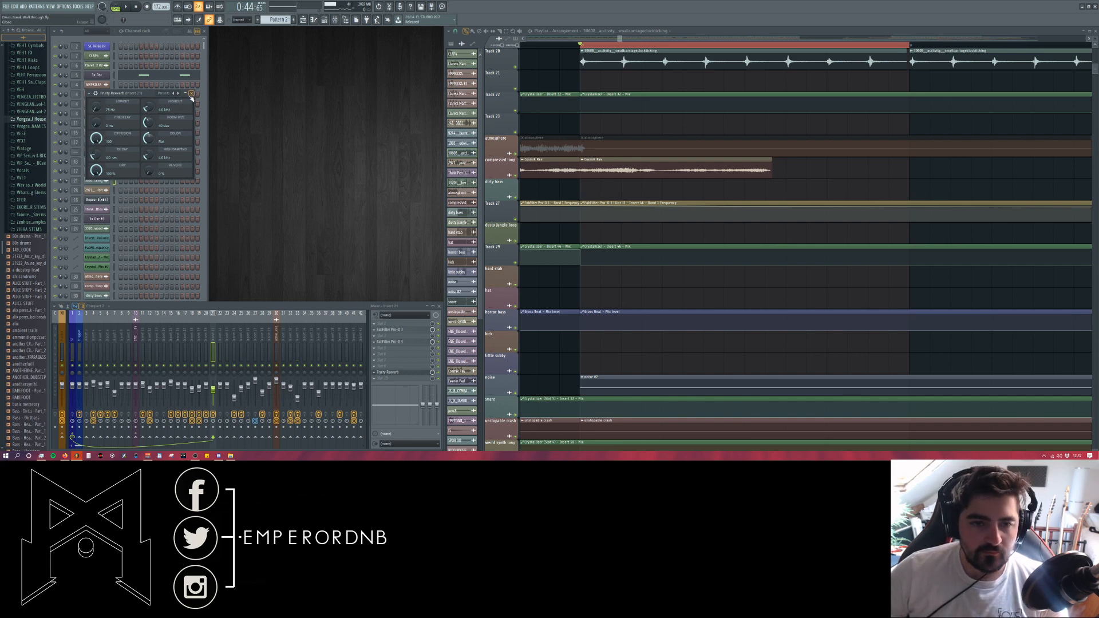
drag(159, 96, 315, 126)
scroll(636, 230, down, 3)
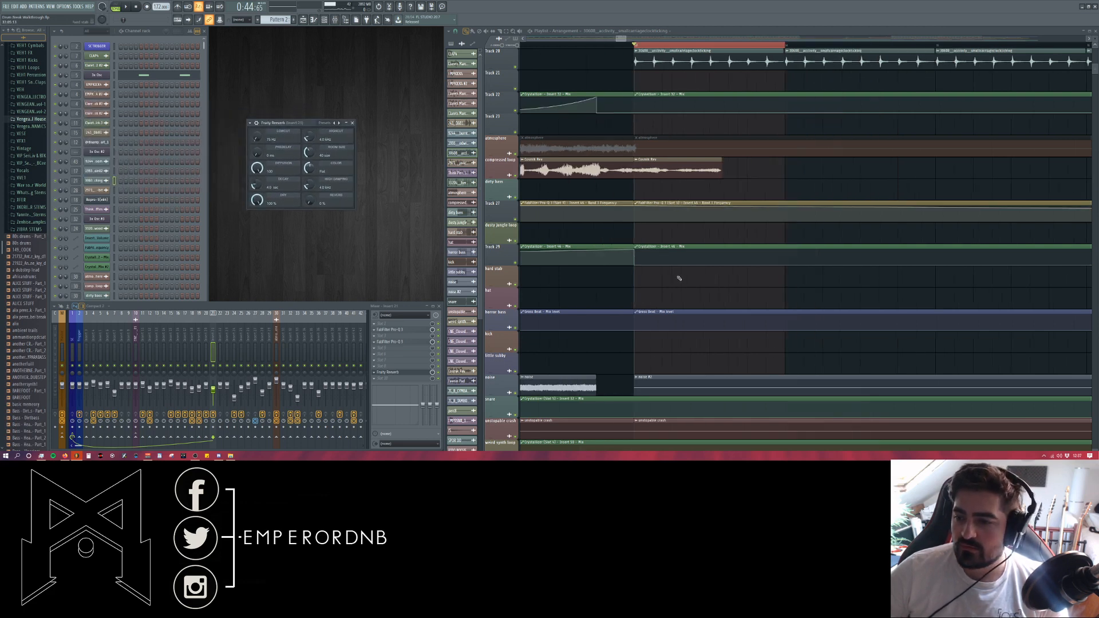
click(352, 123)
- Solo the drum loop on Track 9, open its sample, play the section, and look through the mixer for its active channel
scroll(630, 275, down, 5)
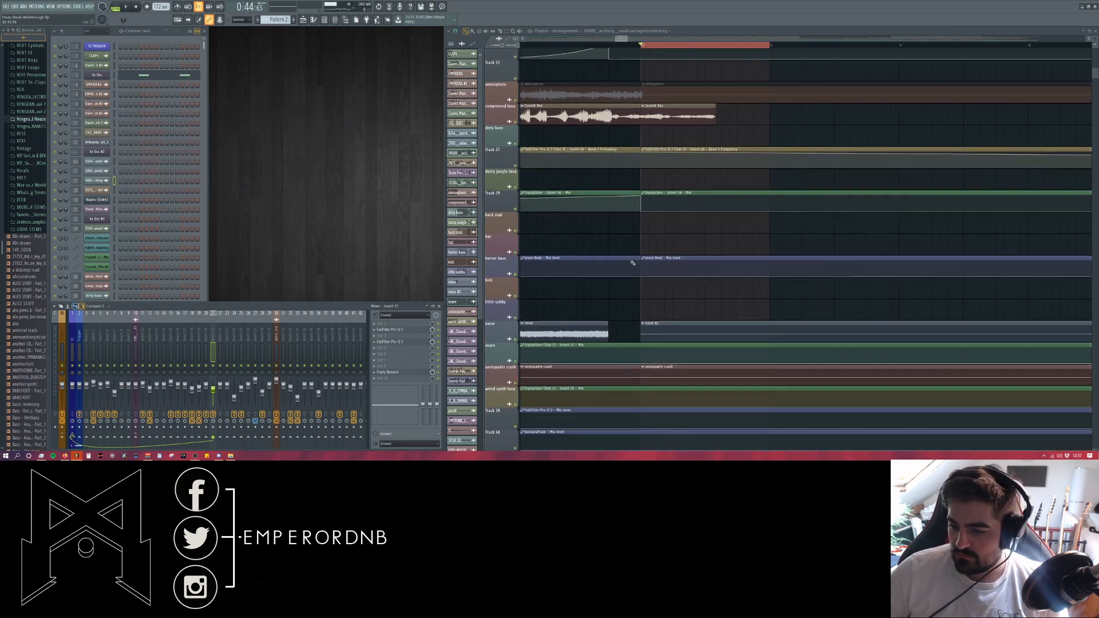
scroll(632, 266, up, 6)
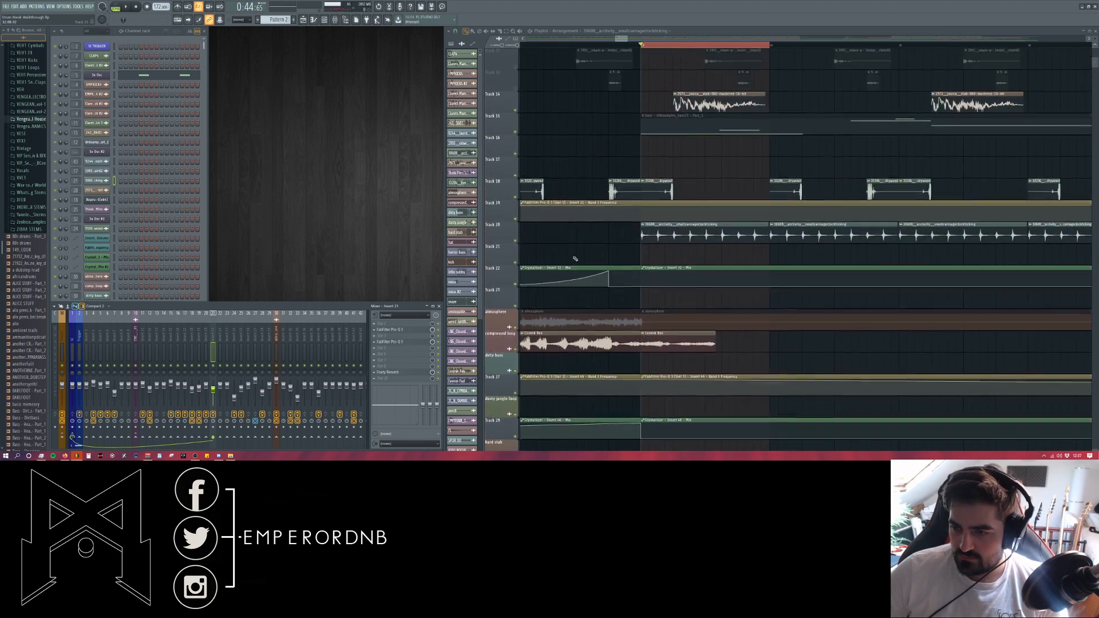
scroll(578, 247, up, 5)
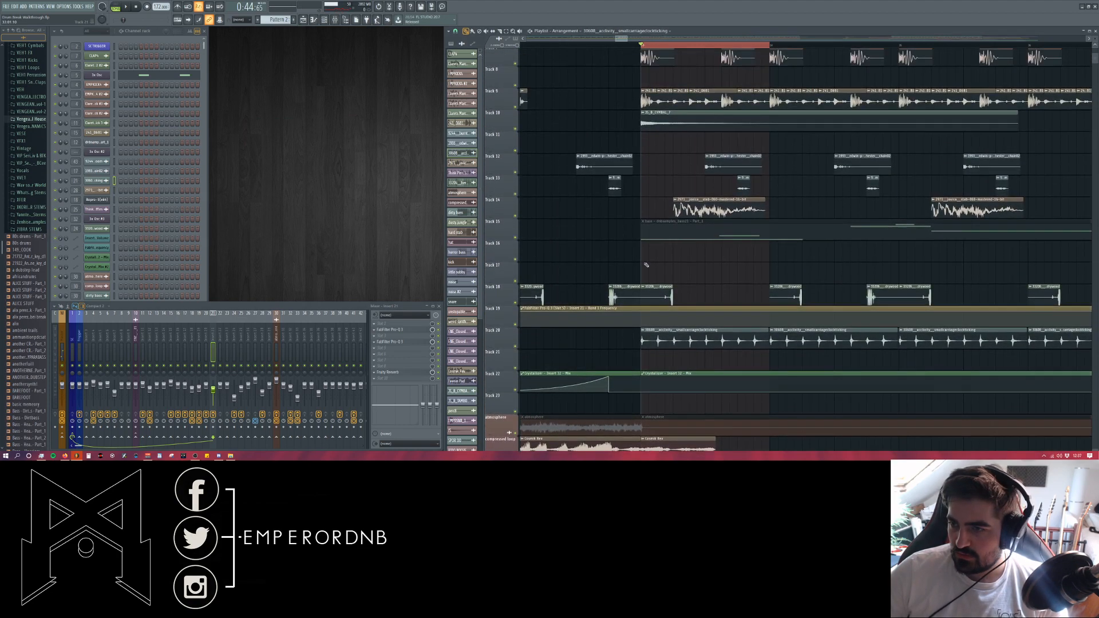
click(645, 235)
right_click(515, 241)
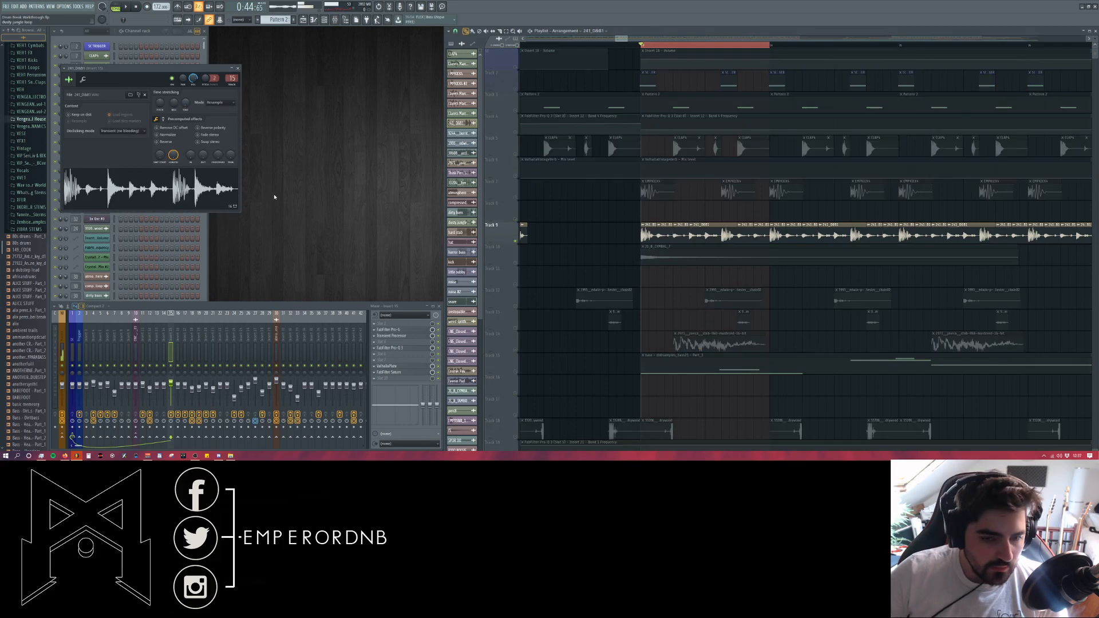
key(space)
key(space)
key(space)
scroll(322, 358, right, 8)
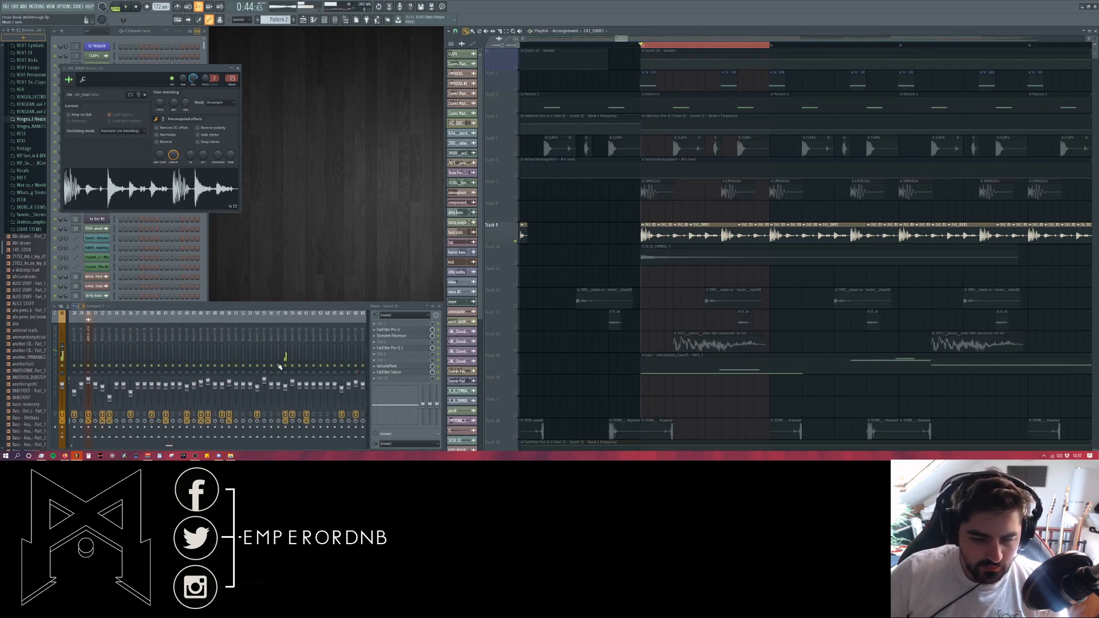
- Play the soloed Track 9 break and move its sampler window clear of the channel rack
scroll(226, 335, left, 8)
key(space)
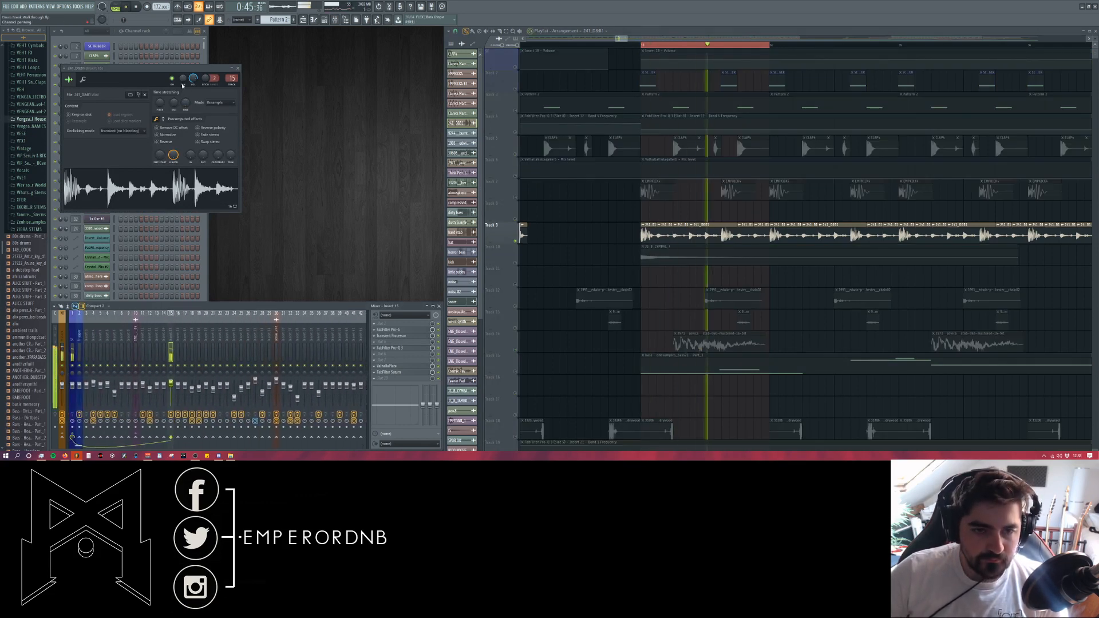
drag(174, 73, 353, 84)
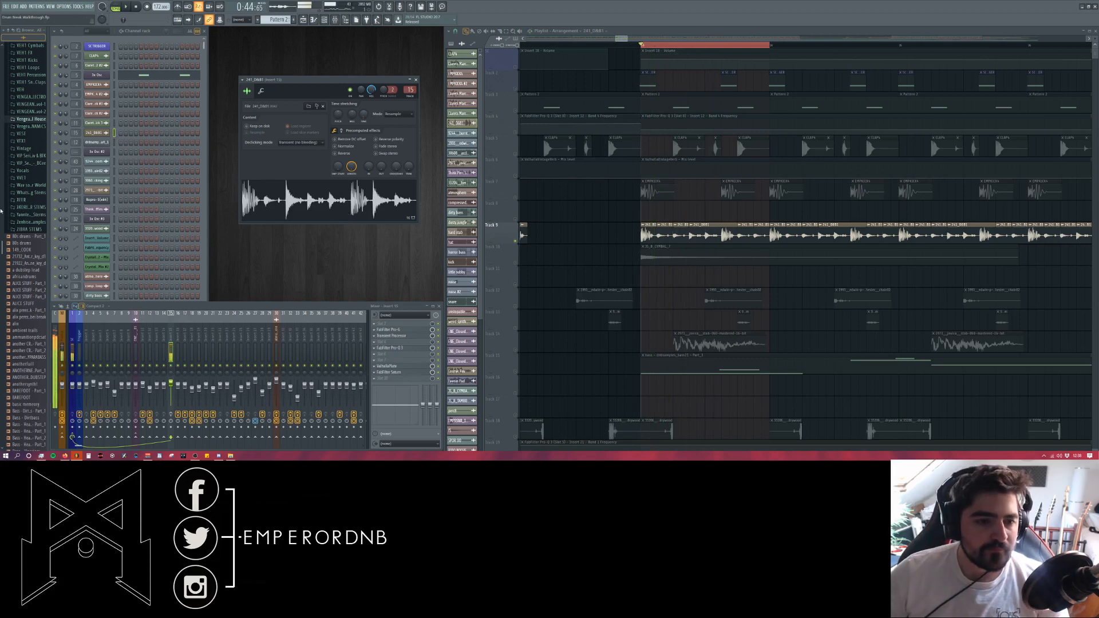
- Look through the Breaks 9 and Breaks 8 sample folders, and load the 241_DNB1 break into the open sampler
drag(2, 211, 5, 109)
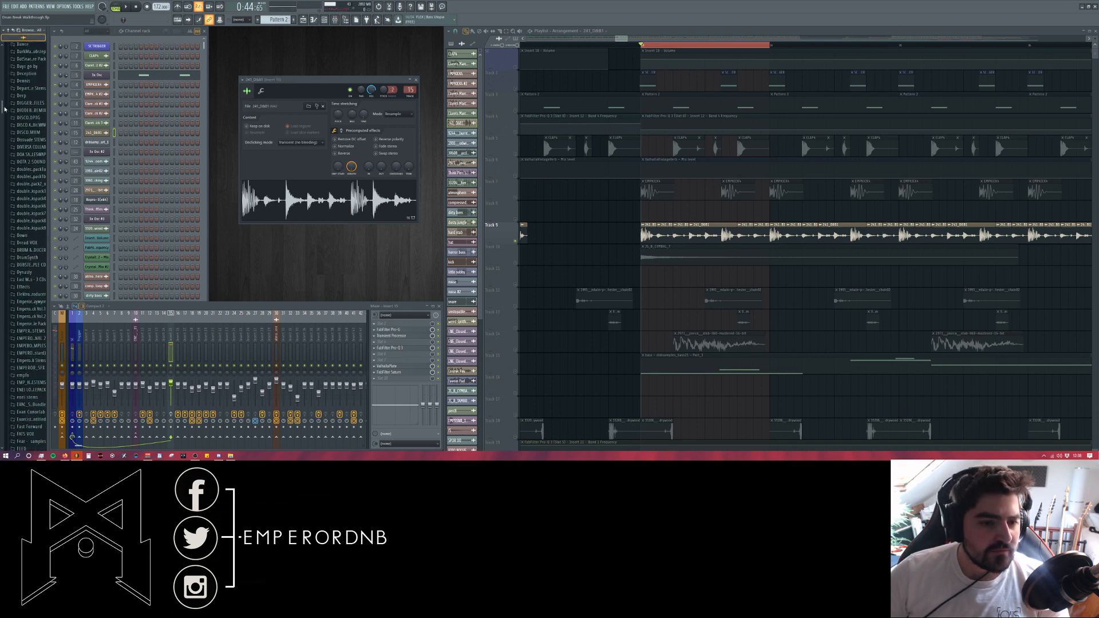
click(37, 154)
scroll(38, 192, down, 5)
click(34, 116)
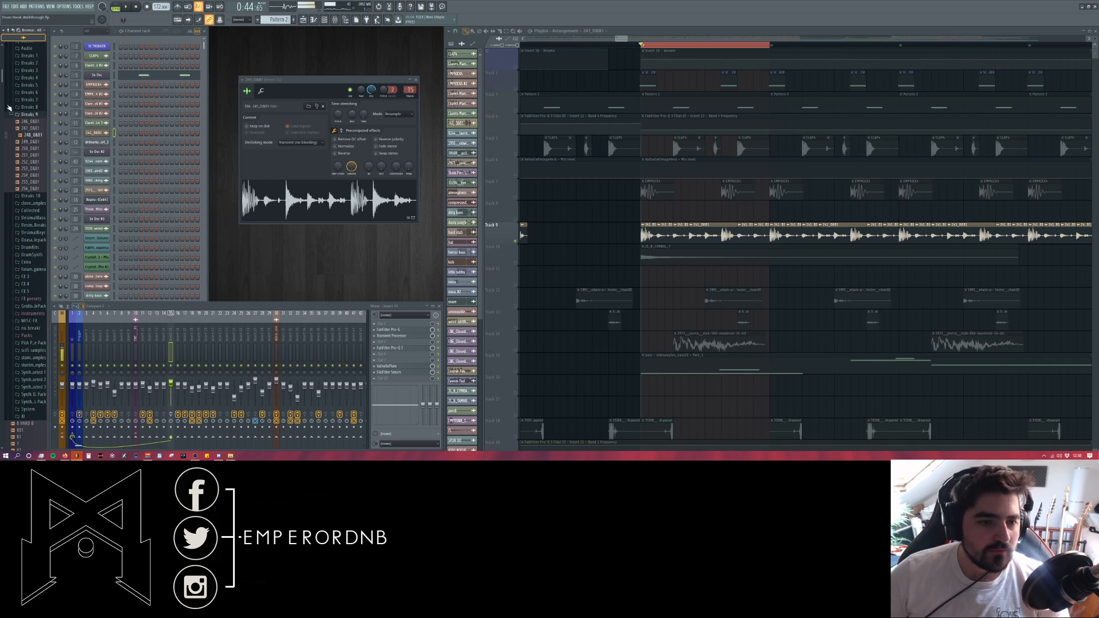
click(36, 113)
click(32, 107)
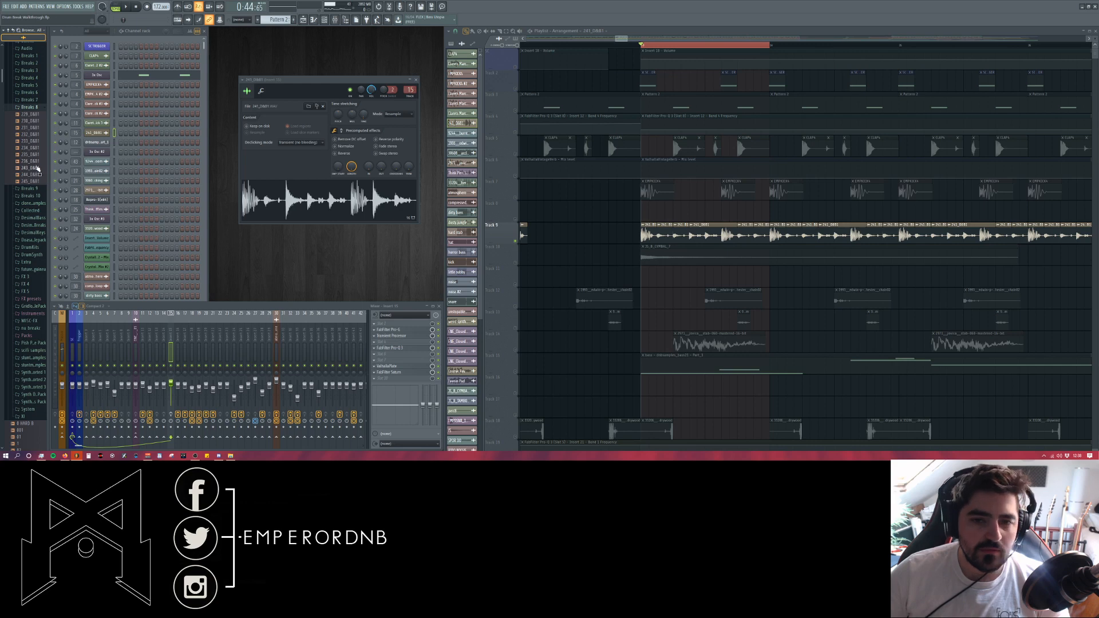
click(307, 107)
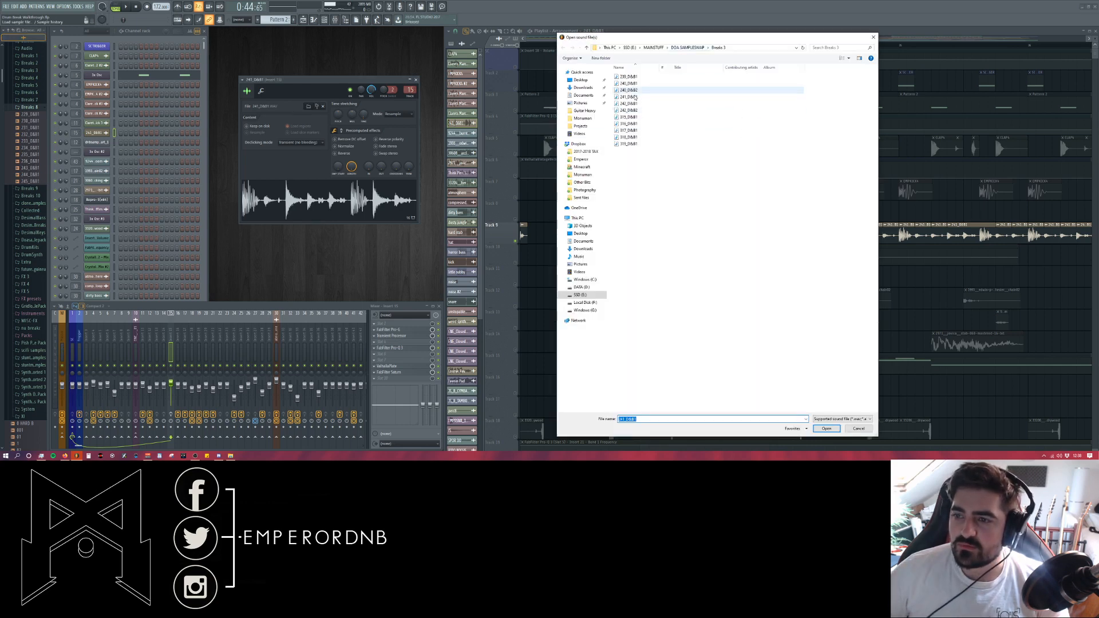
double_click(630, 97)
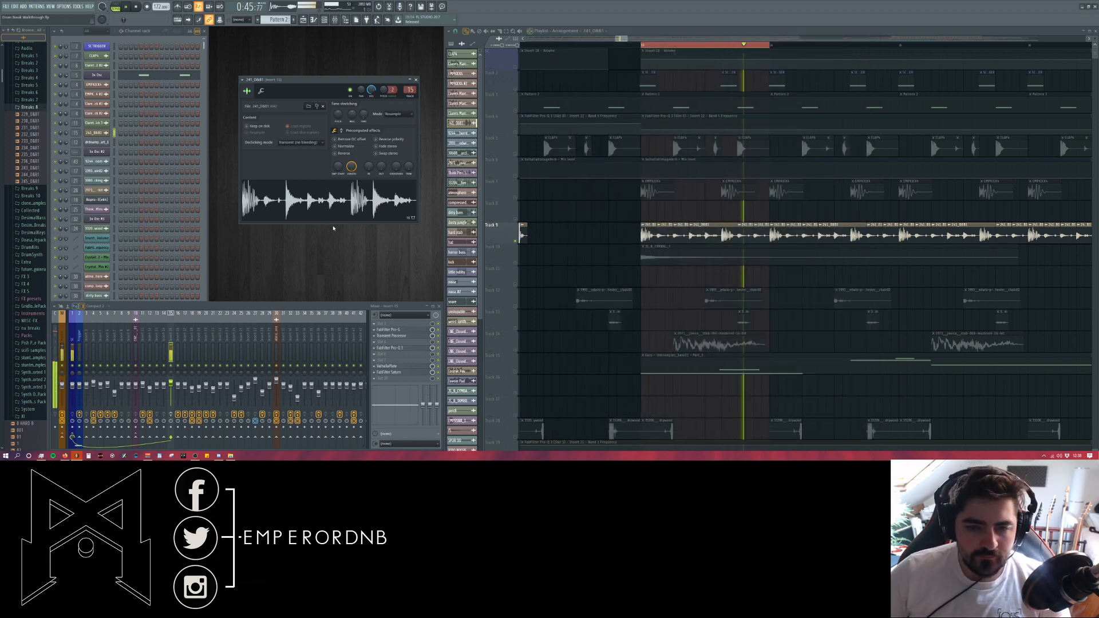
- Audition the start of the looped section, toggling the solo on the Track 9 break between playbacks
ctrl+scroll(625, 236, up, 3)
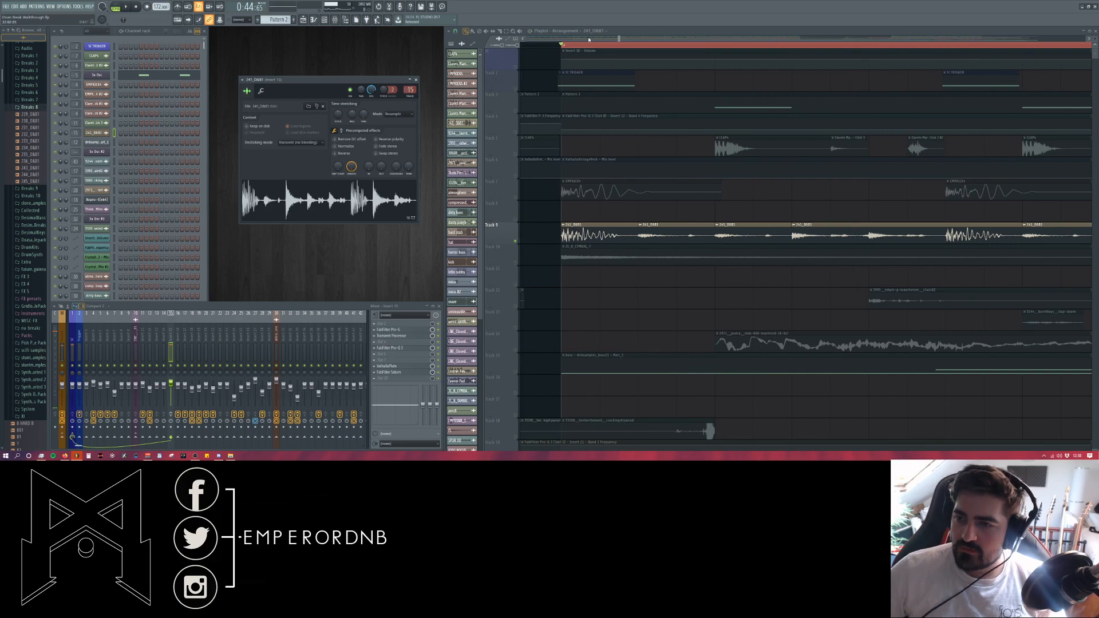
right_click(514, 241)
key(space)
key(space)
right_click(514, 240)
key(space)
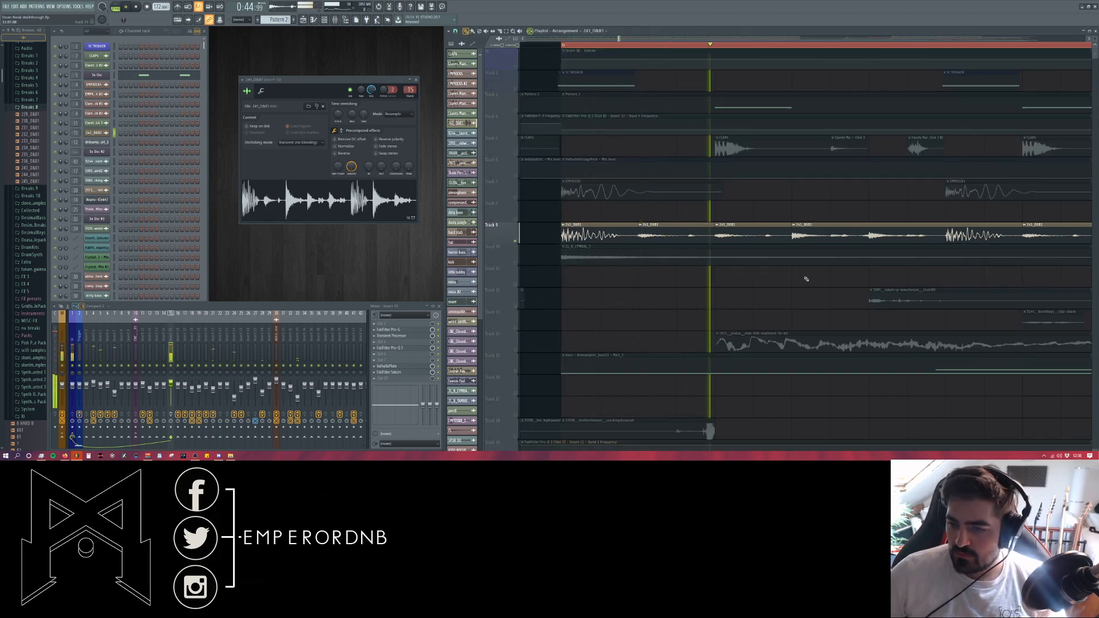
drag(620, 39, 624, 37)
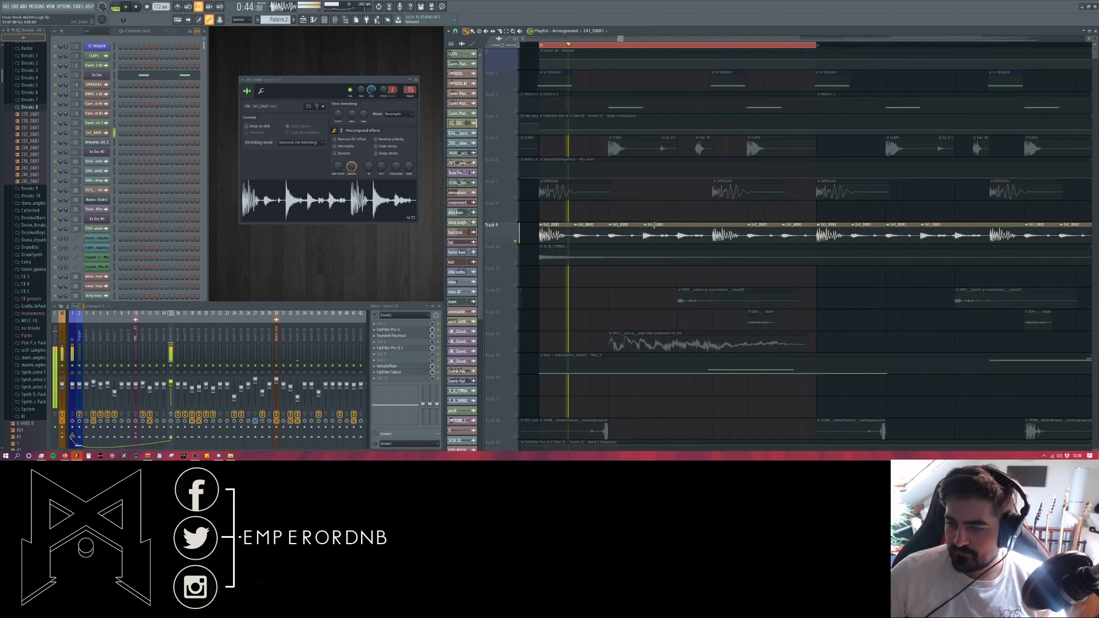
key(space)
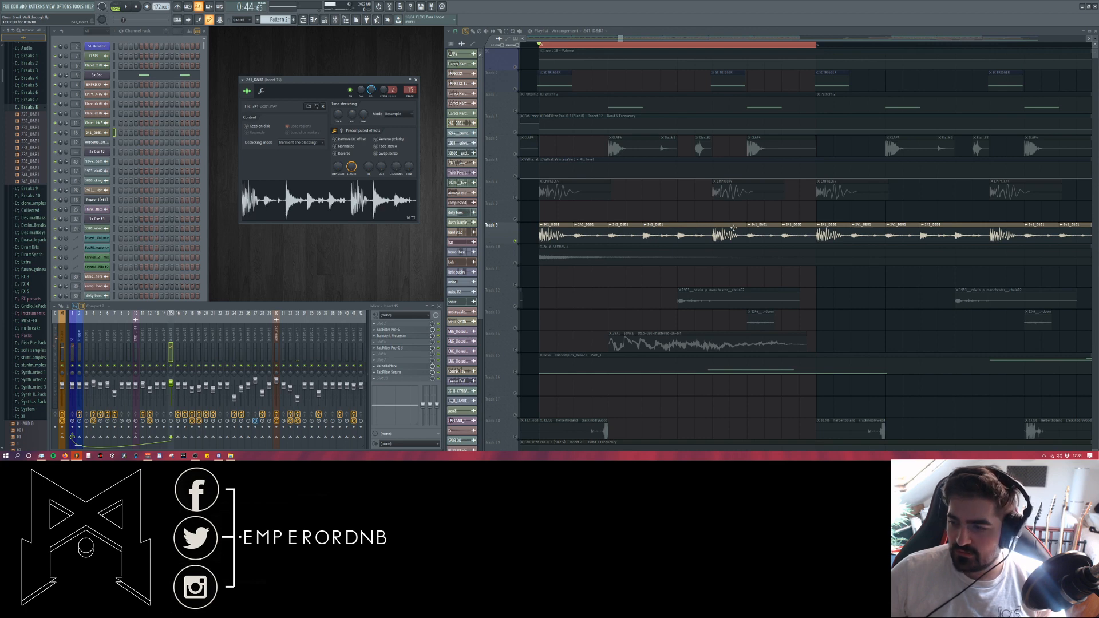
key(space)
key(space)
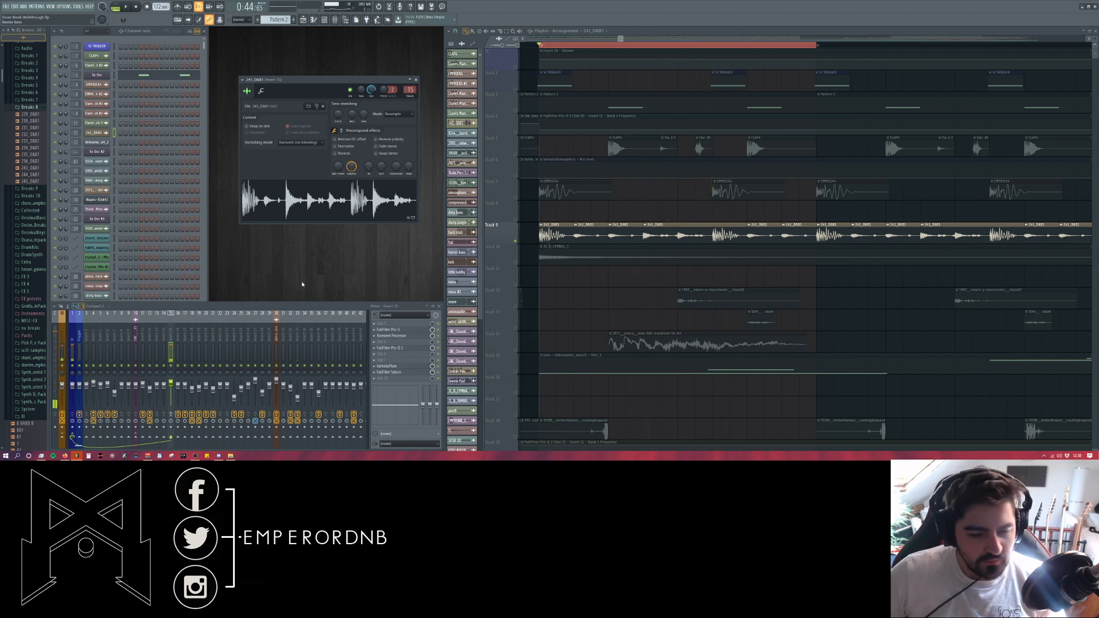
- Open FabFilter Pro-G on the break's mixer insert and close the sampler window
click(396, 332)
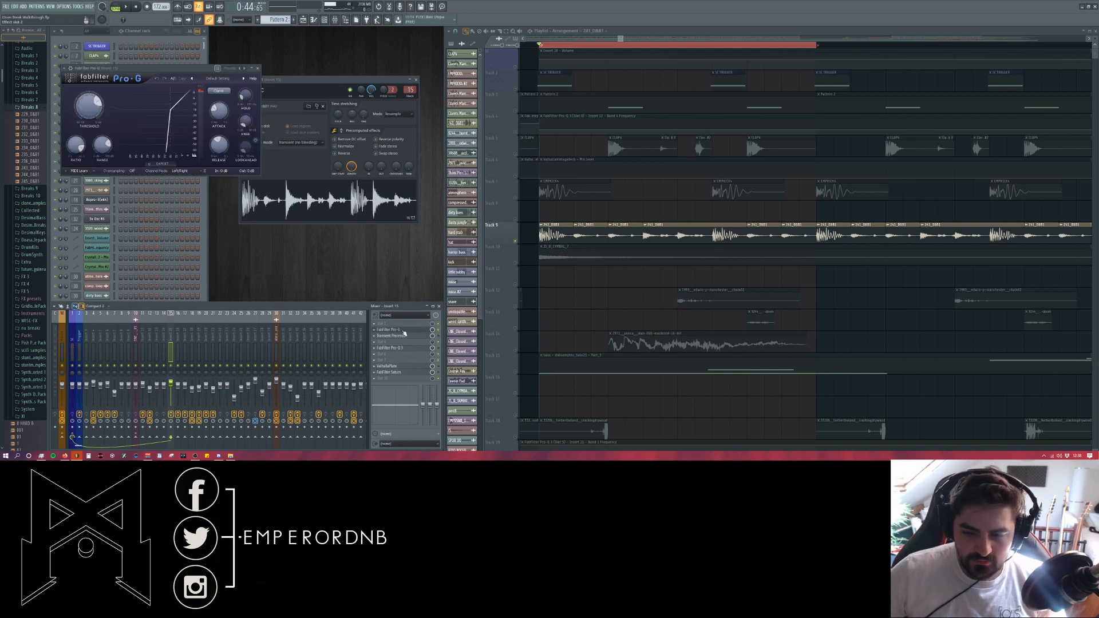
click(404, 331)
click(416, 80)
click(410, 331)
click(359, 206)
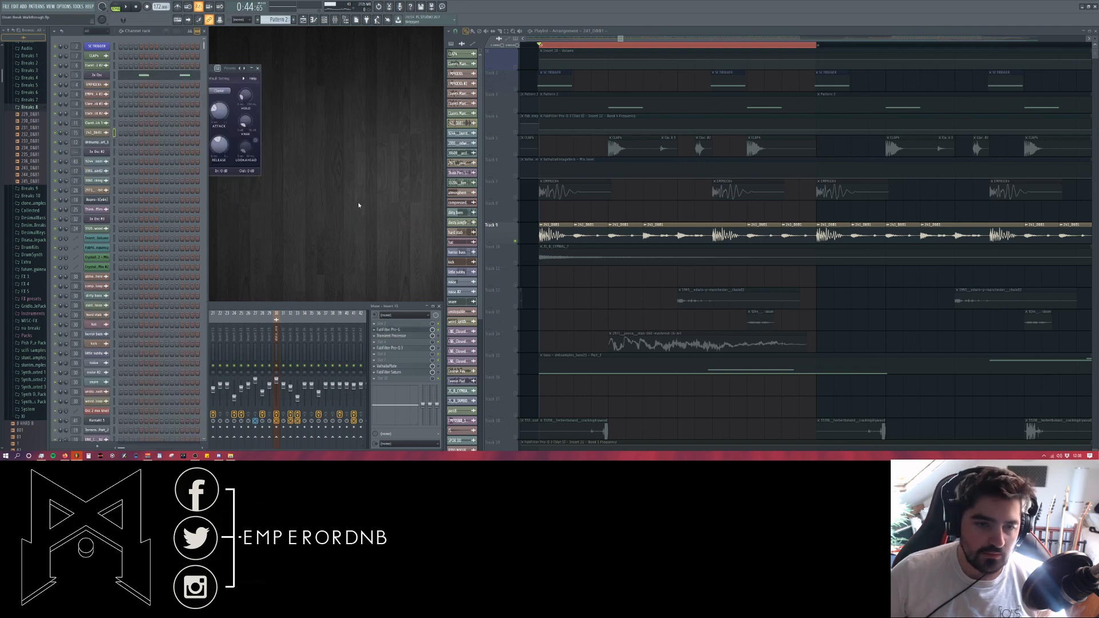
- Play the soloed break through Pro-G with the plugin window moved clear of the channel rack
key(space)
drag(211, 69, 367, 84)
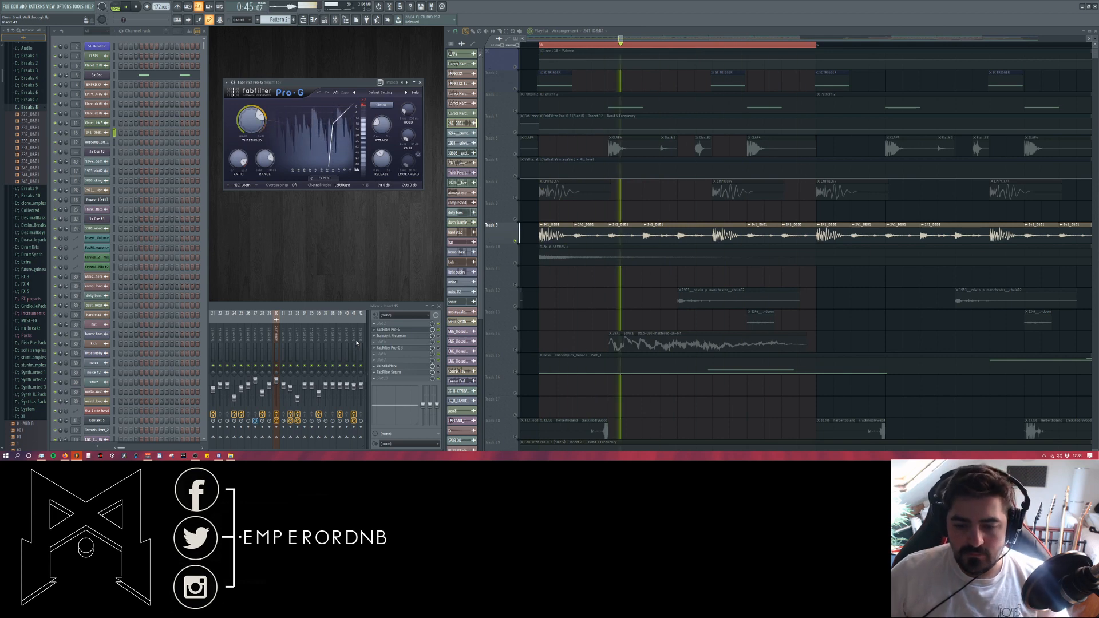
key(space)
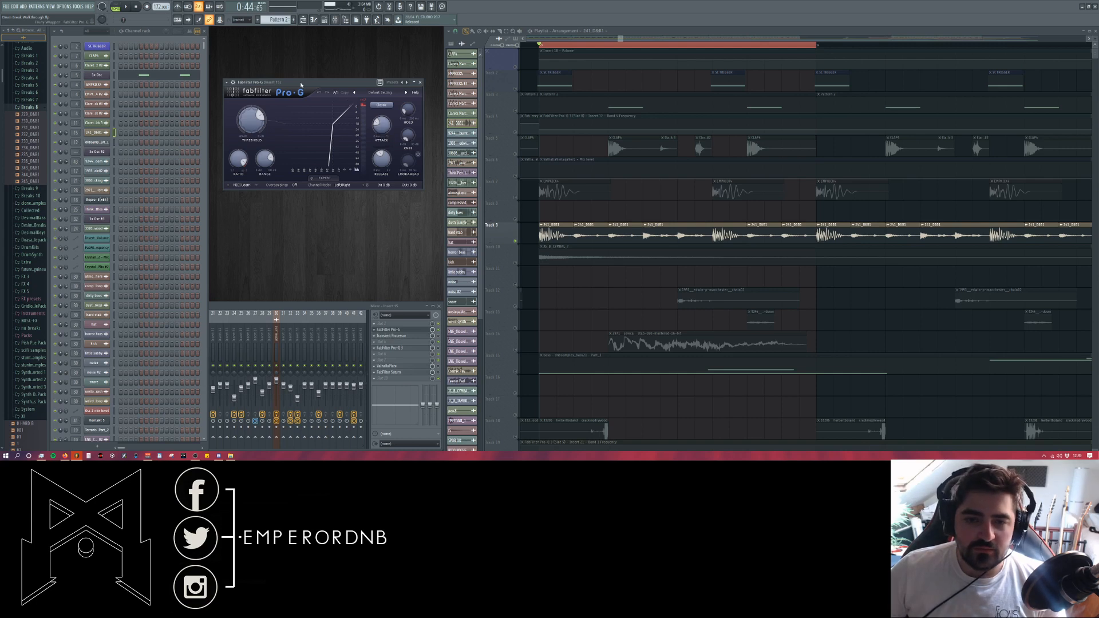
- Adjust the Pro-G attack time while auditioning its effect on the soloed break
drag(301, 84, 303, 87)
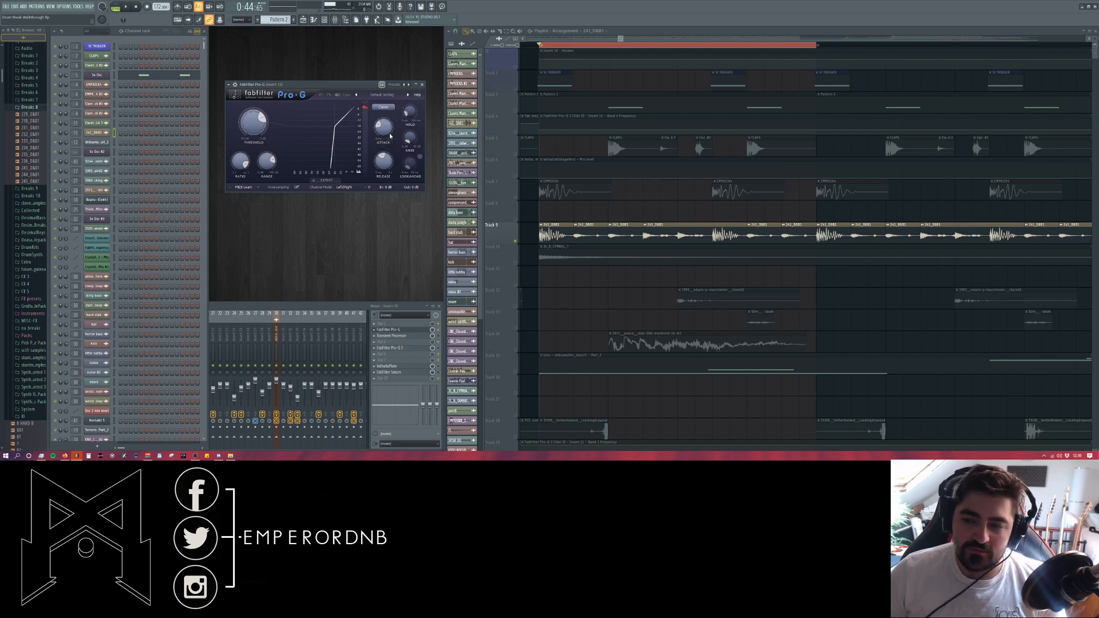
key(space)
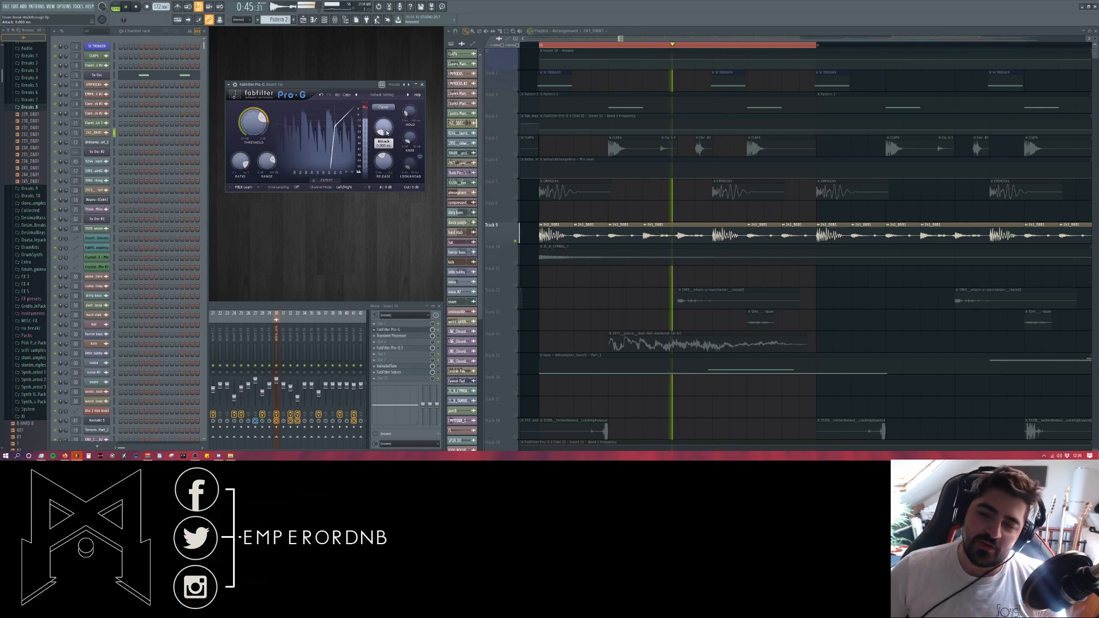
mouse_move(386, 132)
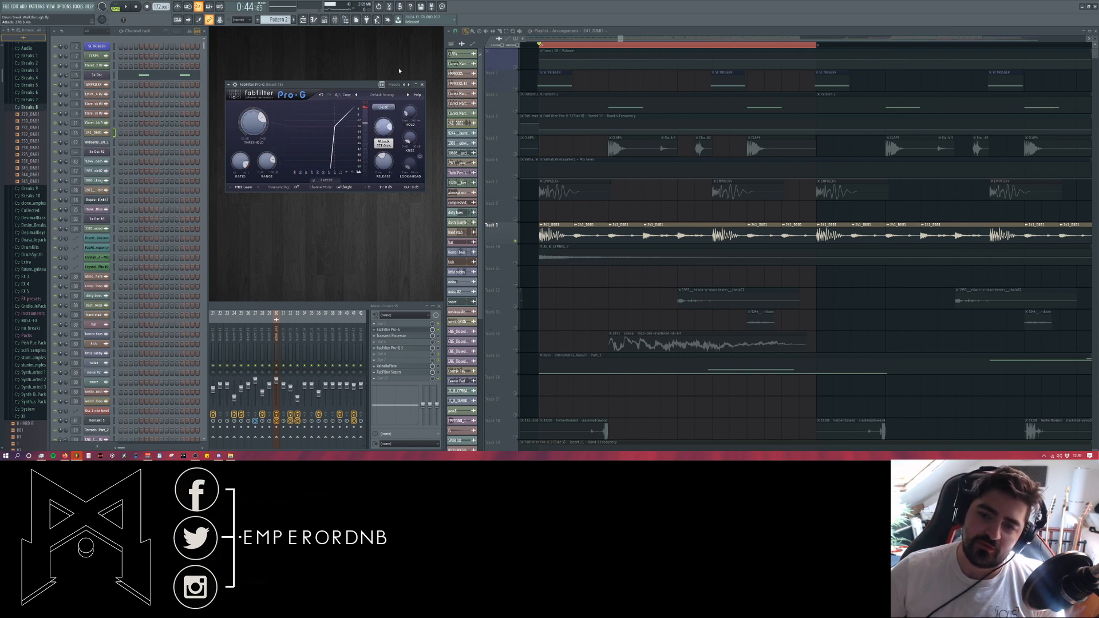
key(space)
drag(395, 135, 388, 194)
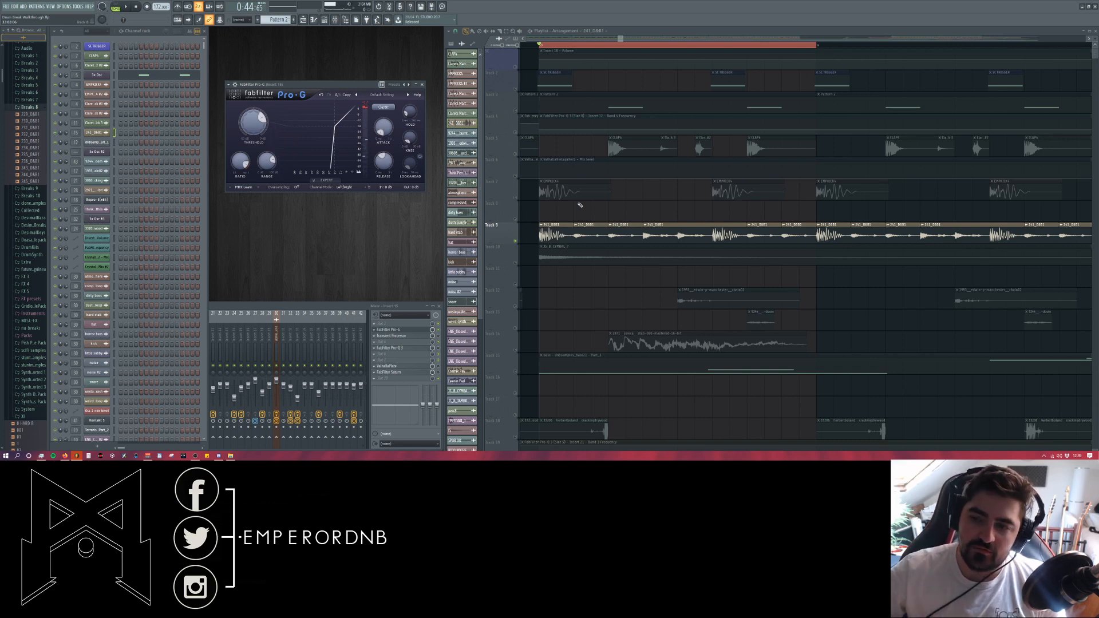
- Unsolo the break and play the loop with the other tracks, with the mixer in view
right_click(516, 198)
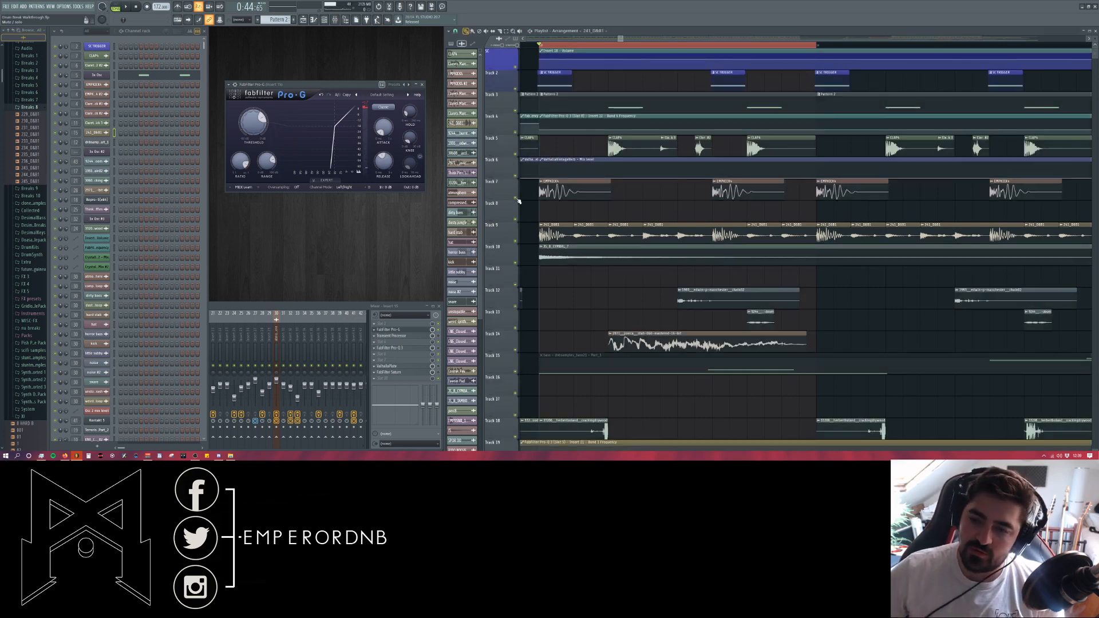
key(space)
click(246, 306)
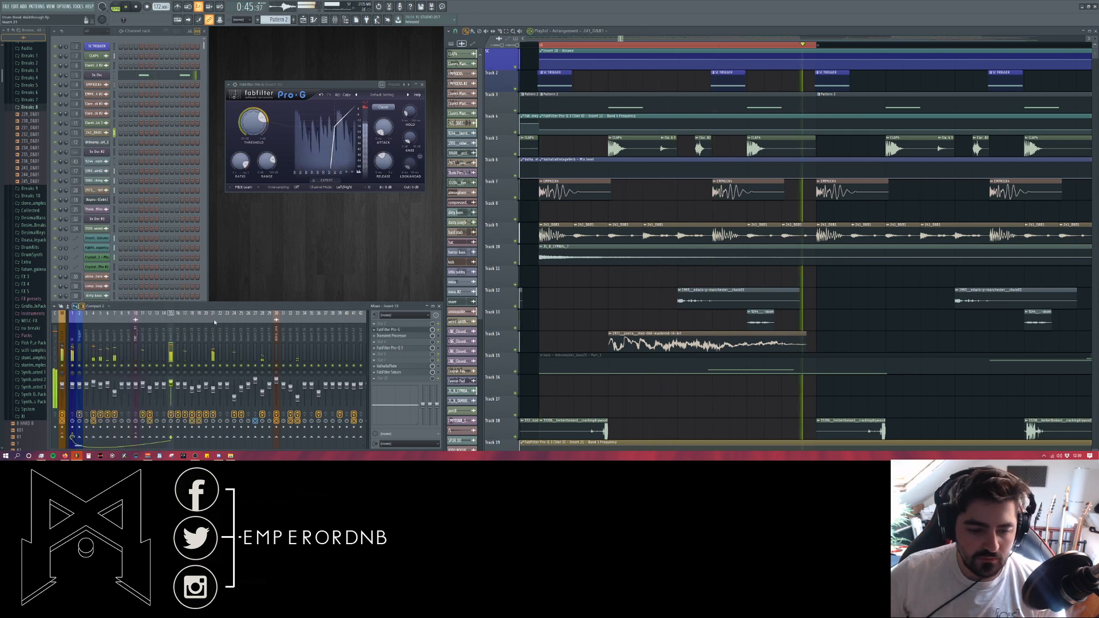
- View the SC TRIGGER pattern's notes during playback, and reopen Pro-G from the break's mixer insert
double_click(564, 81)
key(space)
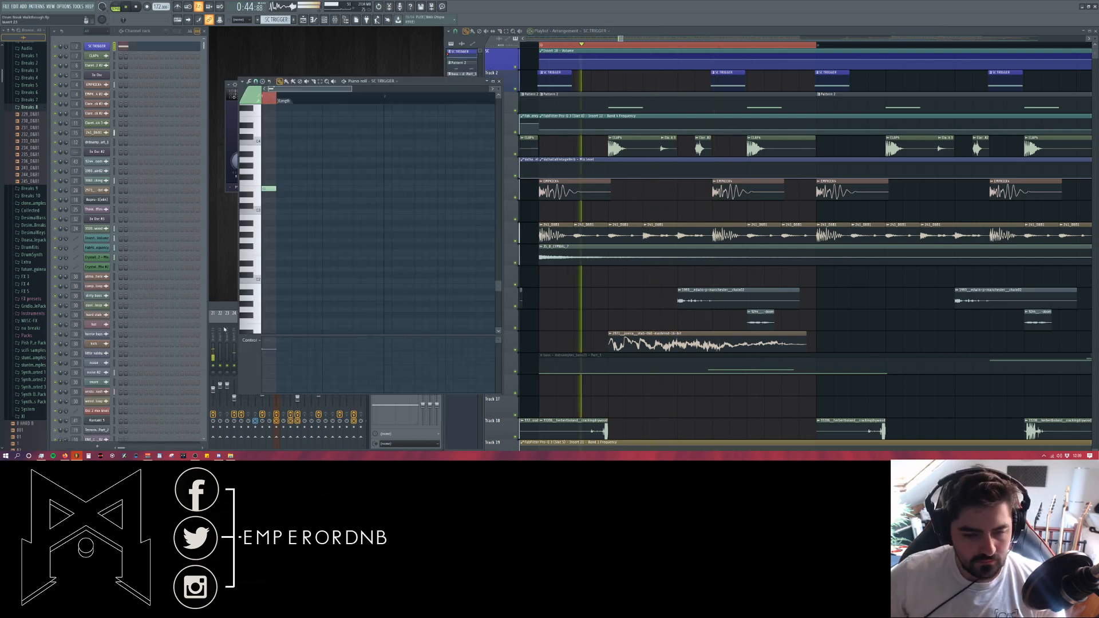
click(229, 308)
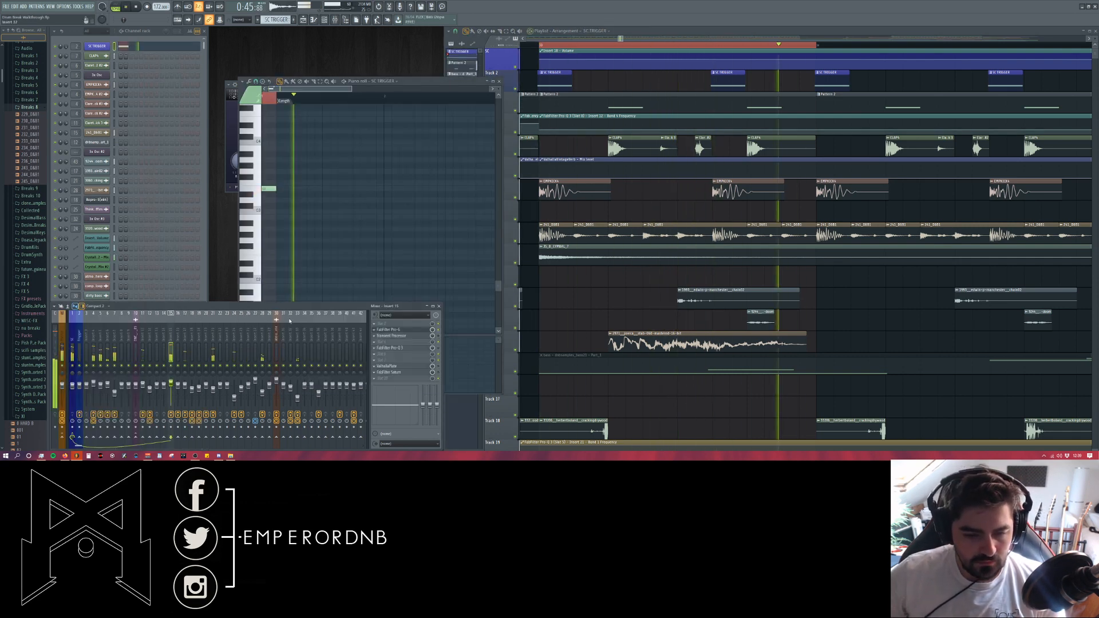
click(389, 330)
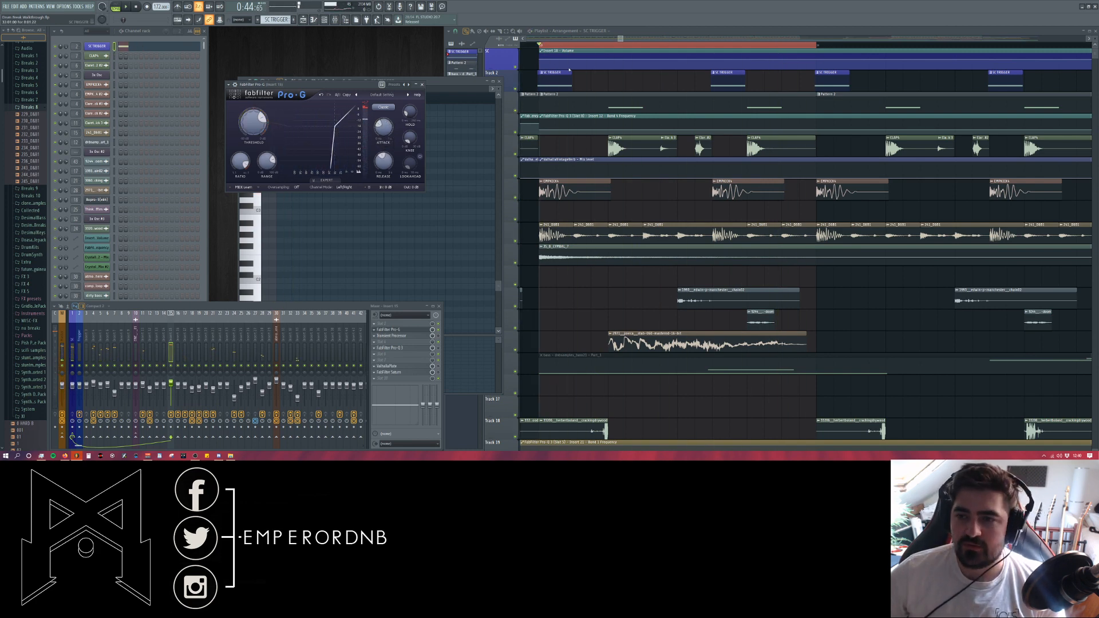
- Extend the playlist loop selection across three Pattern 2 repetitions, and close the SC TRIGGER piano roll
drag(513, 34, 490, 35)
drag(564, 46, 805, 48)
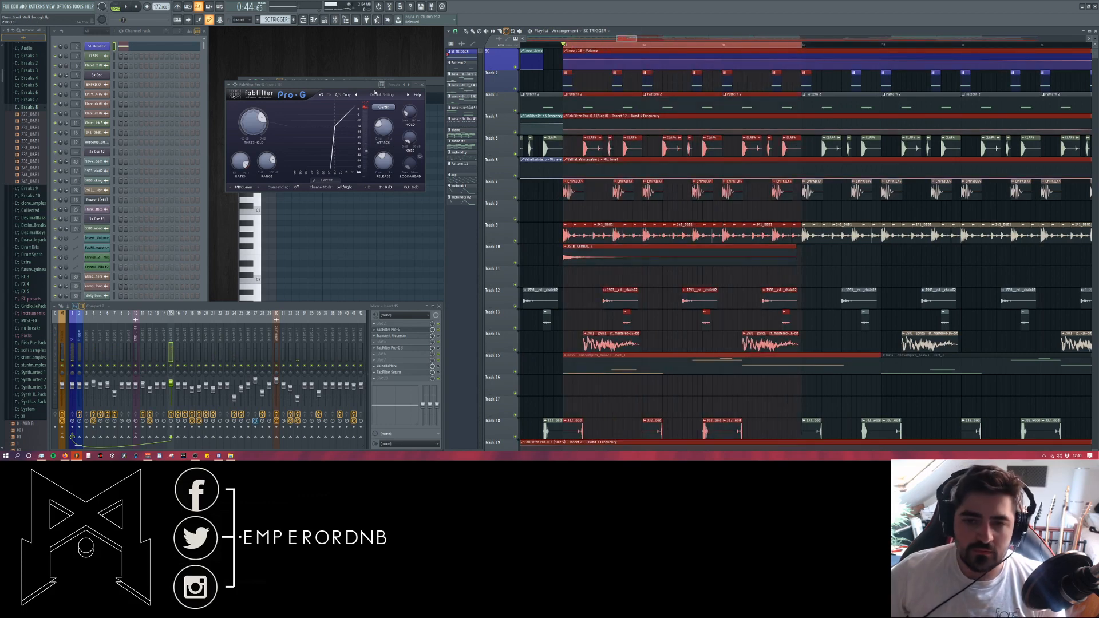
double_click(571, 85)
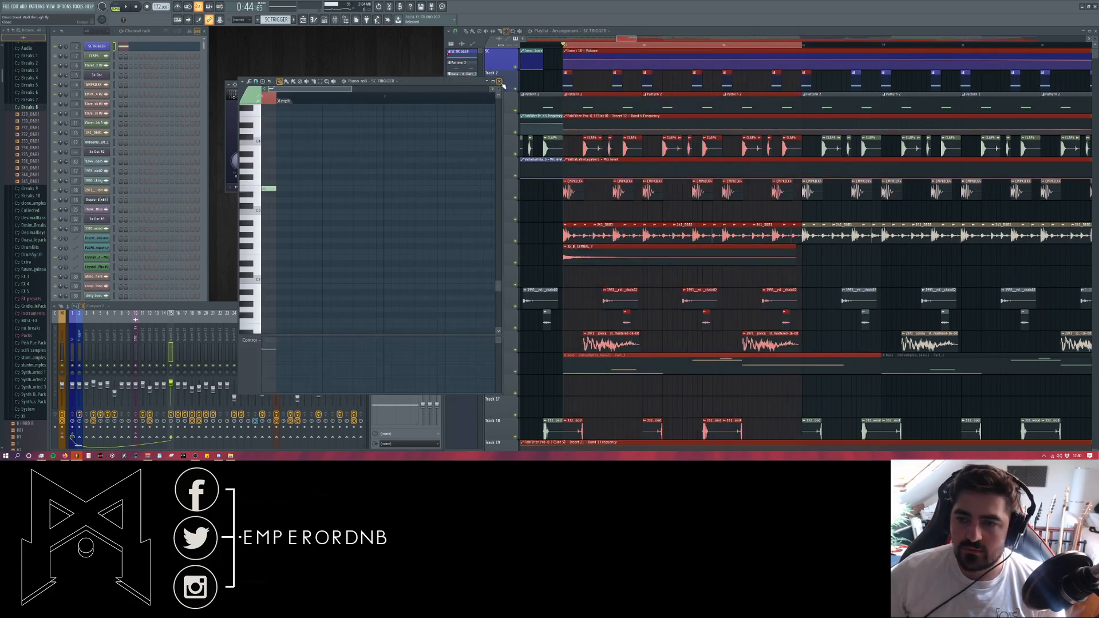
click(499, 82)
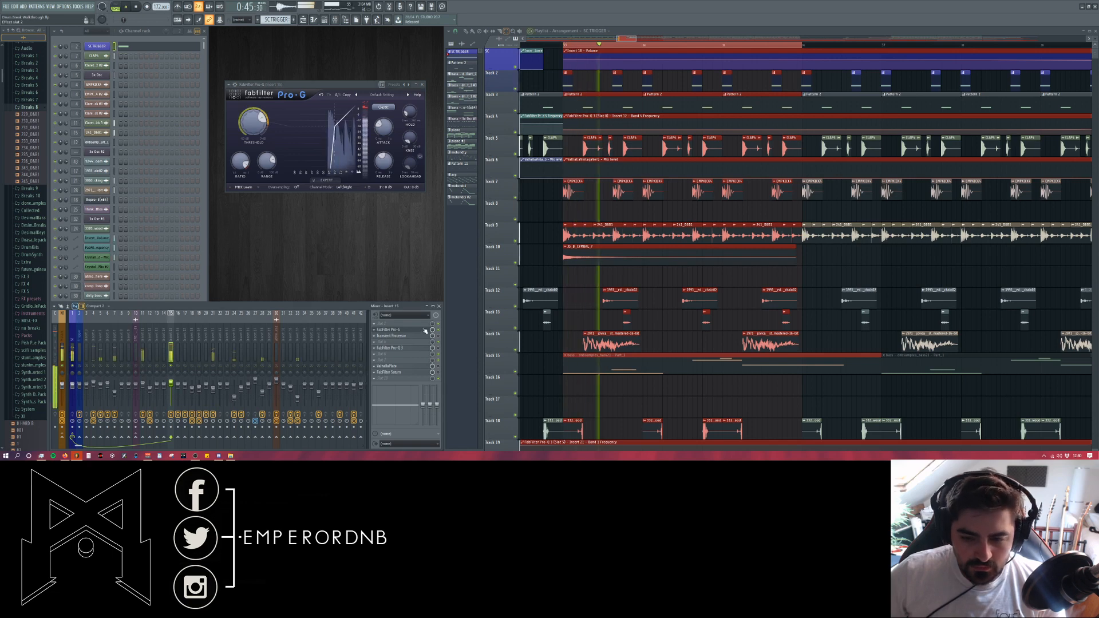
- Open the Transient Processor on the break's mixer insert, close Pro-G and move the processor clear of the channel rack
click(392, 335)
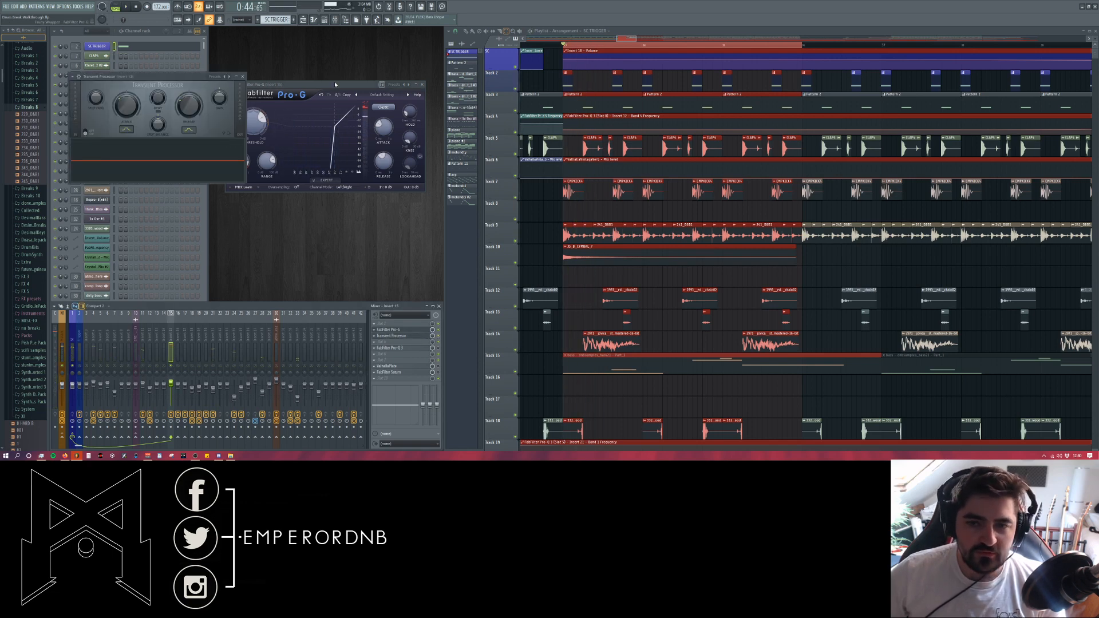
drag(336, 84, 339, 99)
click(426, 100)
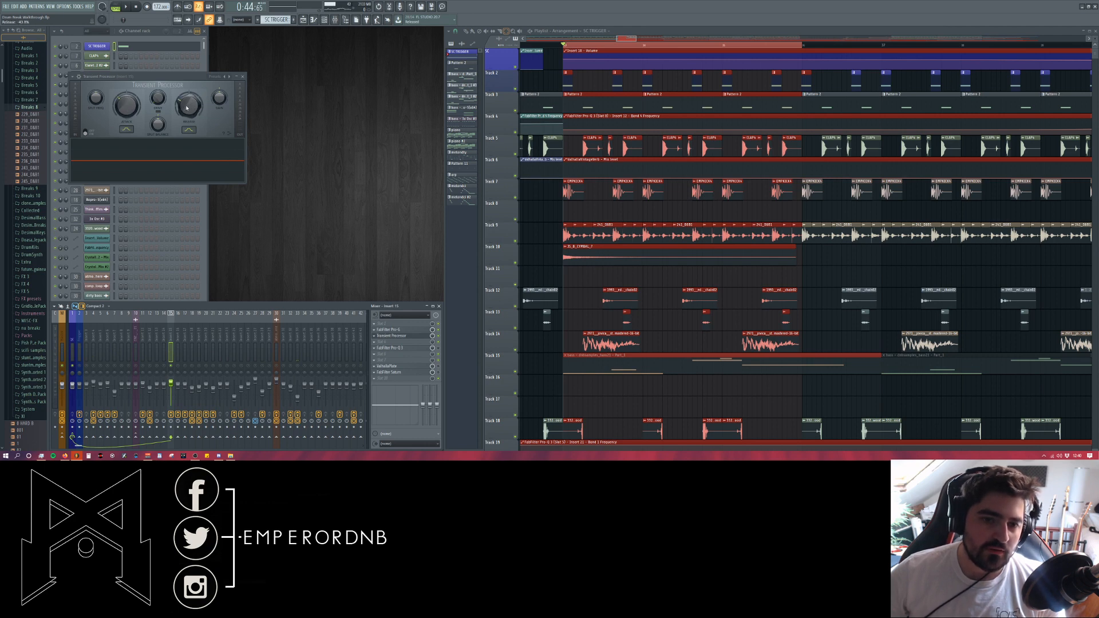
key(F6)
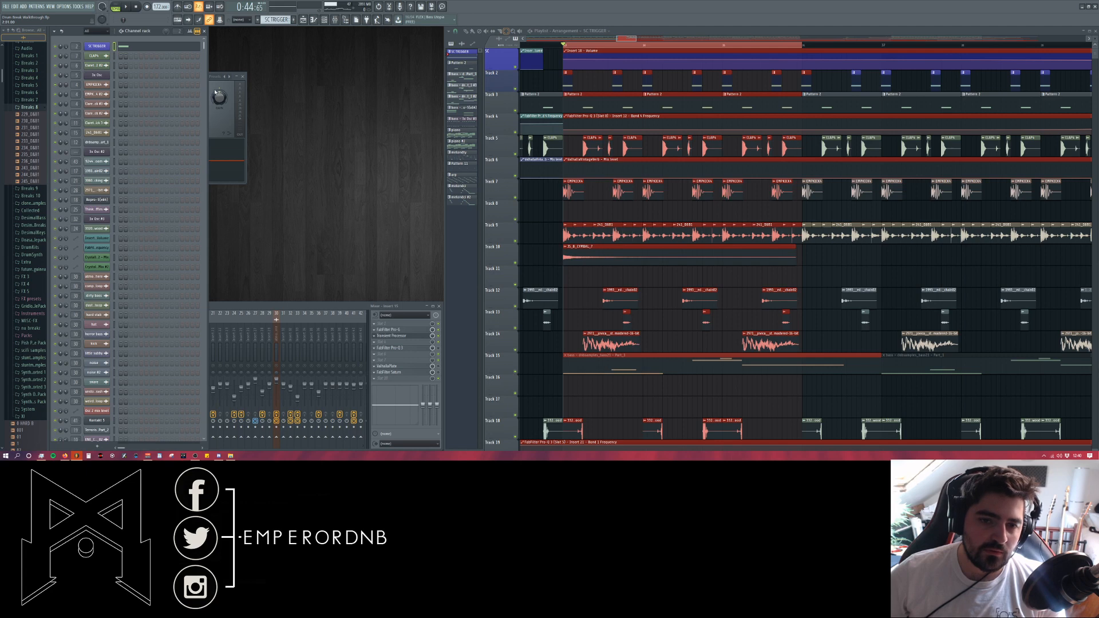
click(214, 91)
drag(200, 76, 377, 101)
- Play the loop and toggle the Transient Processor's bypass on the break's insert to compare the sound
key(space)
click(338, 308)
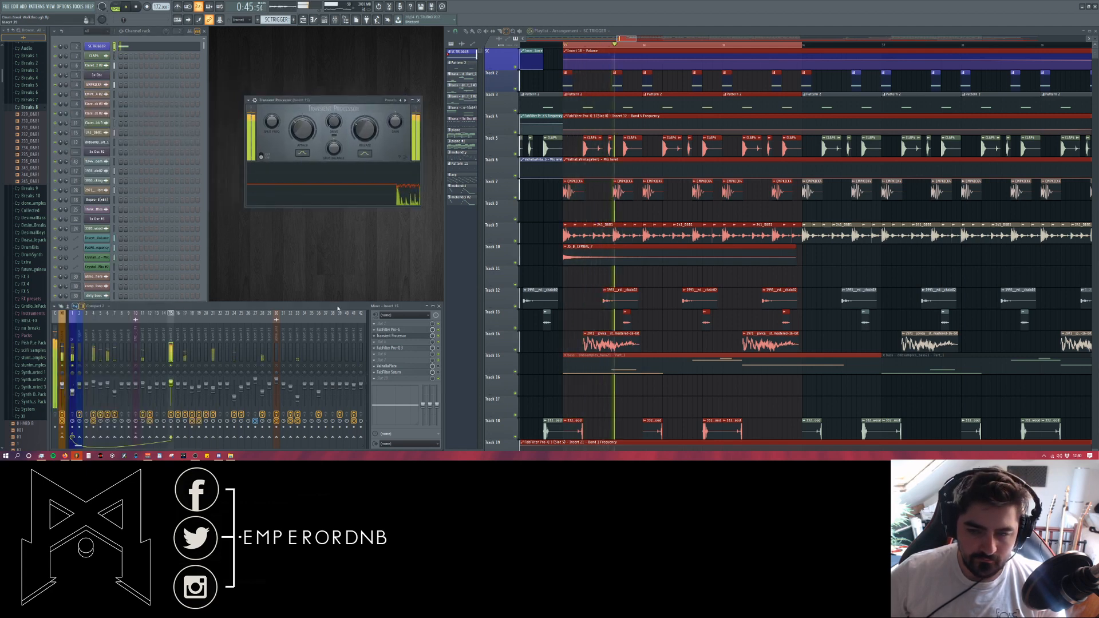
click(438, 336)
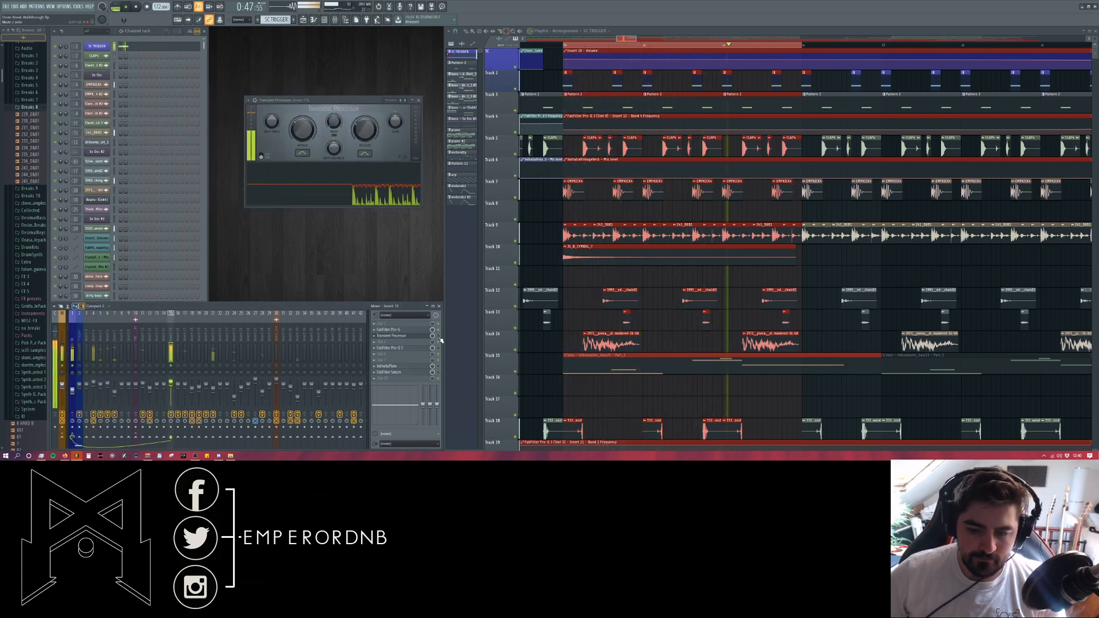
- Reopen Pro-G on the break's insert and adjust its attack time during playback
click(389, 329)
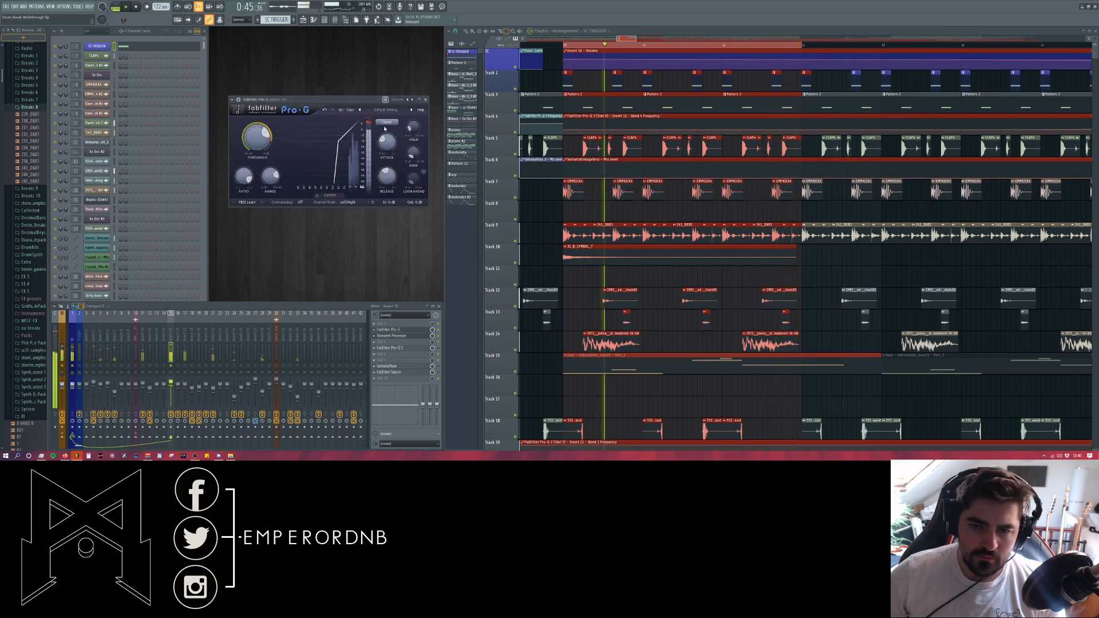
drag(387, 143, 390, 164)
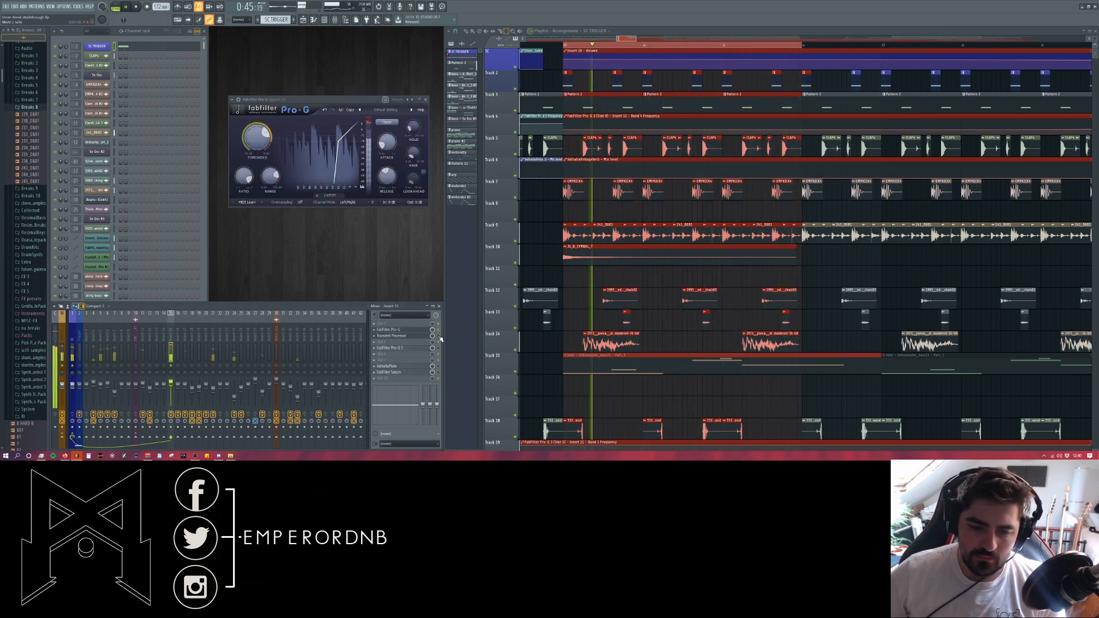
- Bring the break insert's Transient Processor back up, close Pro-G and play the loop to hear the shaped transients
key(space)
click(515, 89)
key(space)
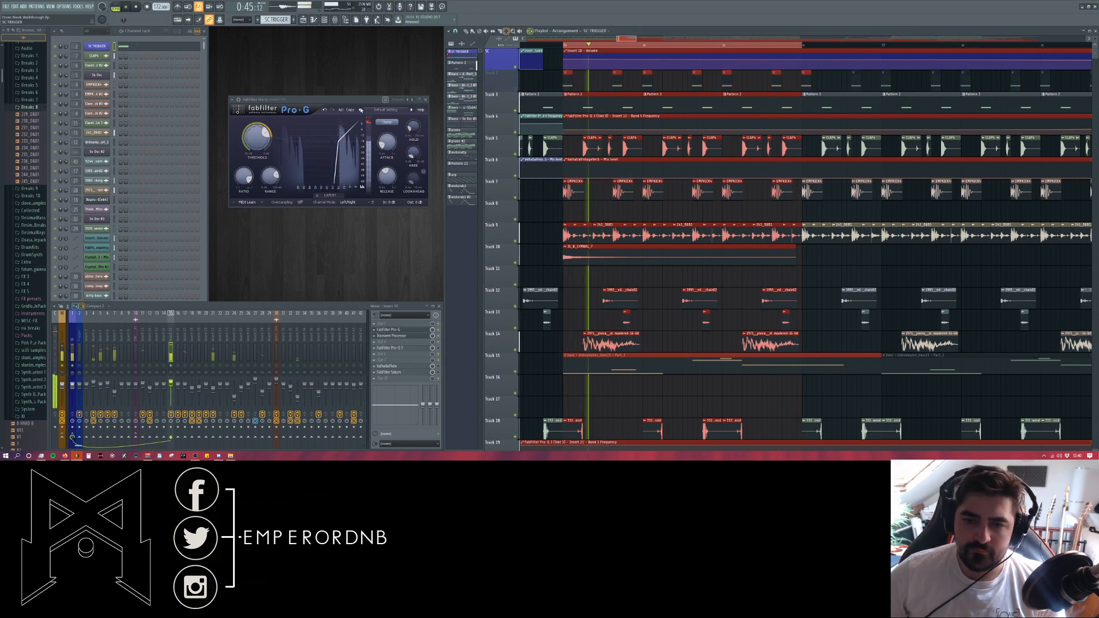
click(427, 337)
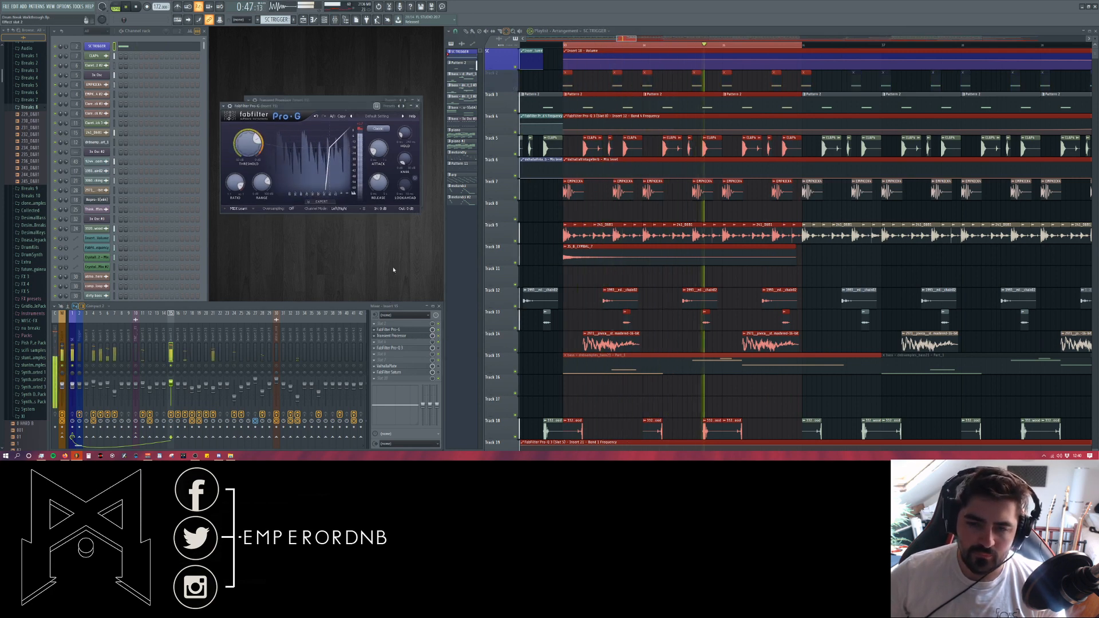
click(409, 337)
key(space)
click(416, 106)
click(412, 337)
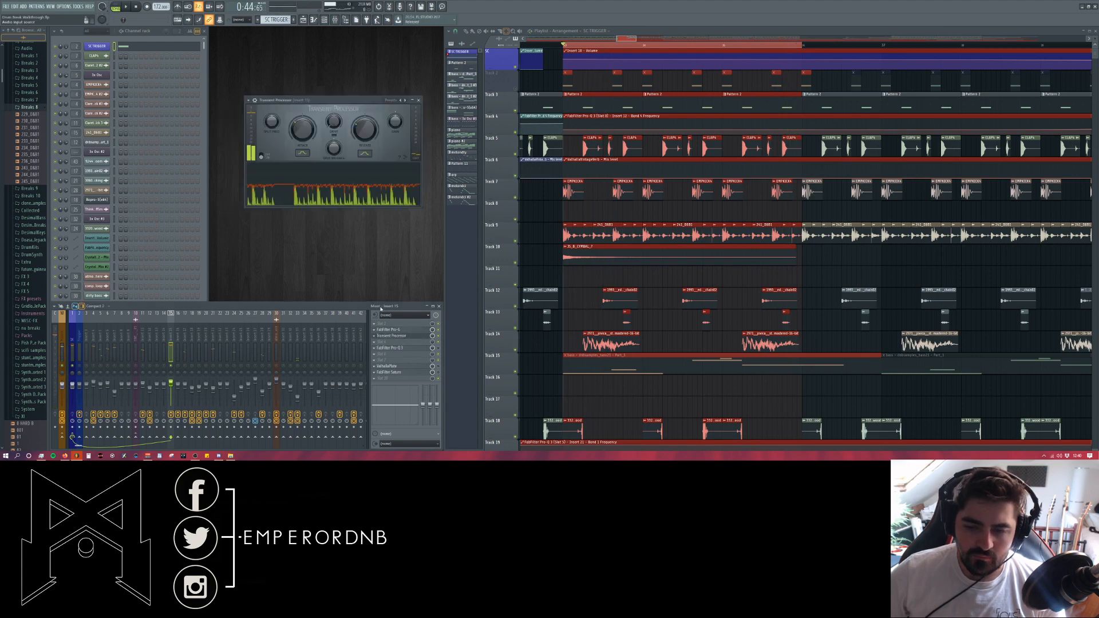
key(space)
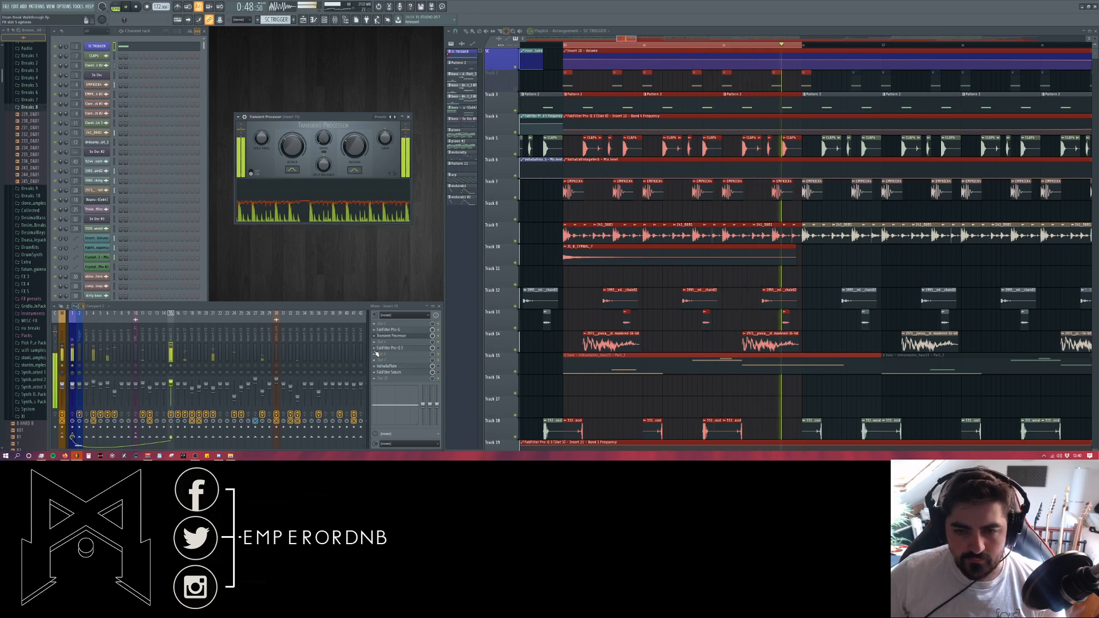
key(space)
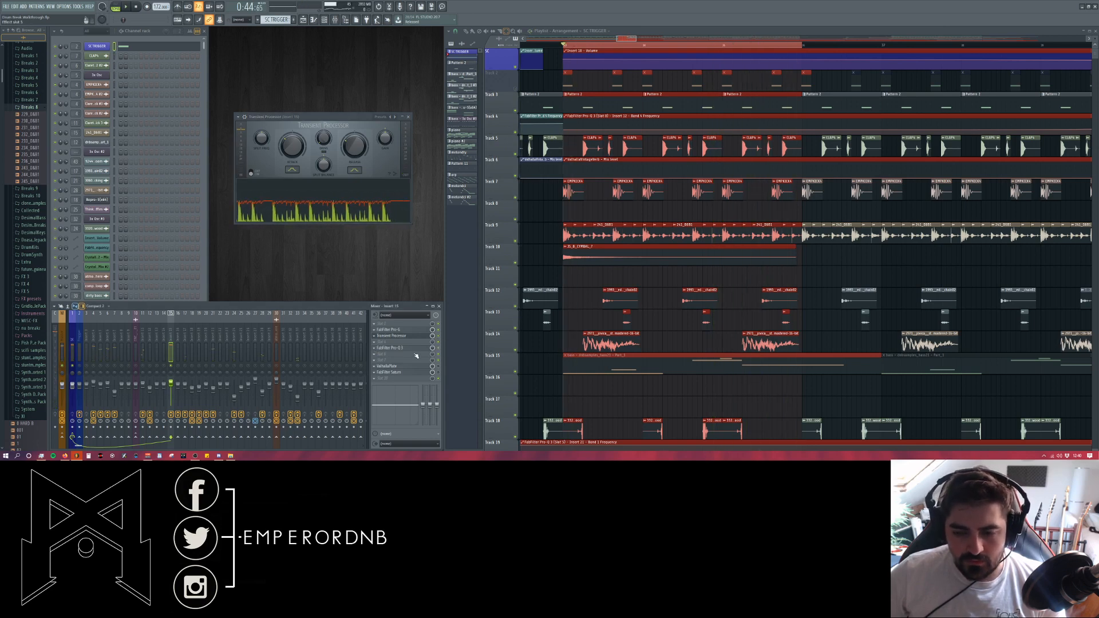
- Open Pro-Q 3 on the break's insert, move its window clear of the mixer and play the loop through it
click(417, 354)
click(361, 323)
click(391, 348)
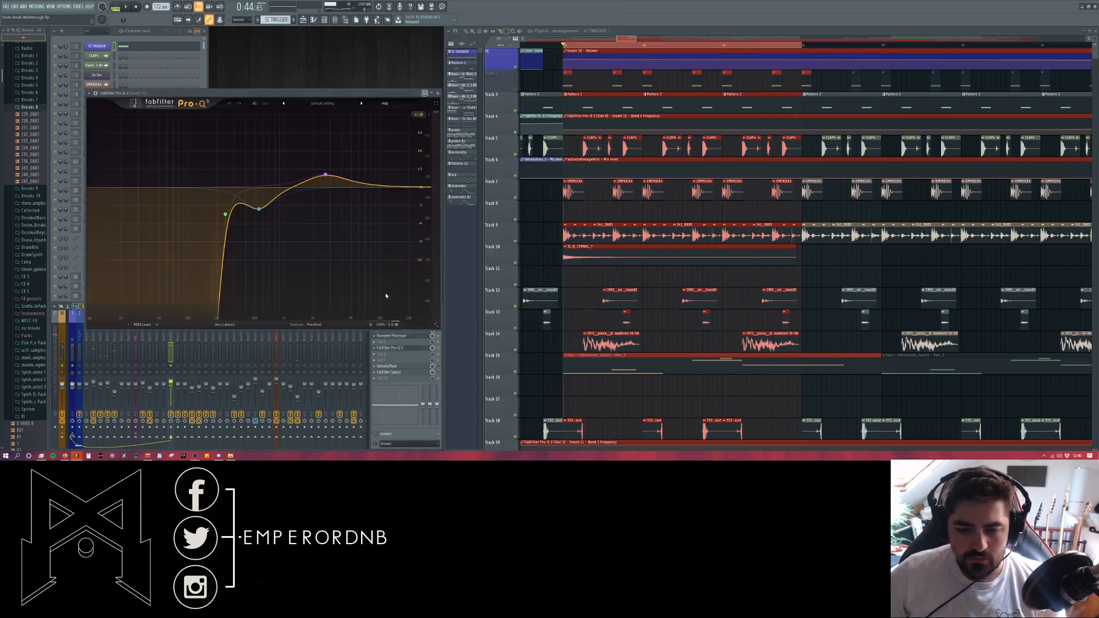
key(space)
drag(387, 95, 539, 58)
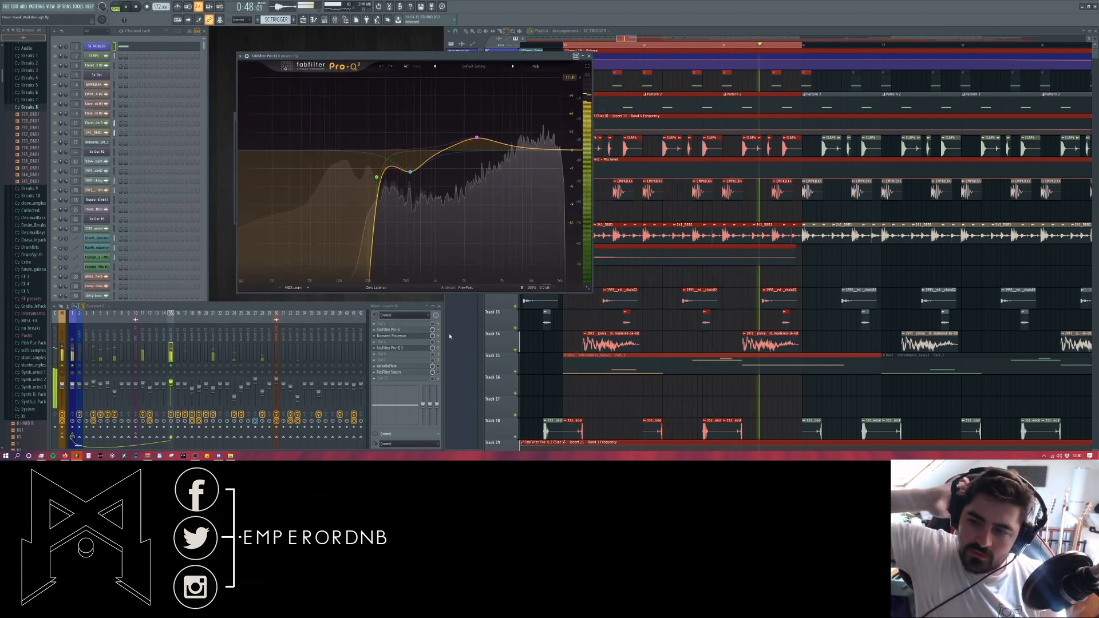
key(space)
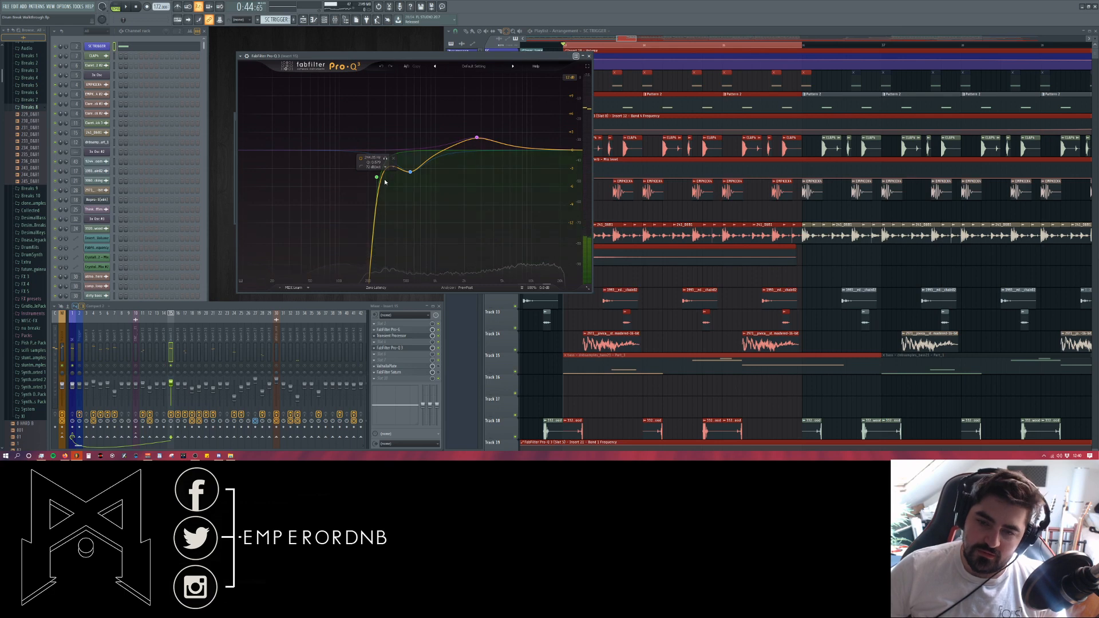
- Check the Pro-Q 3 bands on the break and deepen the mid-range cut slightly during playback
mouse_move(405, 171)
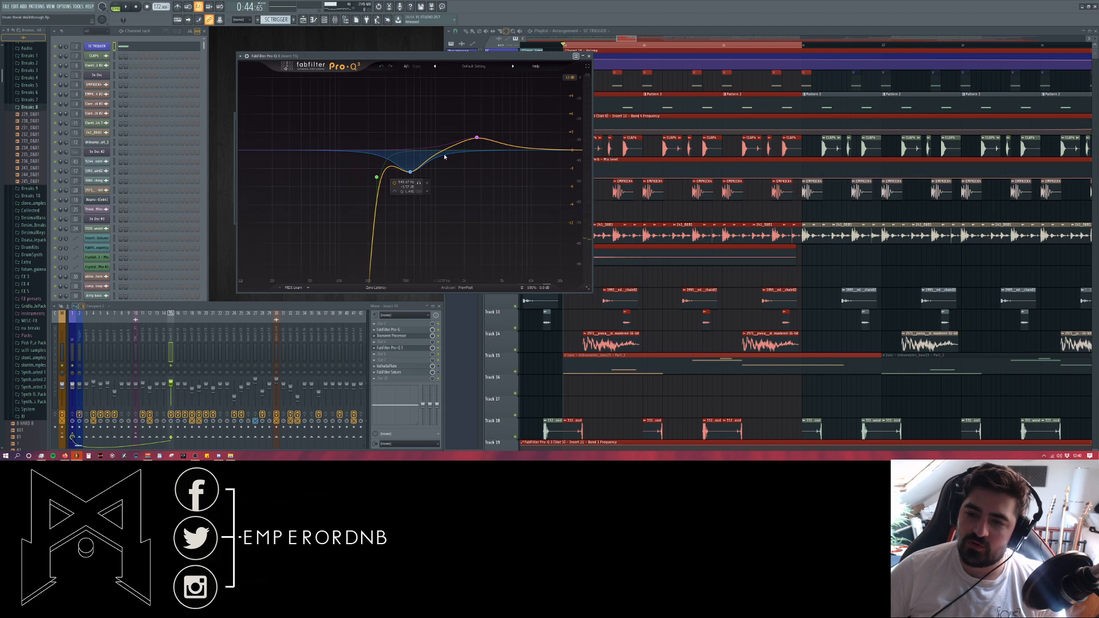
mouse_move(458, 148)
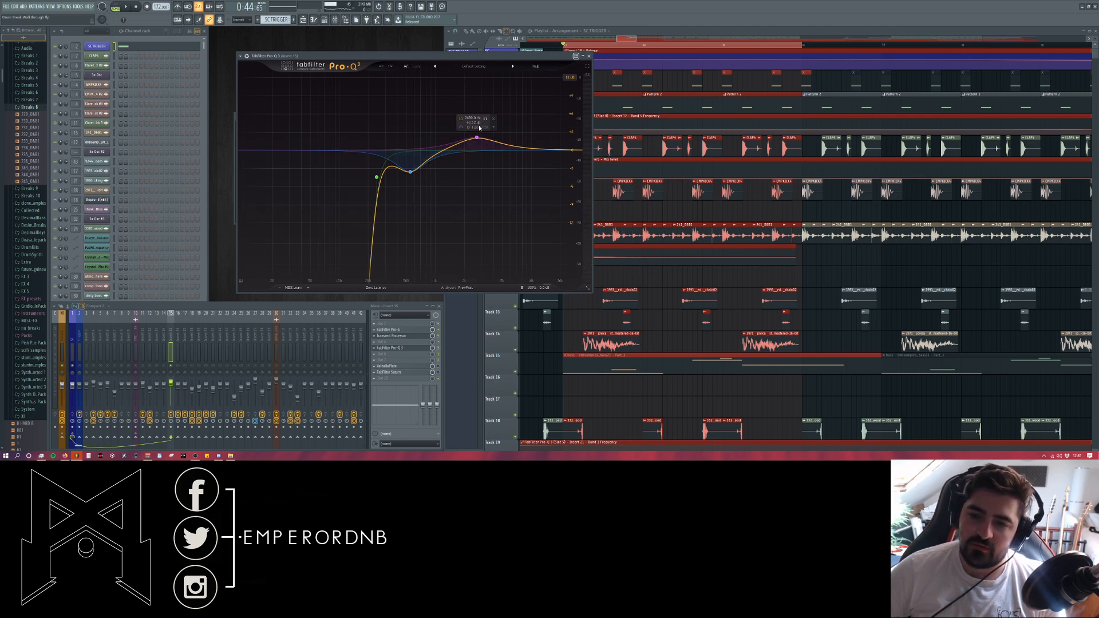
click(477, 140)
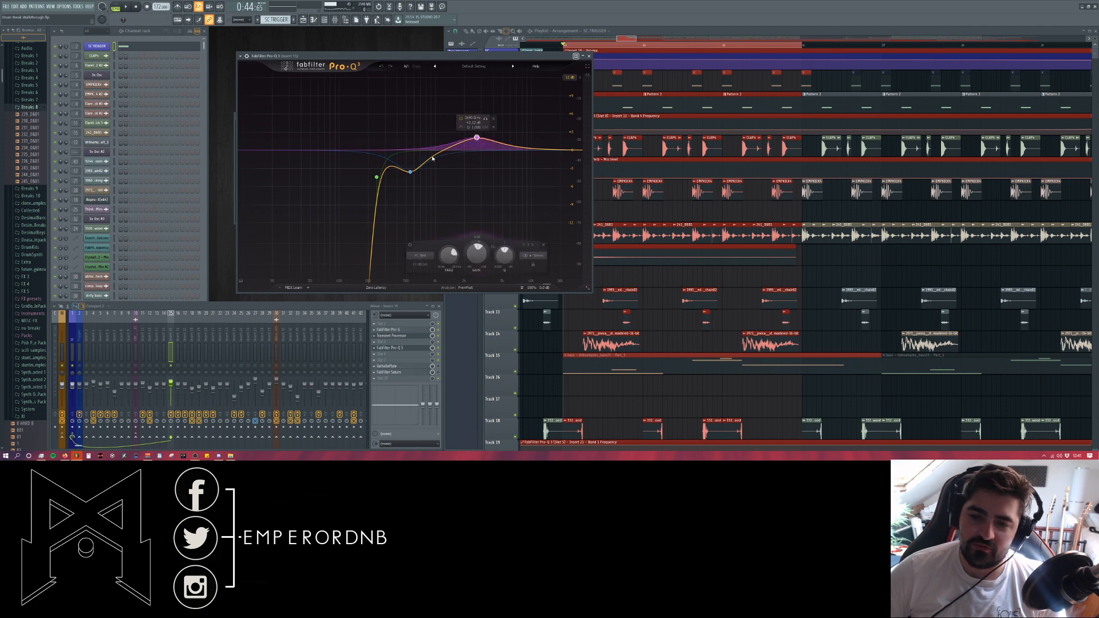
click(406, 153)
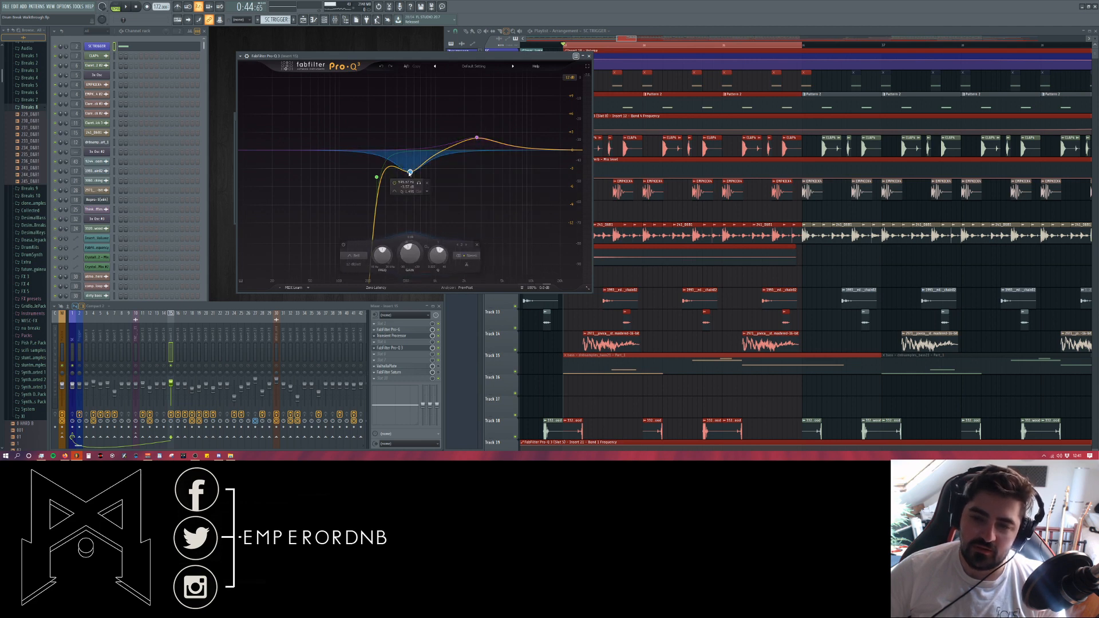
key(space)
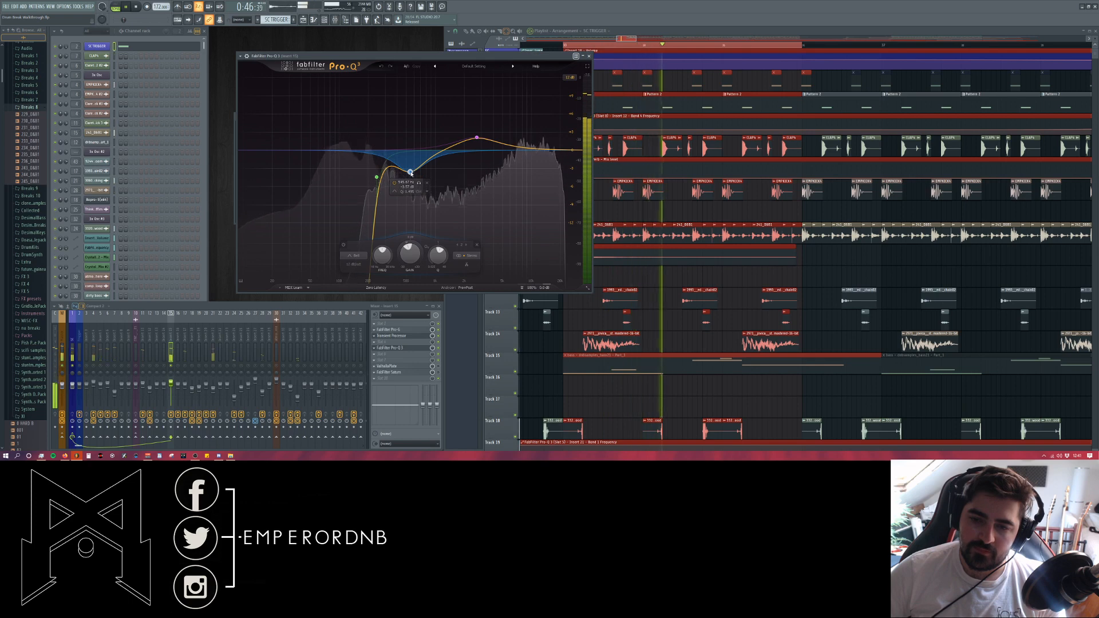
mouse_move(410, 173)
mouse_down()
mouse_move(409, 152)
mouse_move(409, 176)
mouse_up()
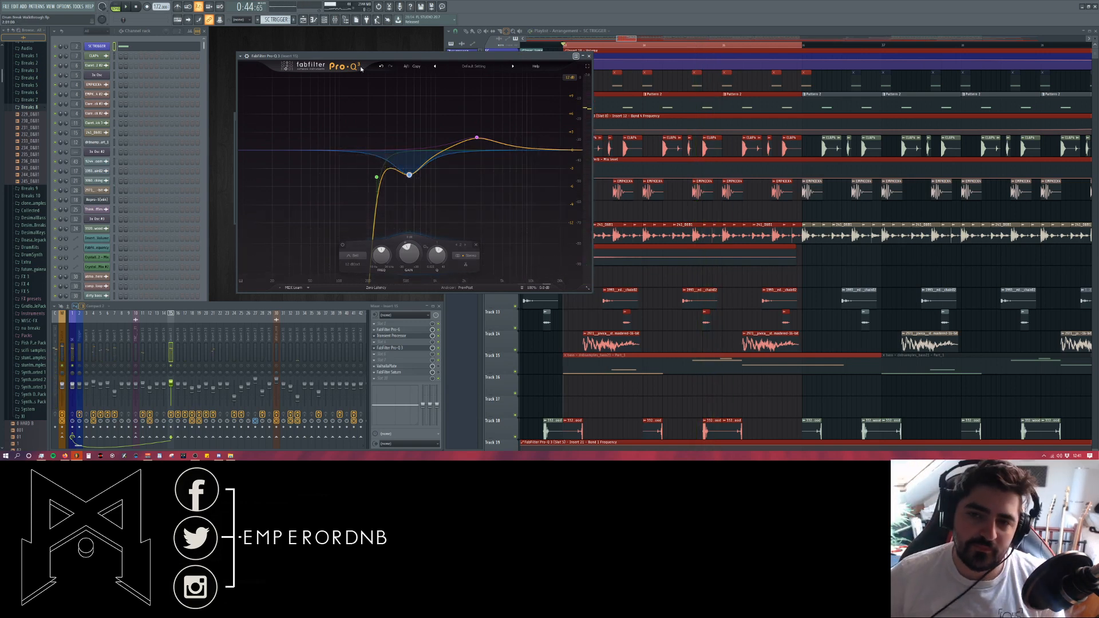
- Move Pro-Q 3 off the arrangement and play the loop briefly to check the break's EQ
drag(393, 58, 298, 51)
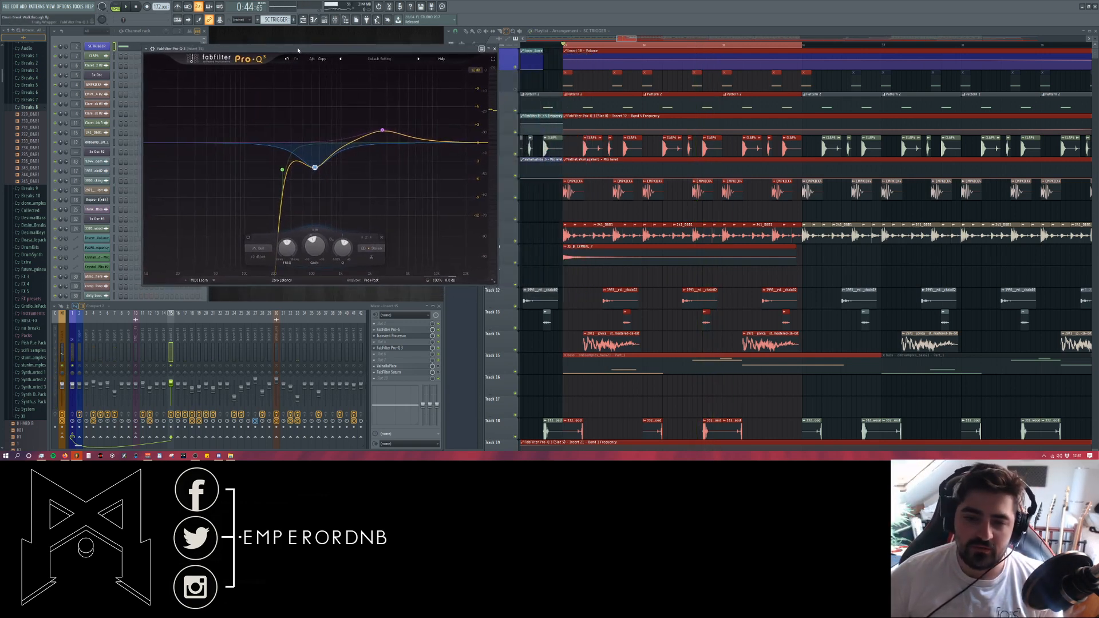
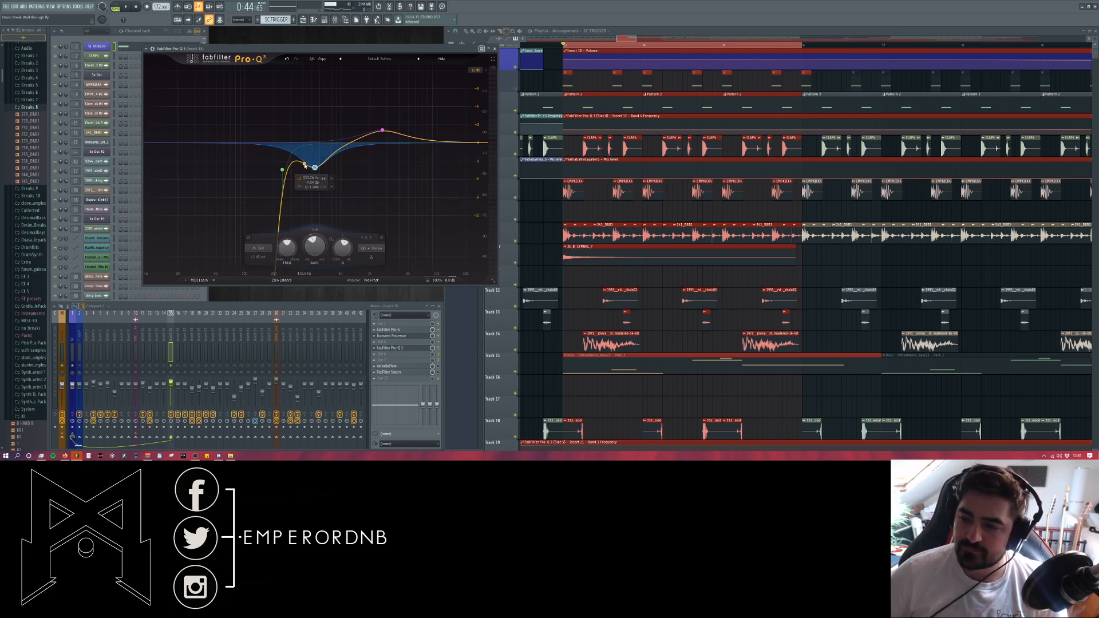
key(space)
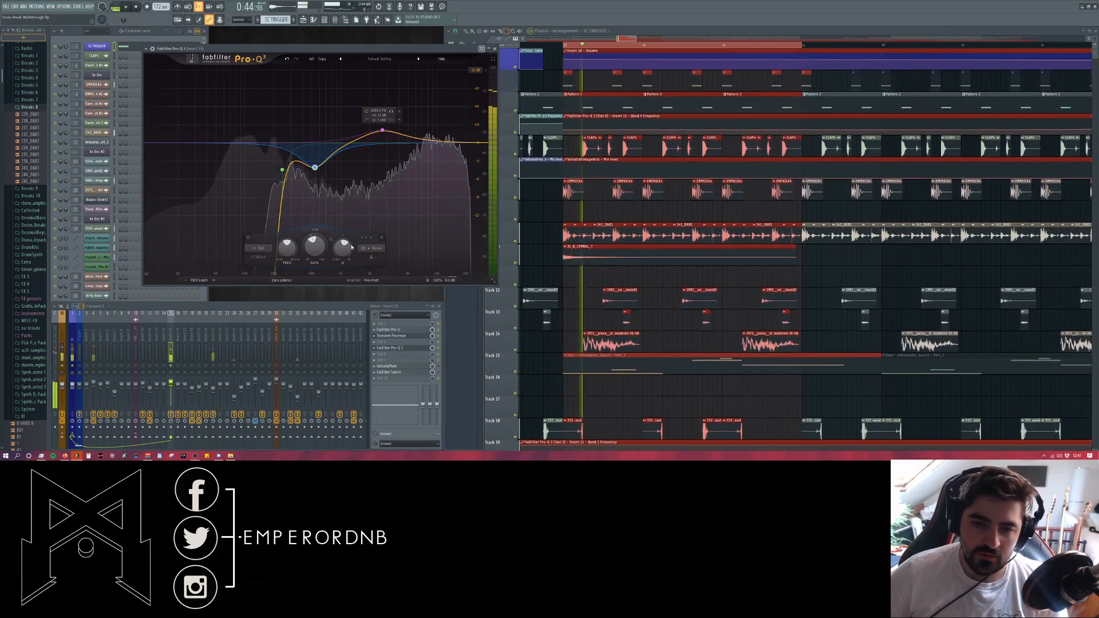
key(space)
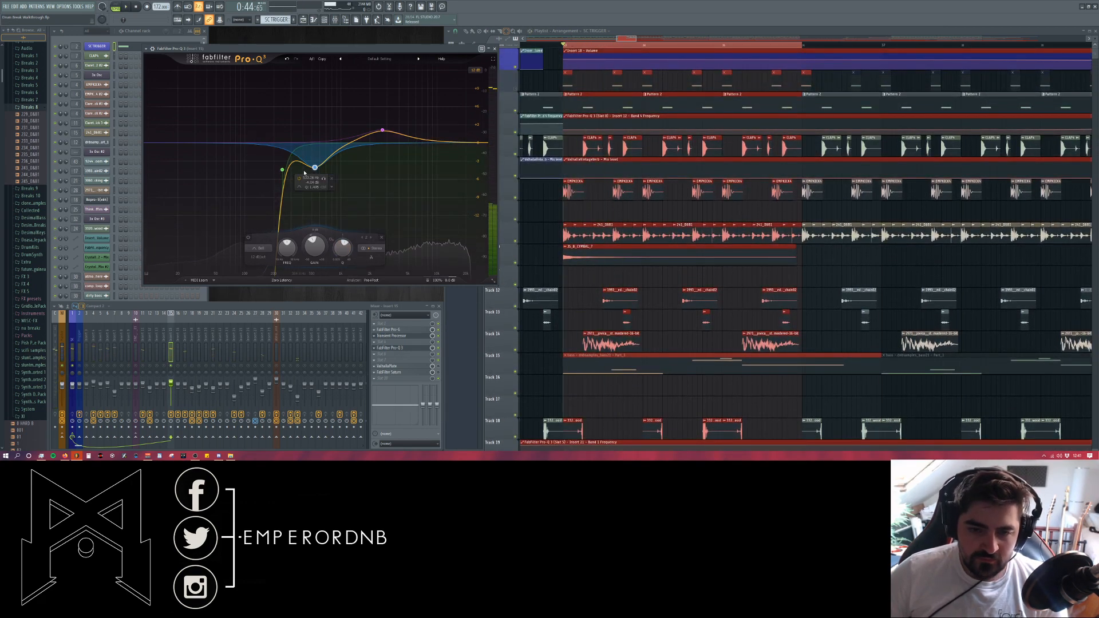
- Open ValhallaPlate on the break's insert, close Pro-Q 3 and reposition the reverb window while the loop plays
click(408, 366)
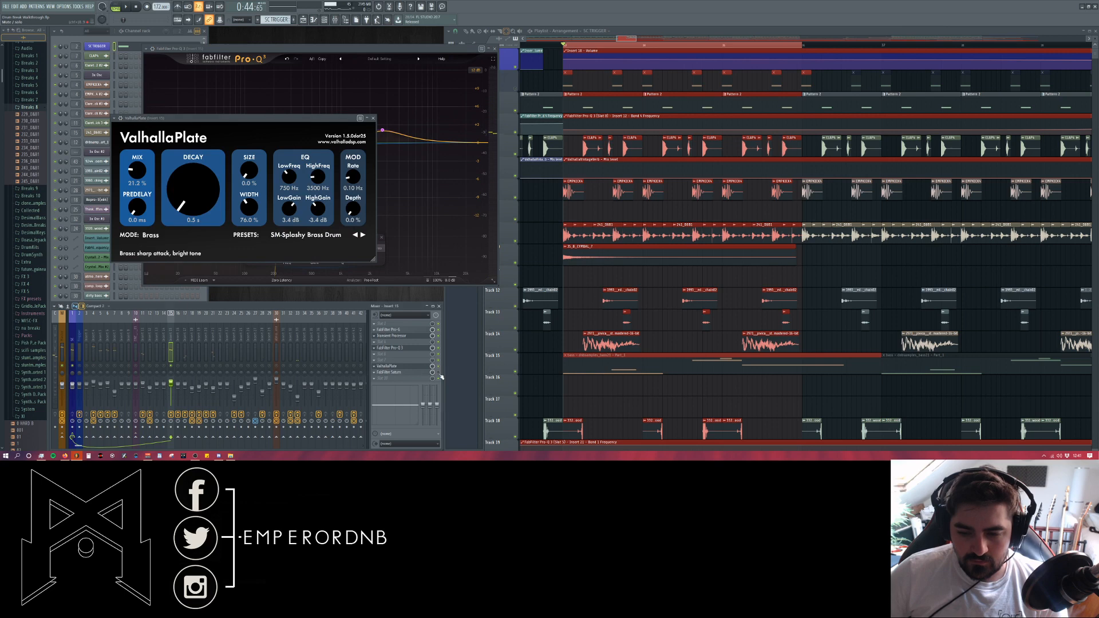
click(420, 367)
click(420, 367)
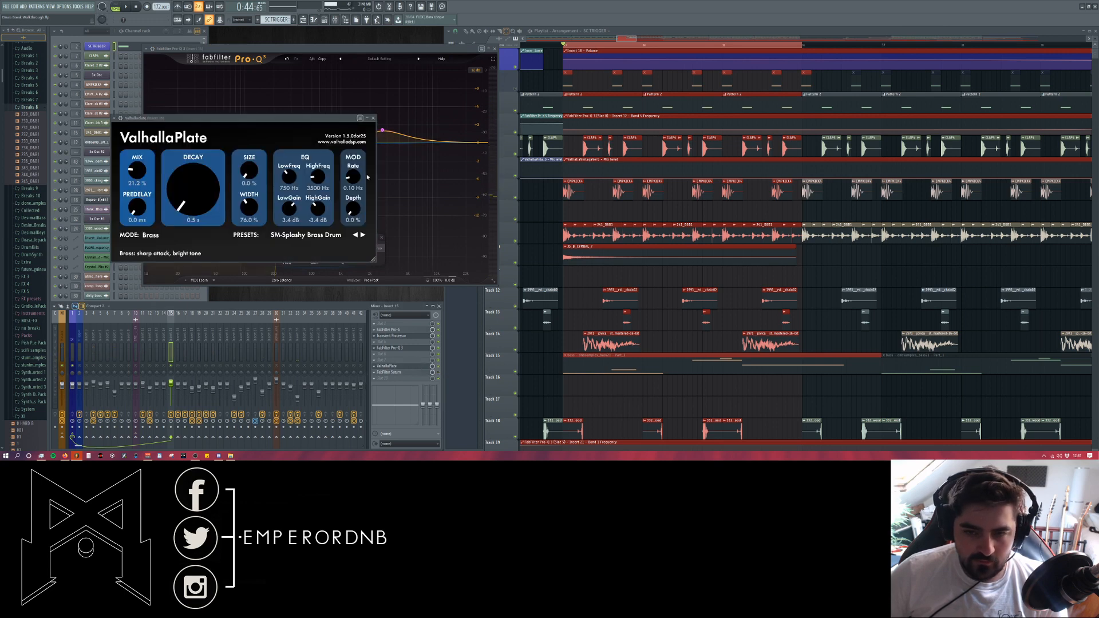
click(496, 50)
key(space)
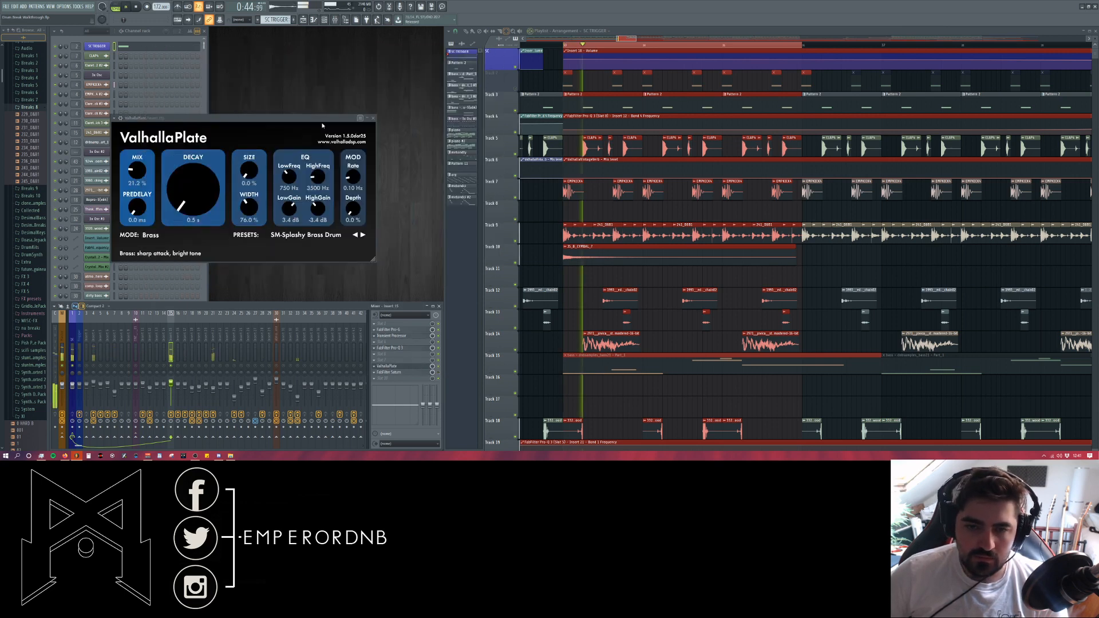
drag(320, 122, 399, 109)
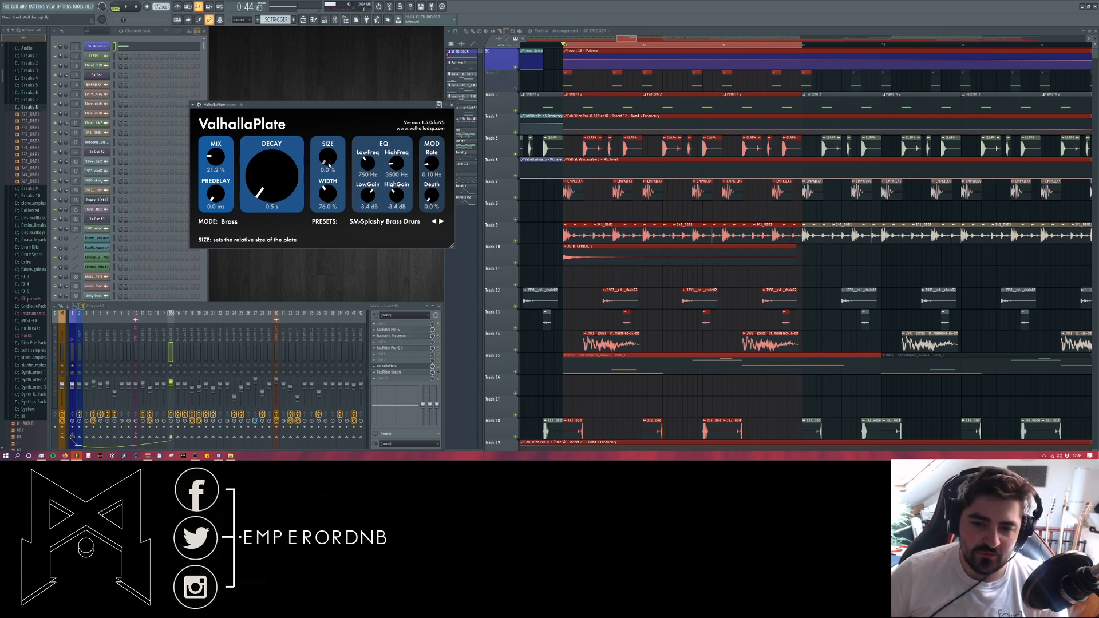
- Bring ValhallaPlate's size down to 0.0 % while auditioning the loop, and close the reverb
key(space)
drag(327, 163, 331, 287)
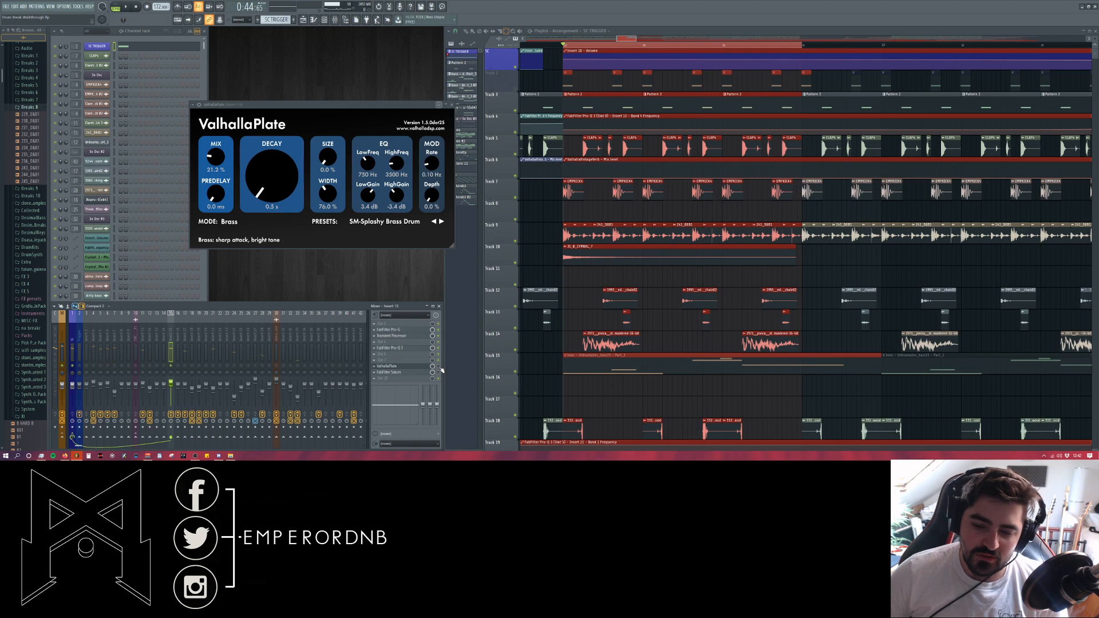
click(454, 105)
key(space)
click(358, 309)
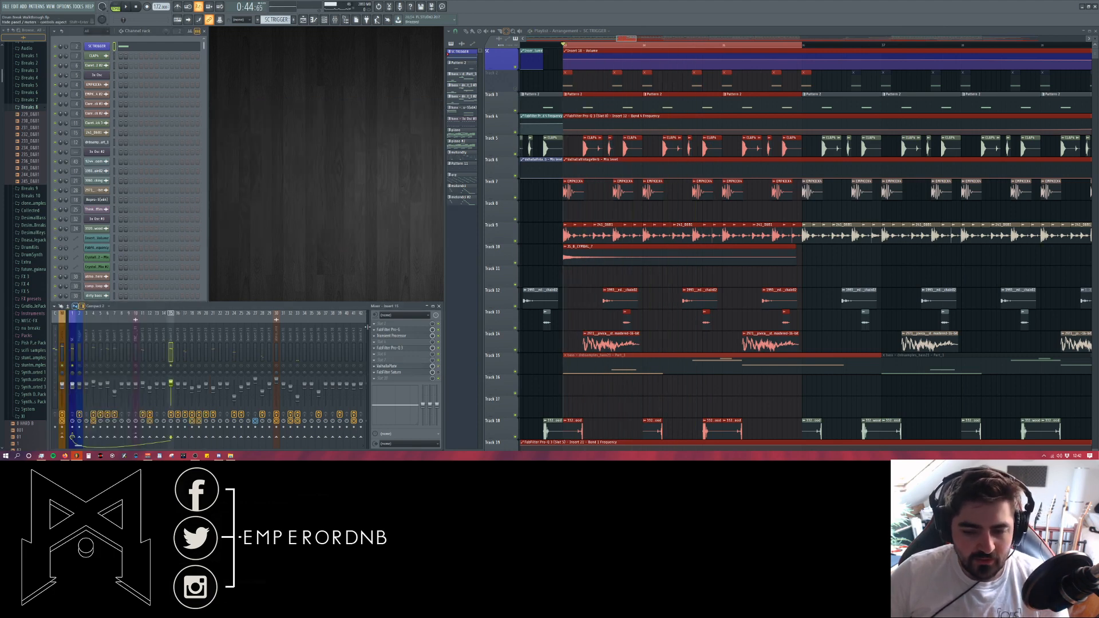
- Reopen ValhallaPlate, open FabFilter Saturn on the same insert and close ValhallaPlate so only Saturn stays open
click(395, 366)
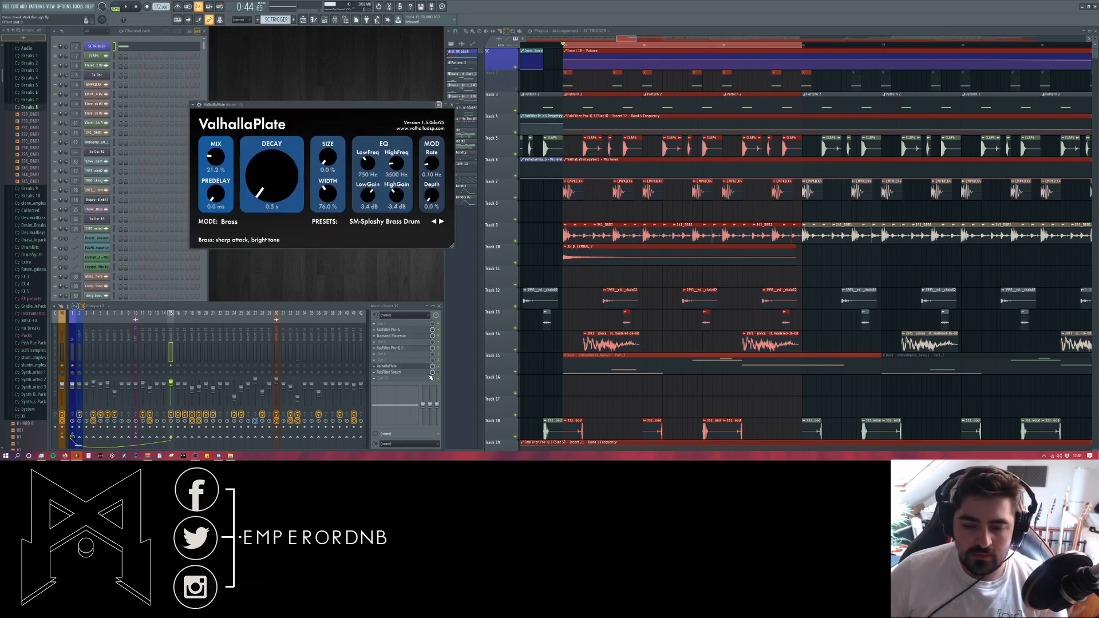
click(430, 372)
drag(433, 109, 433, 135)
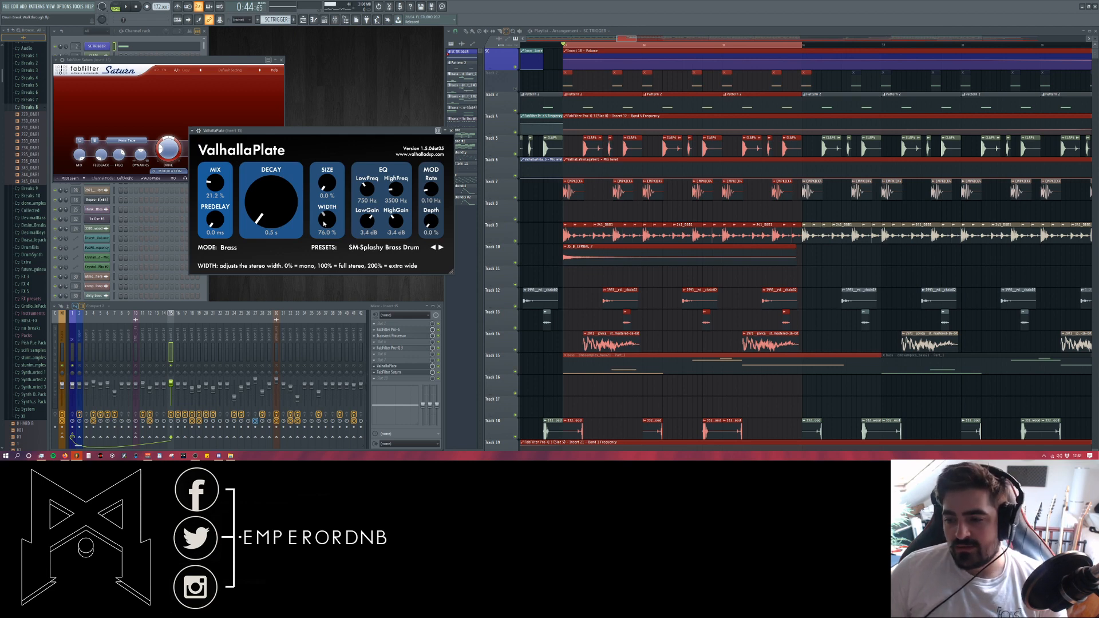
drag(316, 131, 323, 141)
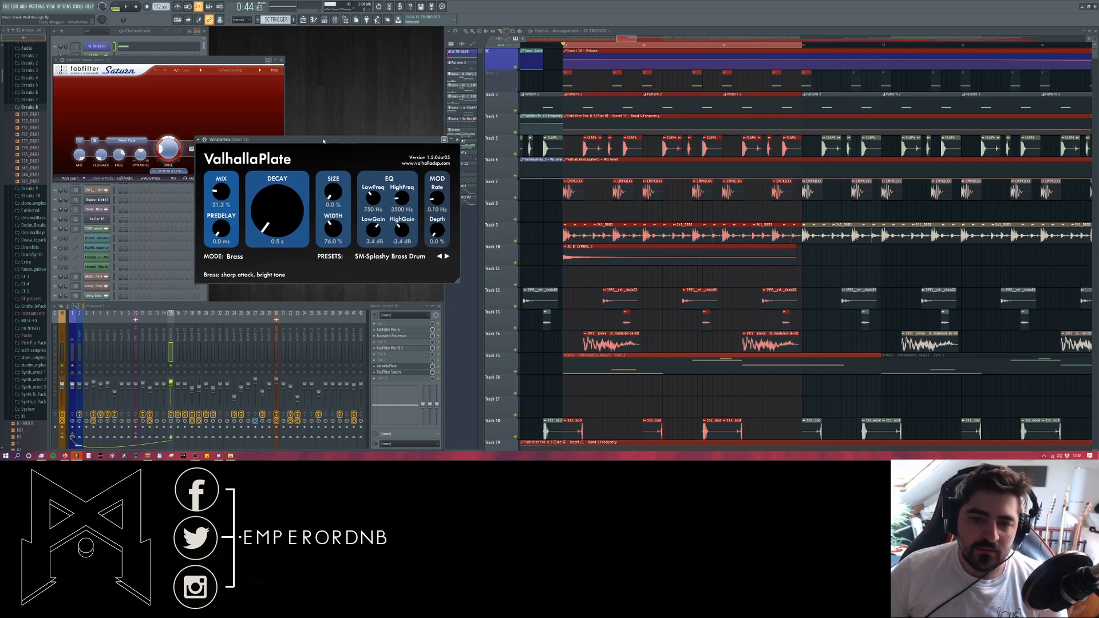
click(456, 139)
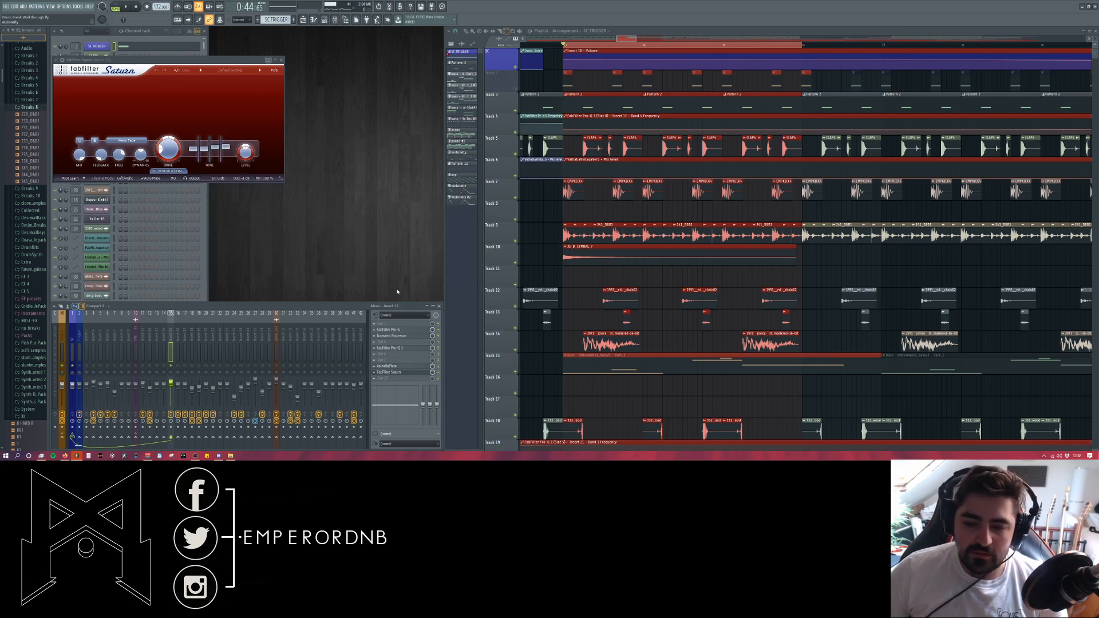
click(404, 373)
click(404, 372)
click(456, 139)
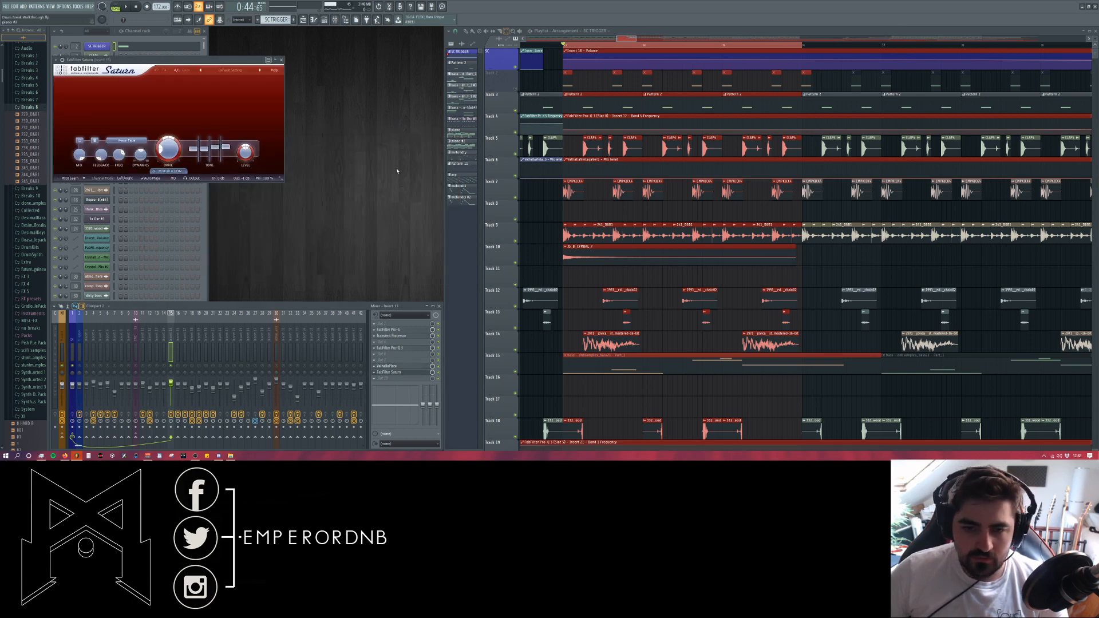
- Move Saturn clear of the channel rack while playing the loop
key(space)
drag(207, 65, 349, 85)
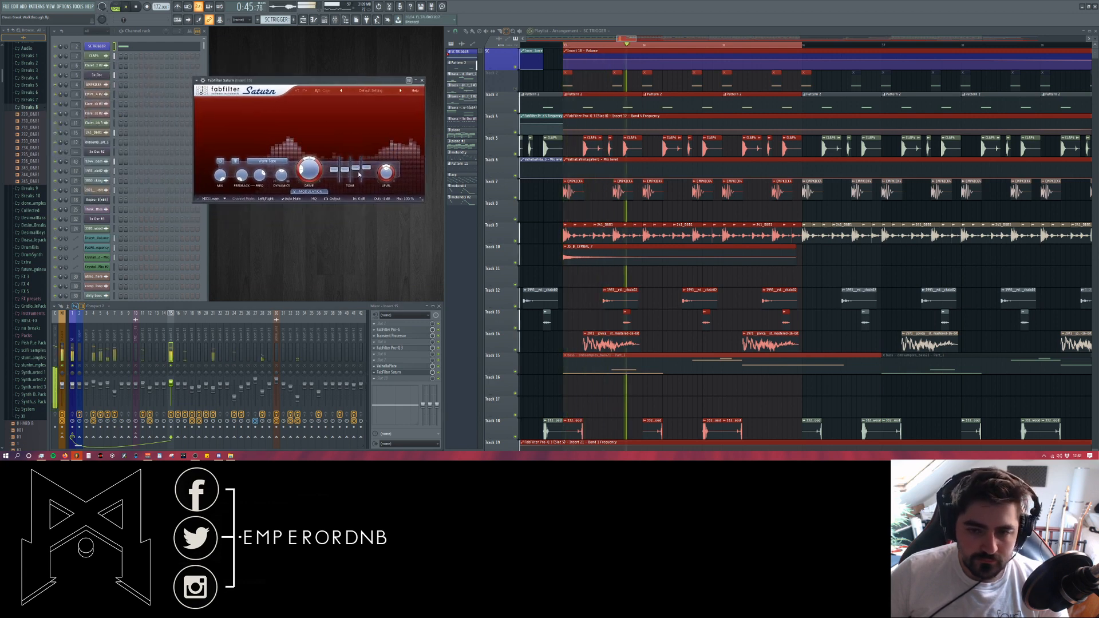
key(space)
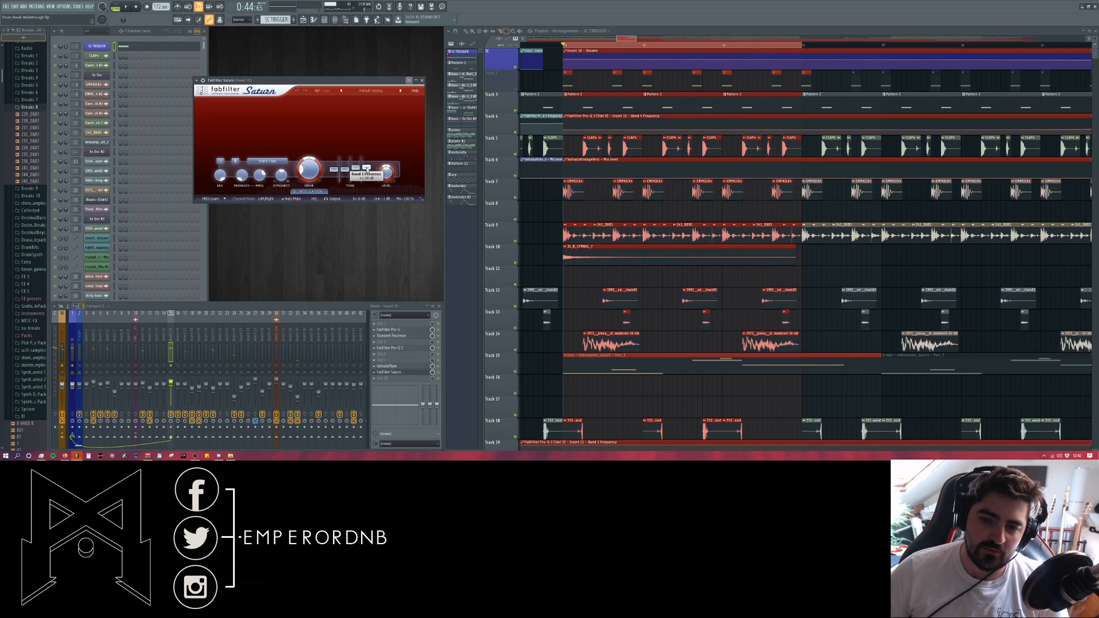
- Audition the loop through Saturn, check its treble and presence tone settings, and bring the mixer back in front of the channel rack
click(328, 245)
key(space)
click(328, 130)
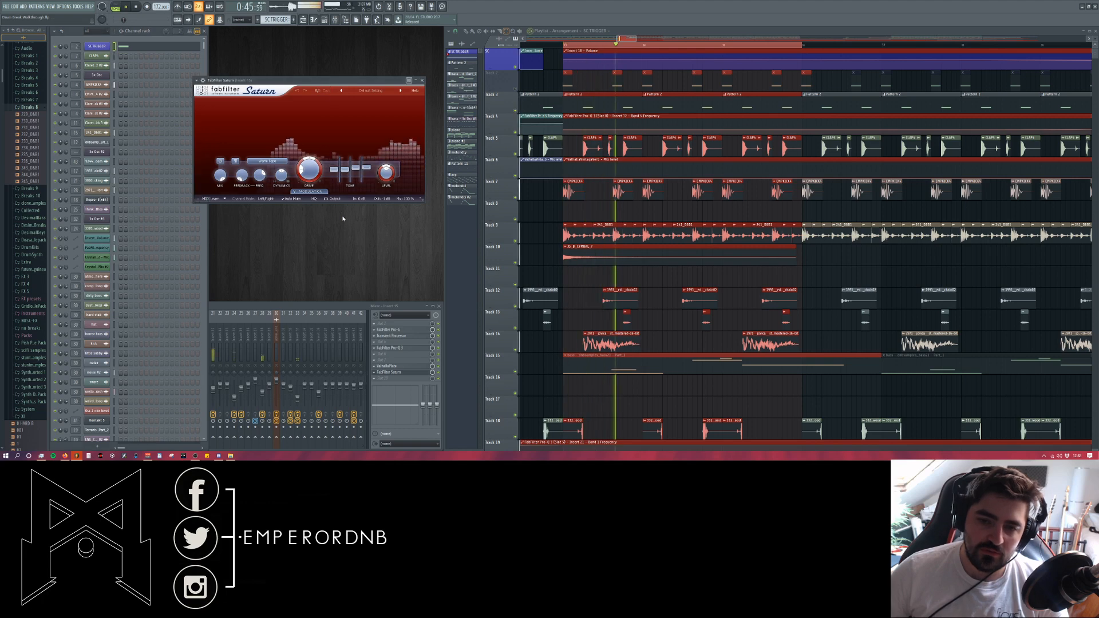
click(332, 307)
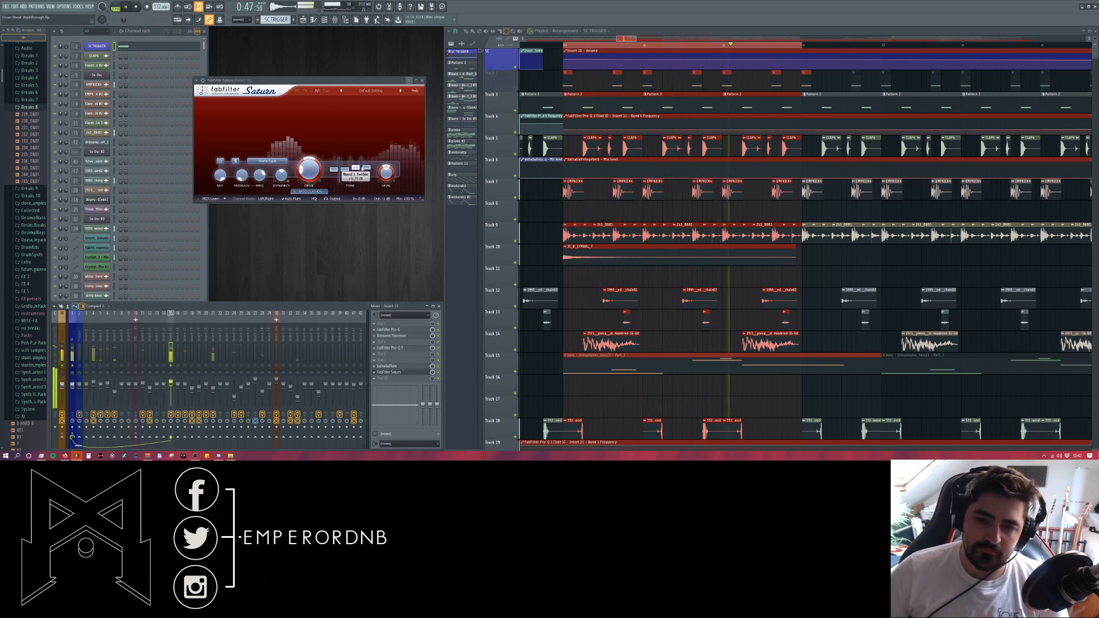
key(space)
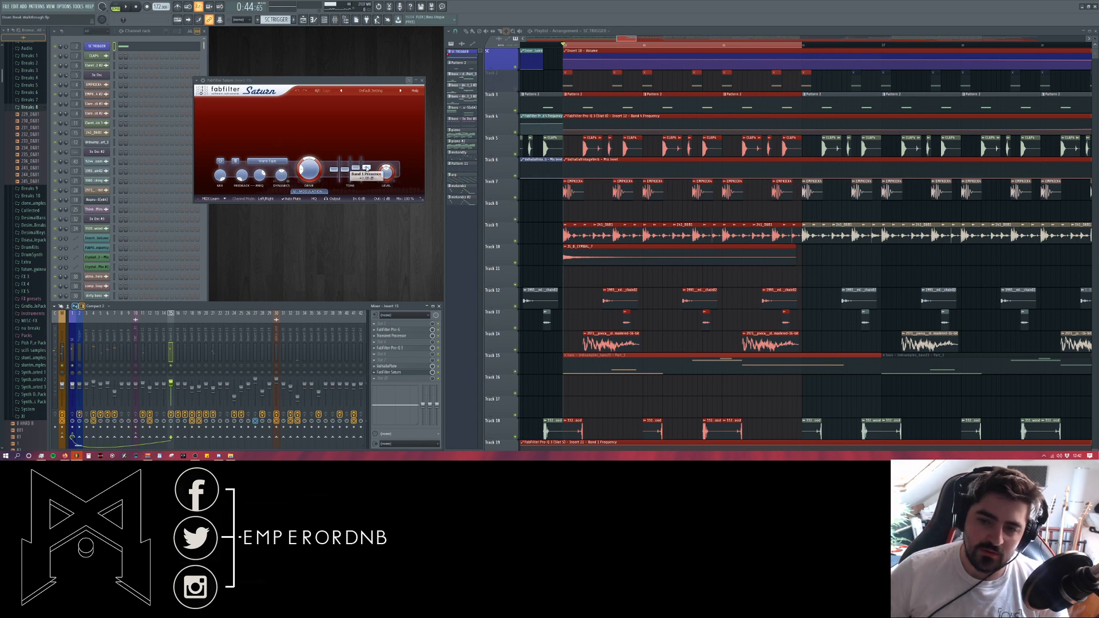
key(space)
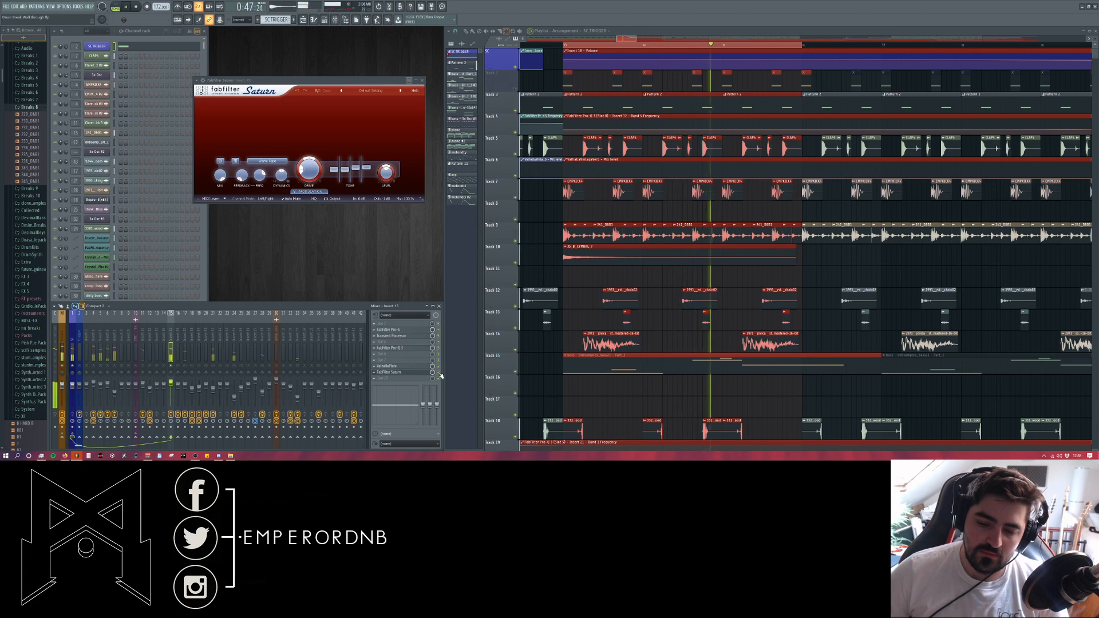
- Close FabFilter Saturn, solo and unsolo the break's mixer insert, and briefly play the loop
key(F6)
click(419, 81)
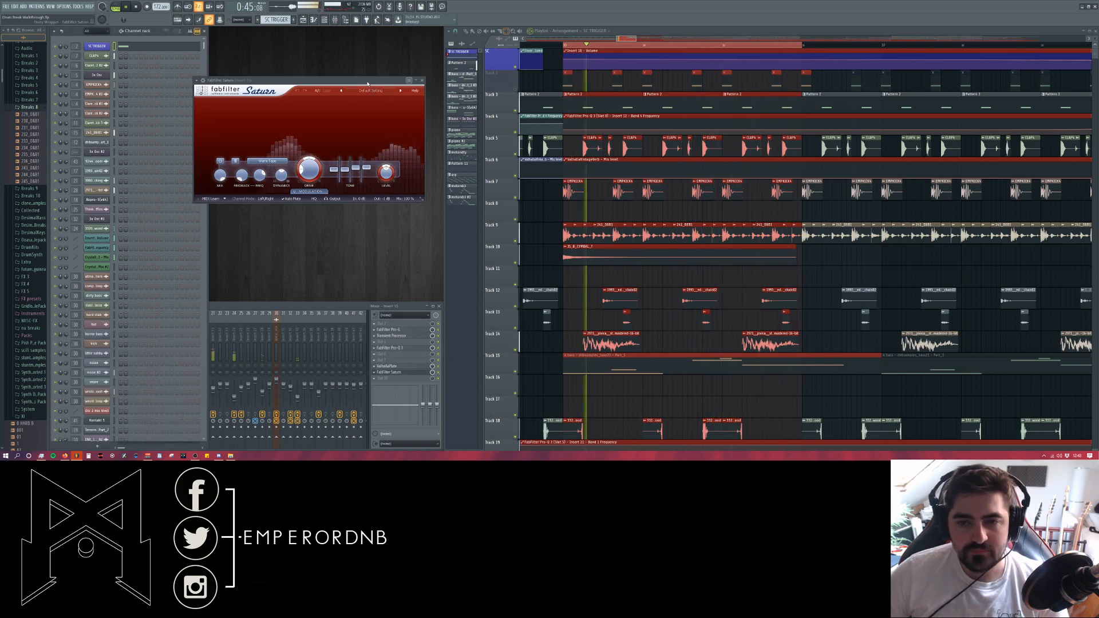
click(421, 81)
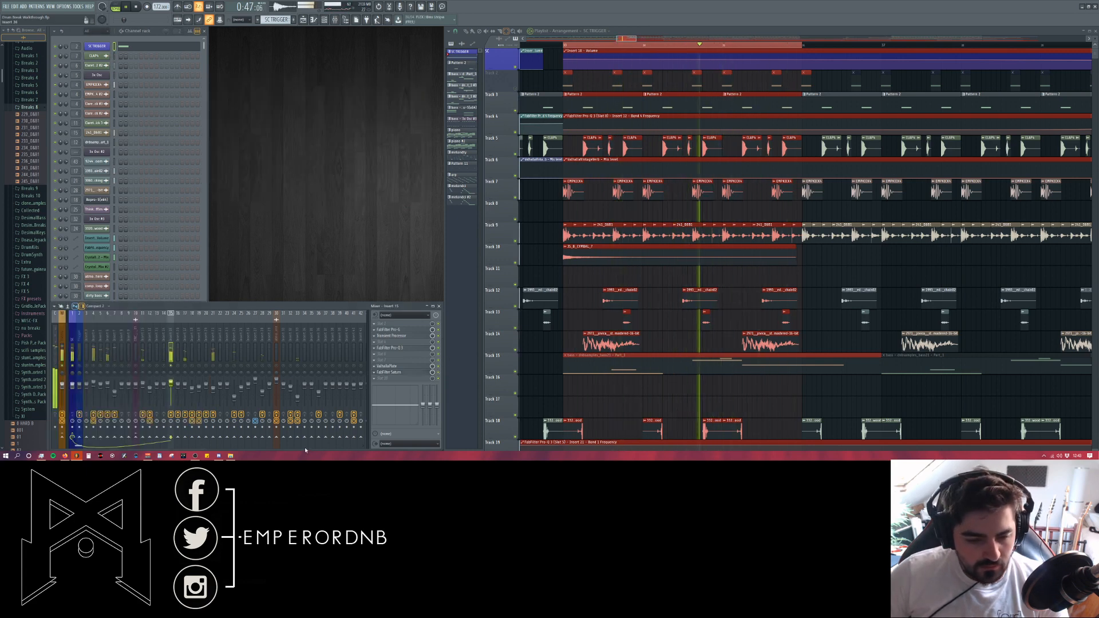
key(space)
right_click(171, 365)
right_click(171, 365)
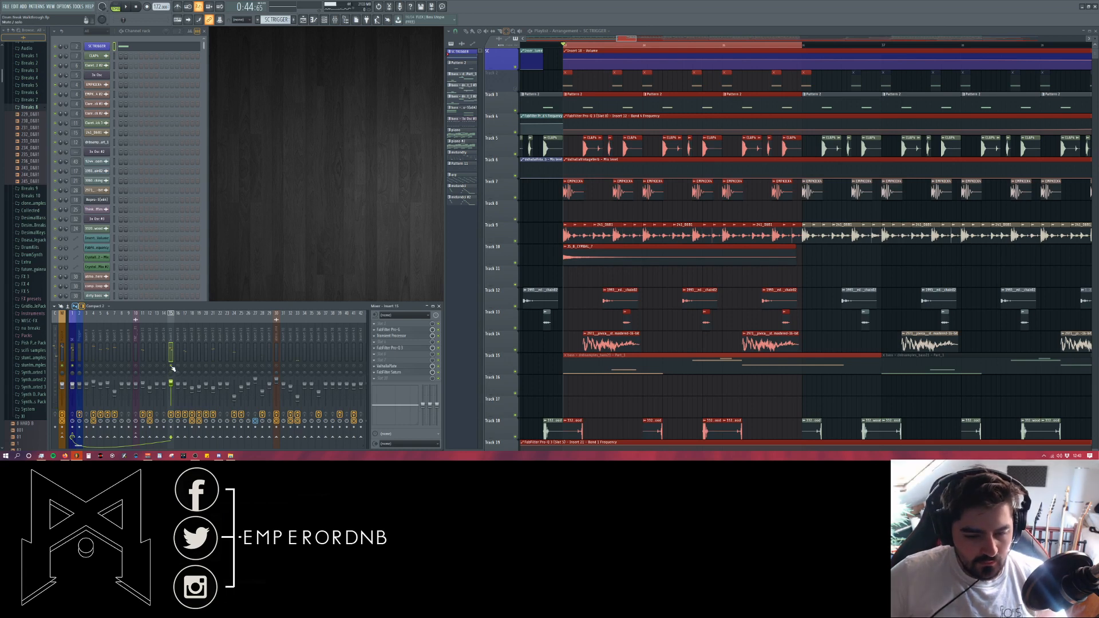
right_click(170, 365)
key(space)
key(space)
- Clear the playlist clip selection, look at the sidechain trigger pattern and the EMPKICK4 sample's settings, and close both windows
click(509, 96)
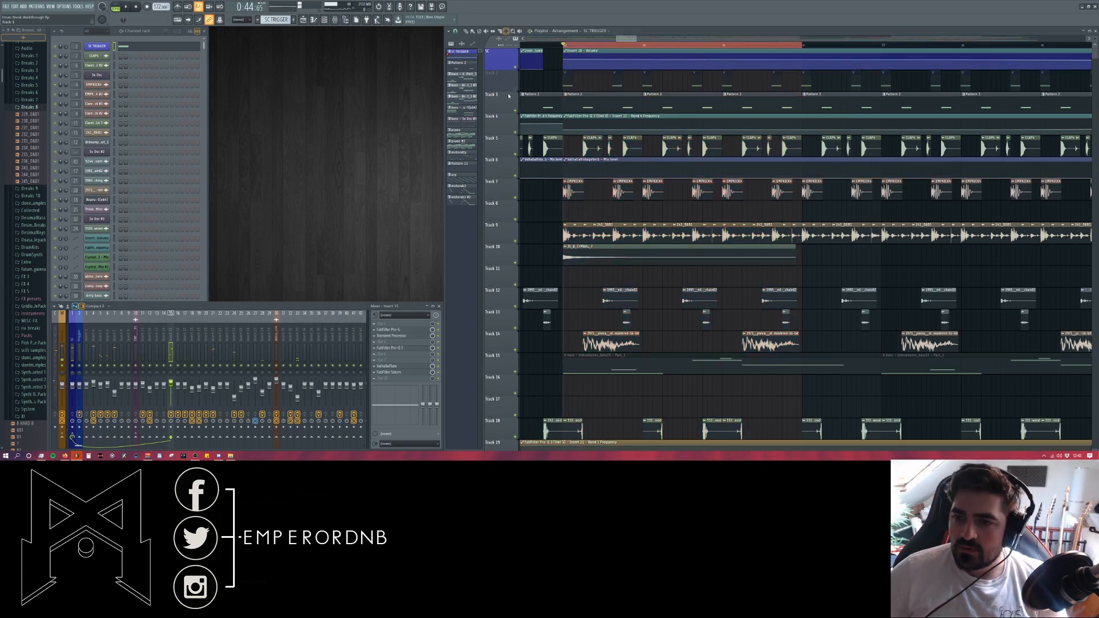
double_click(572, 83)
double_click(578, 196)
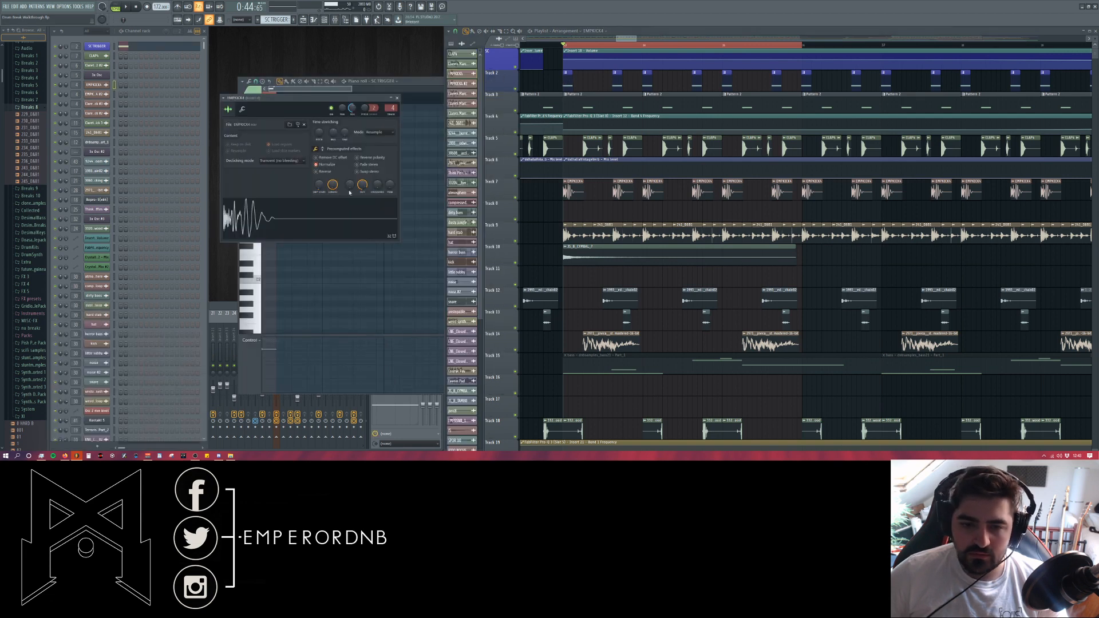
click(396, 98)
click(498, 81)
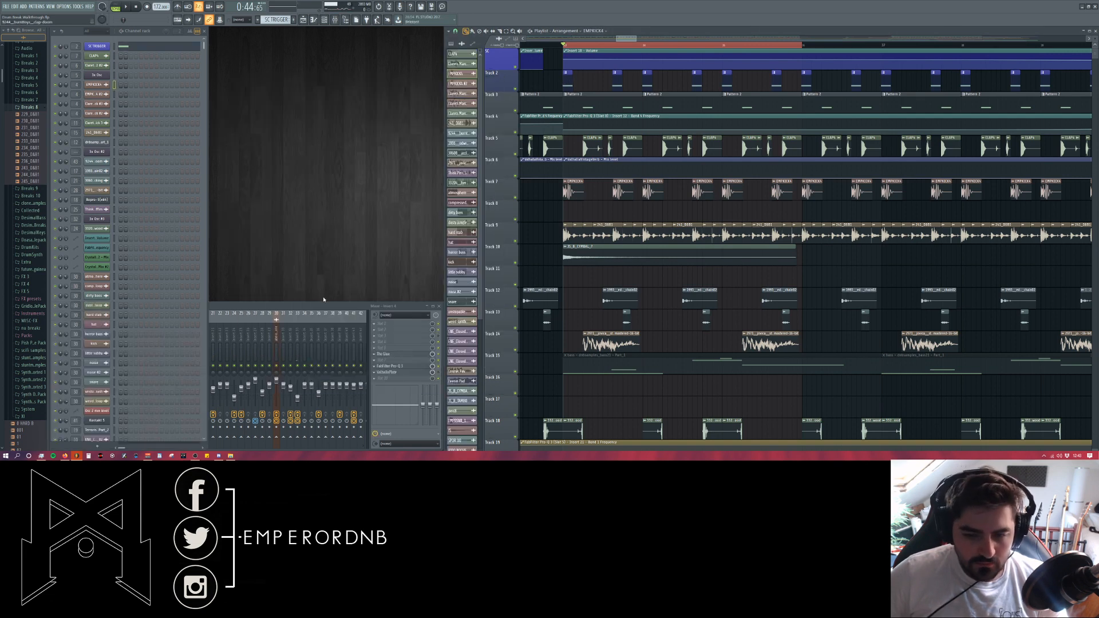
- Bring up the mixer and audition the loop with the sidechain trigger track muted and unmuted
key(F9)
key(space)
key(space)
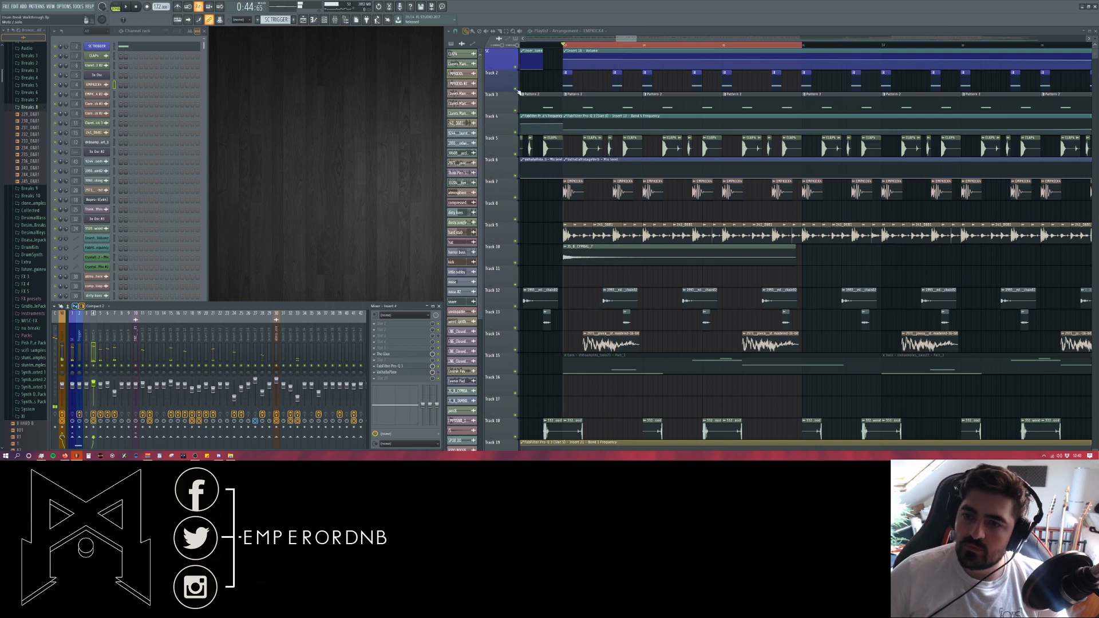
key(space)
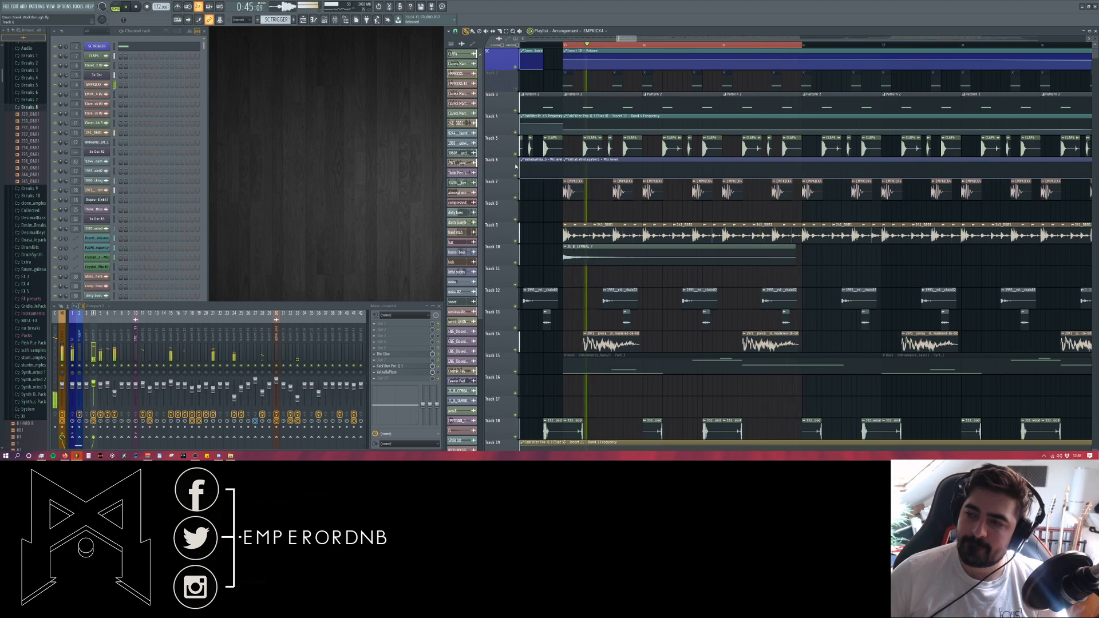
key(space)
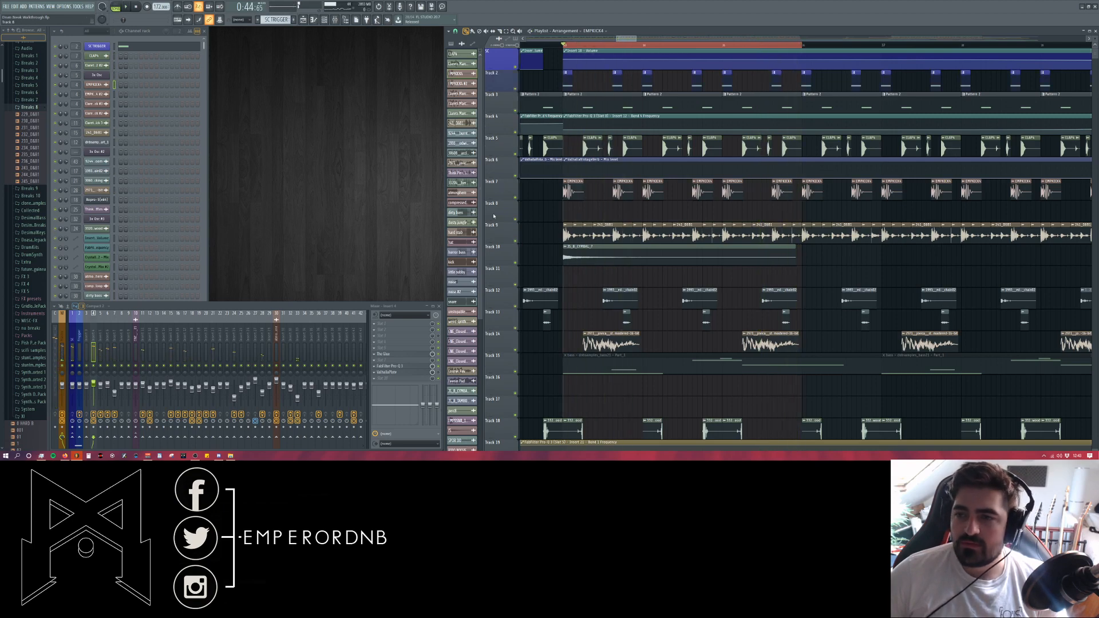
key(space)
- Check the Fruity peak controller's response on the Trigger mixer insert during playback, and close it
scroll(596, 302, down, 5)
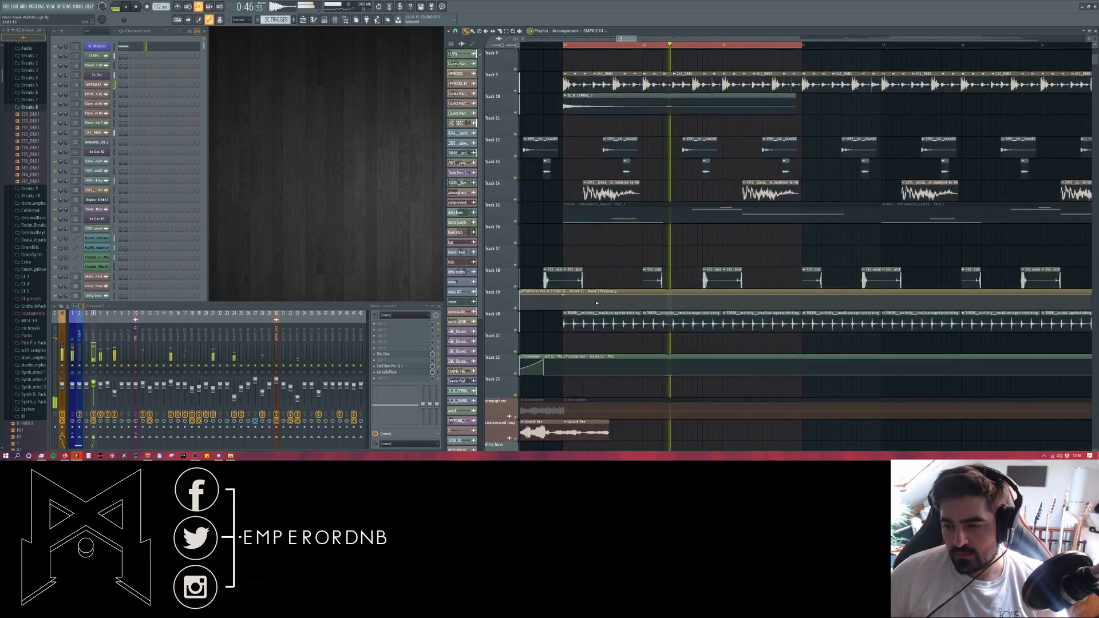
click(79, 344)
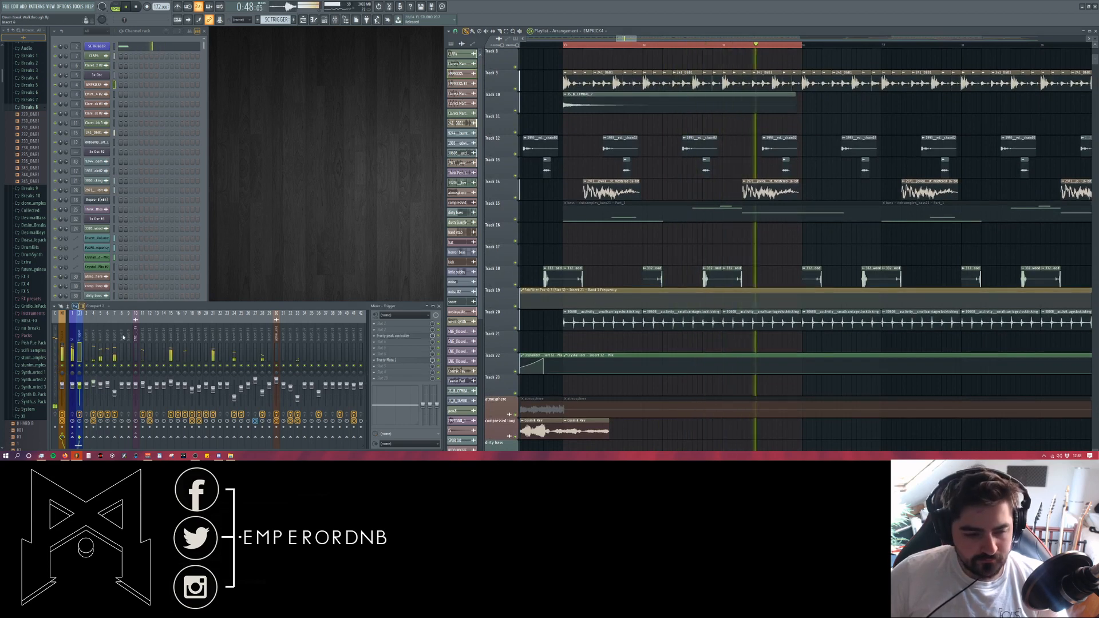
click(410, 337)
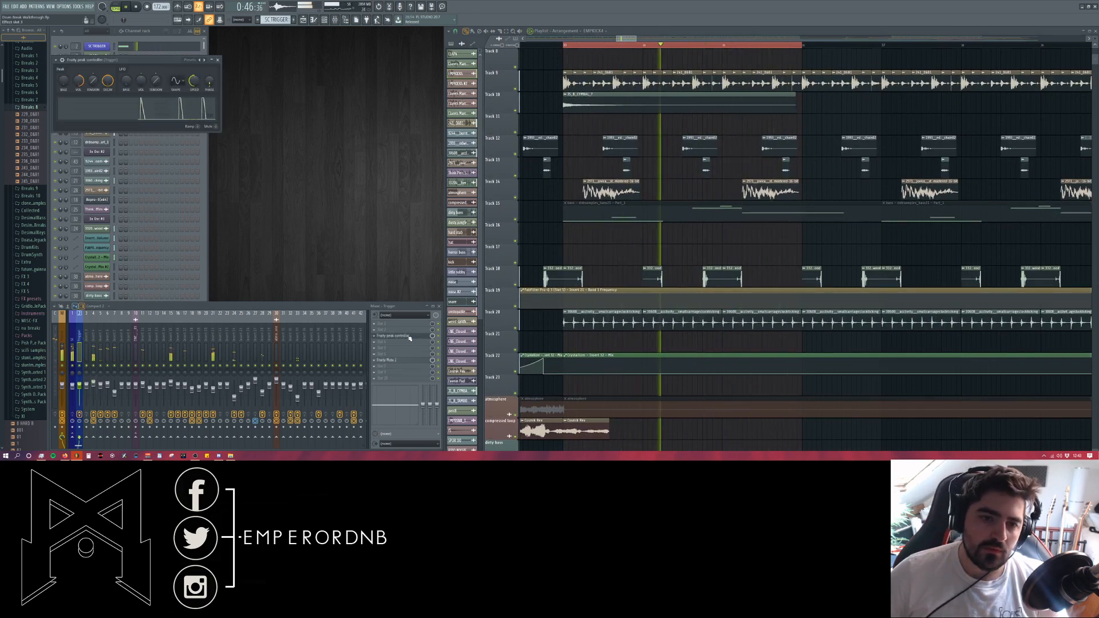
key(space)
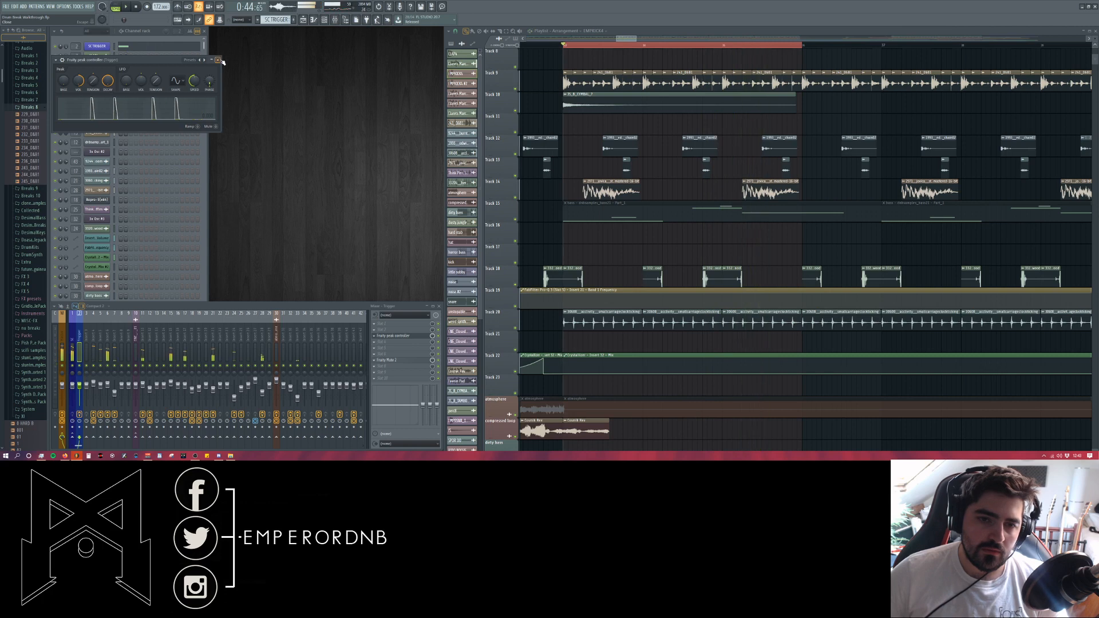
click(218, 60)
- Open the cracking plywood sample's settings from track 18, audition the loop, and move the settings window clear of the channel rack
scroll(614, 258, down, 3)
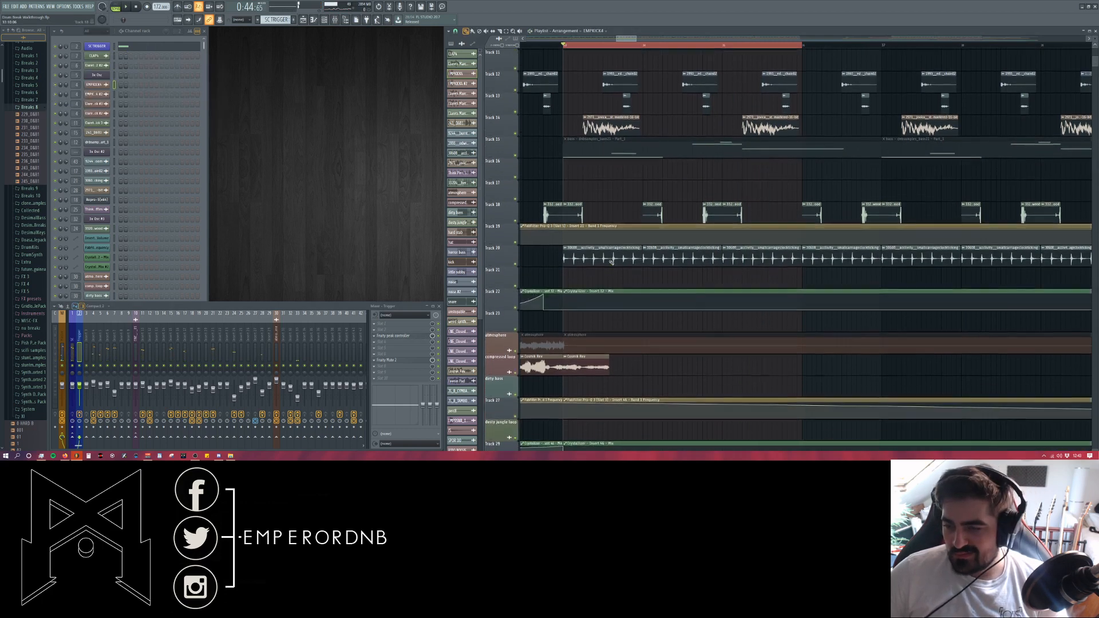
double_click(573, 213)
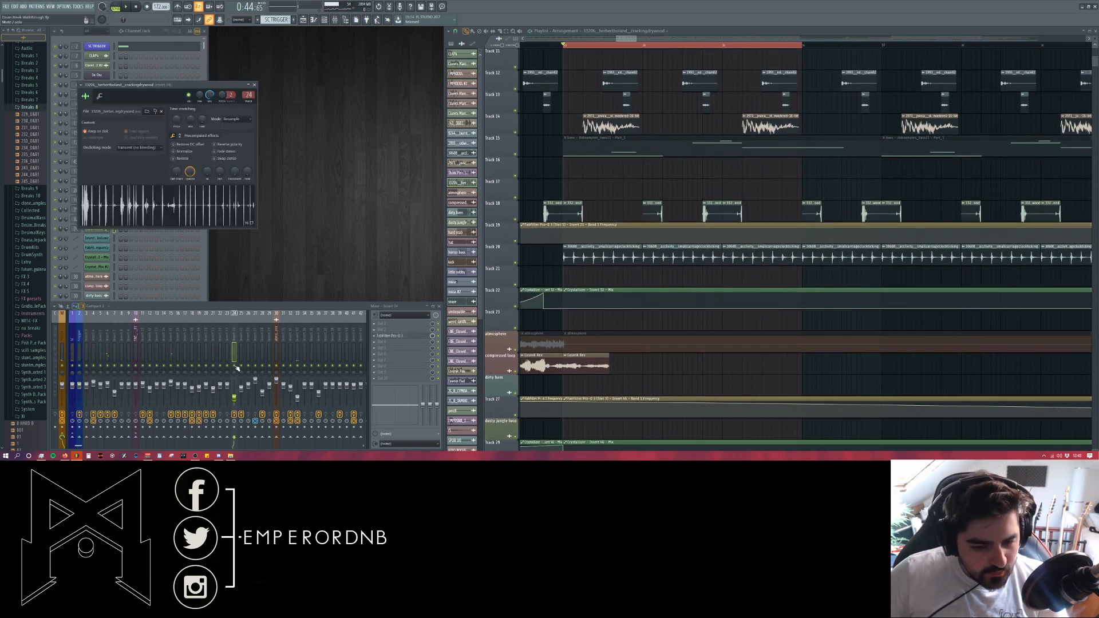
key(space)
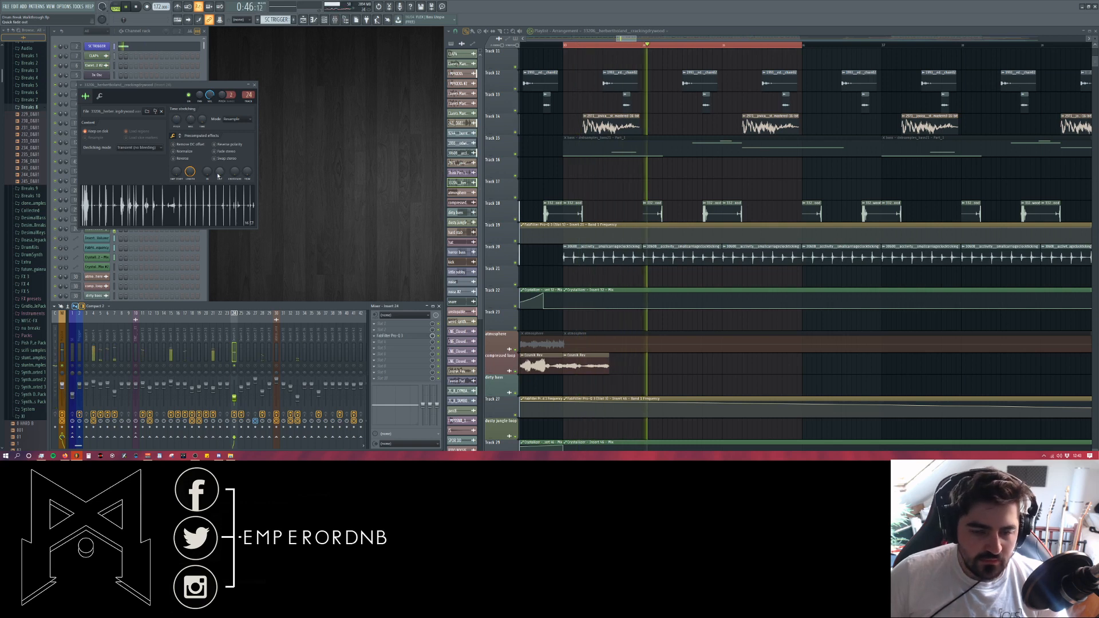
key(space)
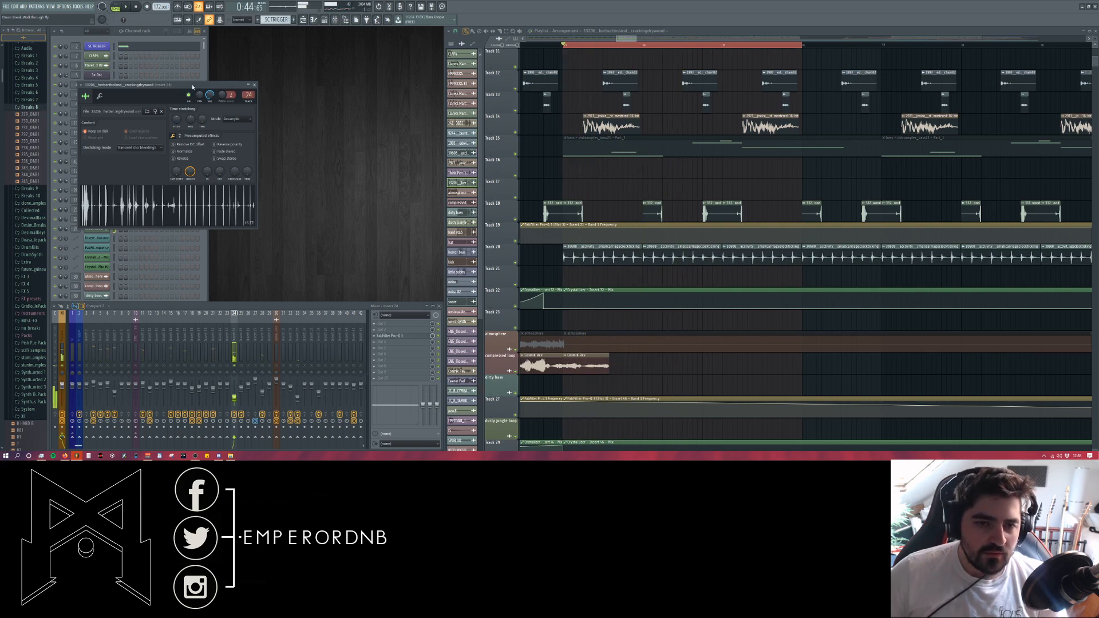
drag(193, 87, 307, 101)
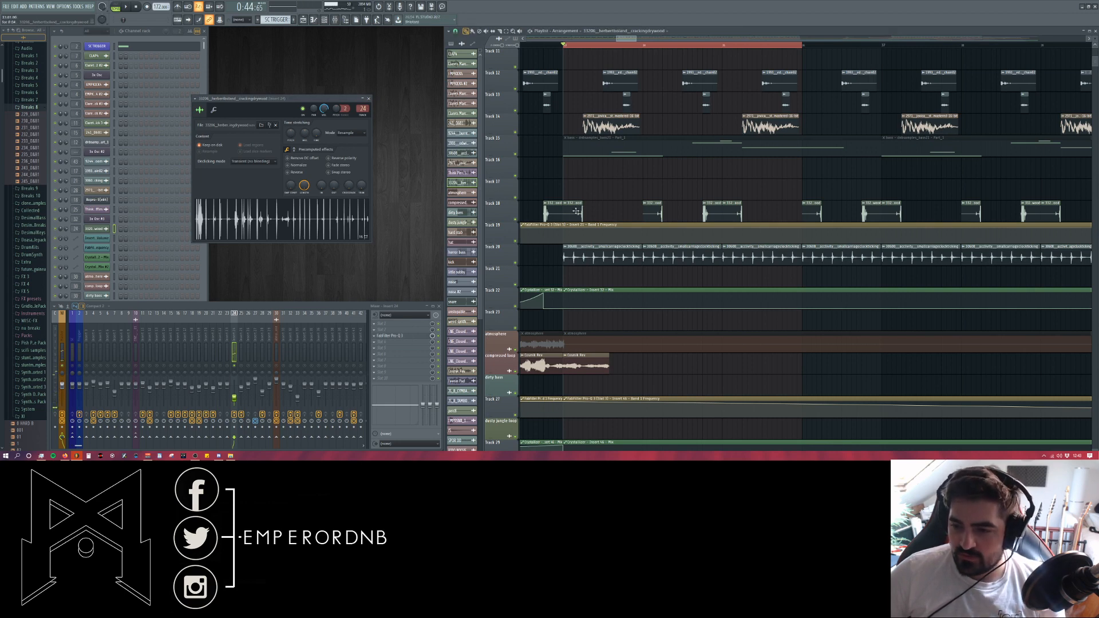
- Inspect the cracking plywood clips on track 18 up close and close the sample's settings window
scroll(575, 211, up, 3)
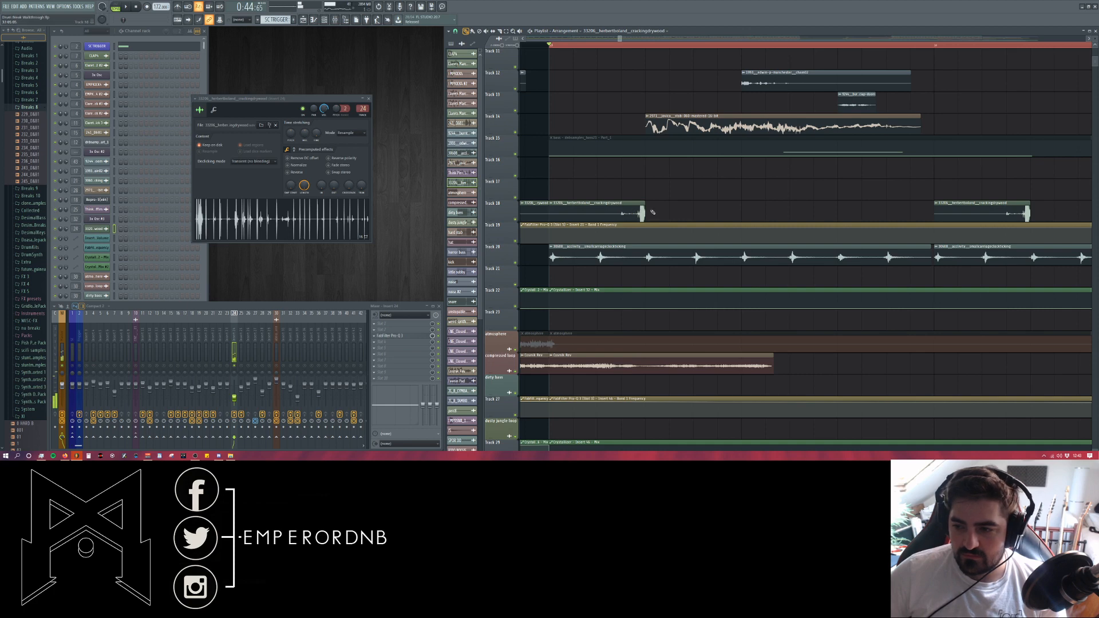
click(370, 100)
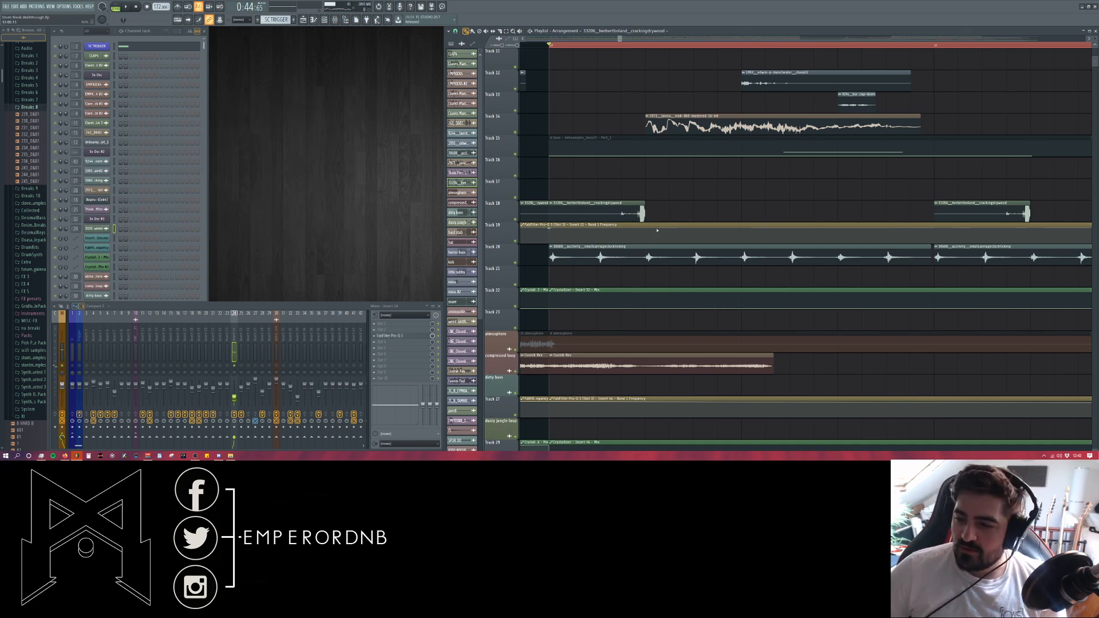
scroll(657, 230, down, 3)
scroll(858, 224, down, 4)
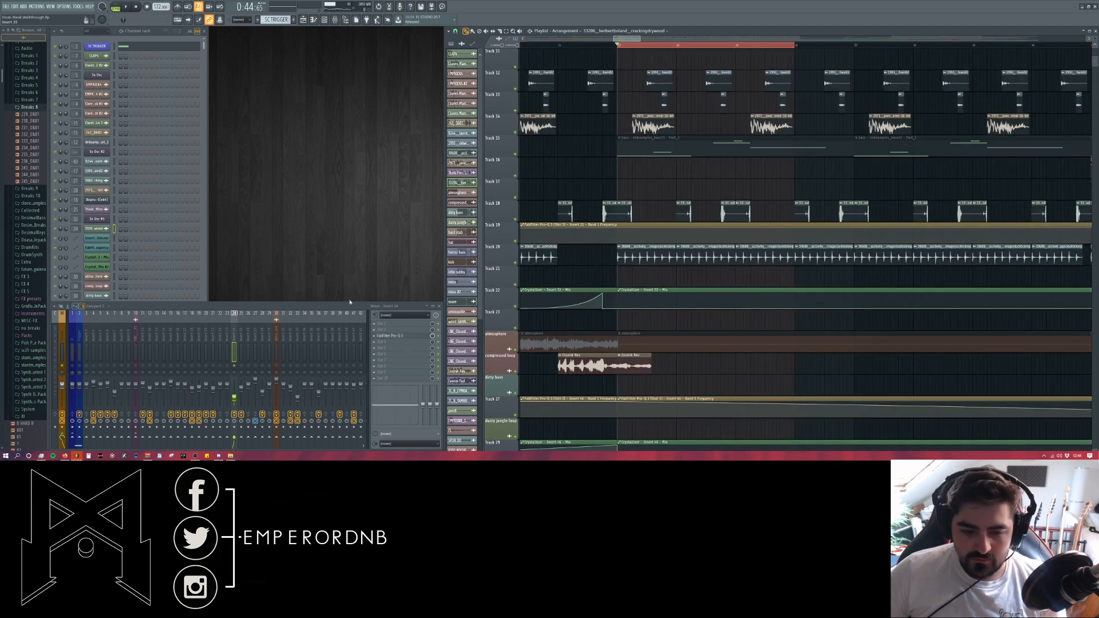
- Audition the loop, open FabFilter Pro-Q 3 on the cracking plywood sample's mixer insert, and move it clear of the effect slots
key(space)
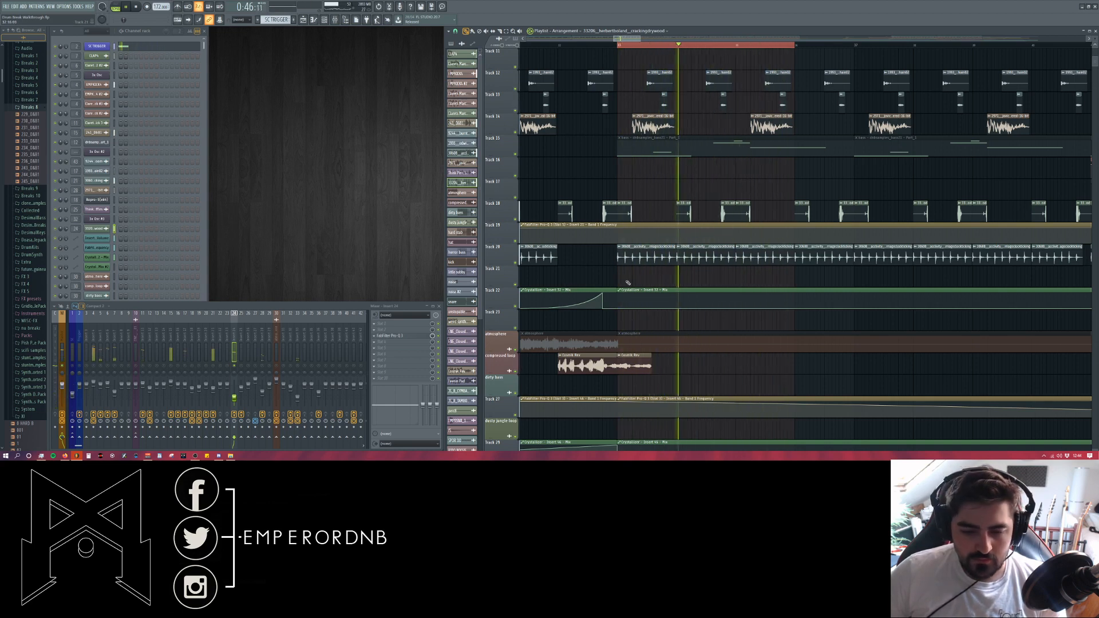
key(space)
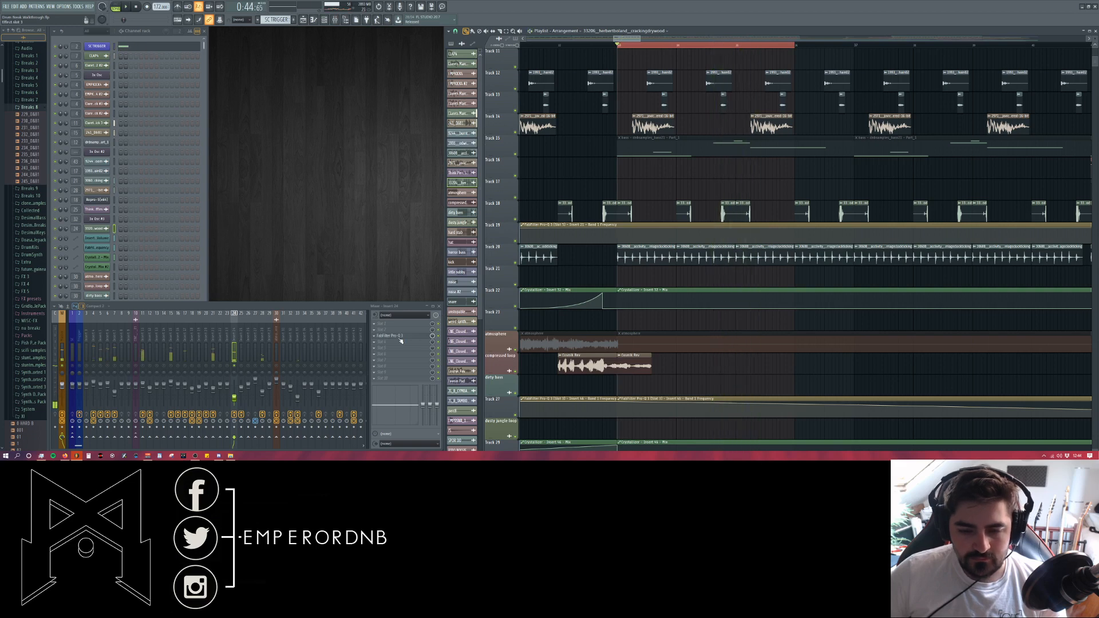
click(401, 342)
click(356, 308)
click(397, 336)
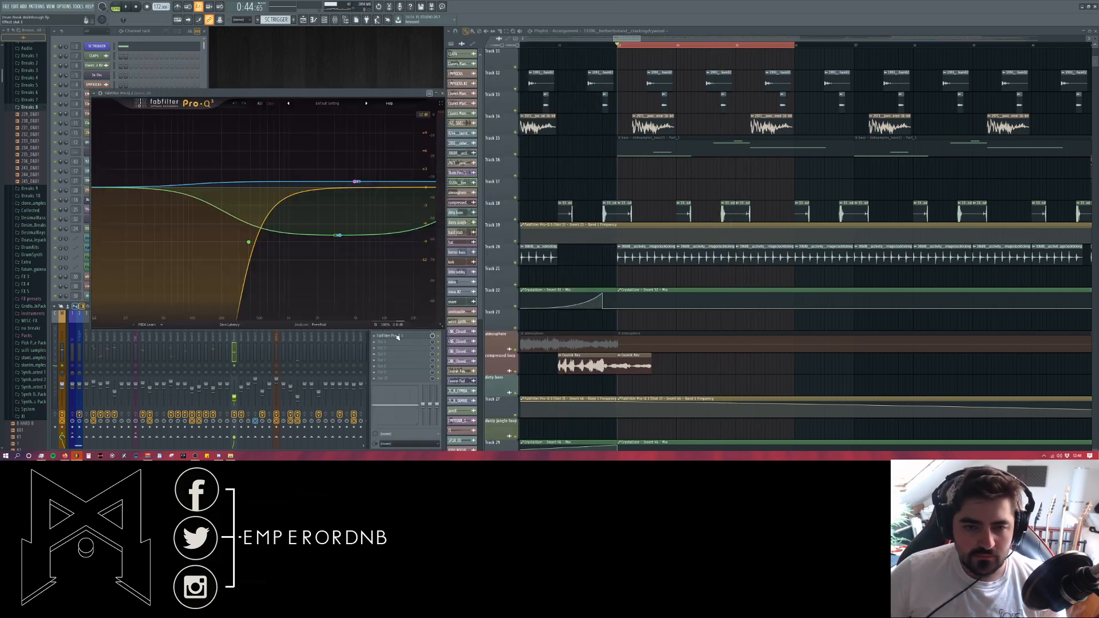
drag(350, 92, 387, 75)
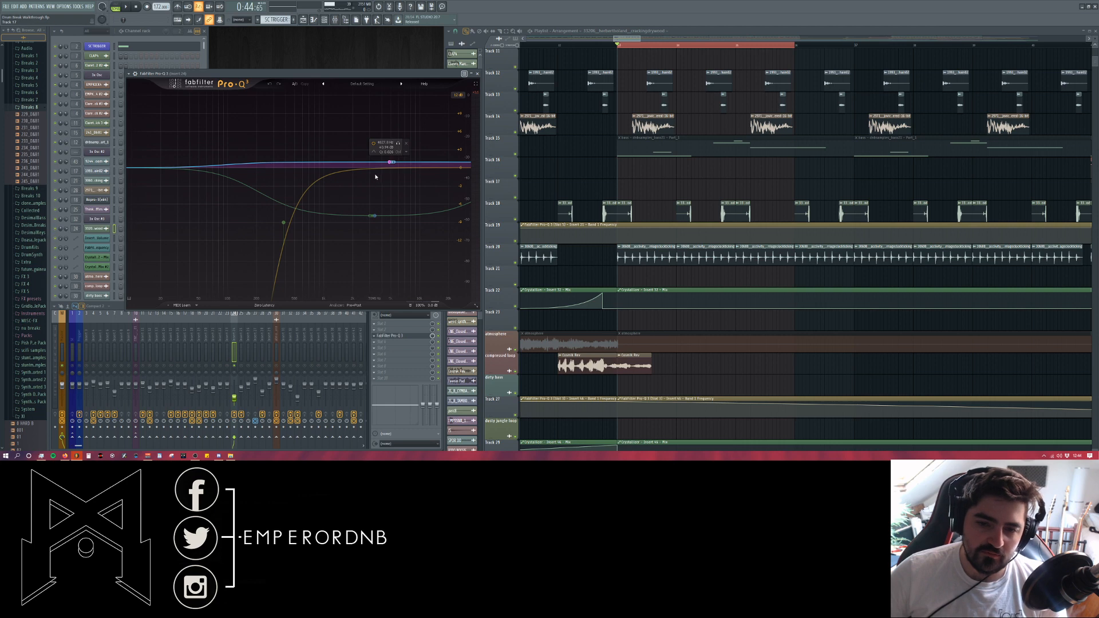
- Select the low-cut band in Pro-Q 3 and compare the playing loop with the equalizer bypassed and enabled
click(283, 223)
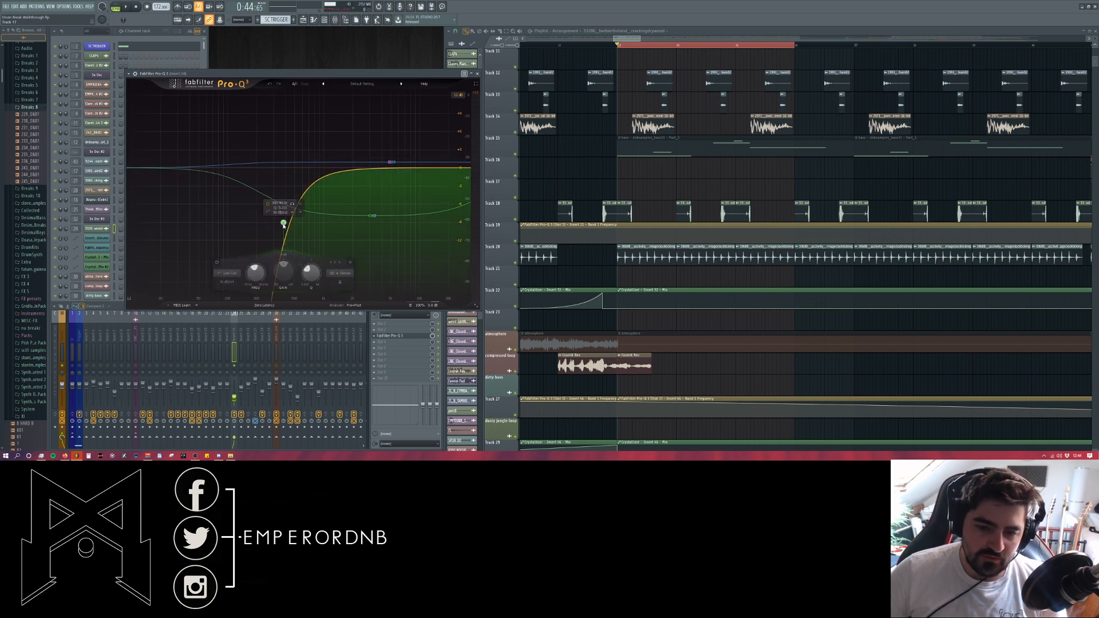
key(space)
click(439, 336)
click(440, 337)
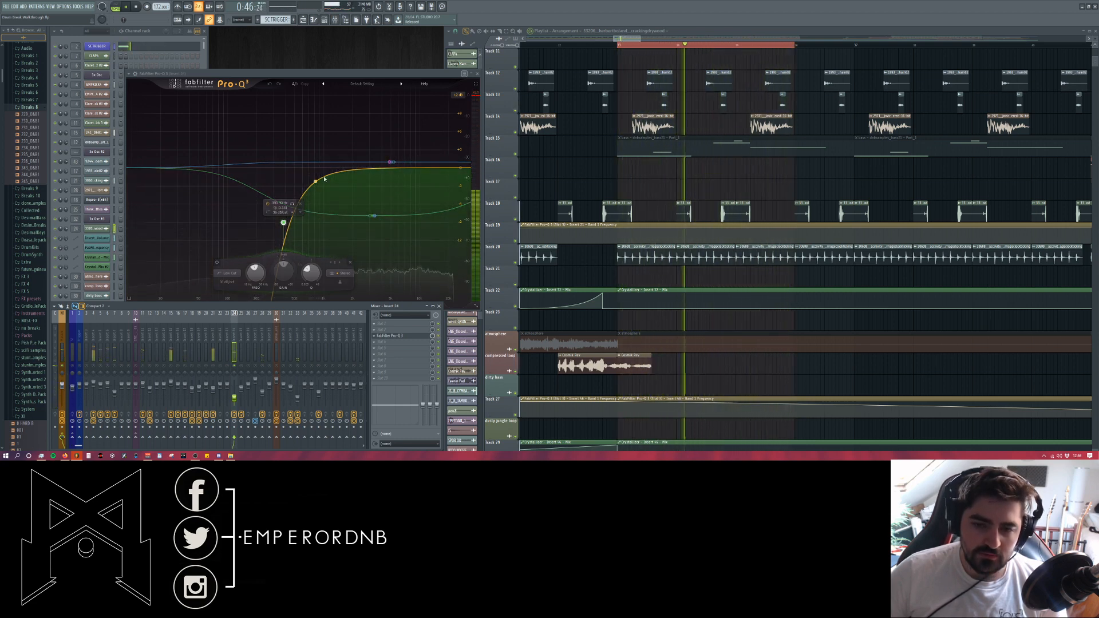
- Deepen the broad bell cut in Pro-Q 3 while the loop plays, check the high boost band, and close the equalizer
click(375, 216)
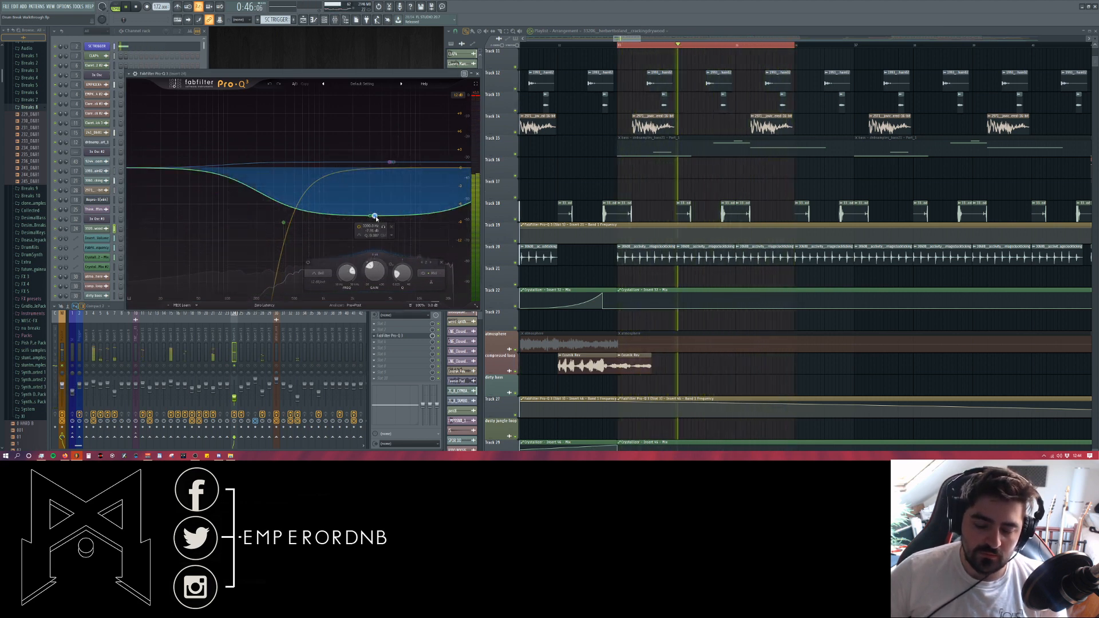
drag(374, 216, 376, 242)
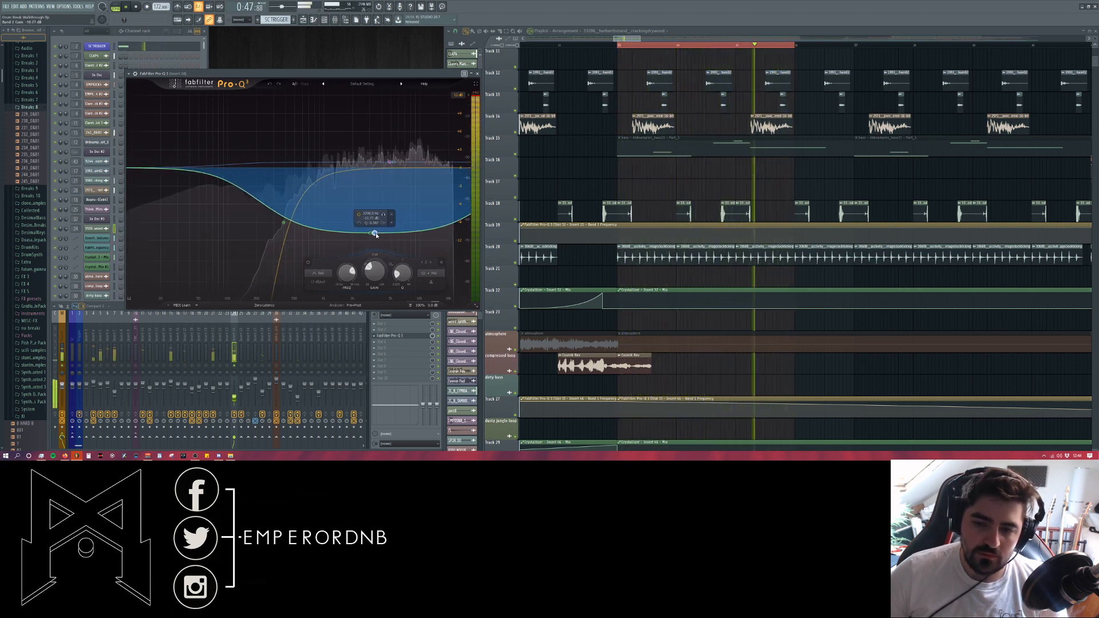
click(391, 164)
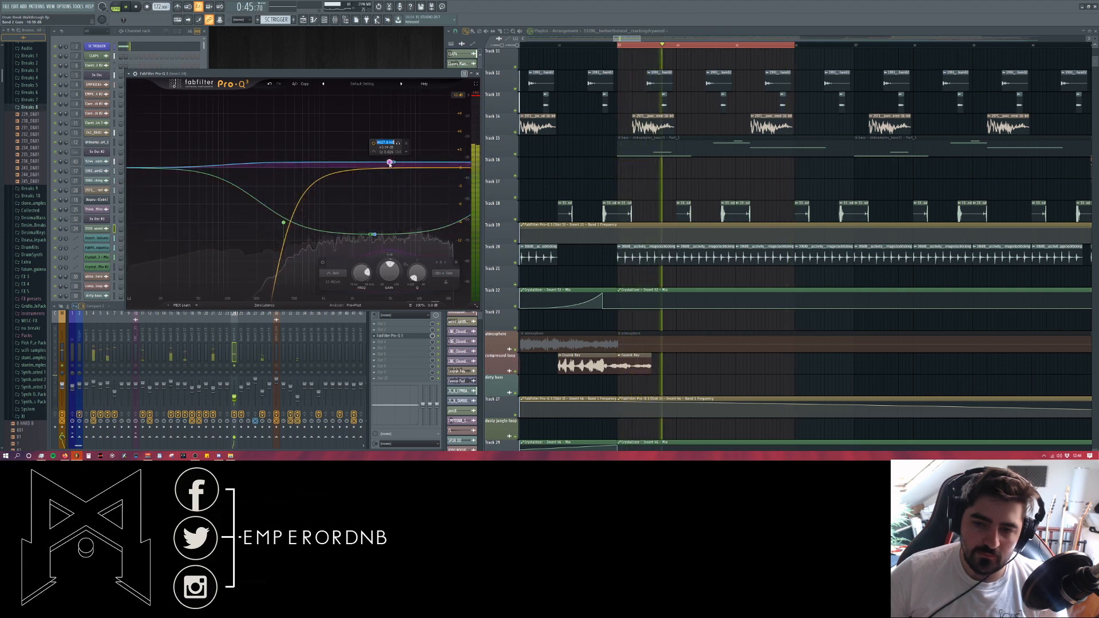
click(373, 232)
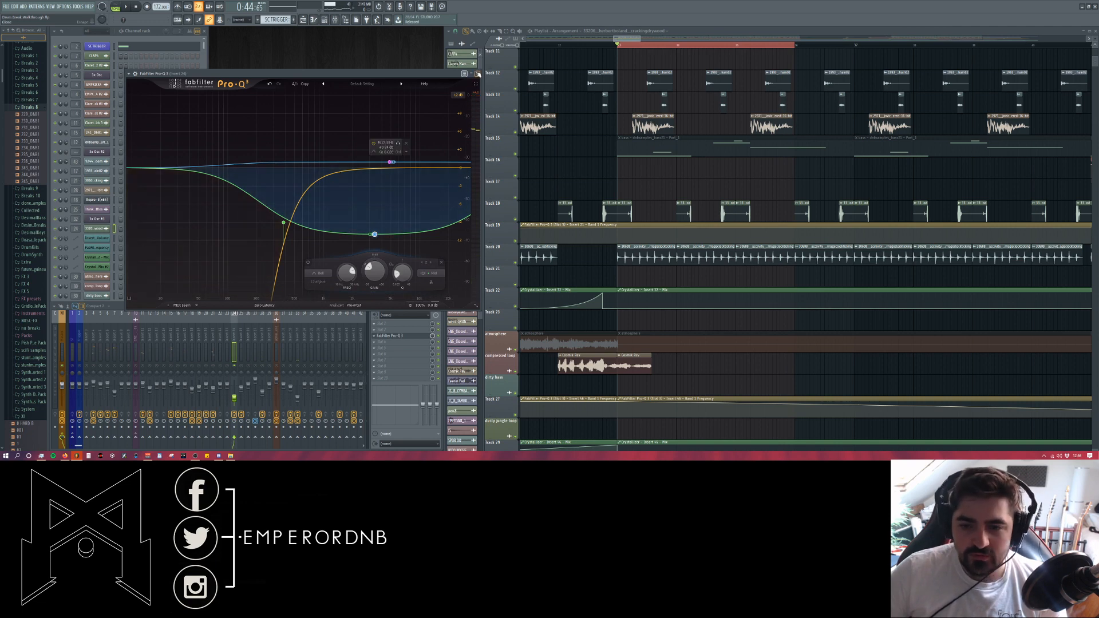
drag(451, 75, 441, 67)
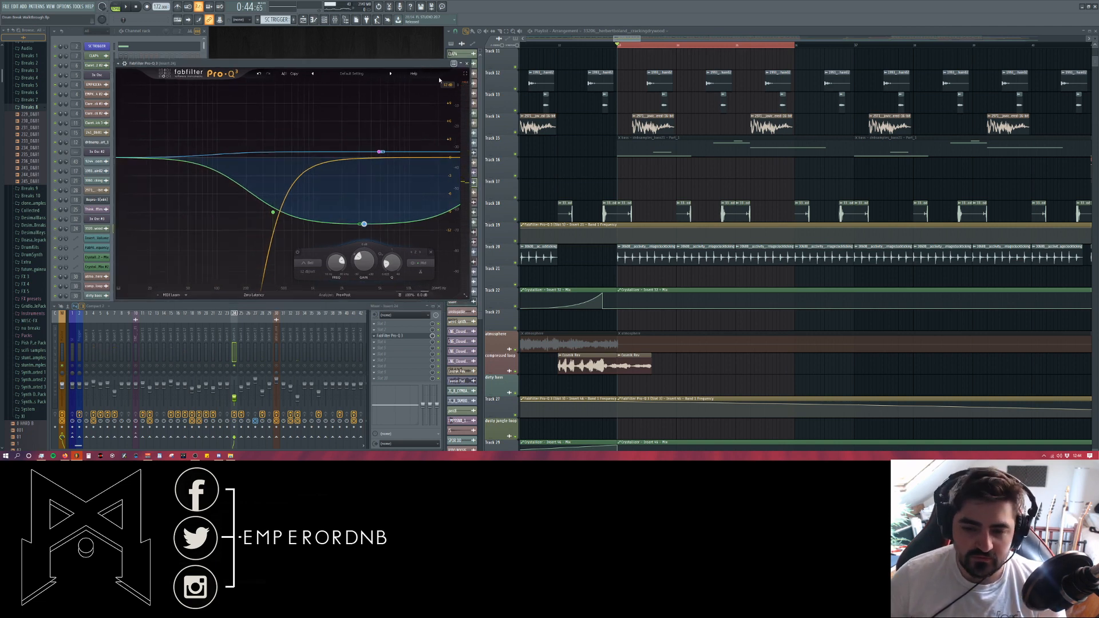
click(466, 63)
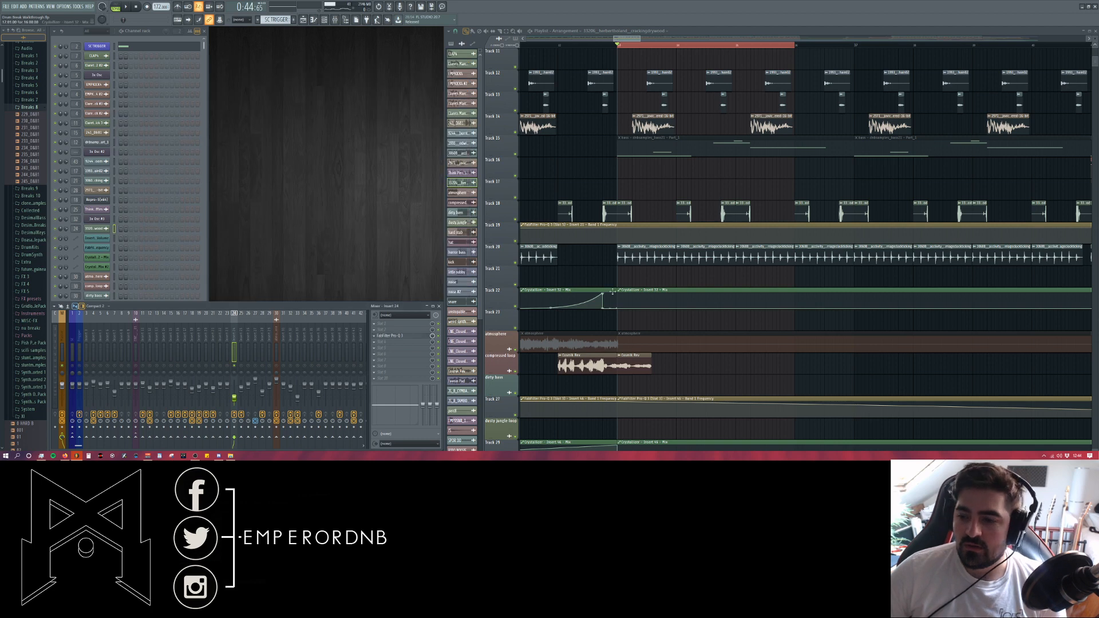
- Open the sample clip on track 20 to bring up its mixer insert, and close the sample's settings
scroll(629, 298, up, 1)
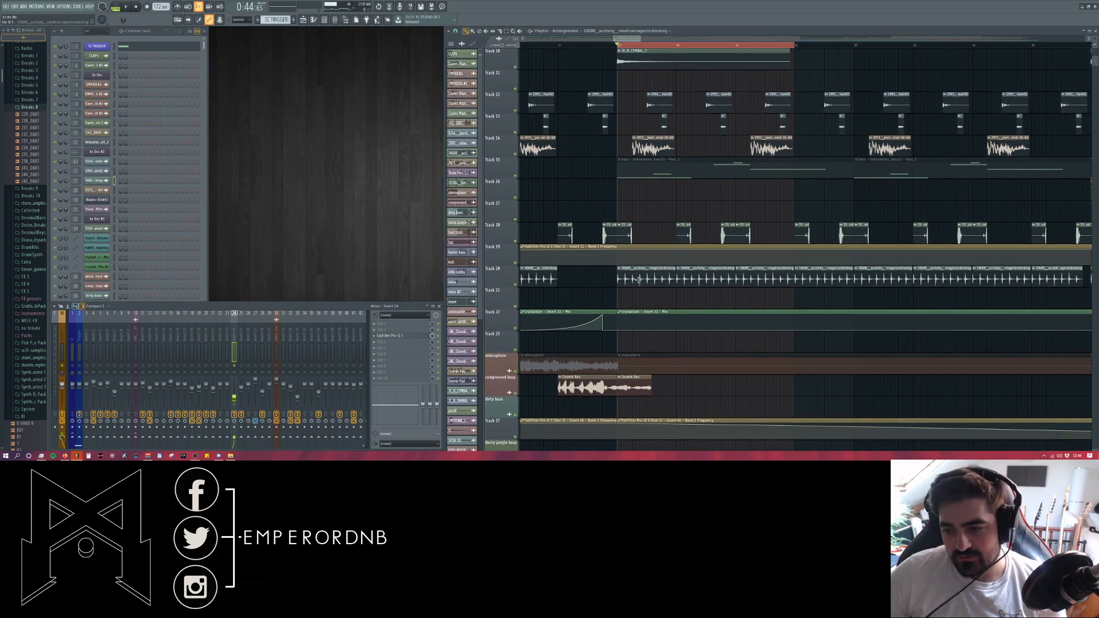
double_click(638, 280)
click(382, 107)
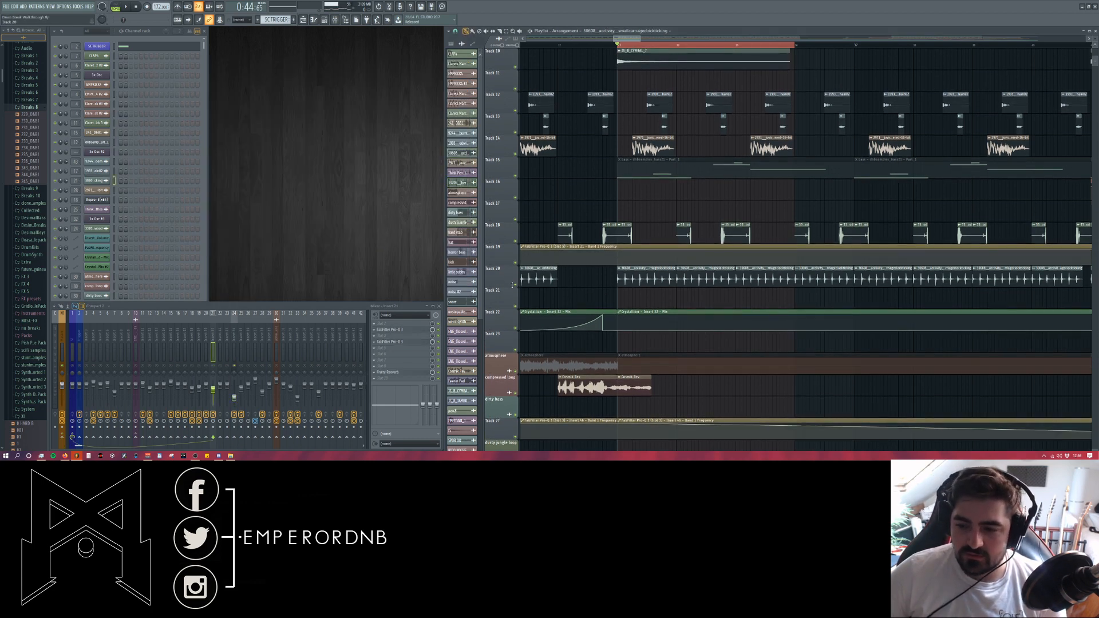
- Mute the percussion layers on tracks 12, 13, 18 and 20 and audition the loop without them
click(514, 284)
click(517, 241)
scroll(579, 299, up, 5)
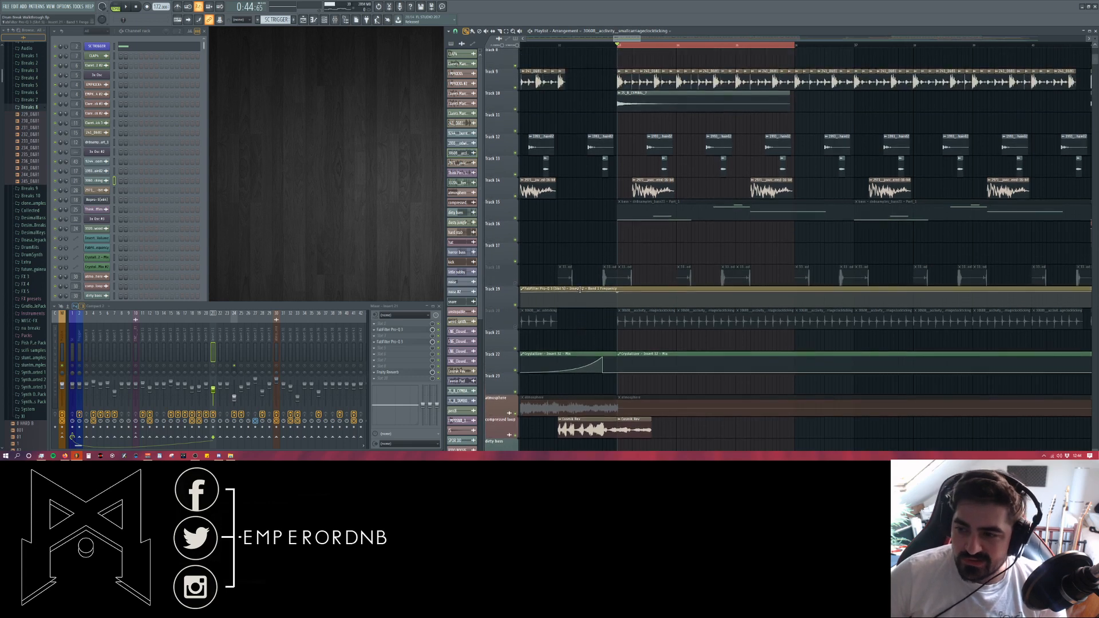
click(516, 219)
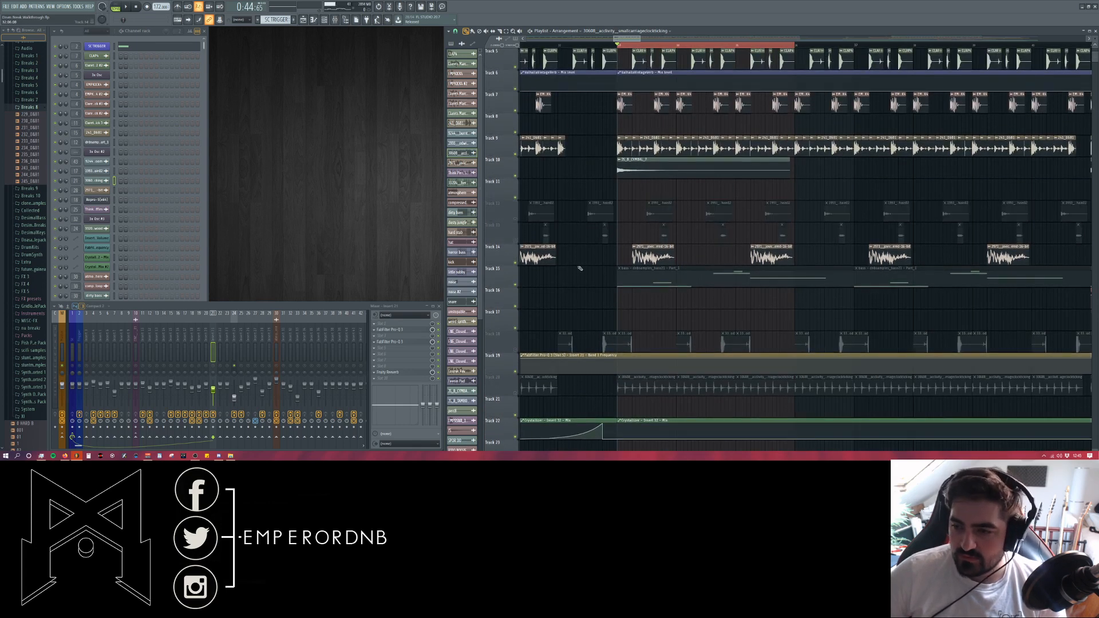
scroll(622, 260, down, 16)
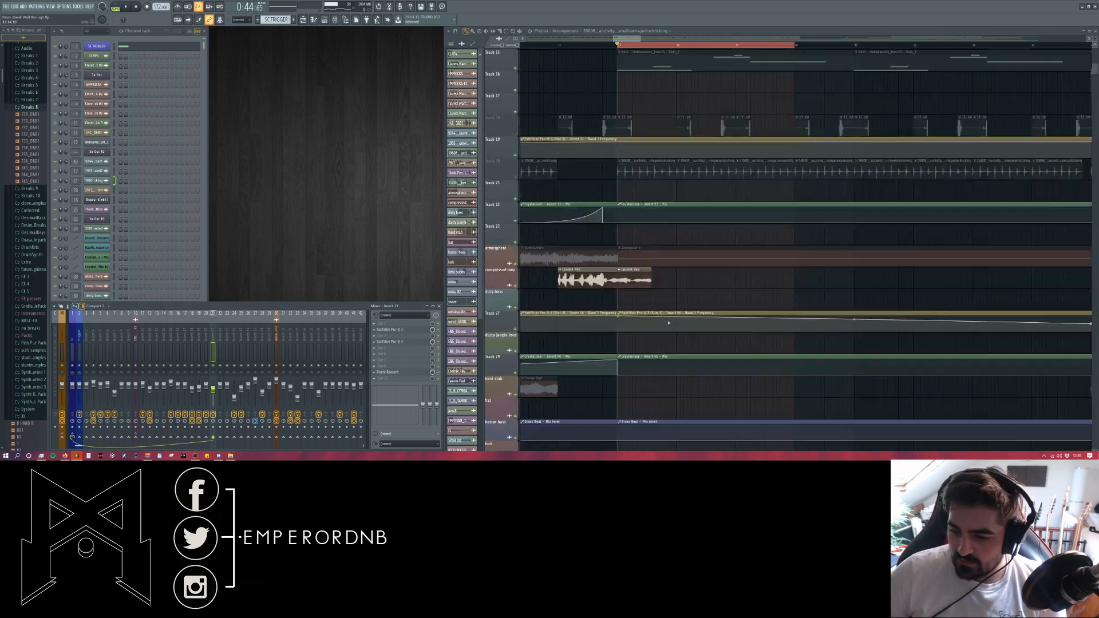
scroll(621, 257, up, 15)
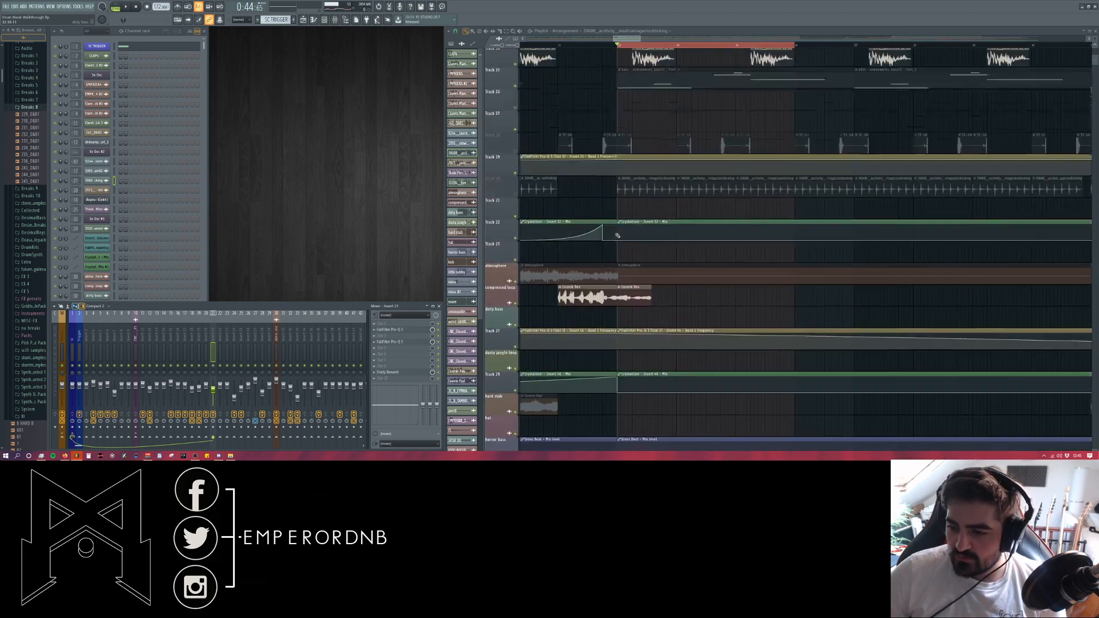
scroll(614, 243, up, 5)
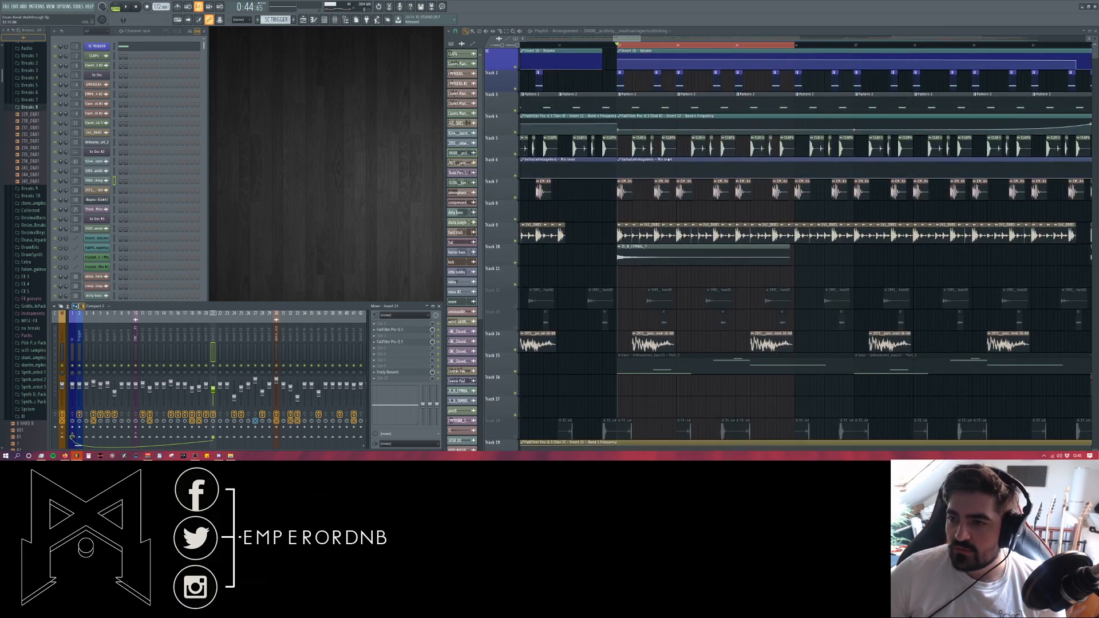
key(space)
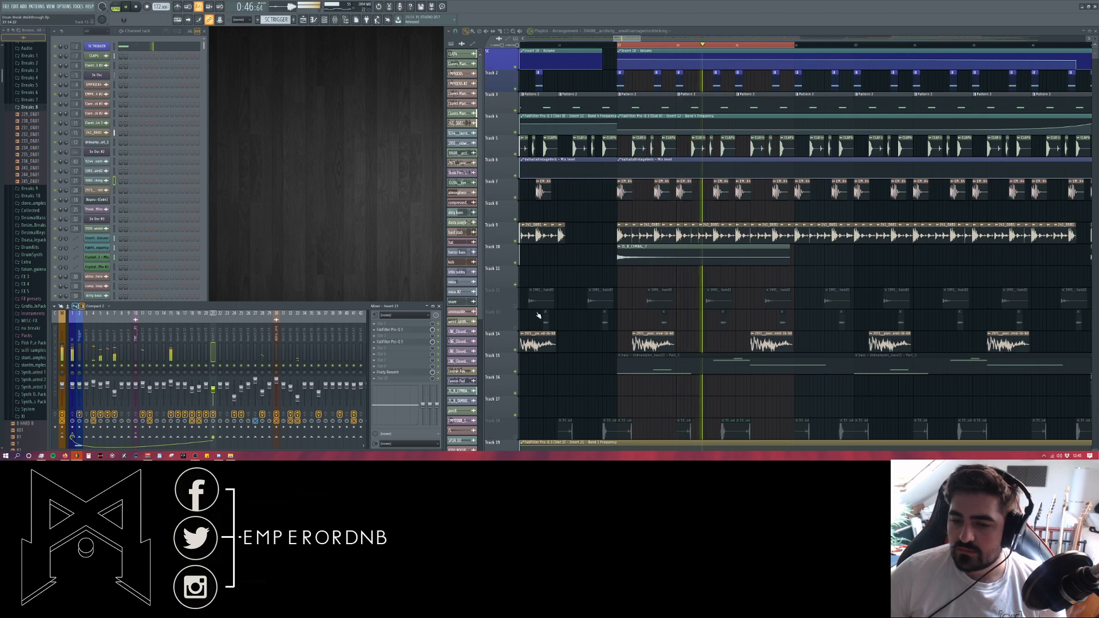
scroll(595, 255, down, 4)
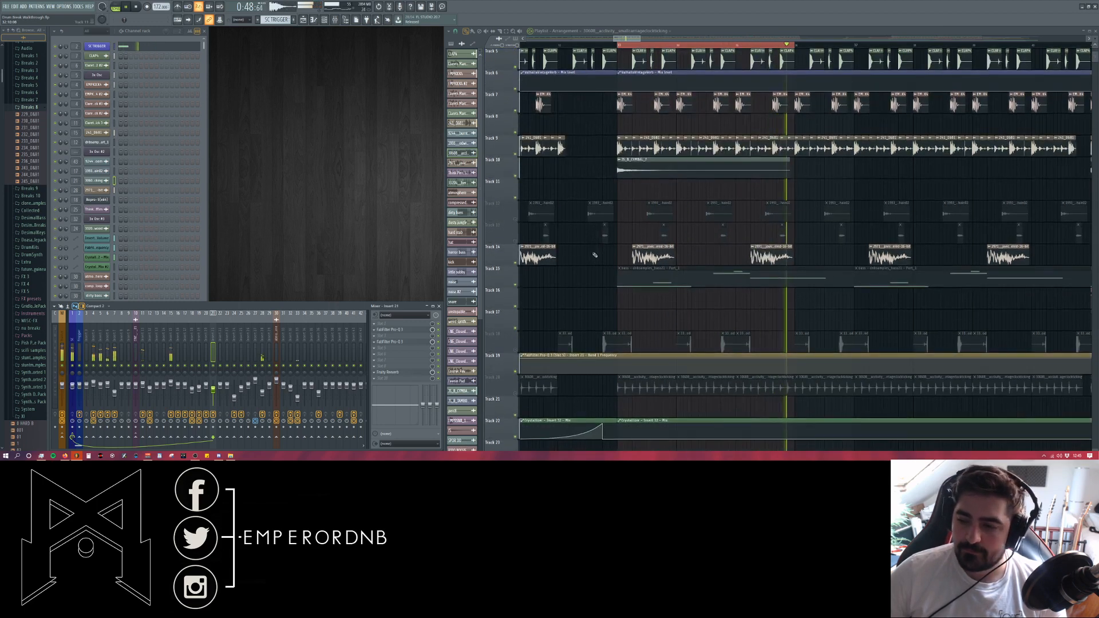
scroll(594, 256, down, 2)
key(space)
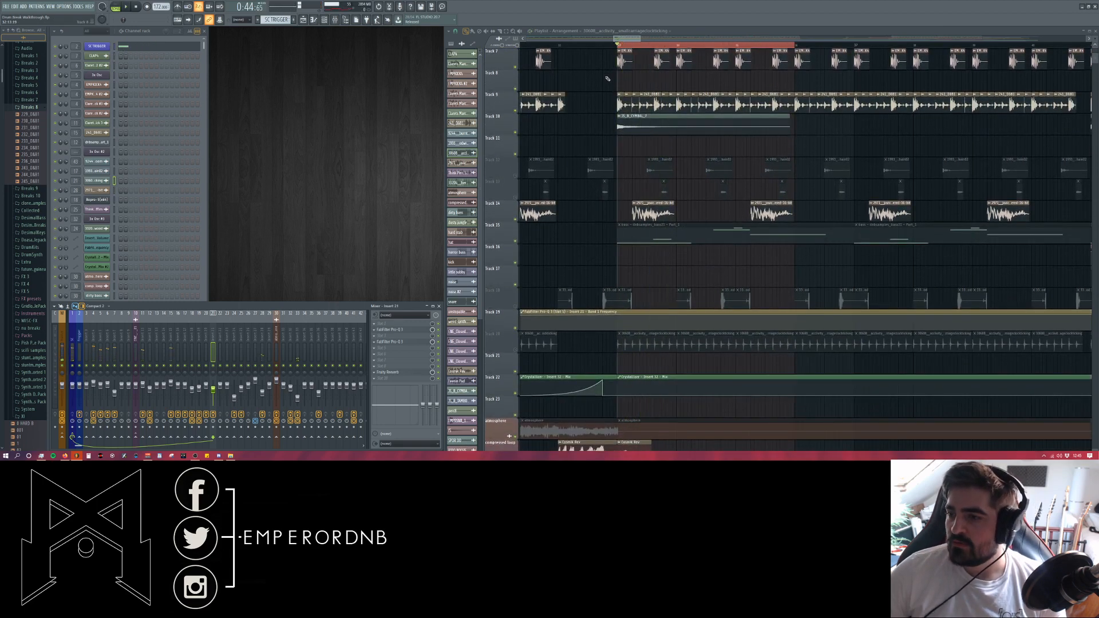
- Lengthen the playlist's loop region and audition it with percussion tracks 12, 13, 18 and 20 unmuted
drag(851, 43, 617, 43)
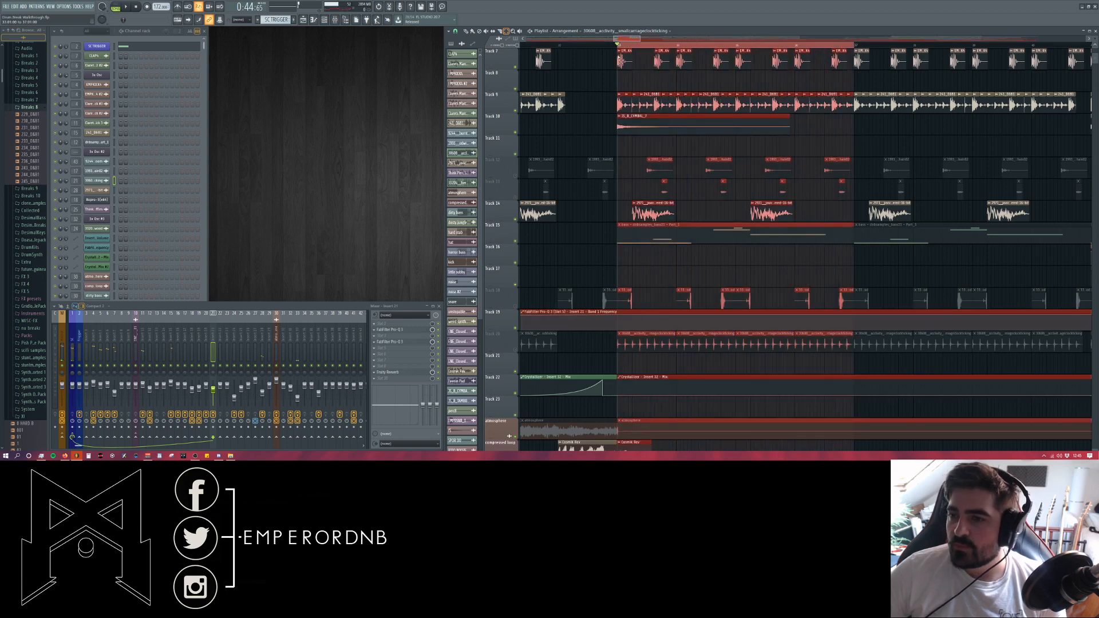
click(623, 186)
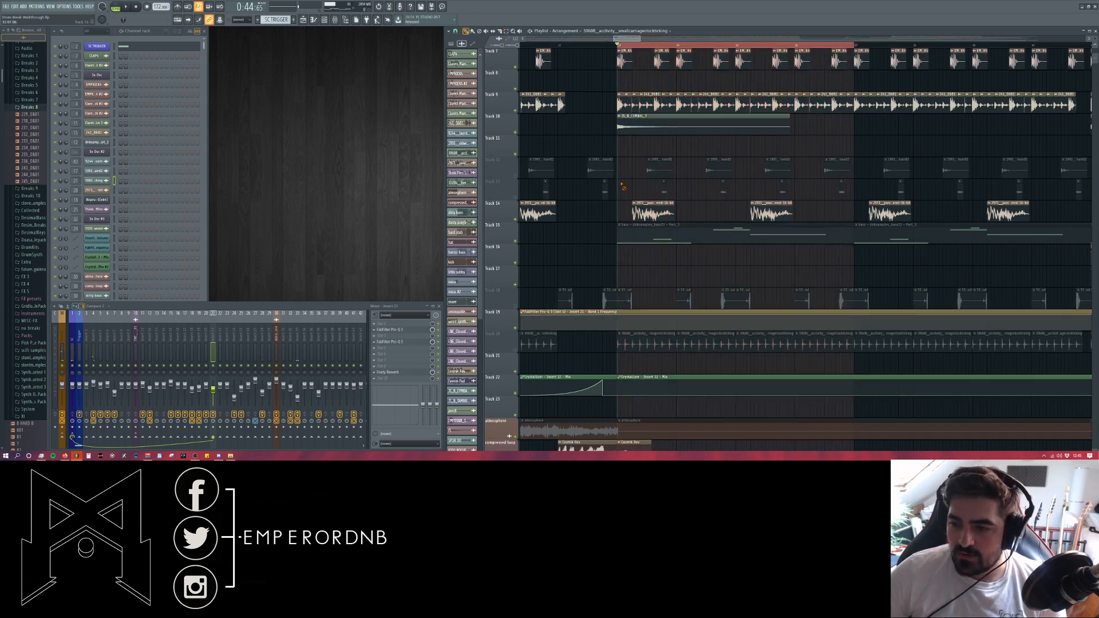
drag(511, 176, 521, 204)
right_click(515, 197)
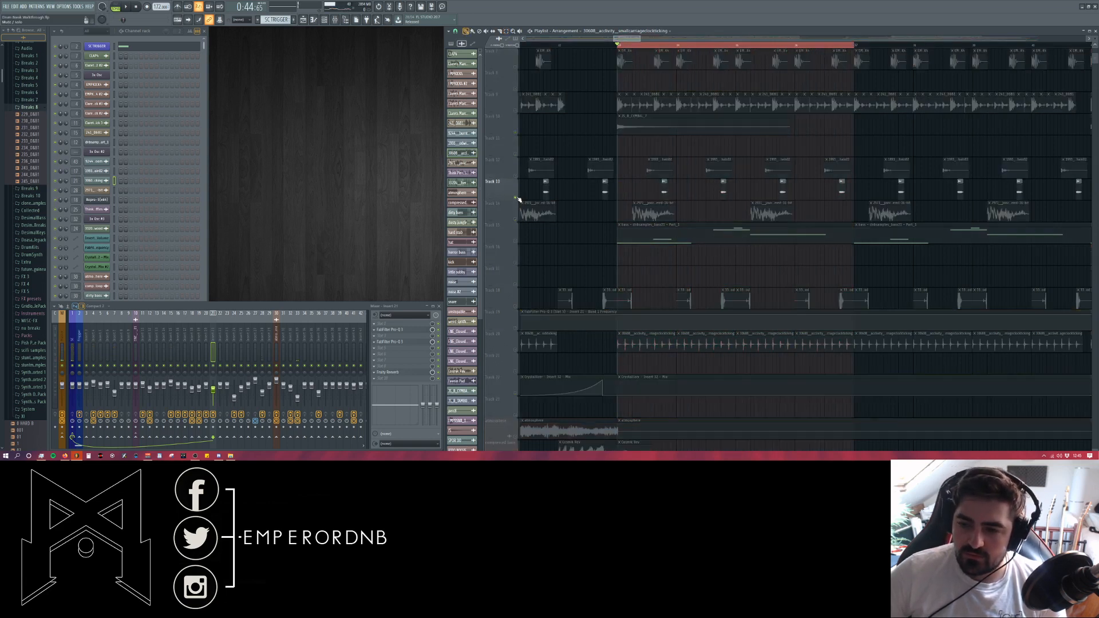
right_click(515, 197)
key(space)
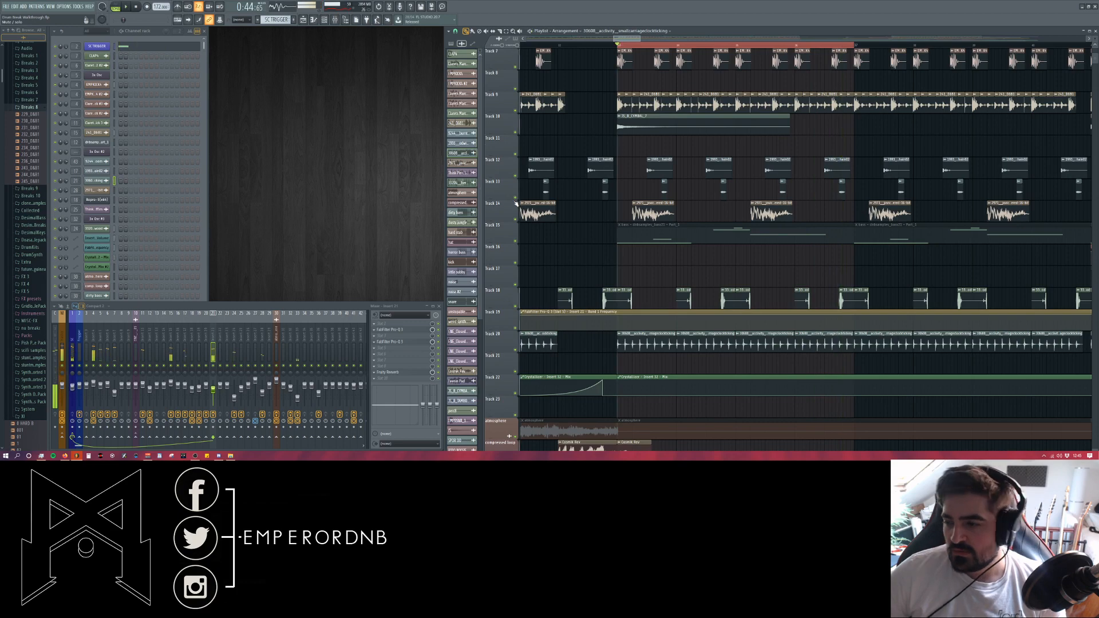
key(space)
- Open the cracking plywood clip on track 18 to bring up its mixer insert, and close the sample's settings
scroll(714, 258, down, 3)
scroll(684, 268, up, 4)
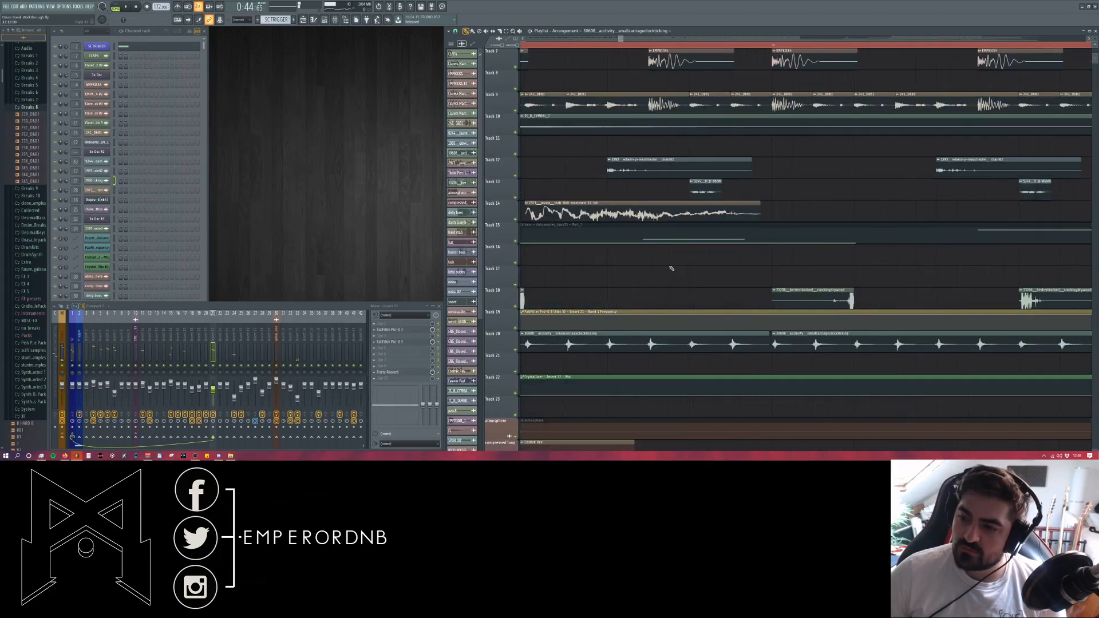
scroll(683, 281, down, 2)
scroll(684, 286, up, 5)
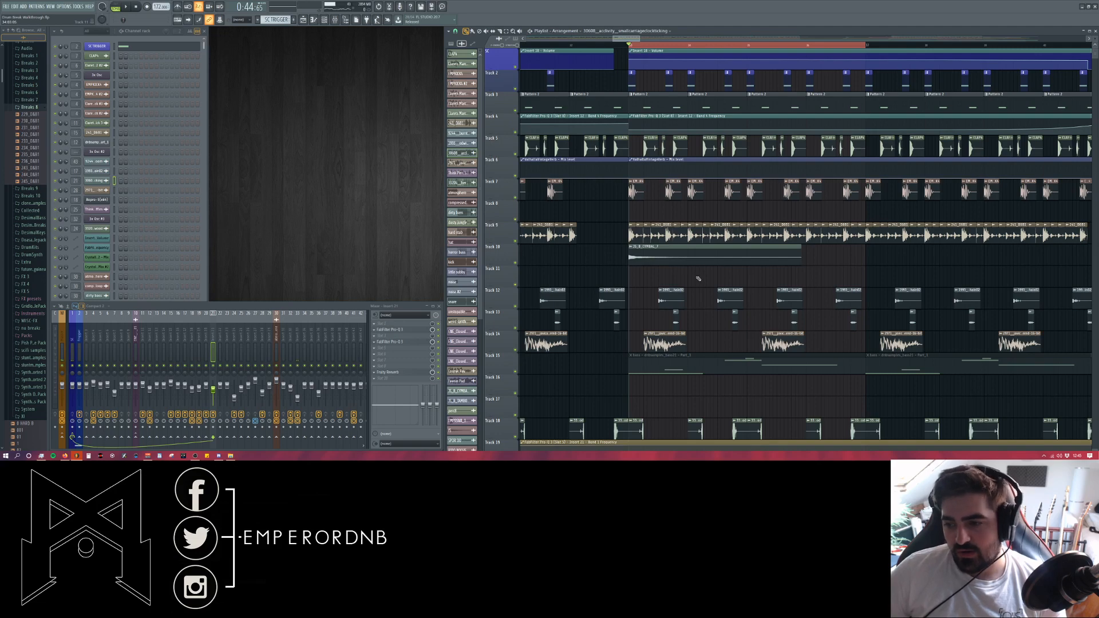
scroll(673, 269, down, 5)
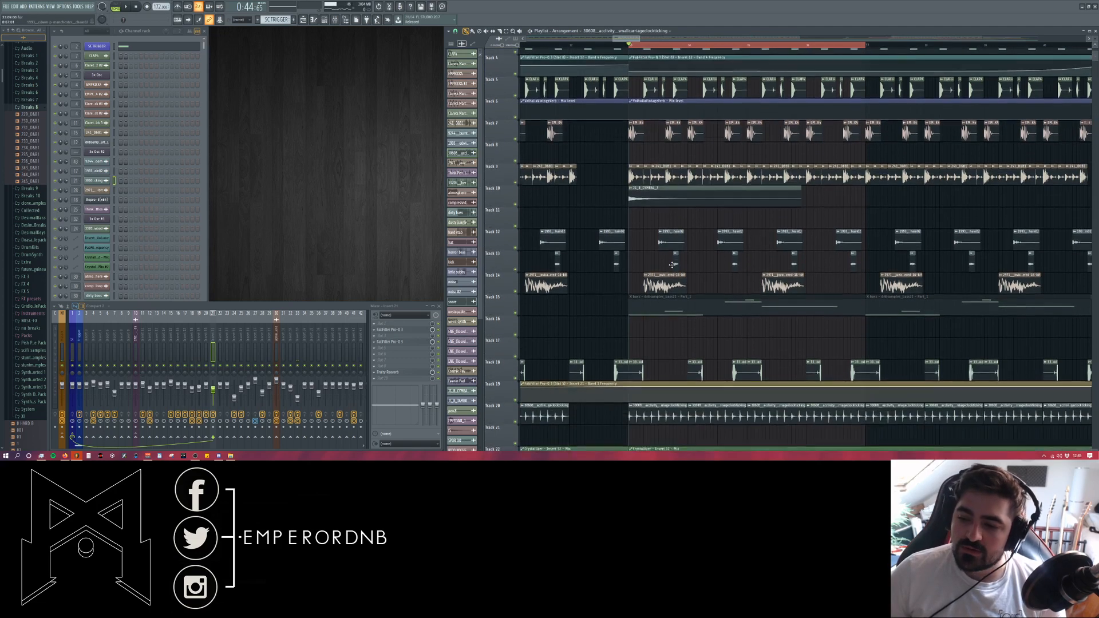
scroll(651, 299, up, 2)
scroll(650, 298, up, 3)
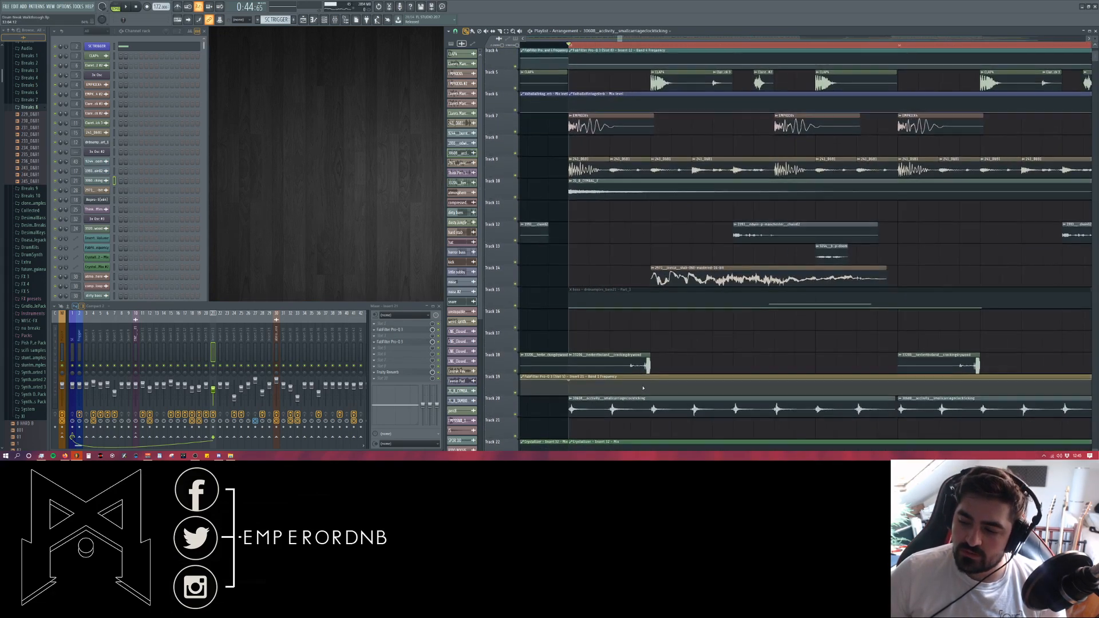
scroll(644, 332, up, 2)
double_click(636, 364)
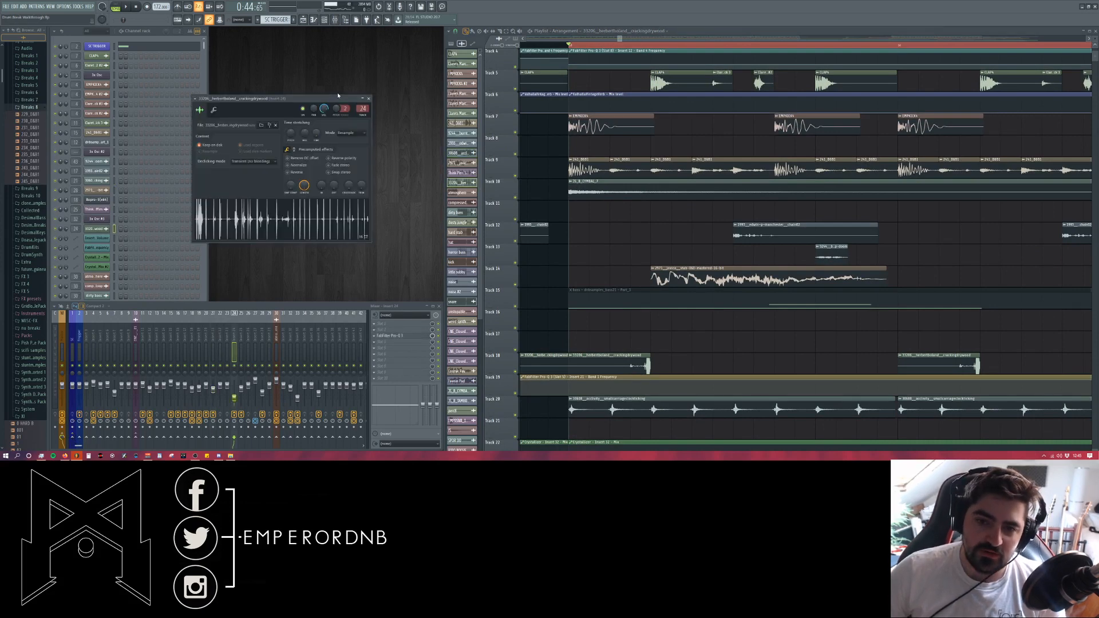
drag(337, 96, 362, 113)
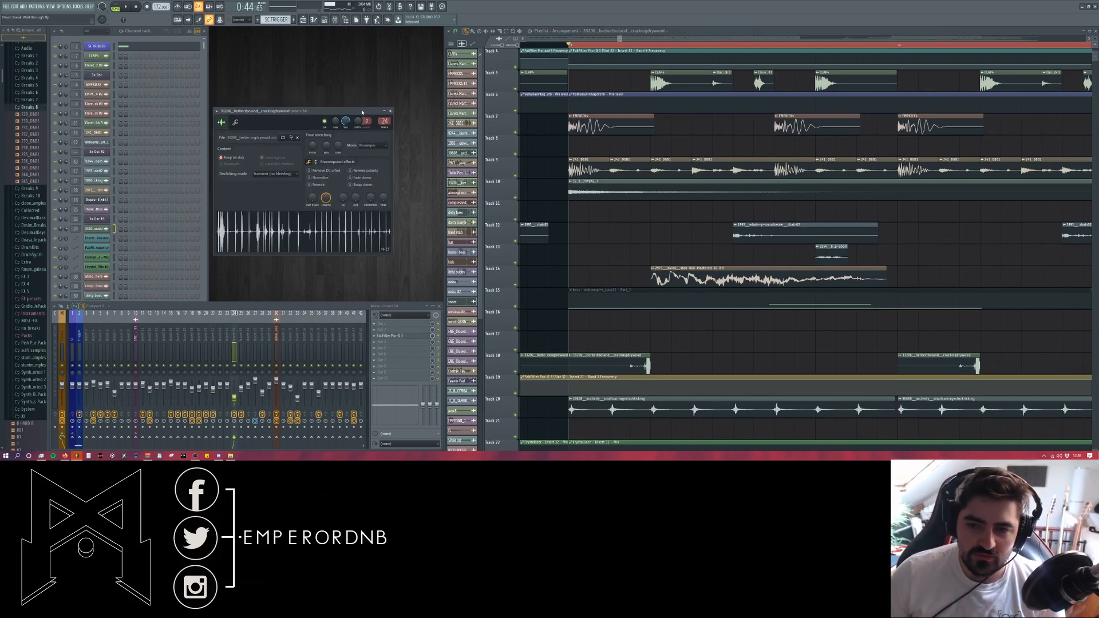
click(390, 111)
- Open the short clip on track 13, review where it repeats in the arrangement, and close the sample's settings
scroll(828, 192, down, 3)
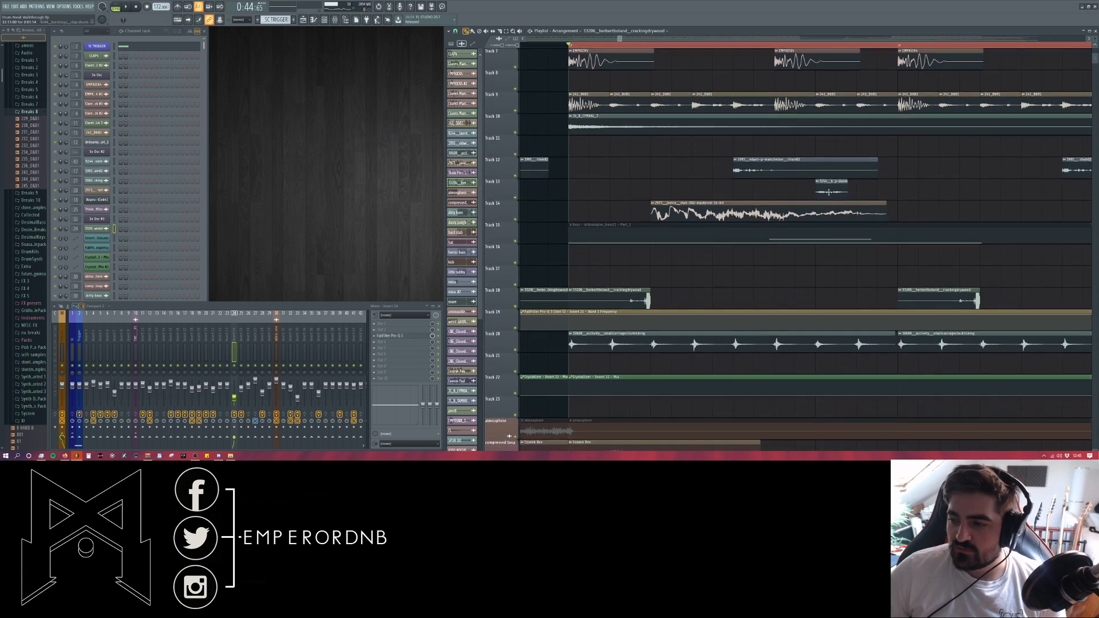
double_click(828, 192)
ctrl+scroll(834, 96, down, 3)
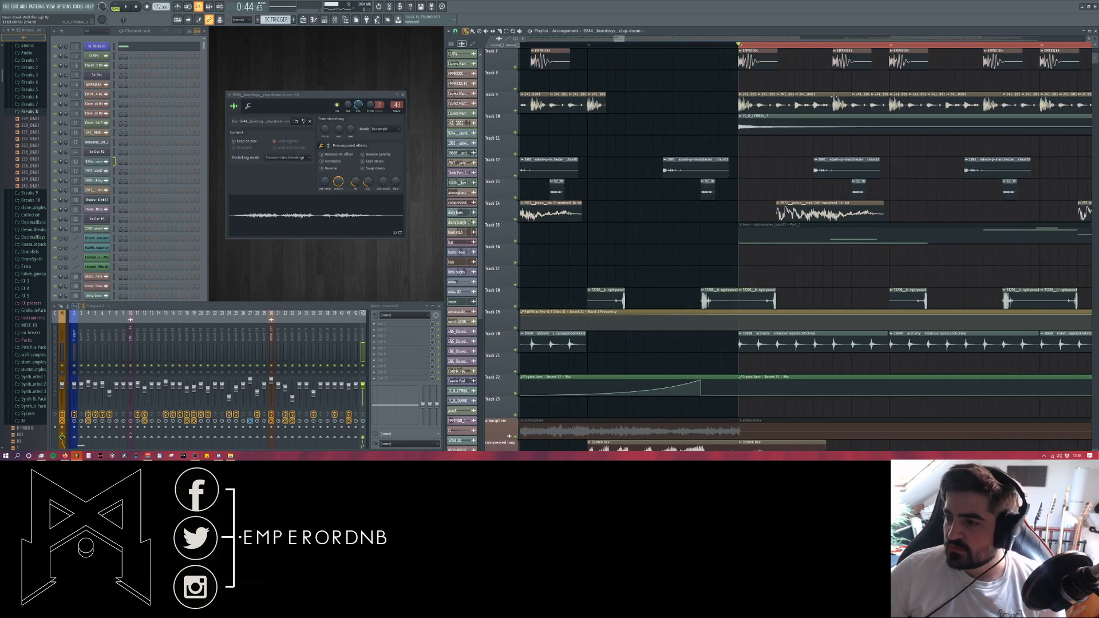
scroll(622, 40, right, 3)
scroll(707, 102, up, 6)
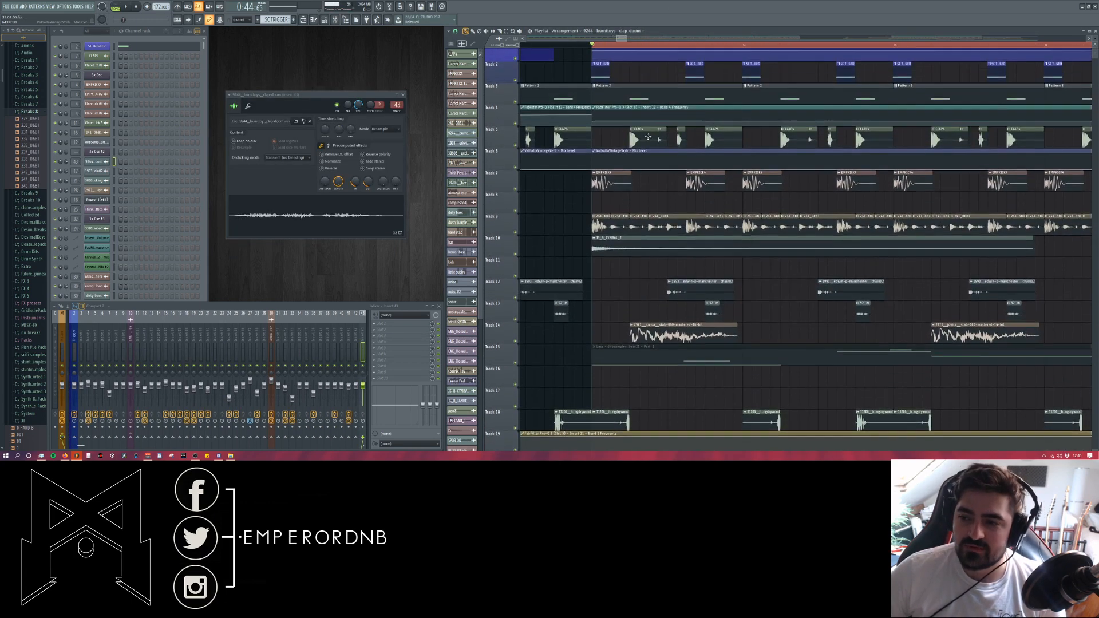
scroll(701, 281, up, 6)
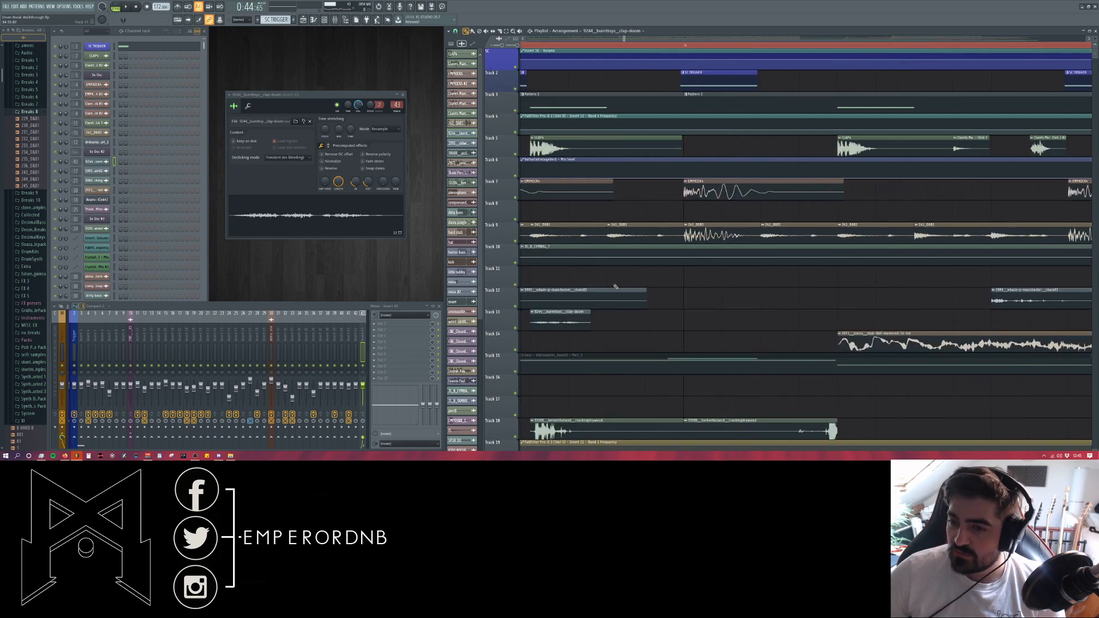
scroll(552, 319, down, 6)
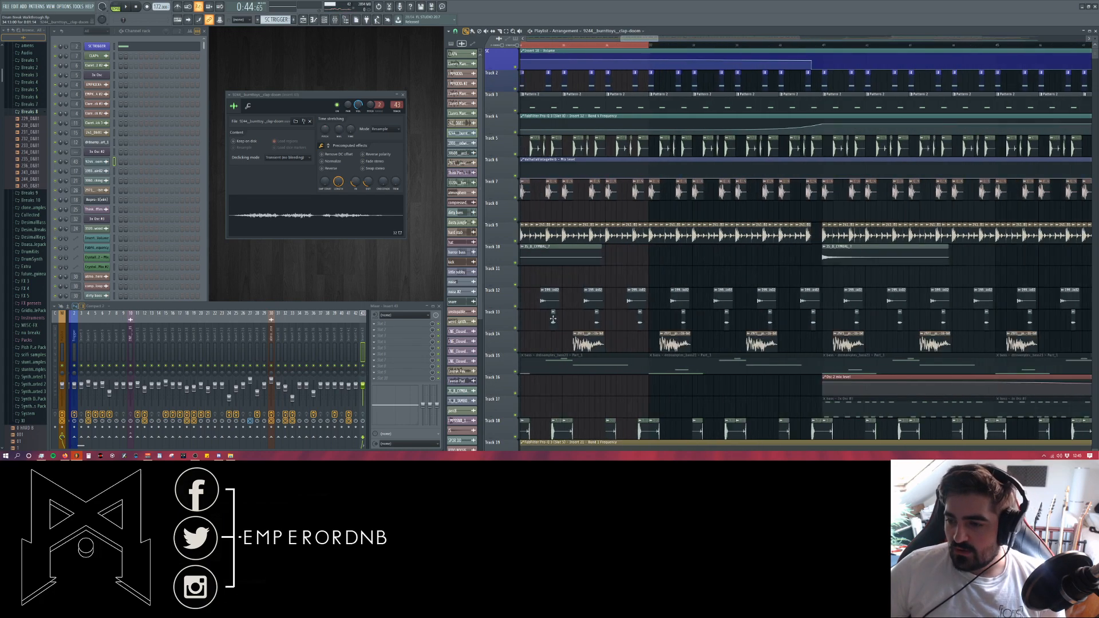
drag(627, 39, 619, 39)
scroll(579, 202, down, 3)
scroll(579, 202, down, 1)
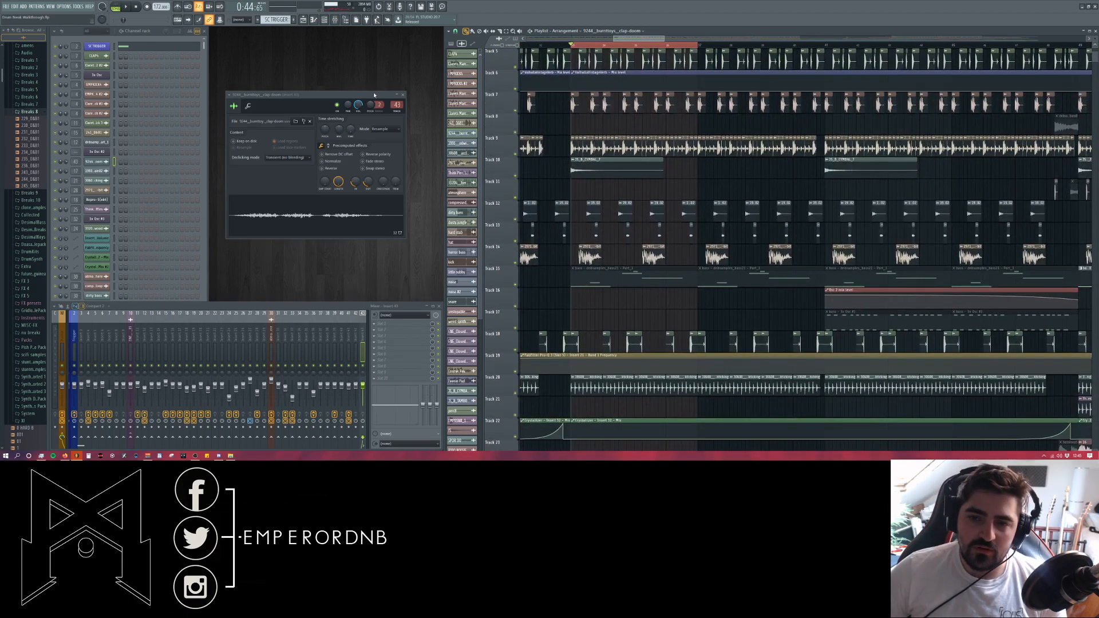
drag(373, 95, 370, 109)
click(397, 114)
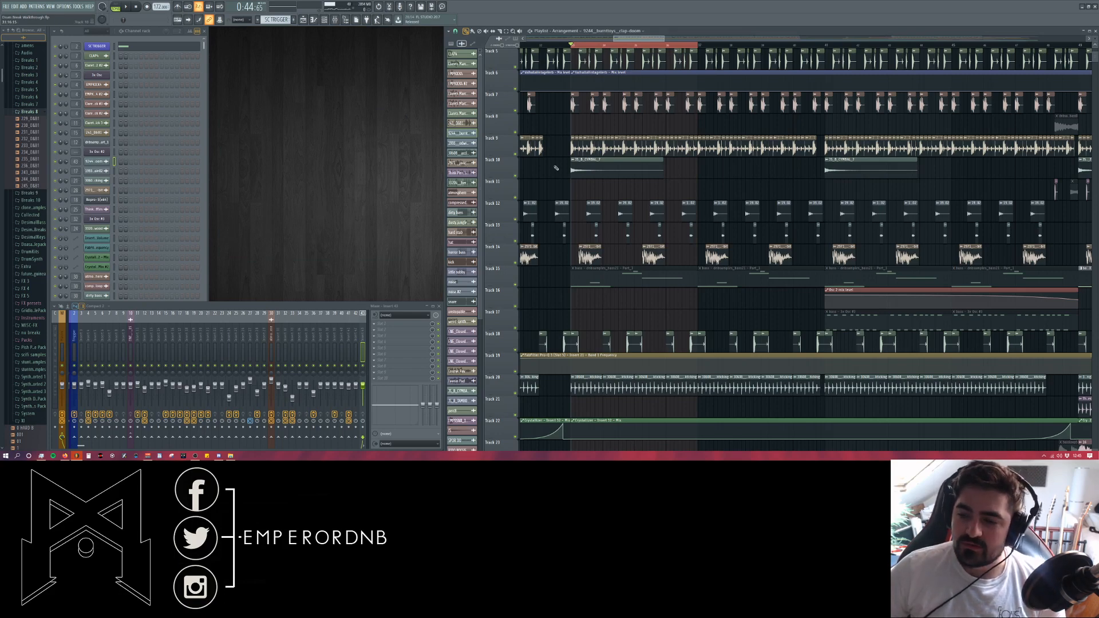
- Examine how the percussion layers on tracks 12 to 20 line up with the kick, clap and break tracks
scroll(556, 168, down, 6)
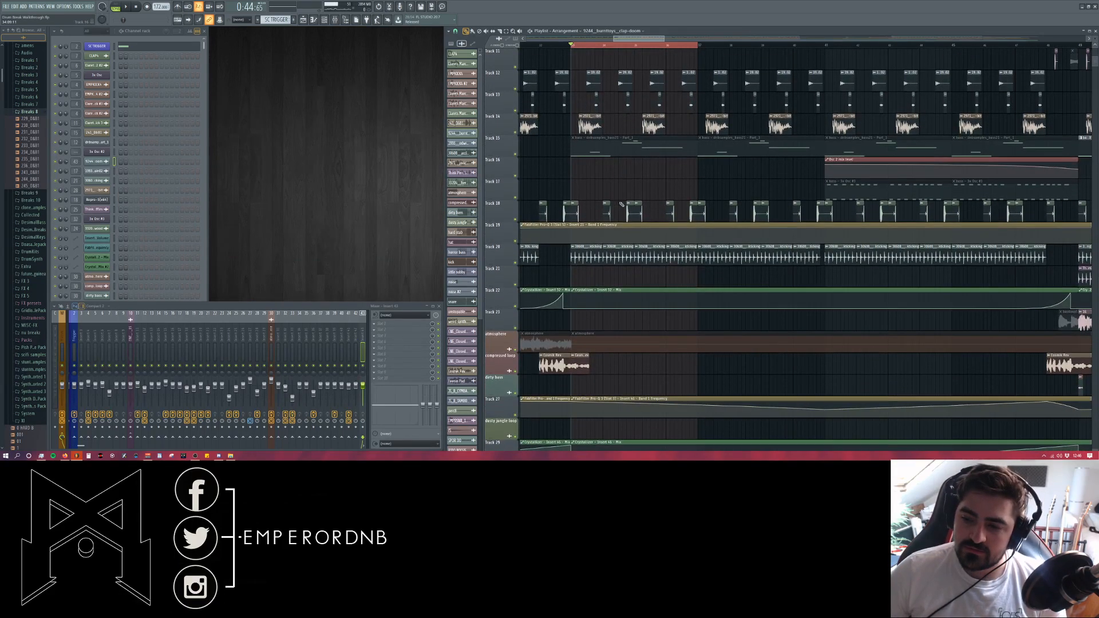
scroll(621, 204, down, 7)
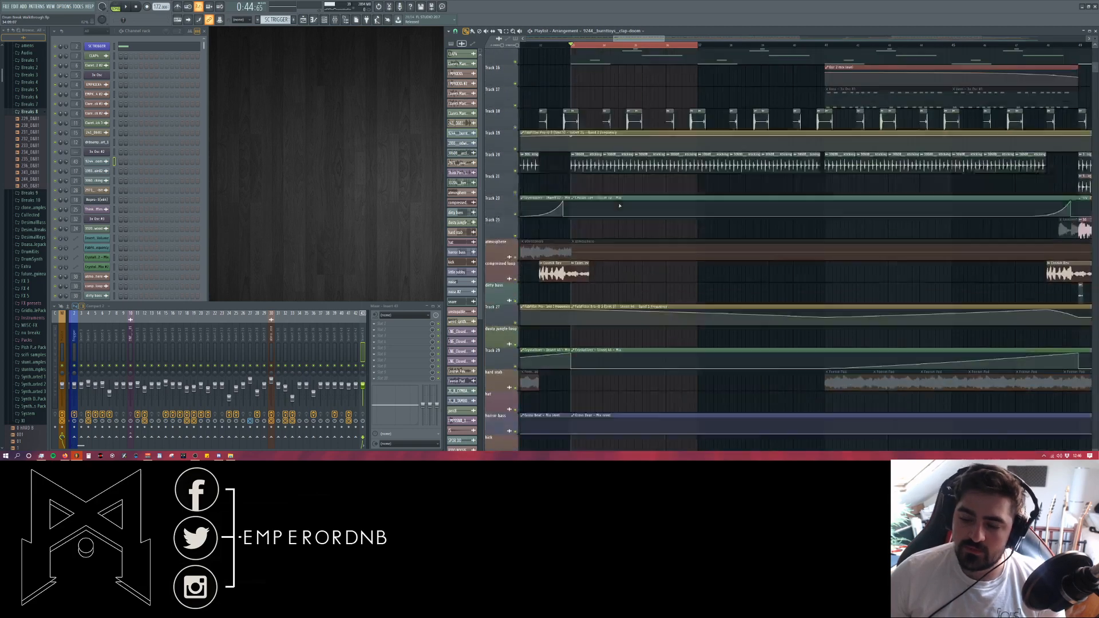
scroll(542, 243, up, 5)
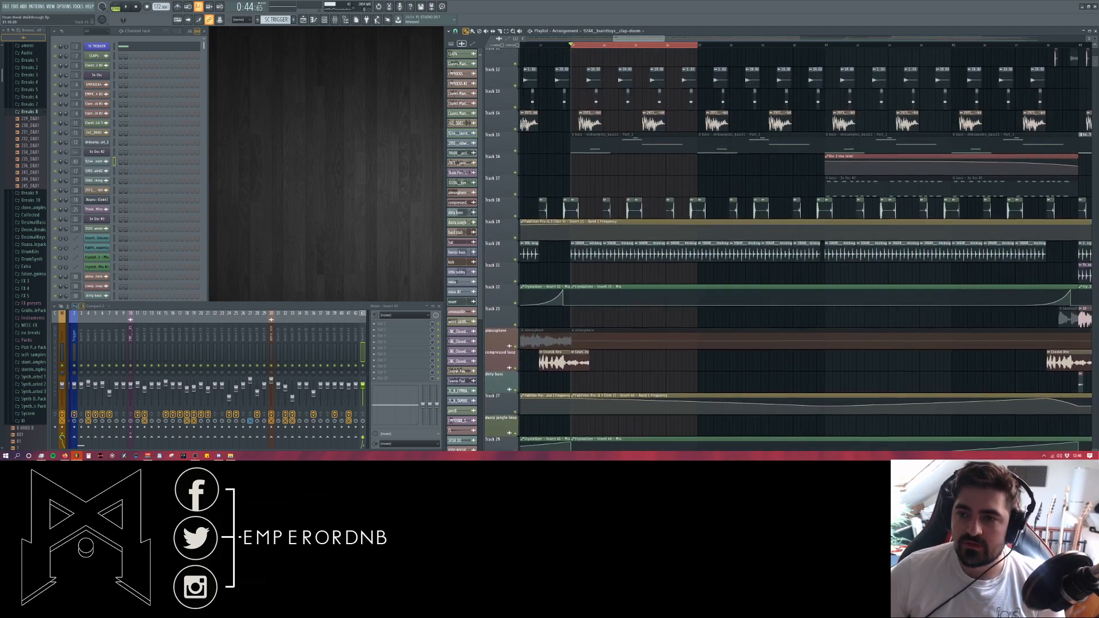
scroll(573, 235, up, 6)
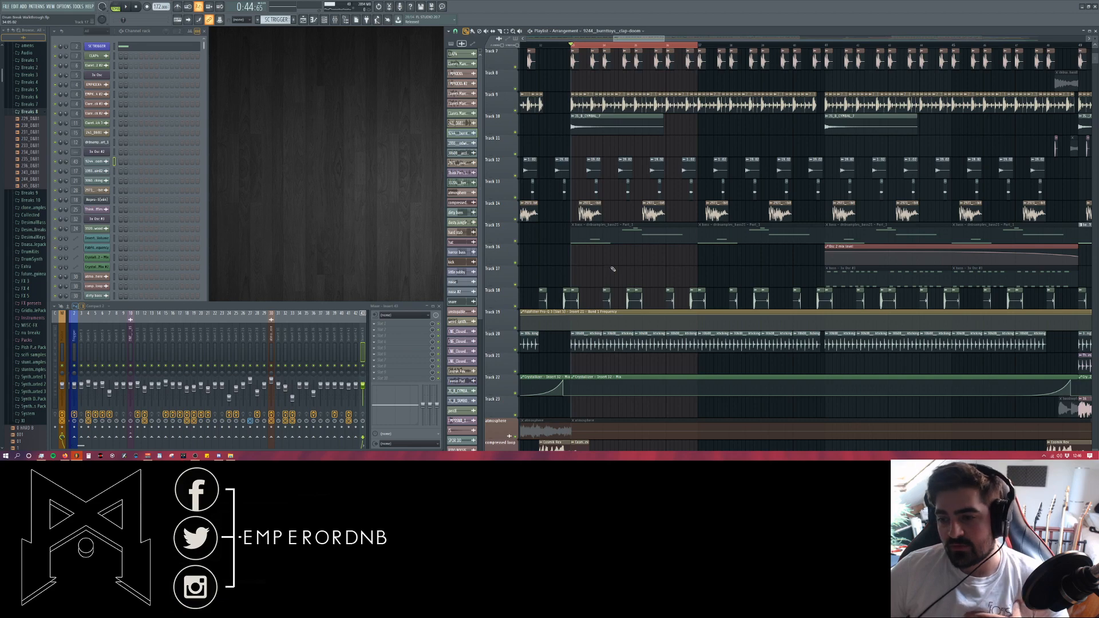
scroll(600, 284, up, 2)
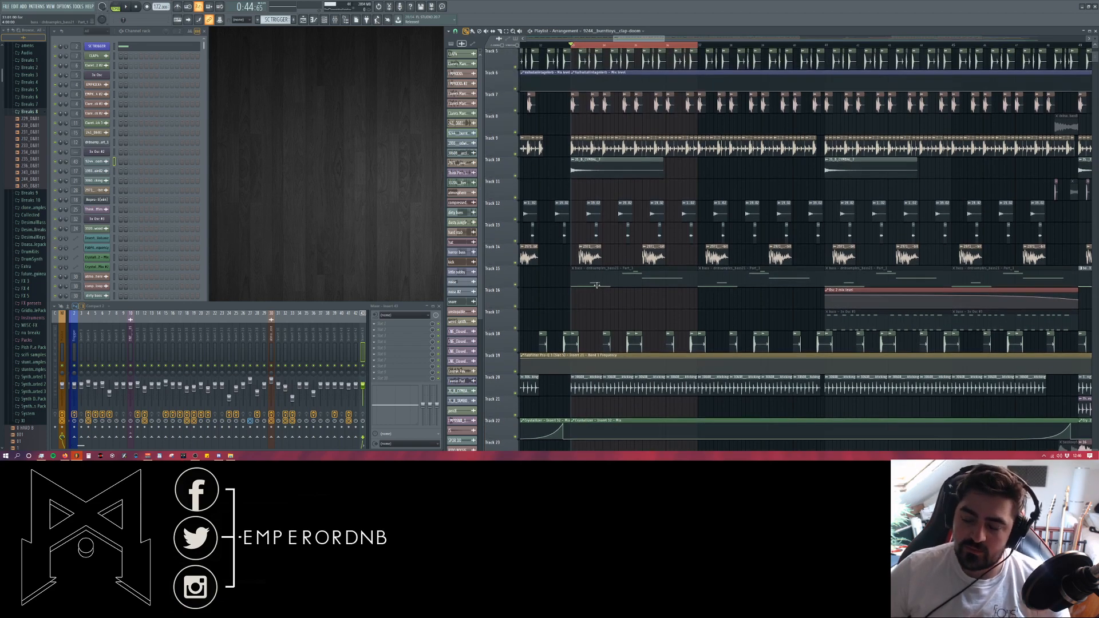
scroll(556, 254, up, 3)
scroll(698, 269, up, 2)
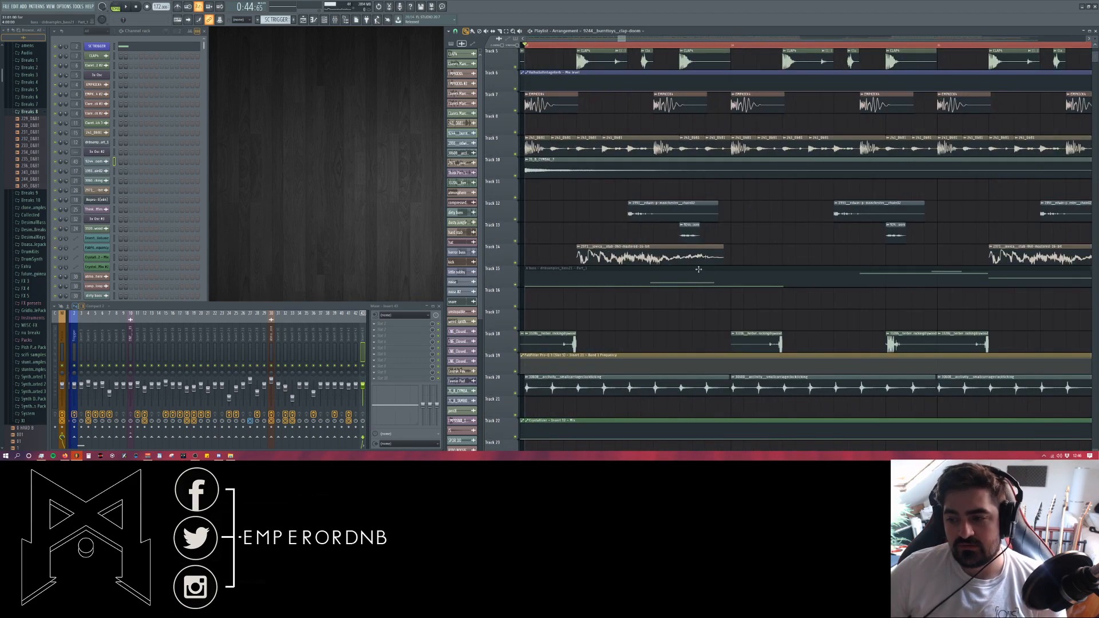
- Open the sample clips on tracks 12 and 13 to compare their mixer inserts, and close the sample settings
double_click(668, 216)
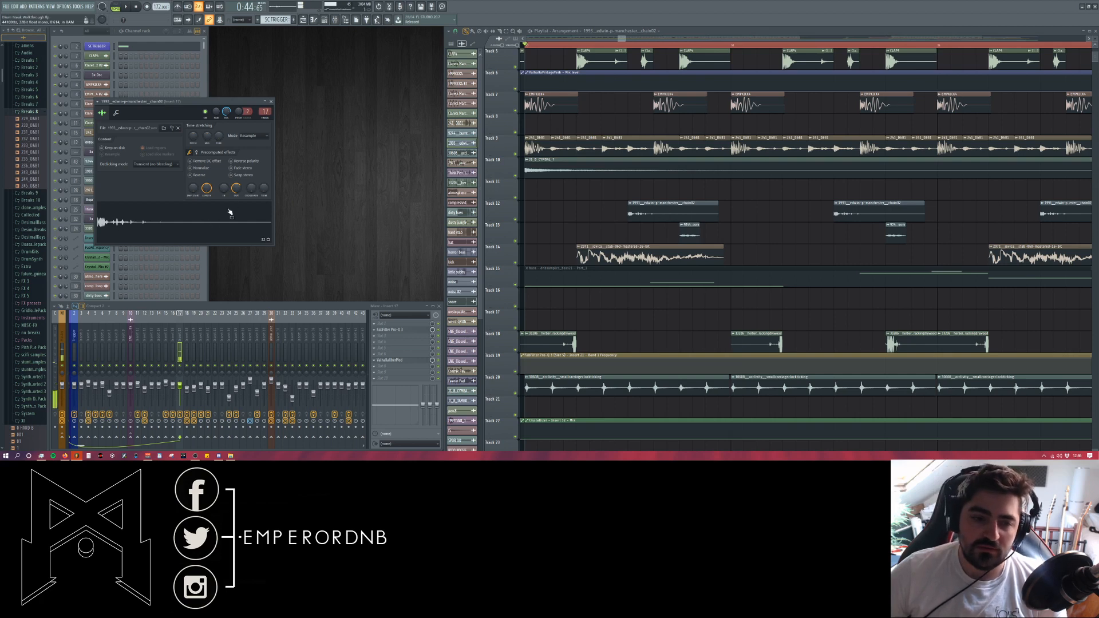
double_click(696, 232)
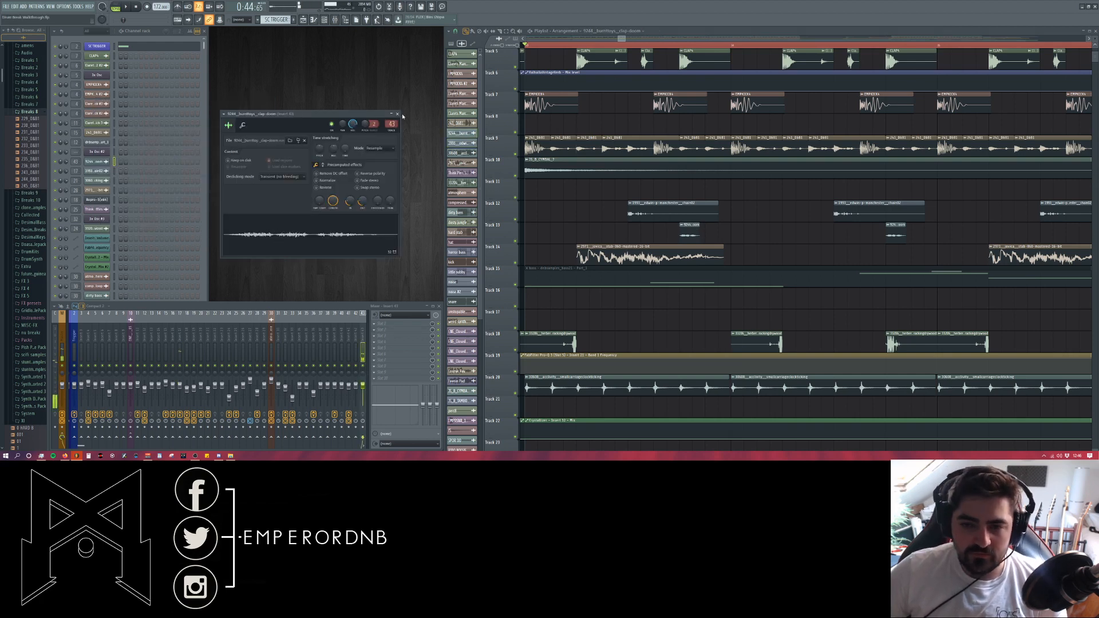
click(399, 114)
click(398, 114)
click(282, 305)
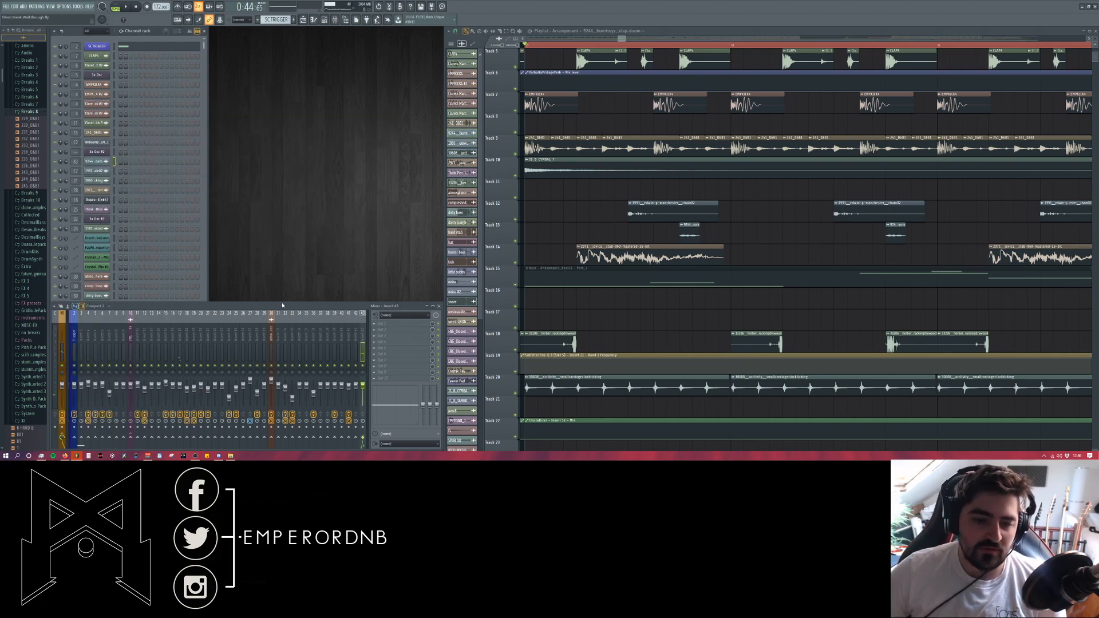
scroll(572, 233, up, 1)
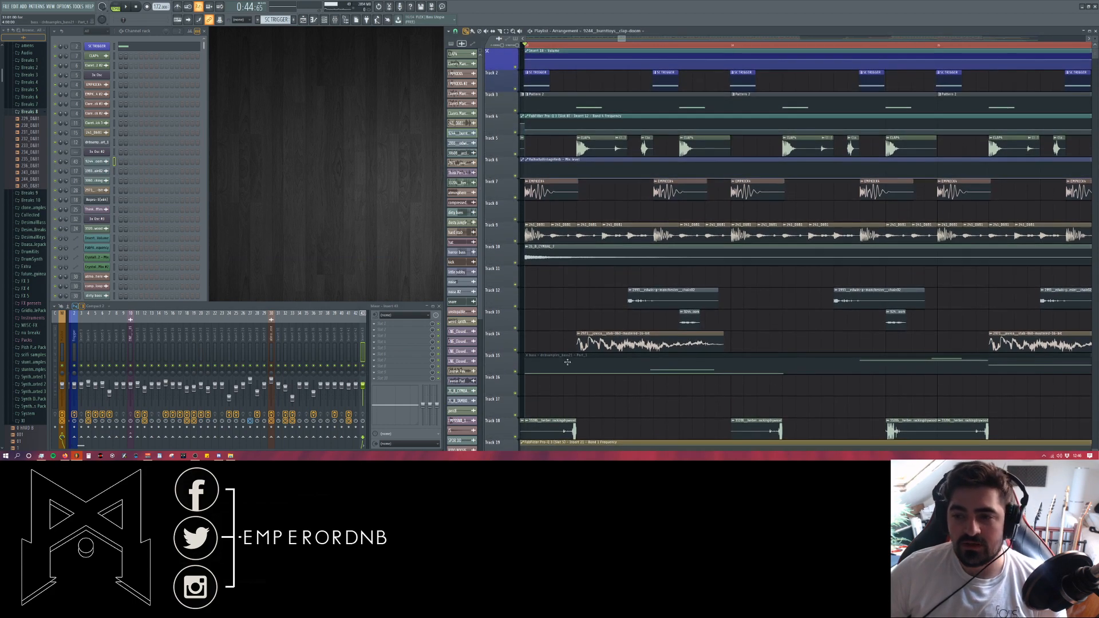
- Examine how the drum and percussion layers line up across the looped section, down to the atmosphere and compressed bass tracks
scroll(573, 360, up, 1)
scroll(579, 336, down, 3)
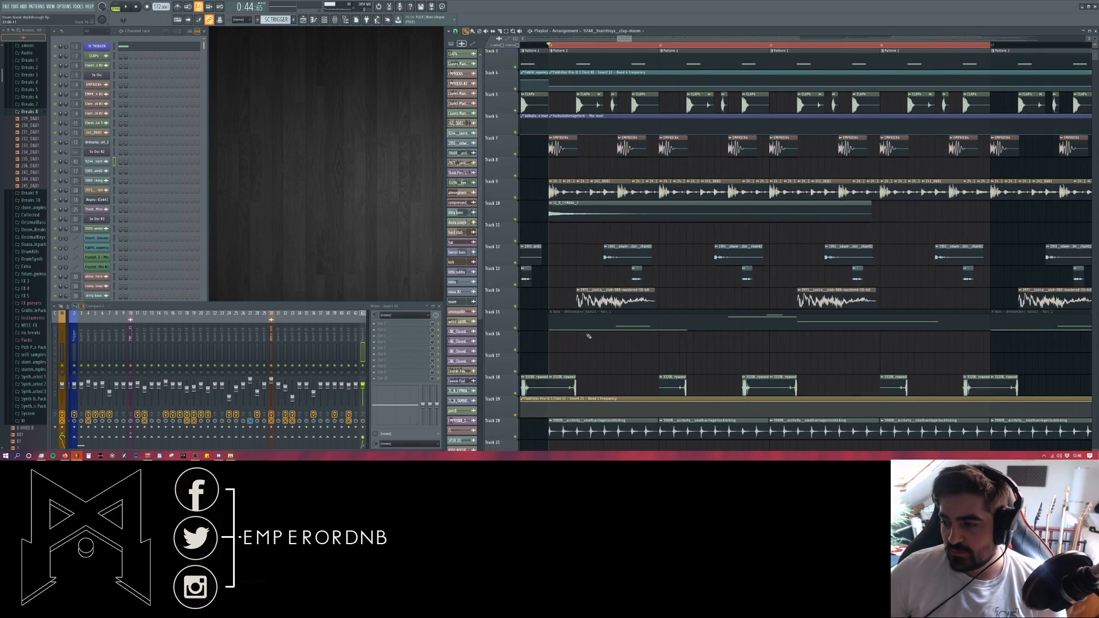
scroll(607, 335, down, 7)
scroll(626, 313, down, 4)
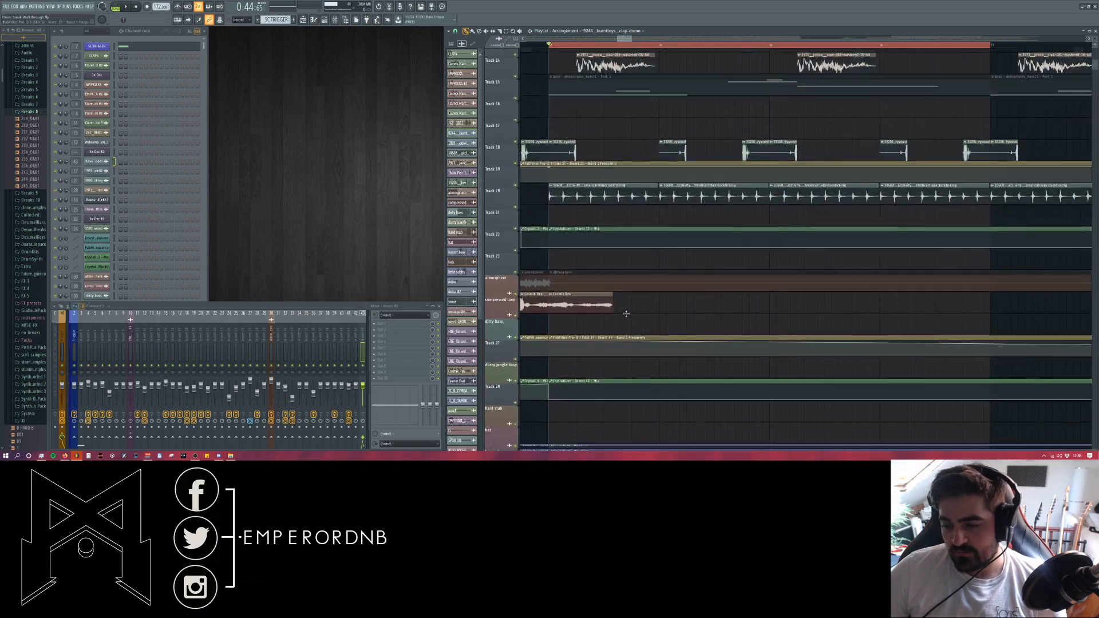
scroll(626, 313, up, 8)
scroll(628, 312, down, 3)
scroll(704, 348, up, 4)
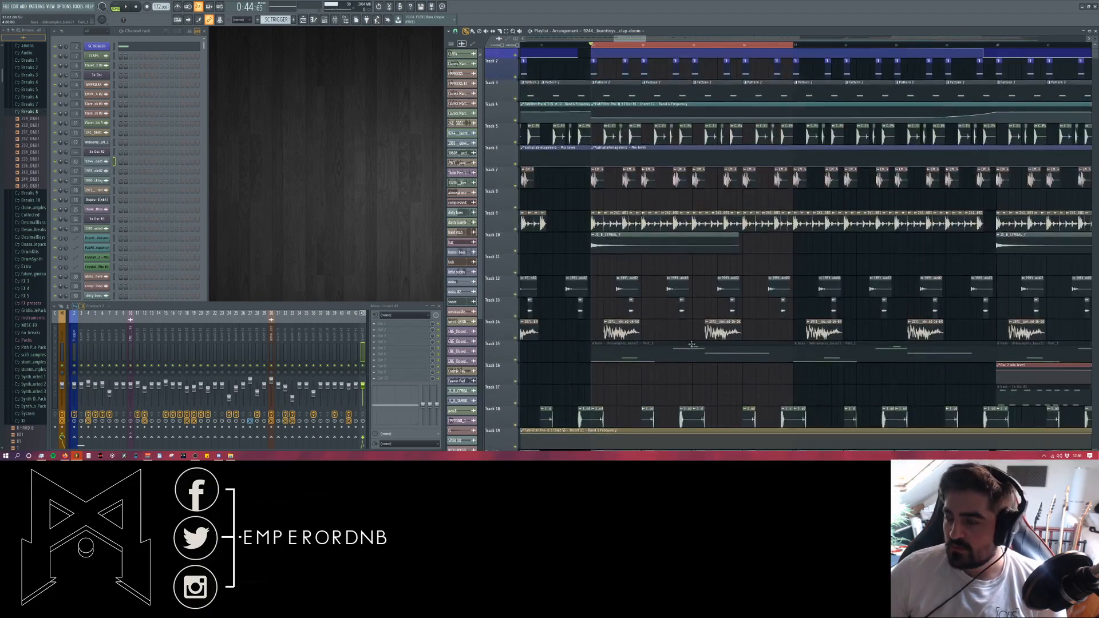
scroll(687, 327, up, 1)
scroll(676, 306, down, 1)
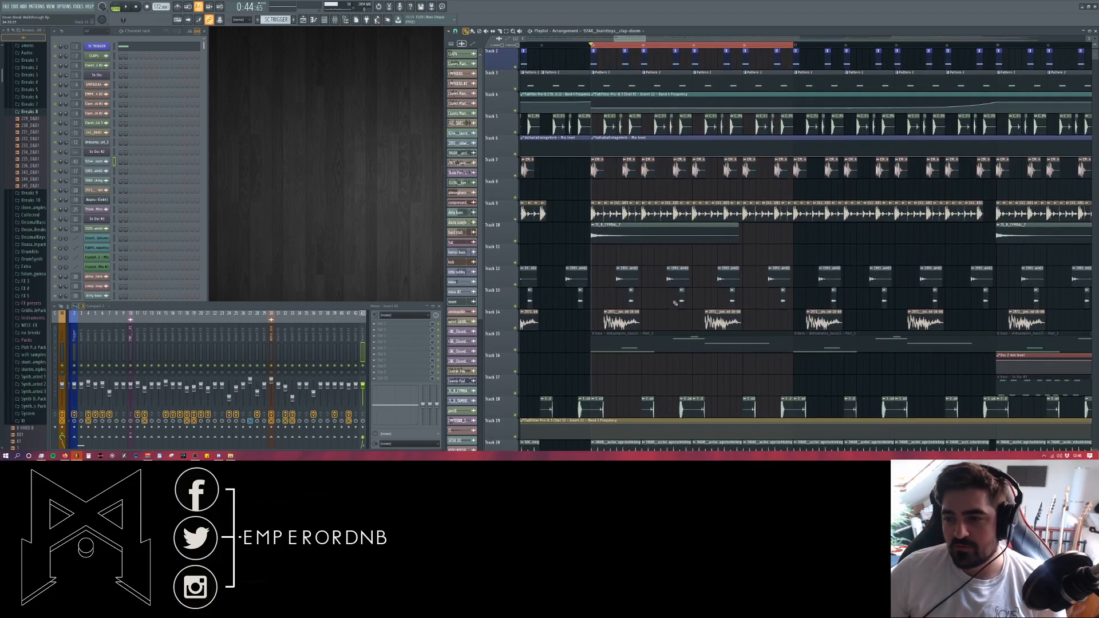
scroll(674, 303, up, 1)
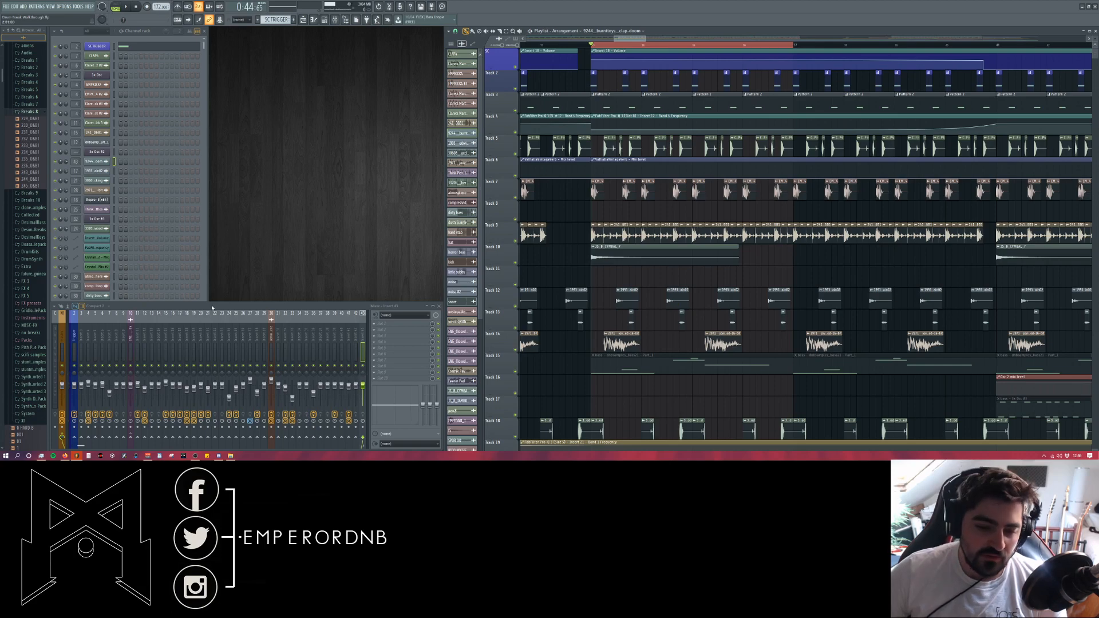
- Collapse the browser's folder structure and review the percussion tracks in the arrangement
click(4, 29)
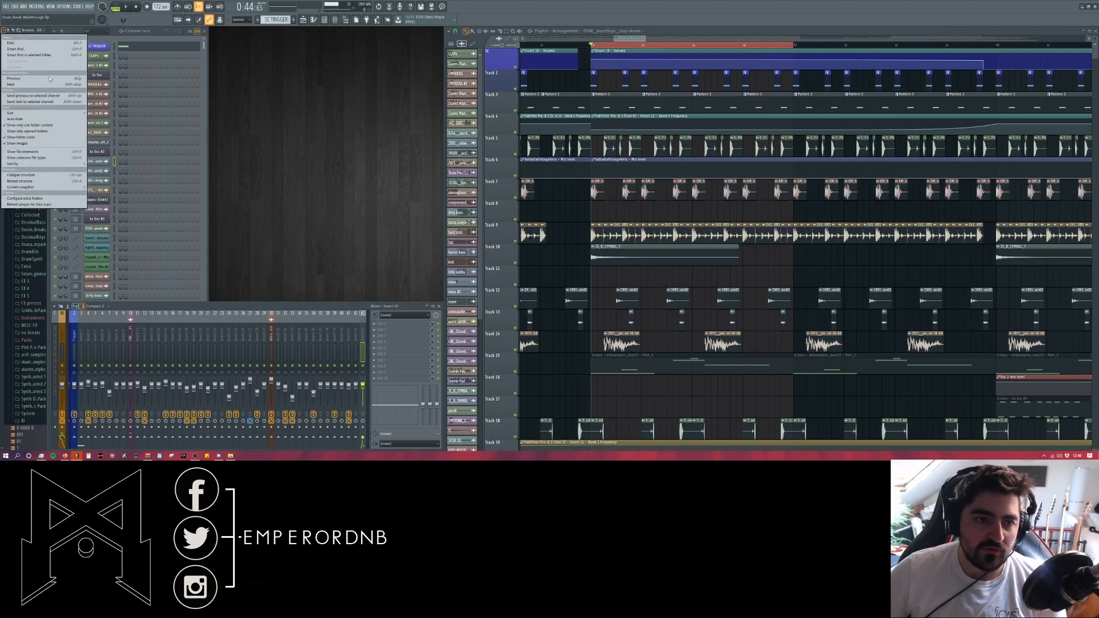
click(10, 31)
scroll(628, 258, down, 10)
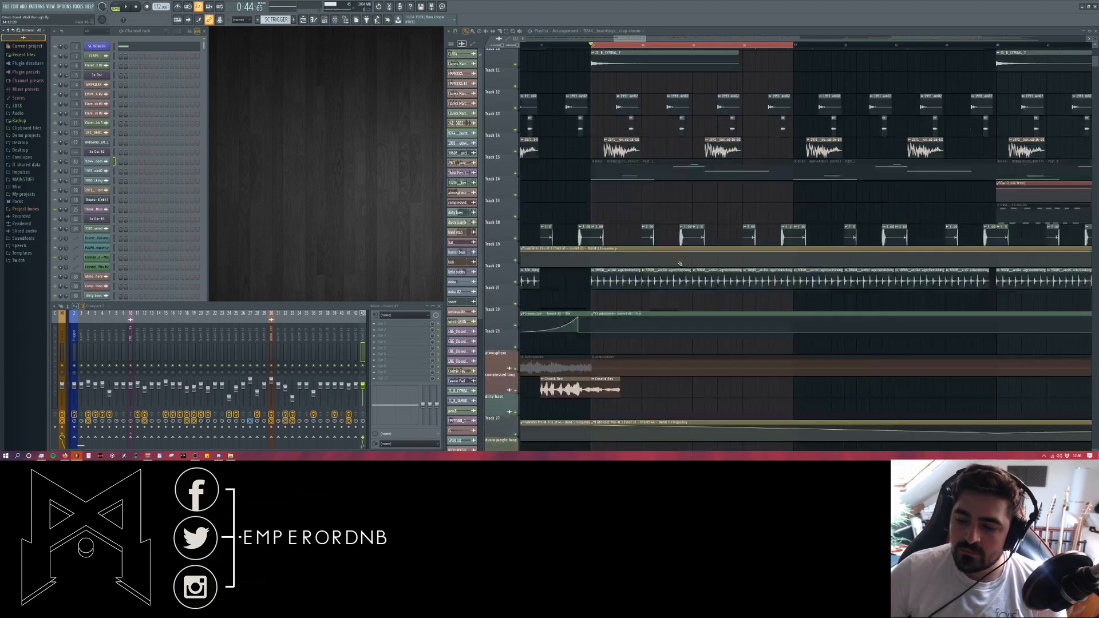
scroll(679, 264, up, 6)
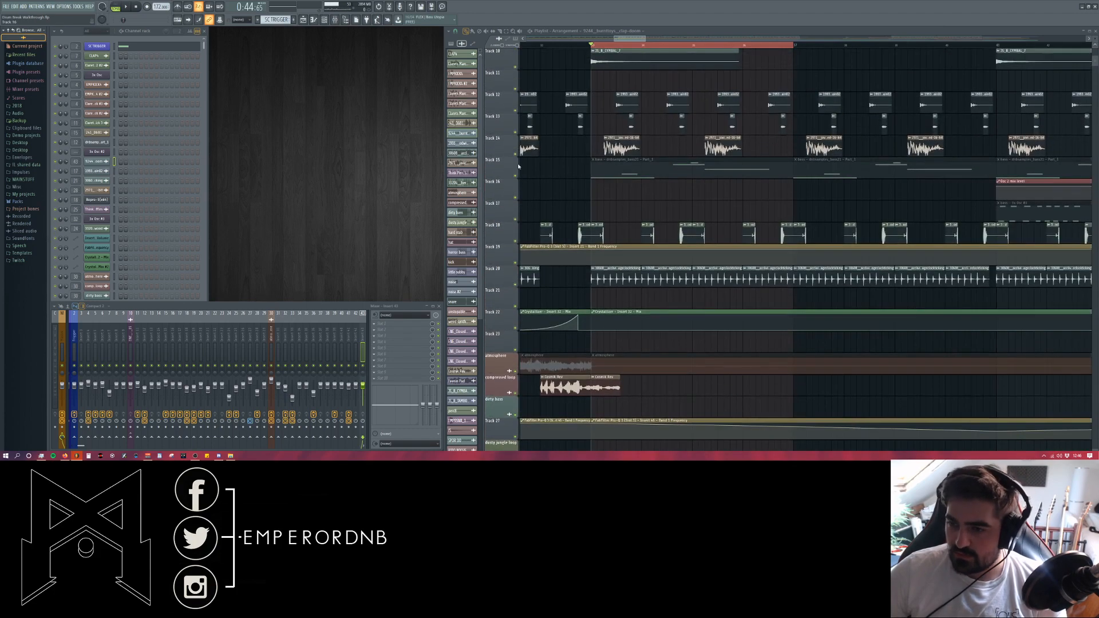
- Play the looped drum section with the full mixer in view, and stop playback
key(space)
click(207, 208)
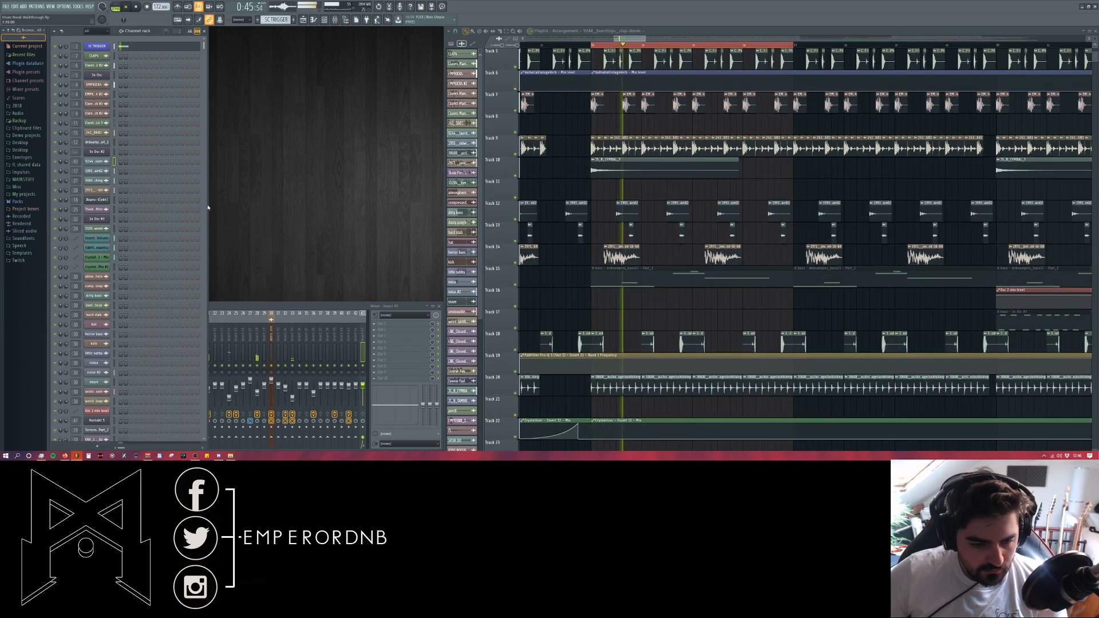
click(235, 306)
scroll(239, 329, up, 1)
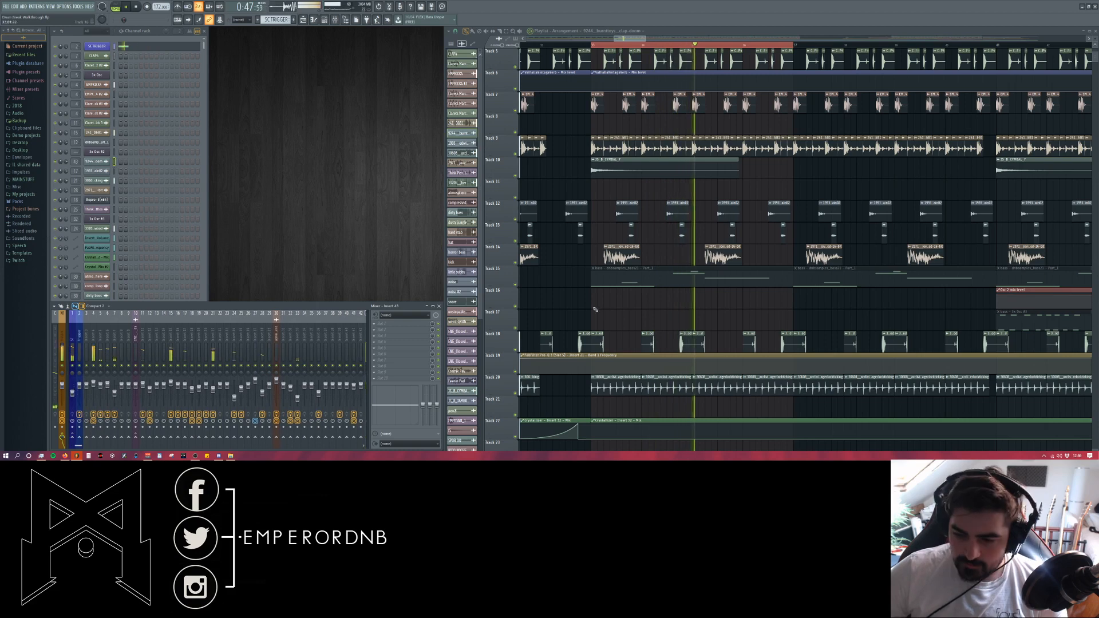
scroll(515, 334, down, 3)
key(space)
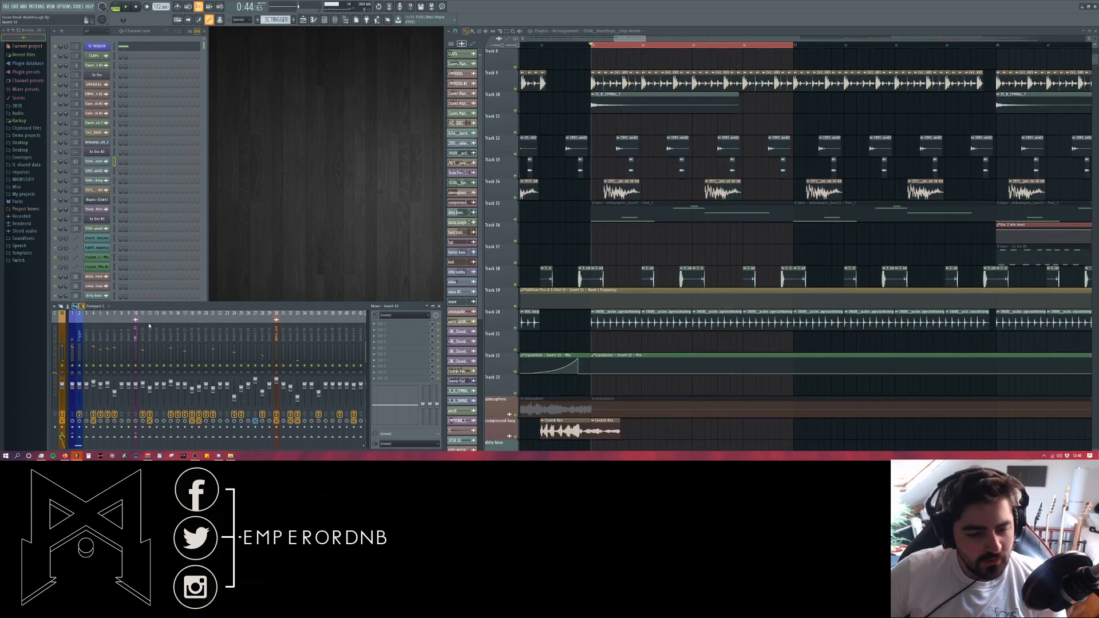
- Open The Glue compressor on the master channel and play the looped drums to watch its compression meter
key(space)
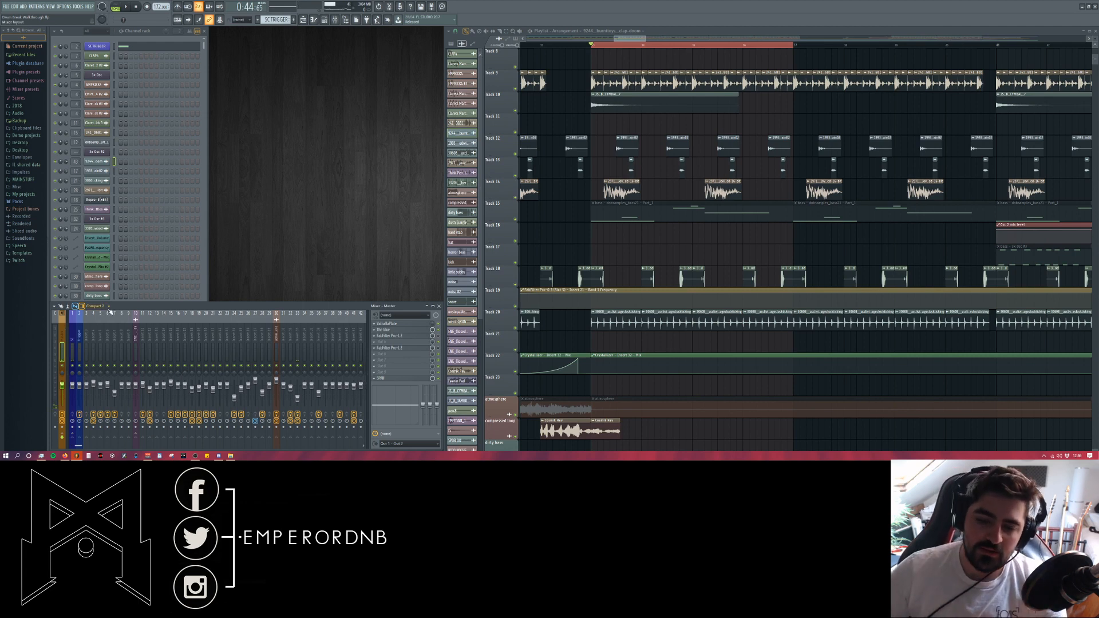
click(419, 330)
drag(90, 64, 310, 92)
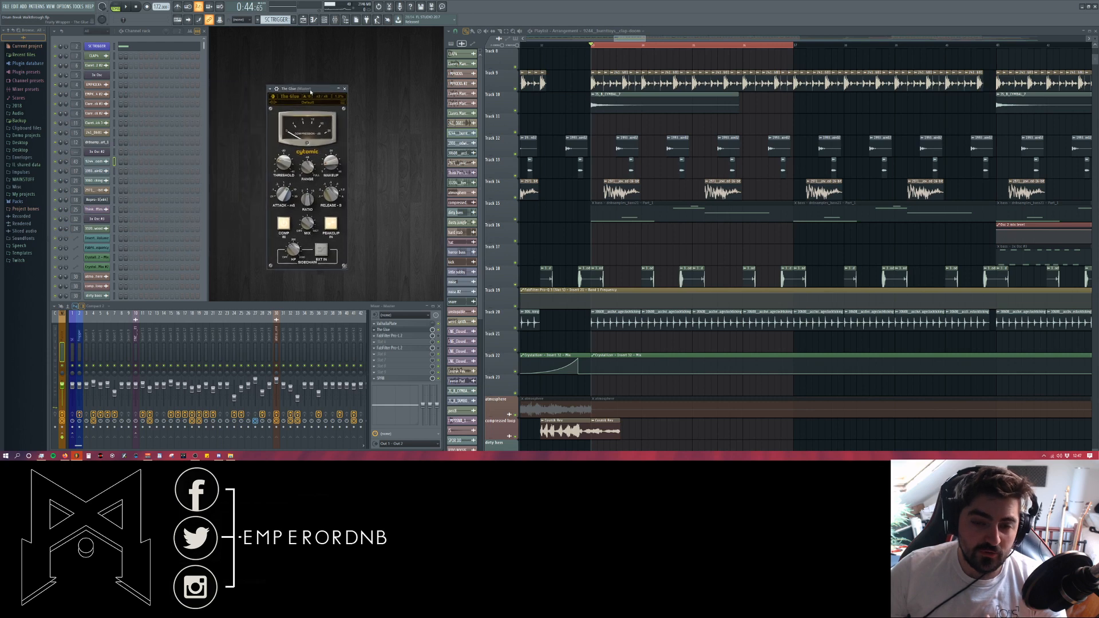
key(space)
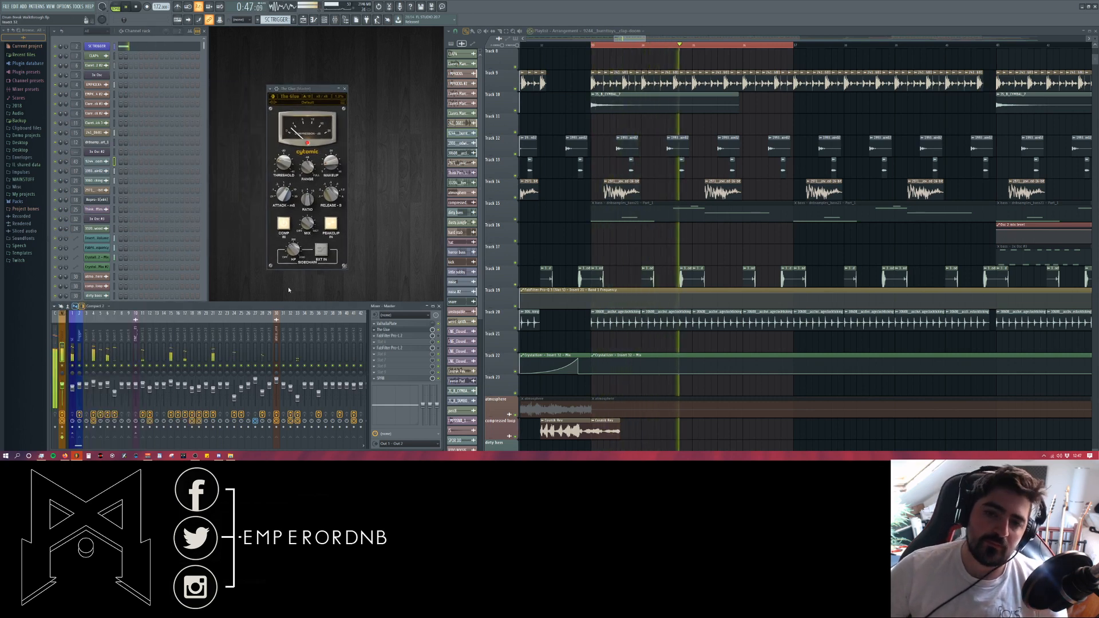
key(space)
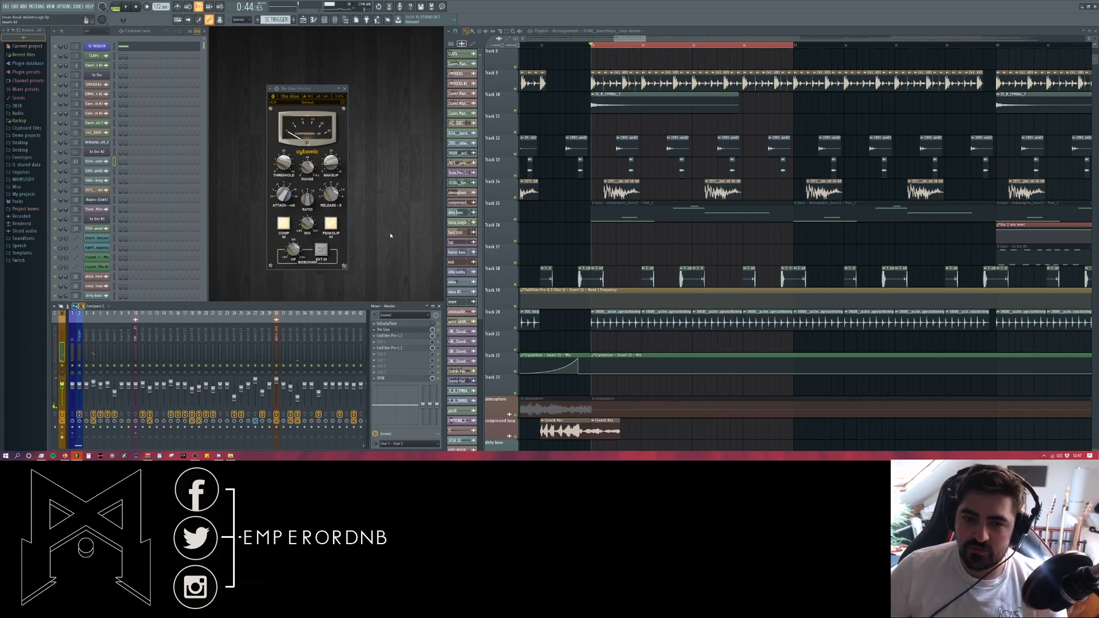
drag(310, 90, 320, 93)
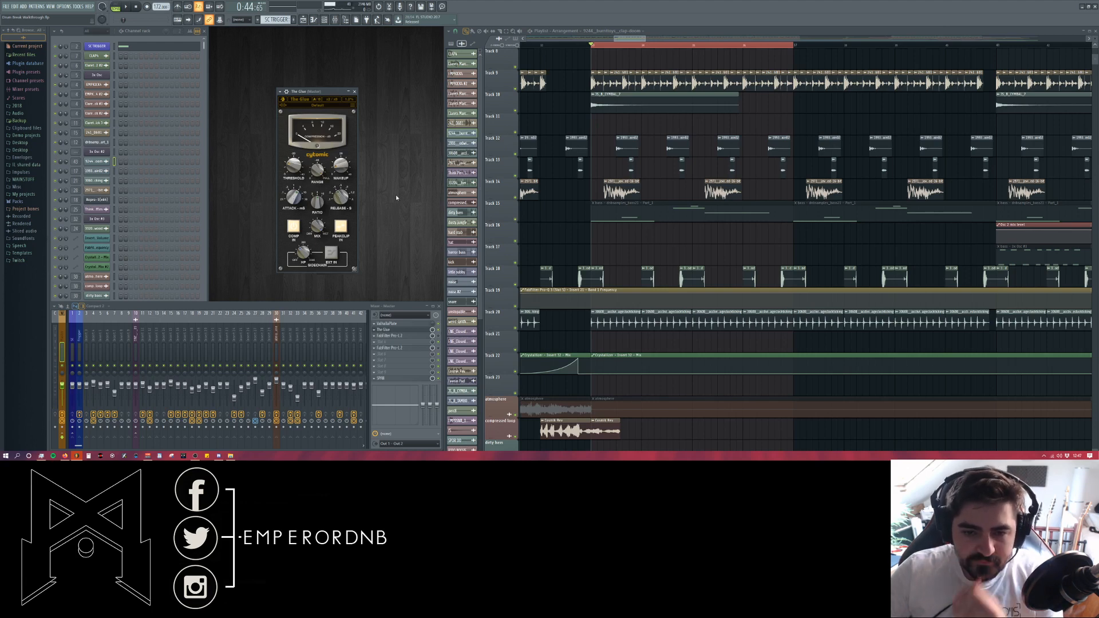
- Replay the drum loop with The Glue open, bringing the full mixer back into view before stopping
key(space)
drag(319, 92, 326, 97)
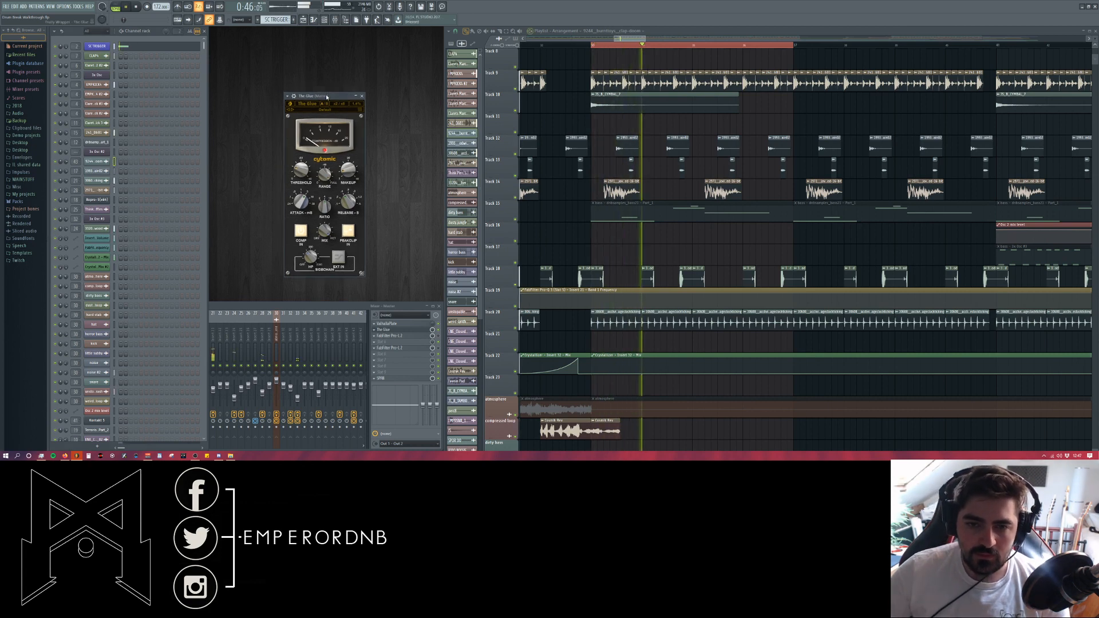
key(F9)
key(space)
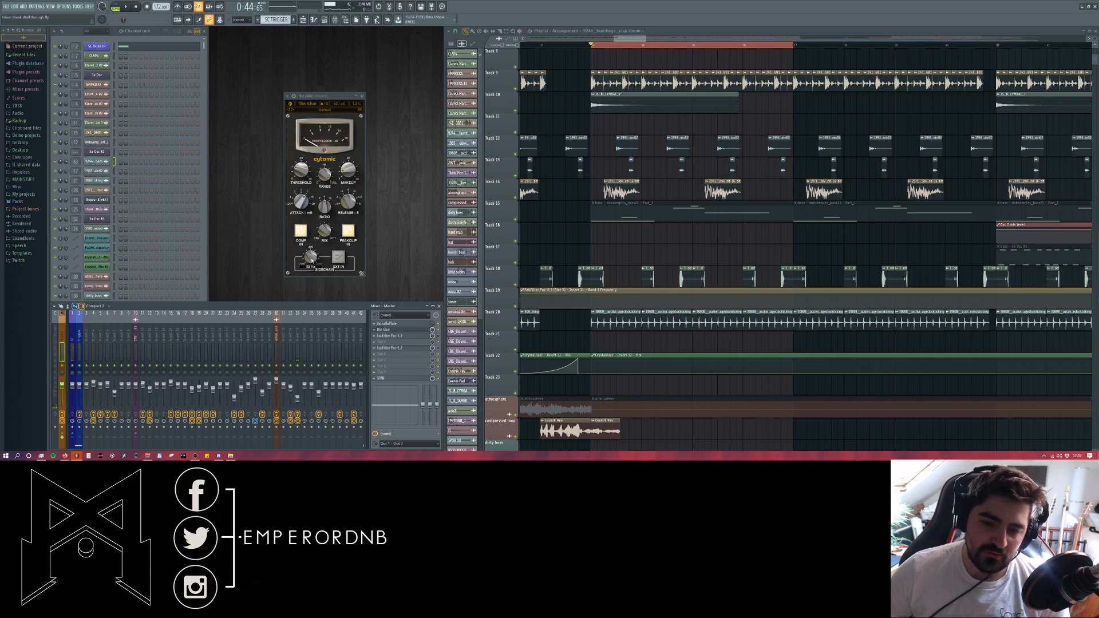
- Play the drum loop in several short passes to check how The Glue's compression and sidechain high-pass respond to the drums
key(space)
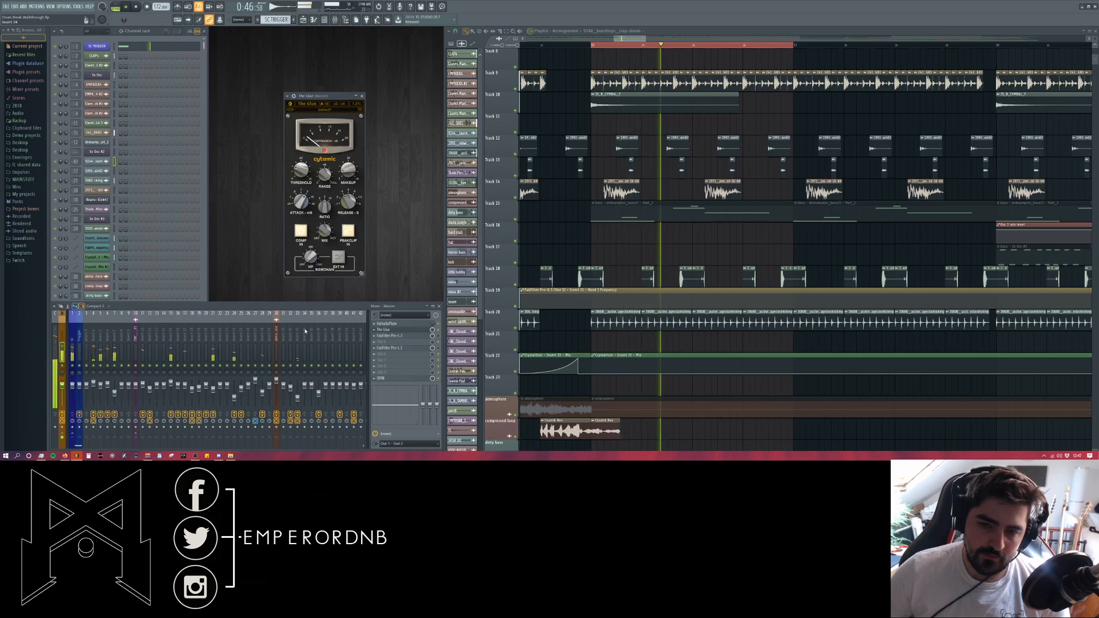
key(space)
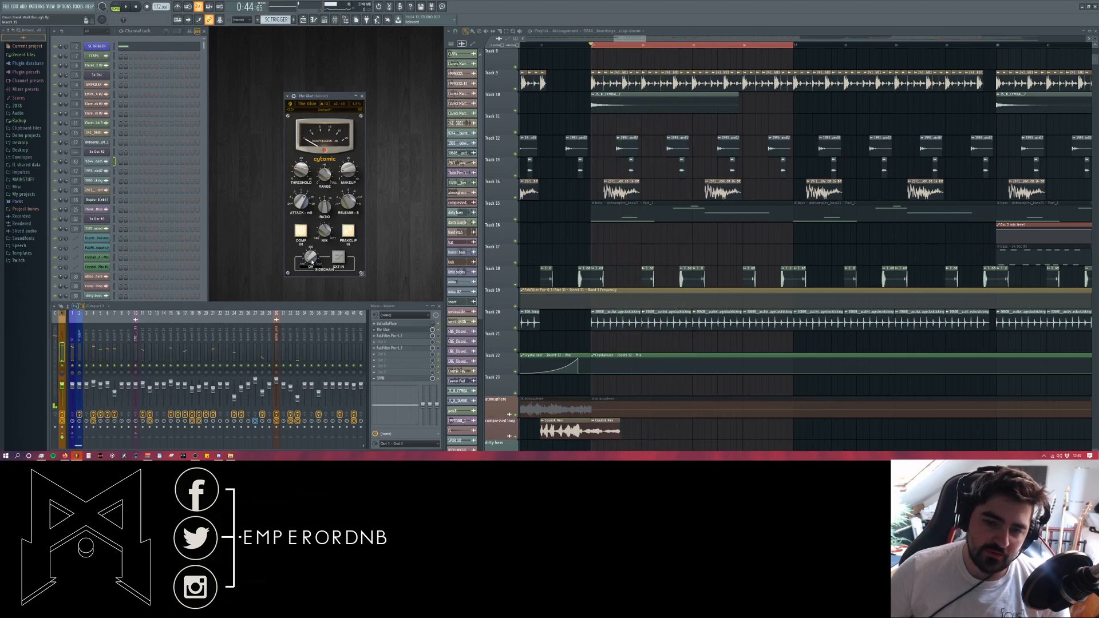
key(space)
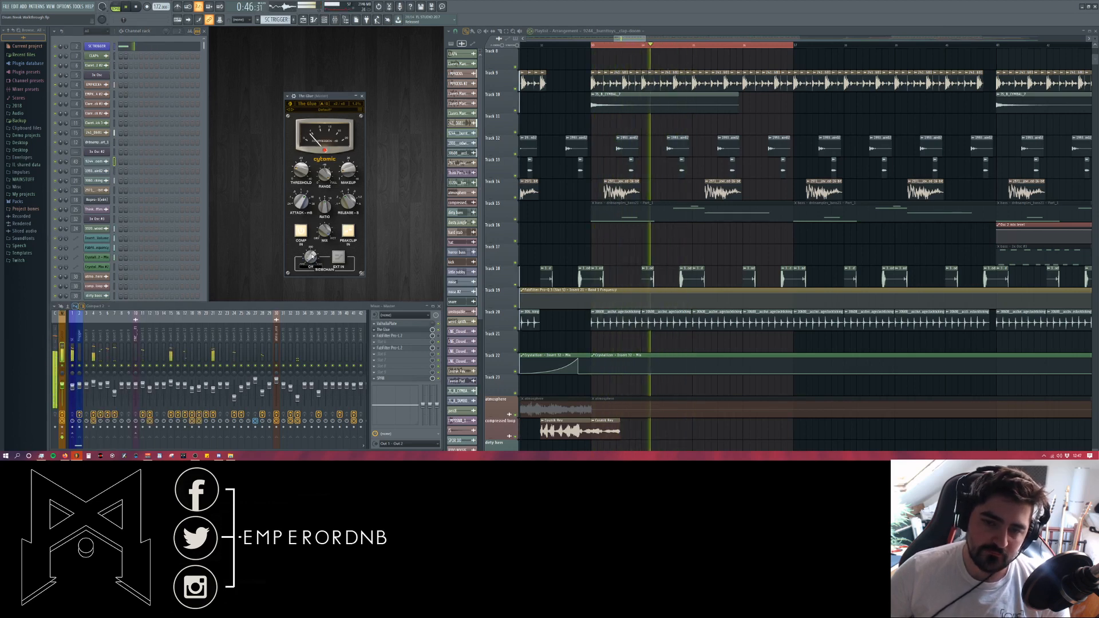
key(space)
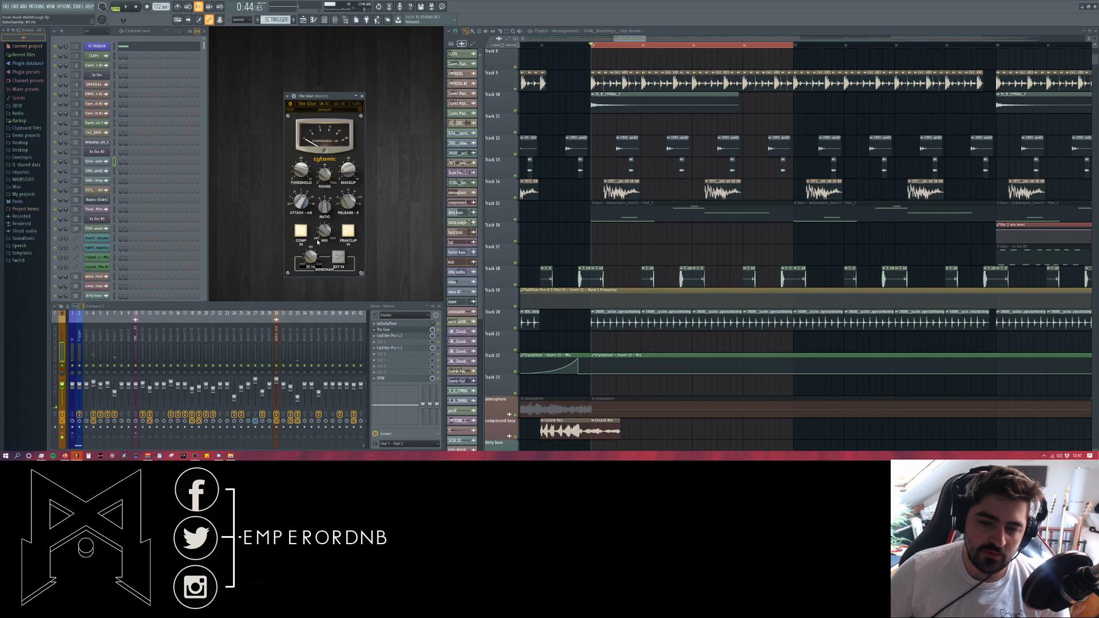
key(space)
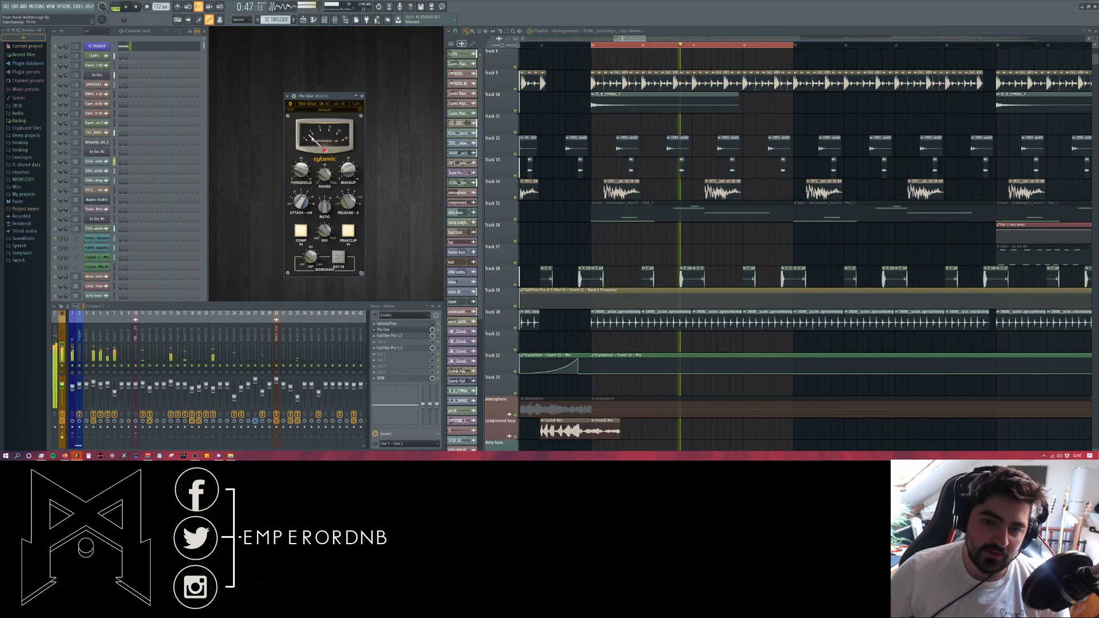
key(space)
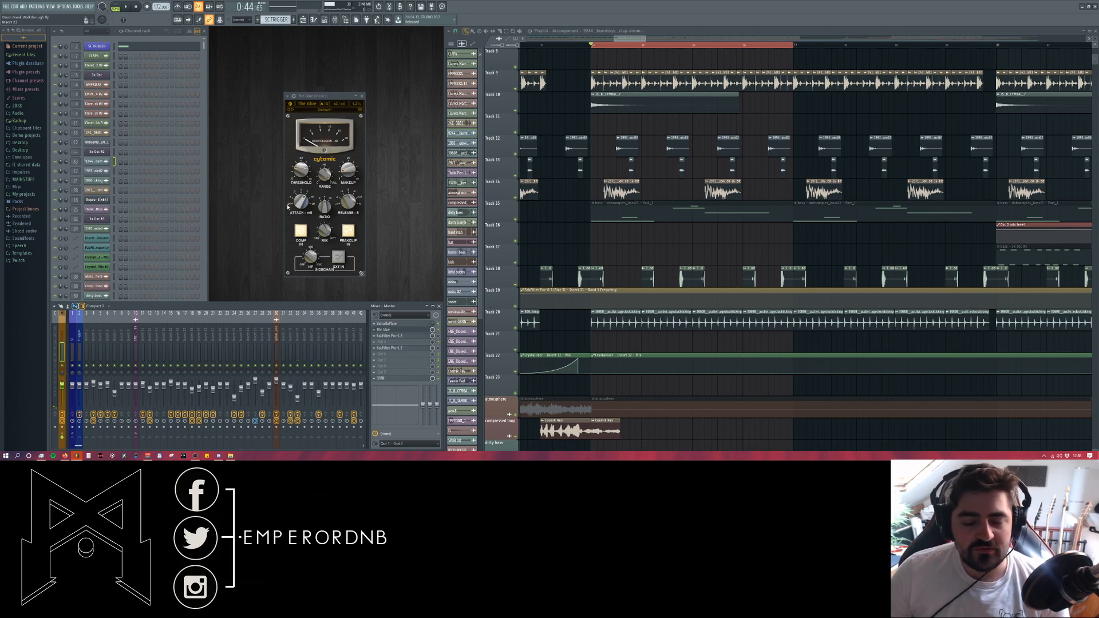
drag(318, 92, 304, 93)
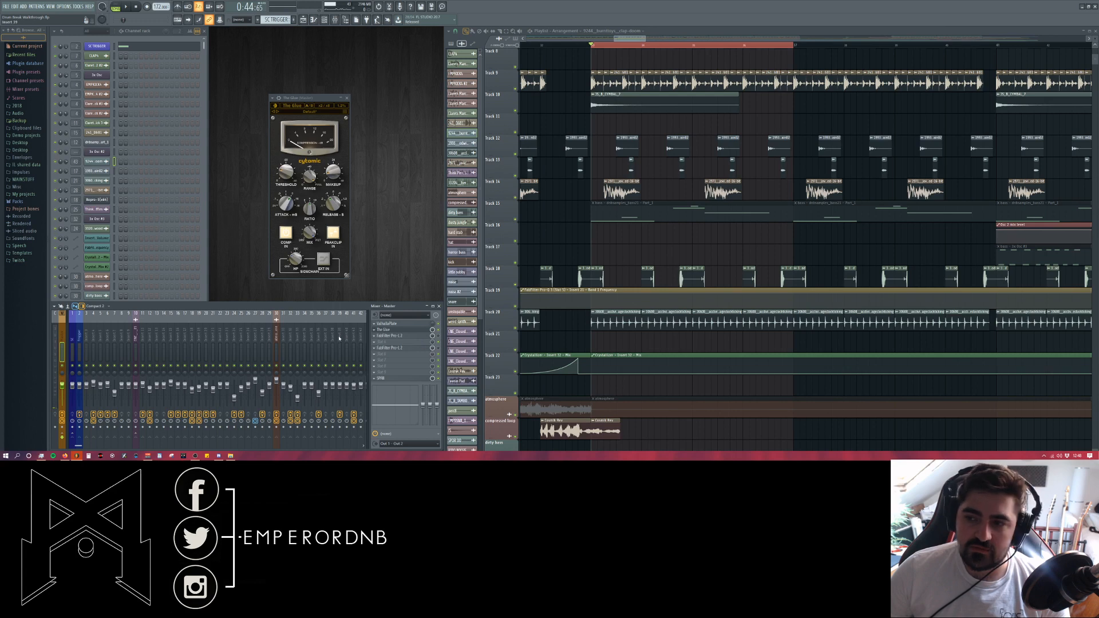
key(space)
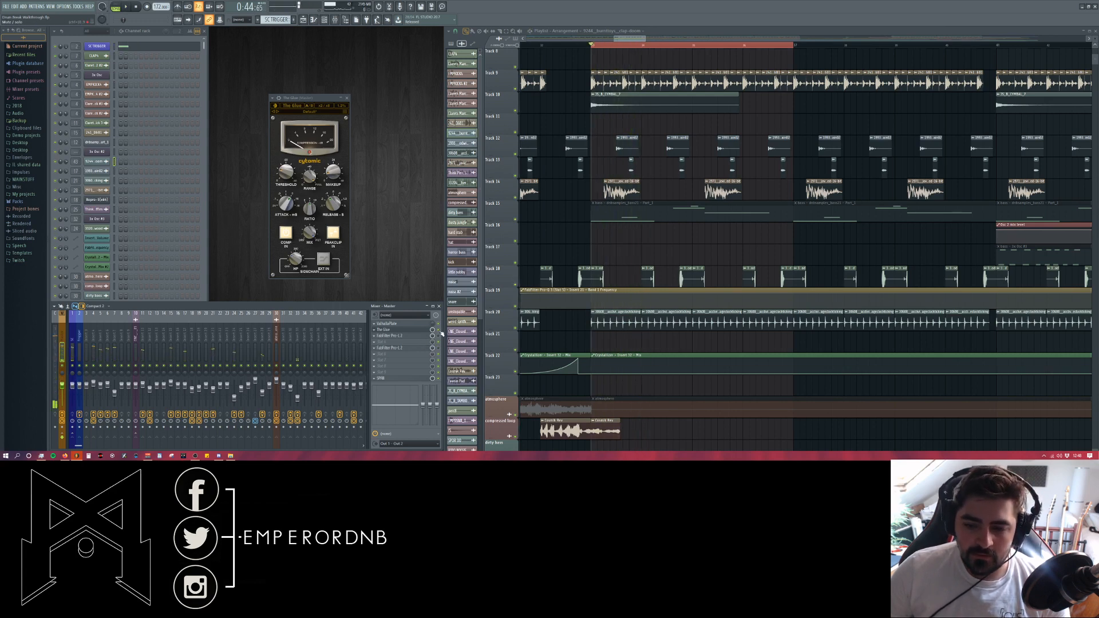
- Replace The Glue's window with the master's first FabFilter Pro-L 2, play the loop to view its limiting, and close it
click(425, 337)
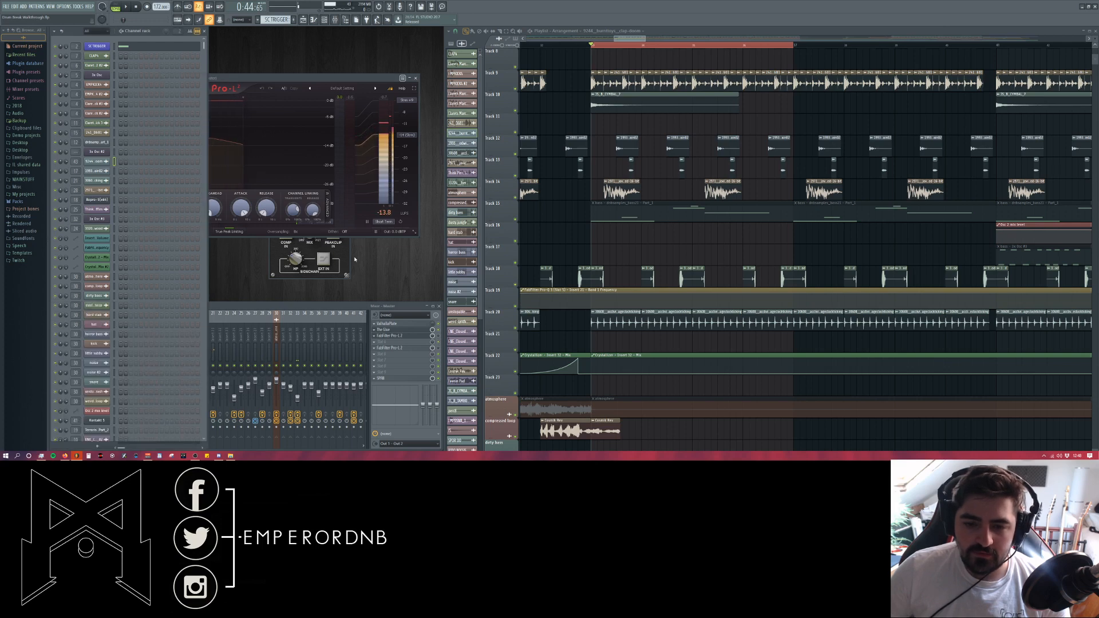
click(346, 98)
drag(357, 79, 398, 88)
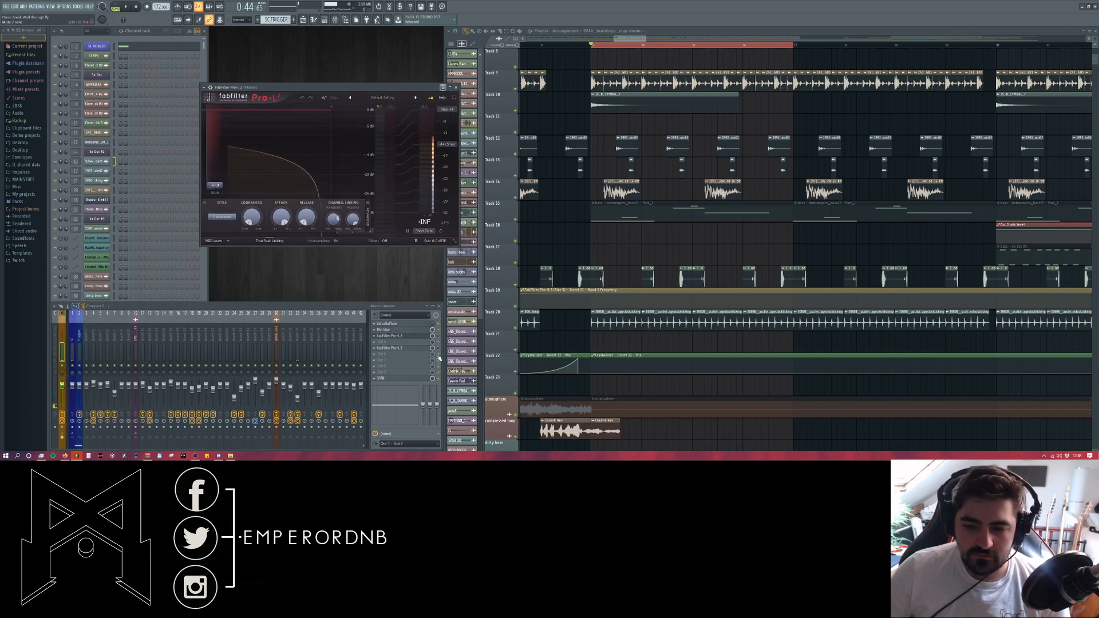
drag(302, 96, 296, 98)
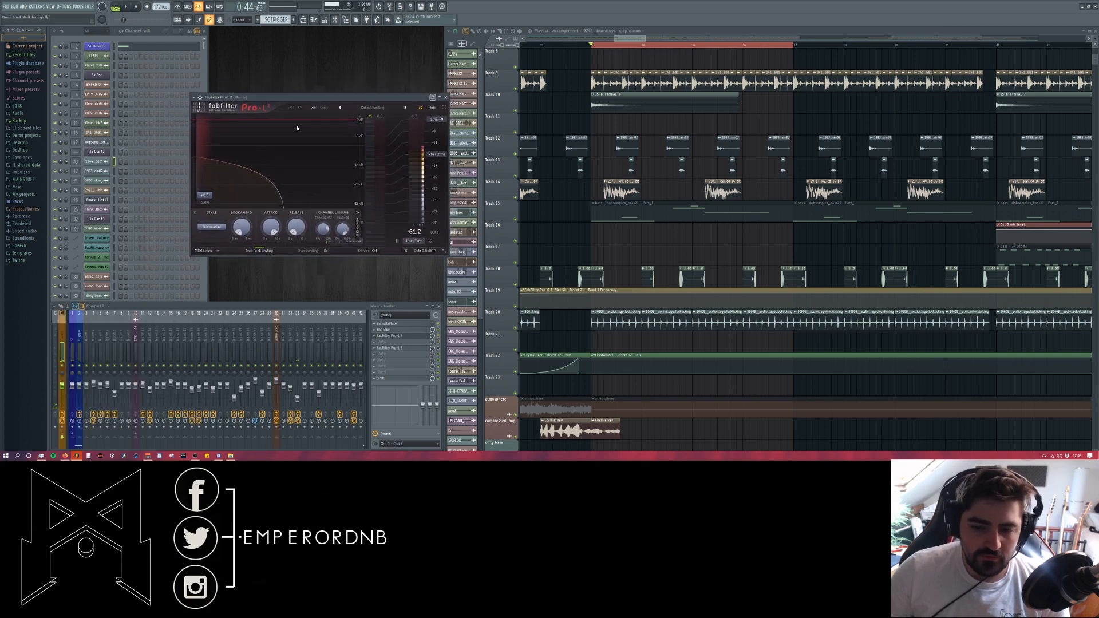
key(space)
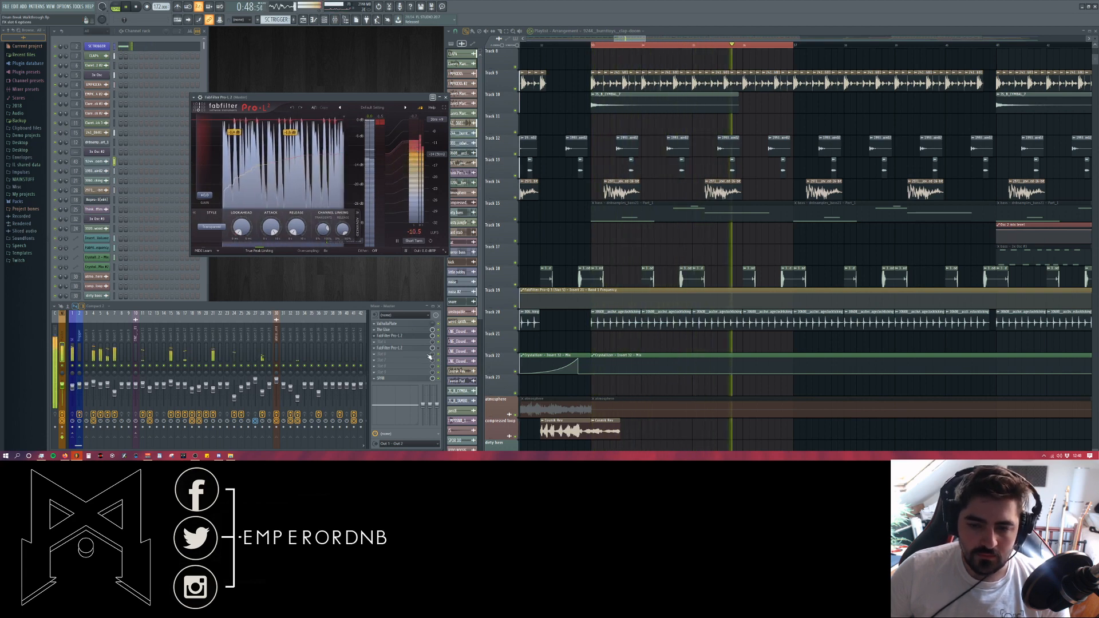
key(space)
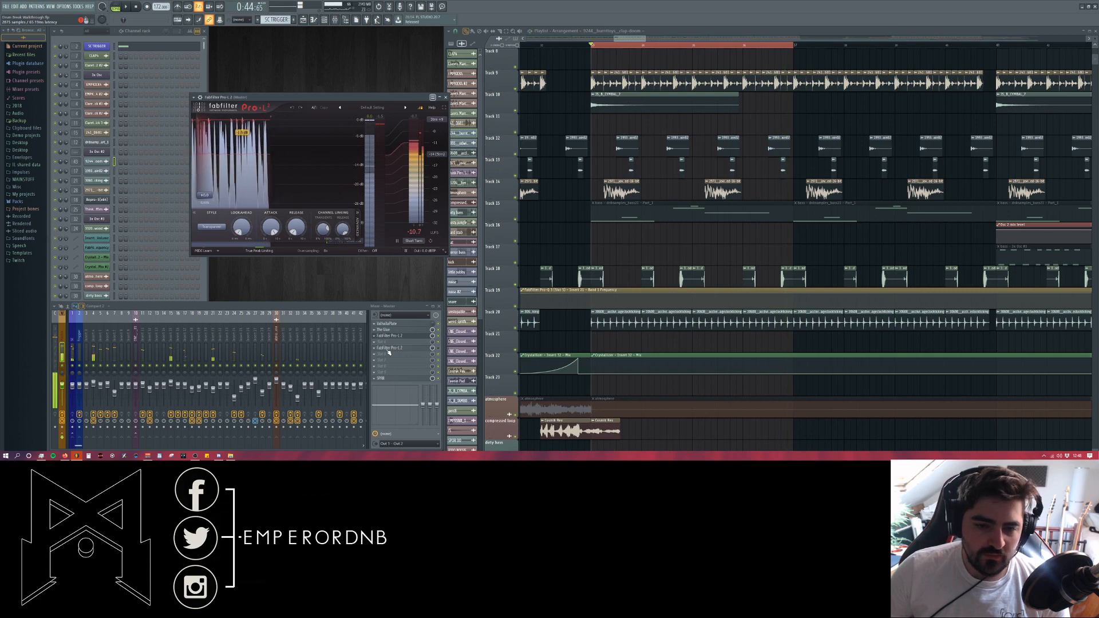
click(446, 98)
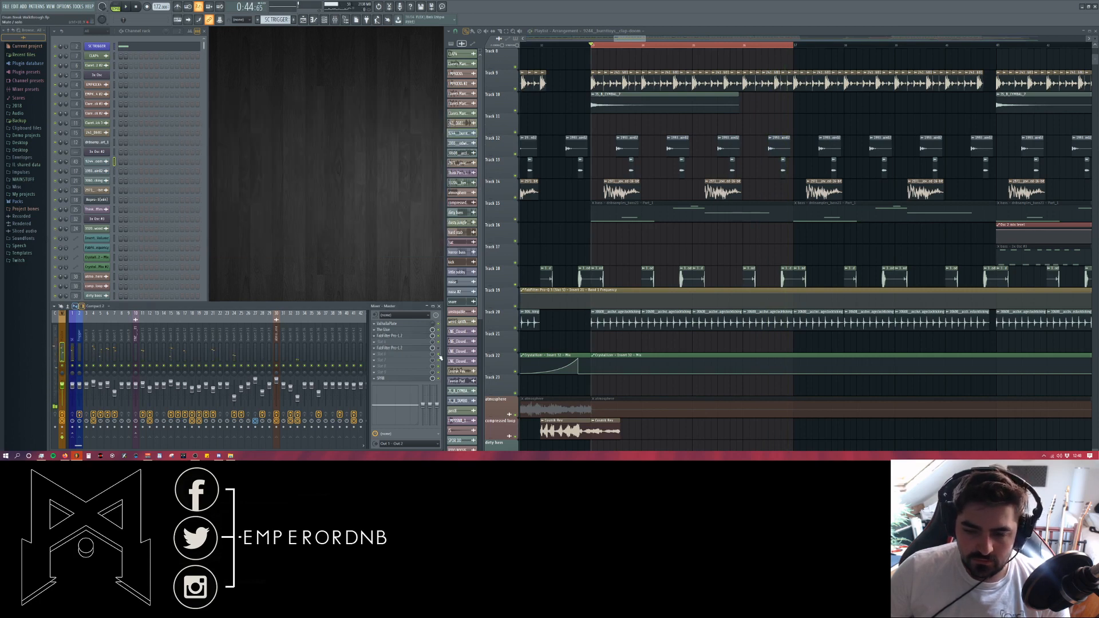
- Open the master's second FabFilter Pro-L 2 beside the playlist and play the drum loop to view its limiting
click(417, 348)
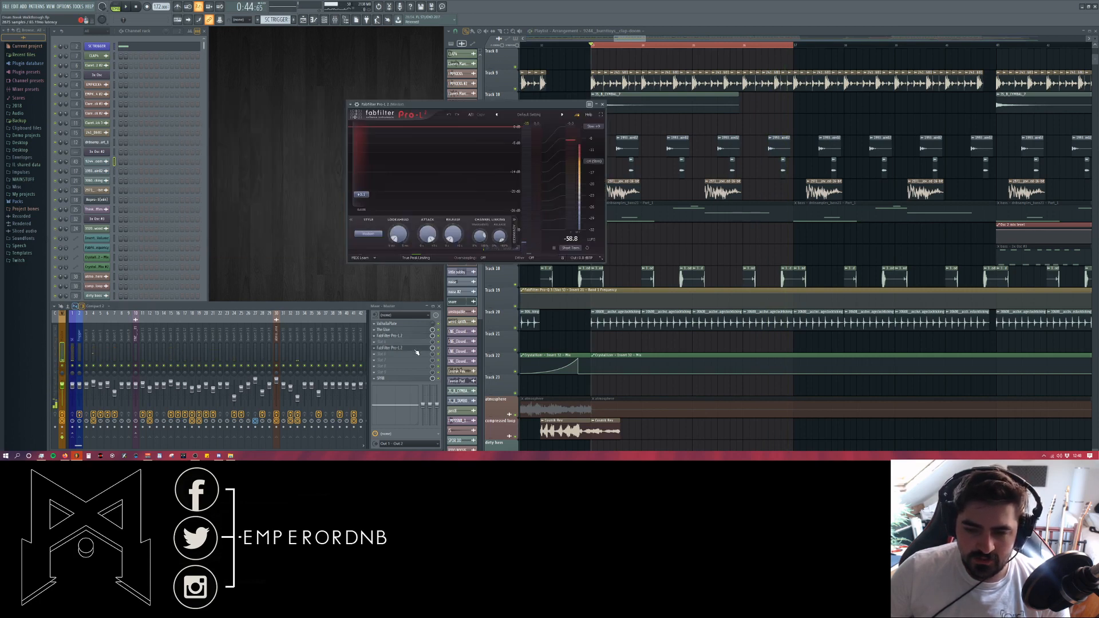
drag(425, 103, 268, 101)
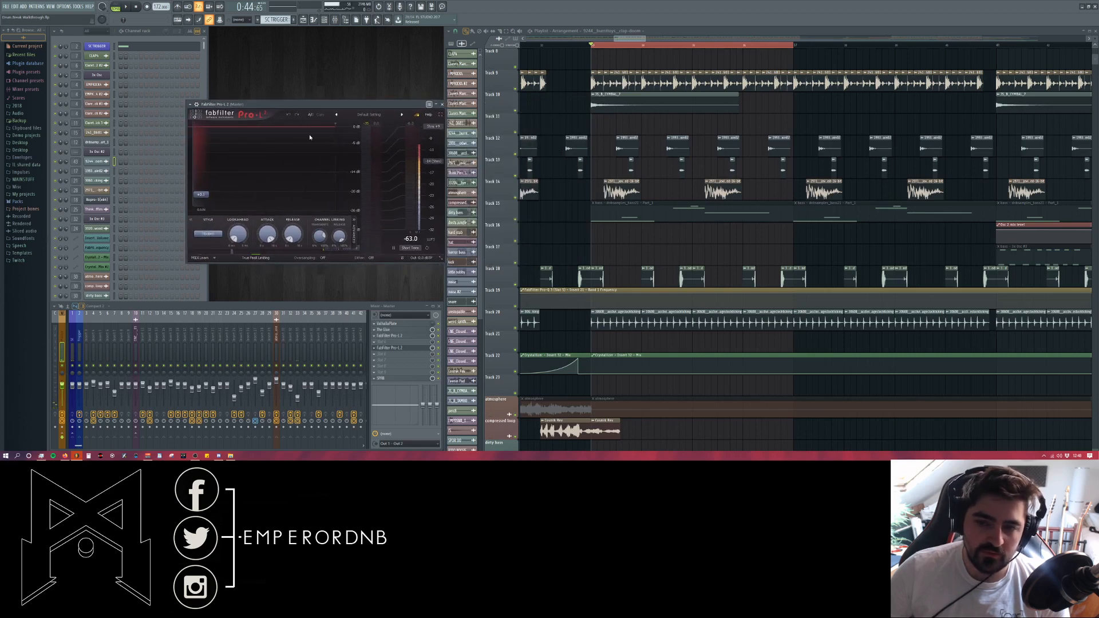
key(space)
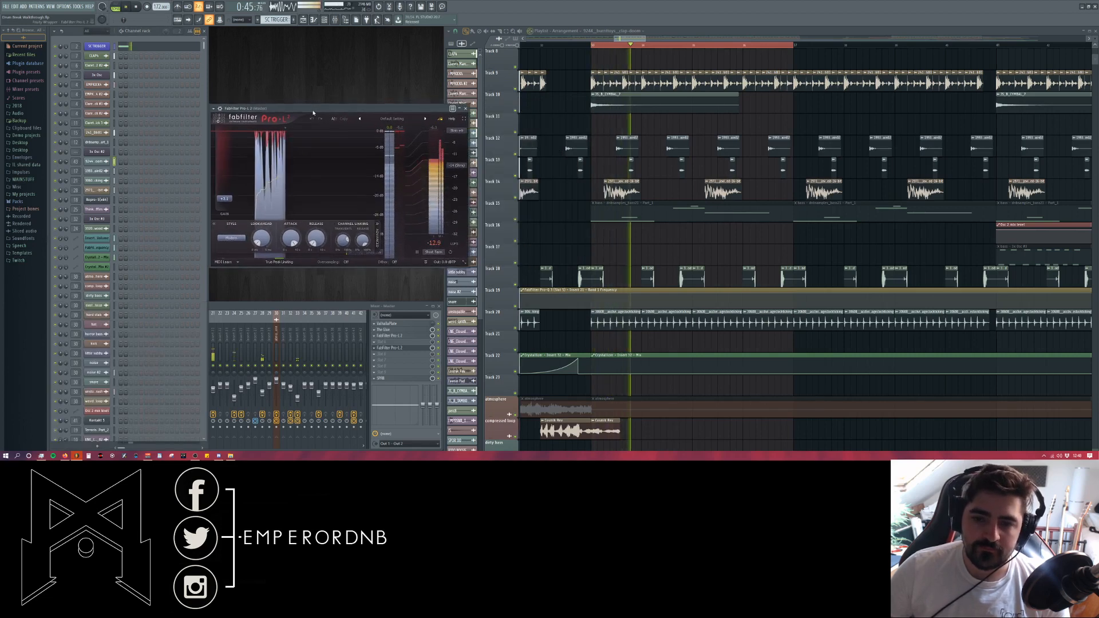
click(326, 350)
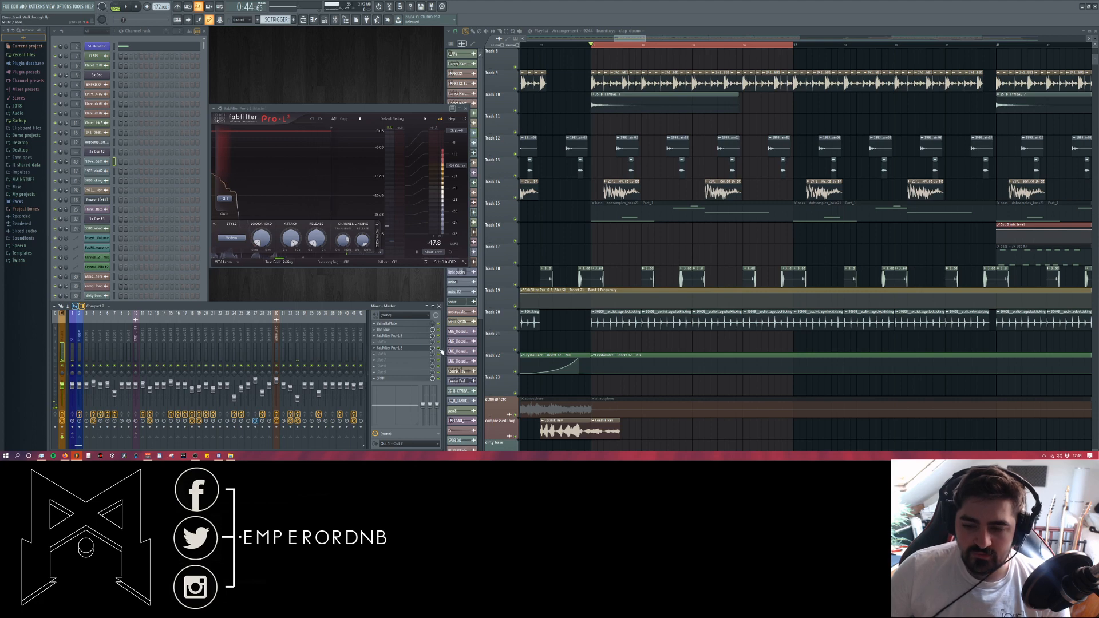
- Replay the drum loop to watch the second Pro-L 2's gain reduction with the full mixer in view, and close the plugin
key(F6)
key(space)
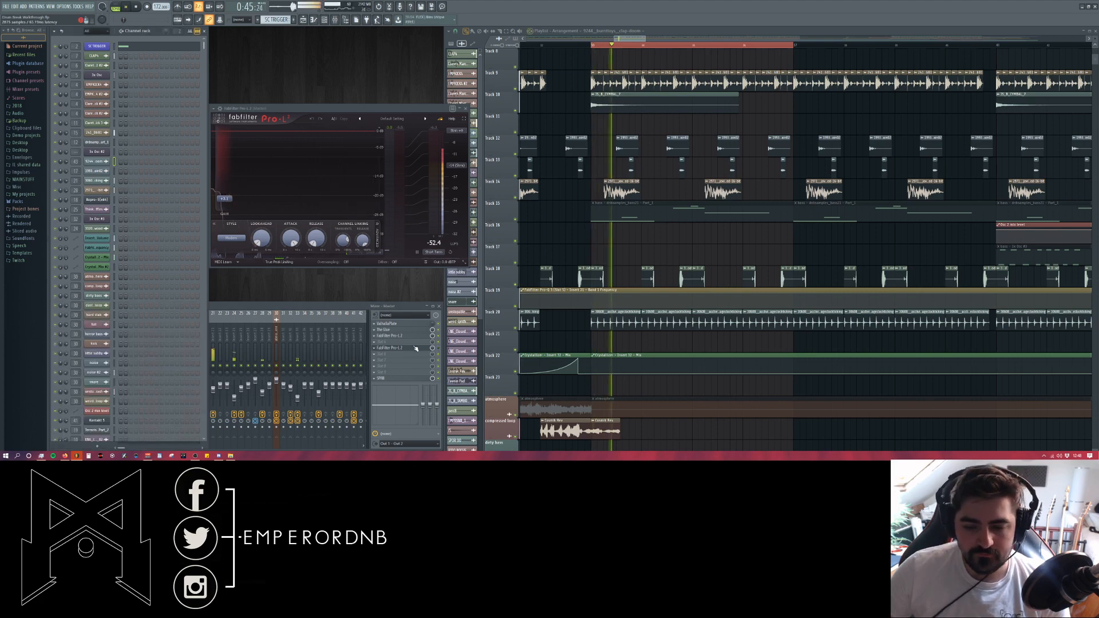
click(354, 310)
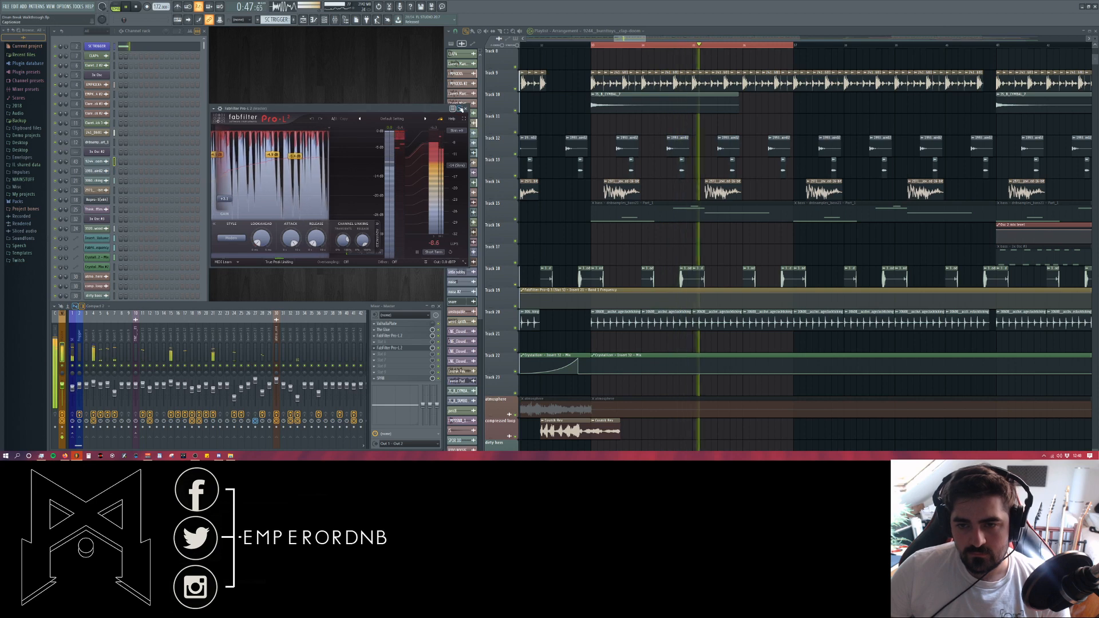
click(466, 108)
key(space)
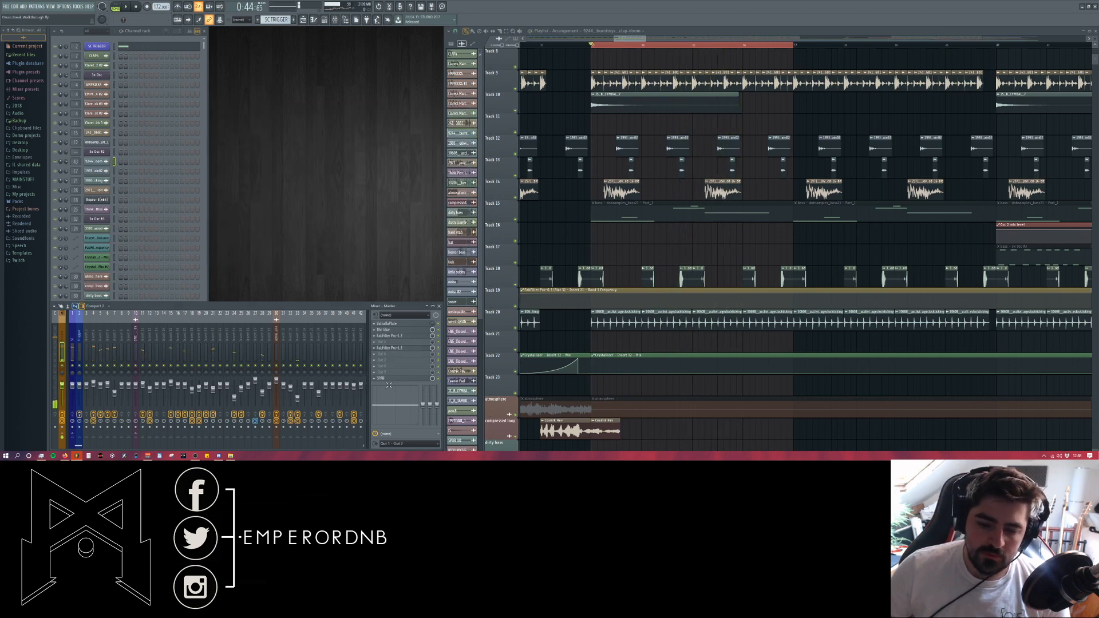
- Play the drum loop briefly on the master channel, and open its ValhallaPlate reverb clear of the channel rack
click(398, 378)
click(398, 379)
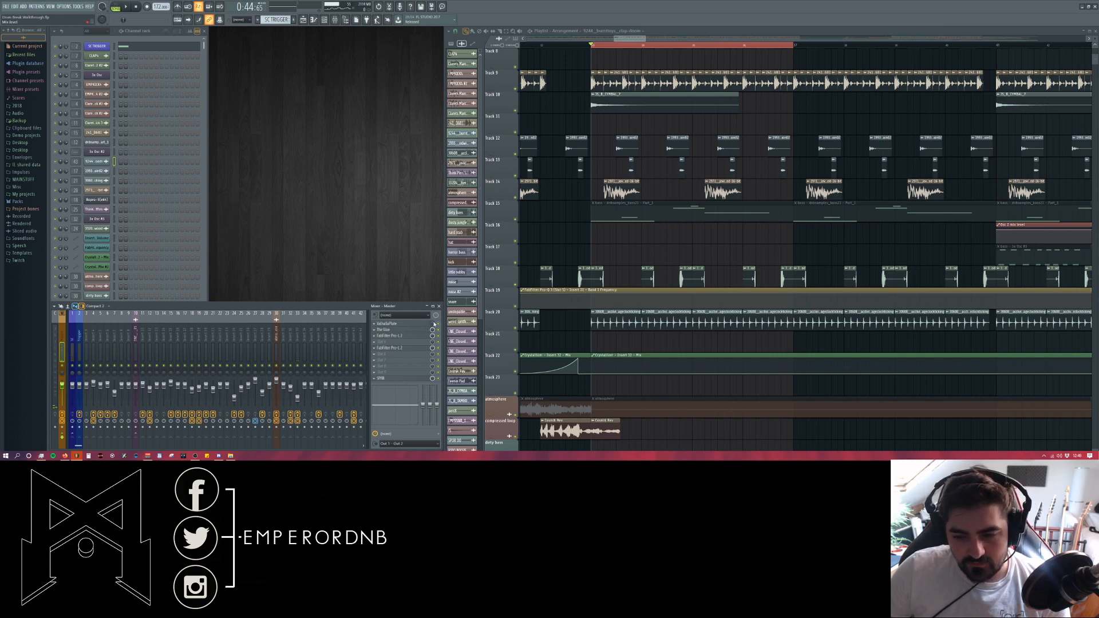
key(space)
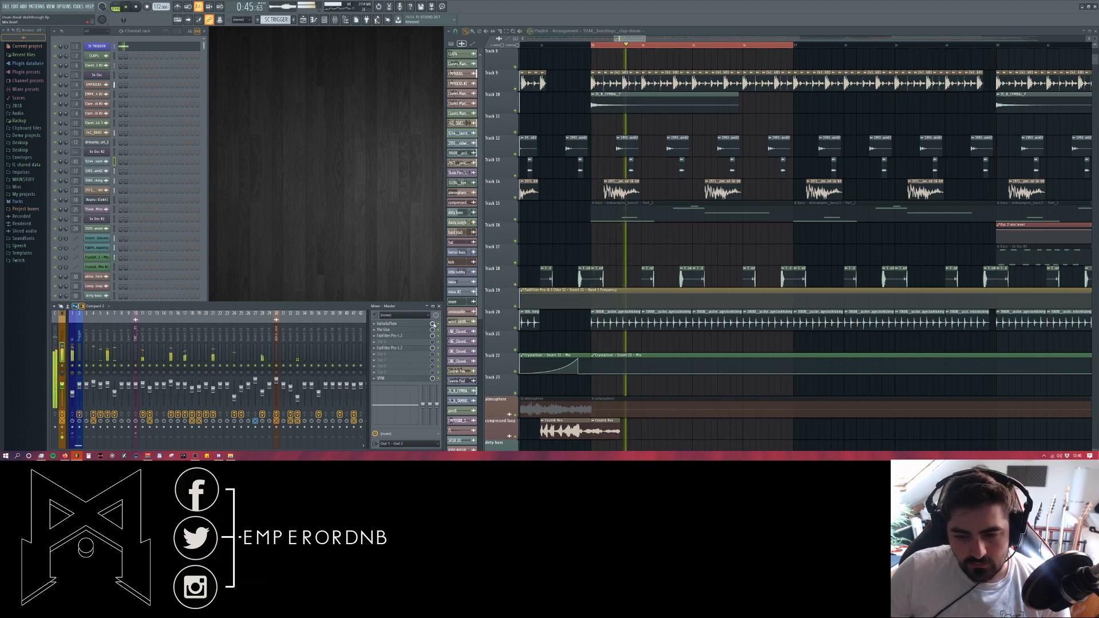
key(space)
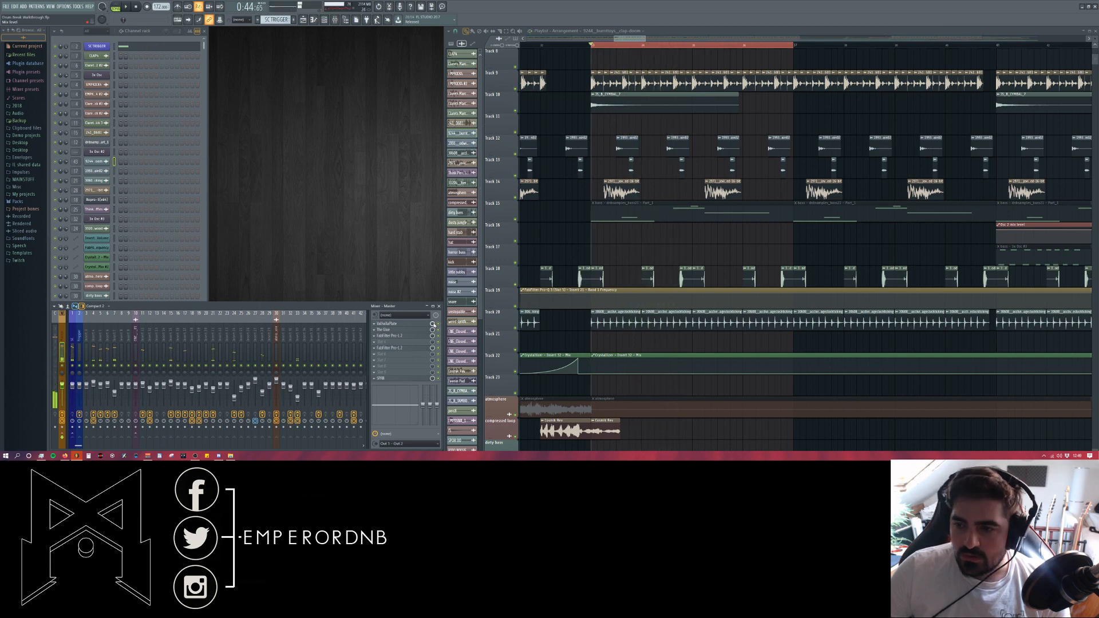
click(404, 326)
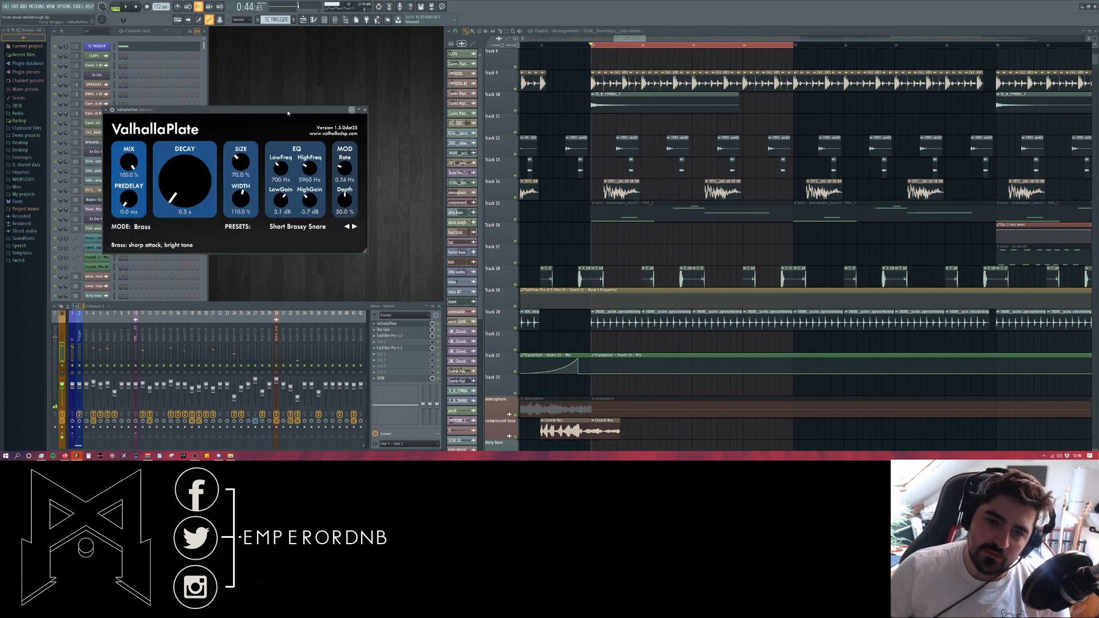
drag(288, 109, 374, 117)
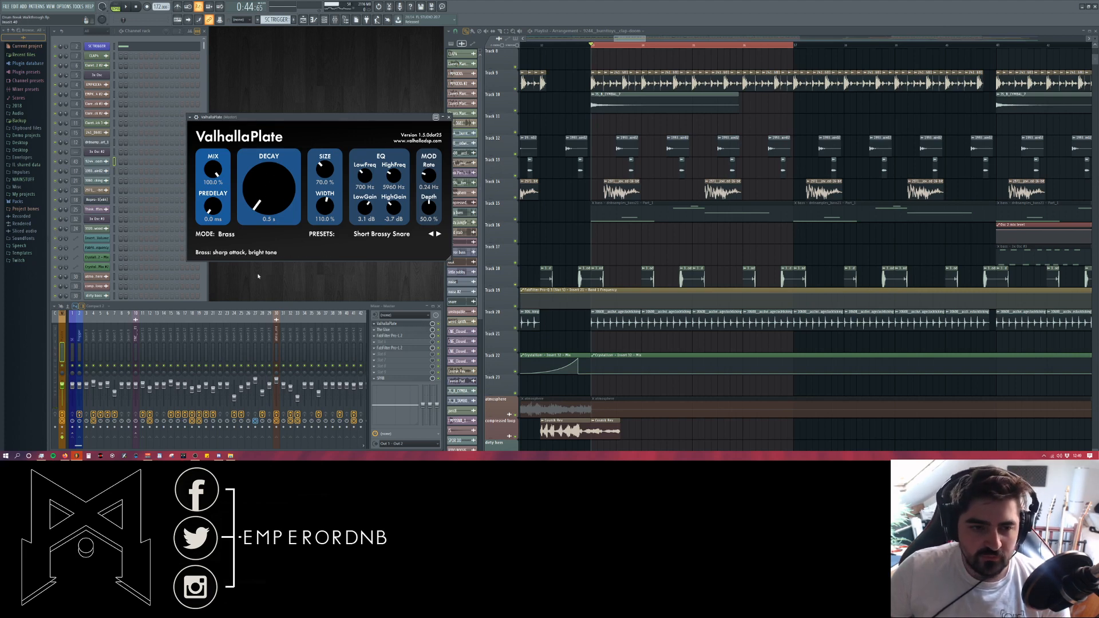
- Zoom in on the drum tracks, open the kick sample's channel to inspect its waveform, and return to the master channel
scroll(610, 225, up, 4)
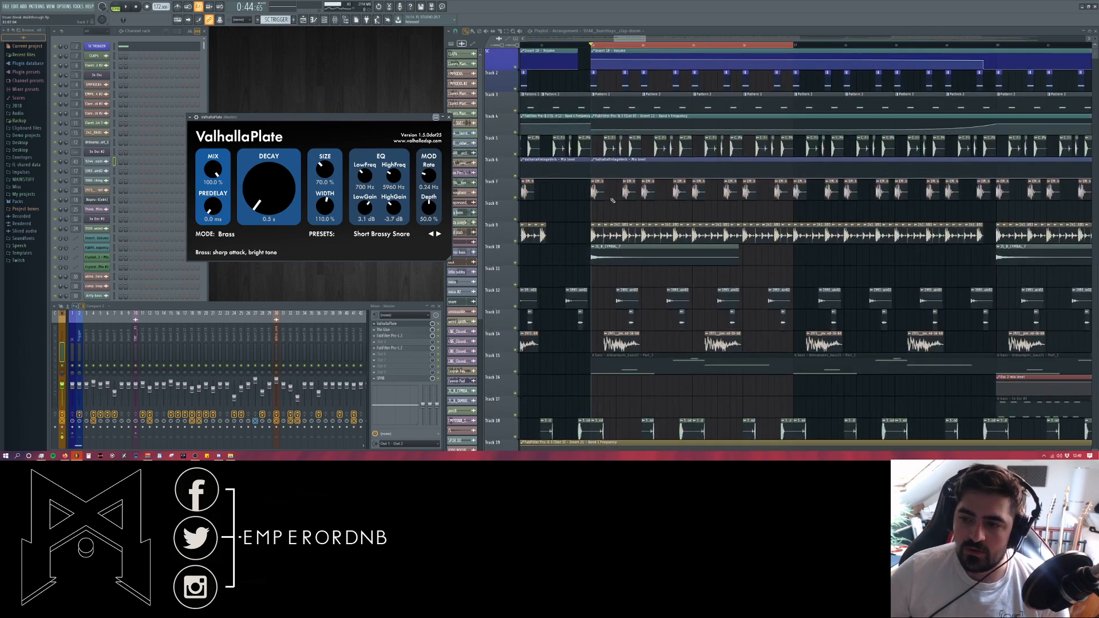
ctrl+scroll(589, 213, up, 3)
scroll(627, 194, down, 4)
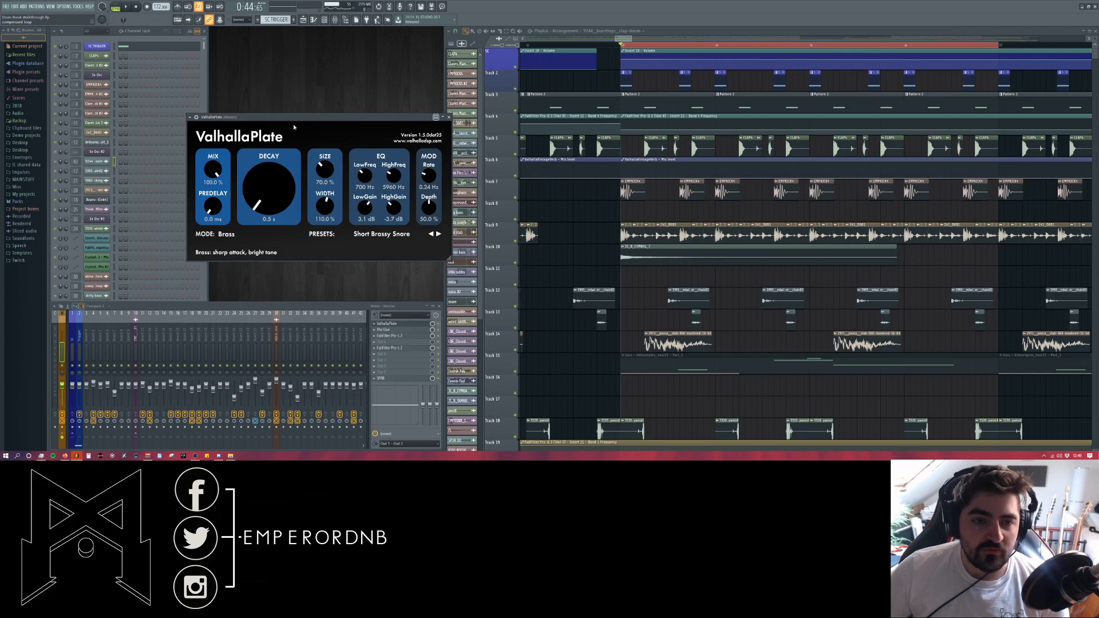
click(99, 96)
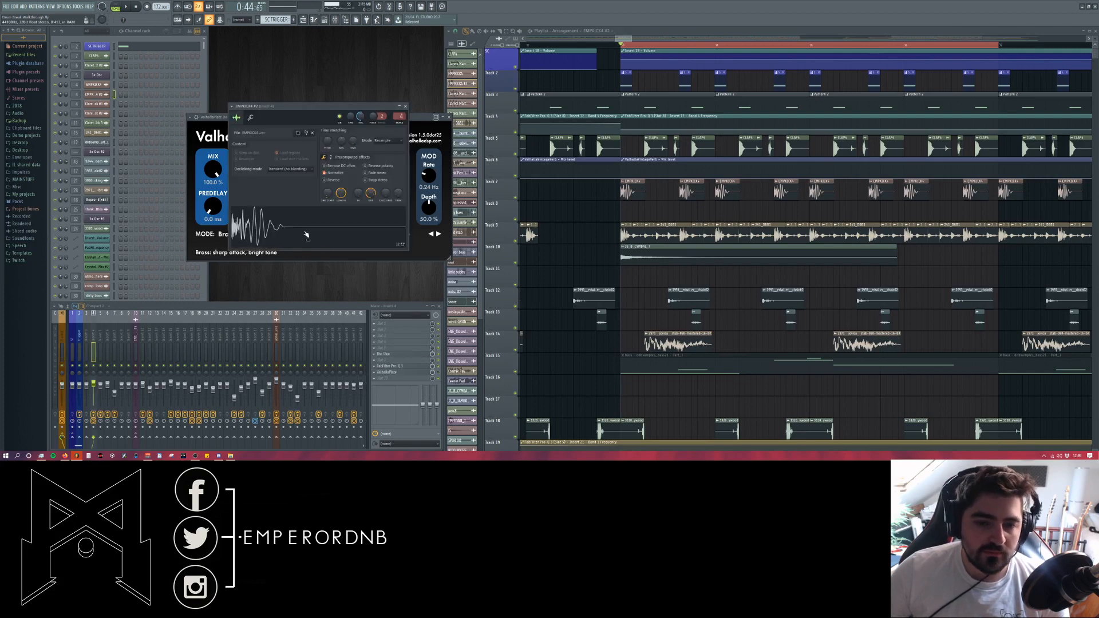
click(306, 236)
click(406, 108)
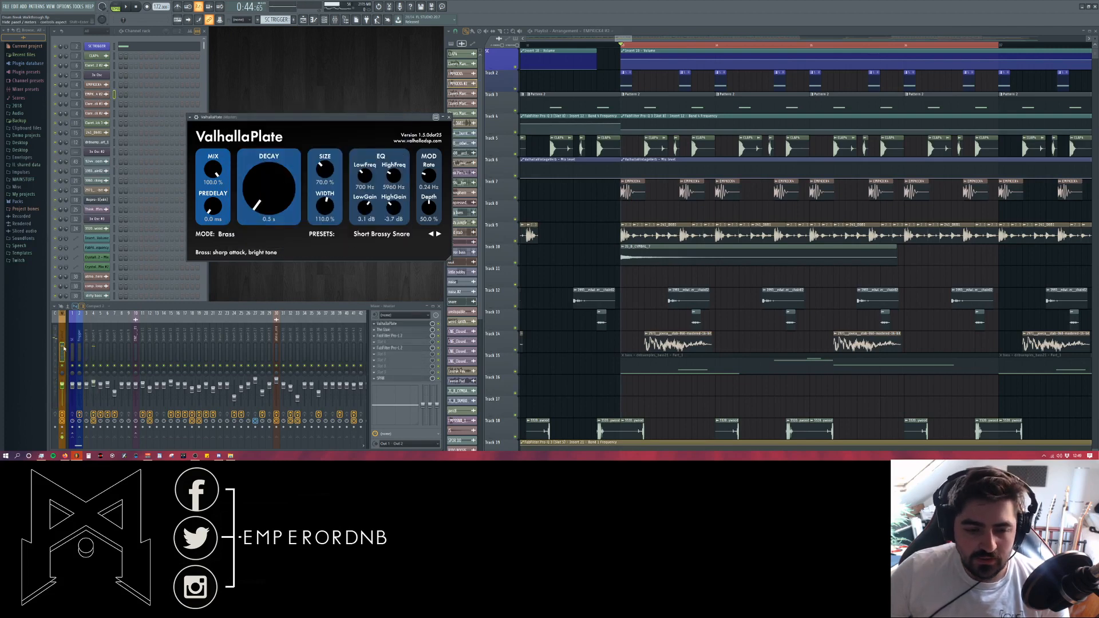
scroll(64, 348, down, 2)
scroll(57, 339, up, 2)
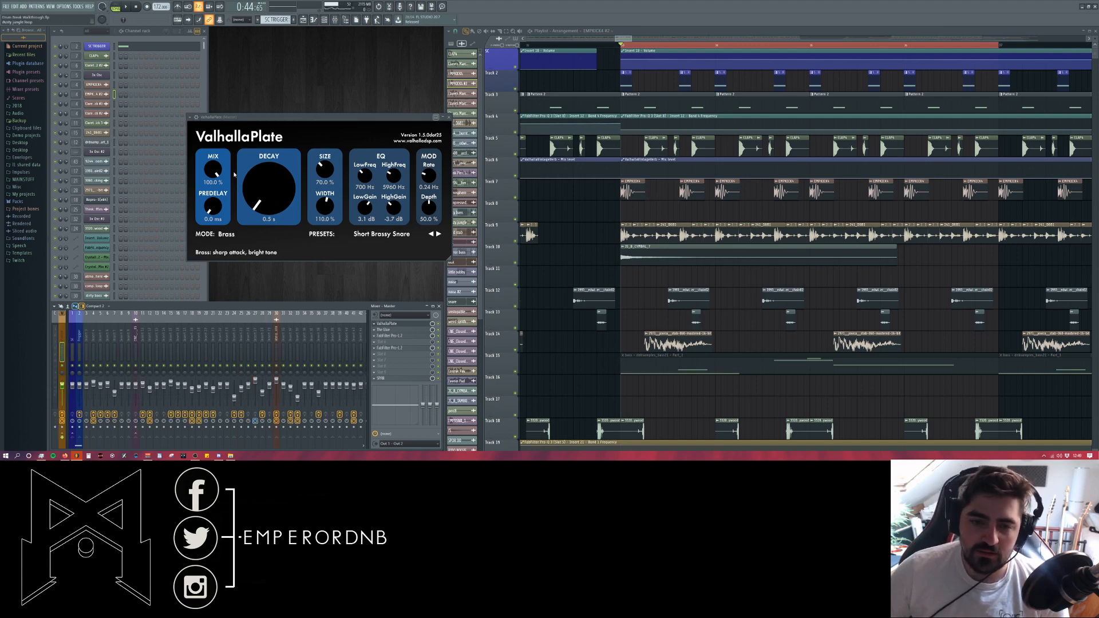
- Play the drum loop with ValhallaPlate's settings on display, stop it, and shift the plugin window slightly
key(space)
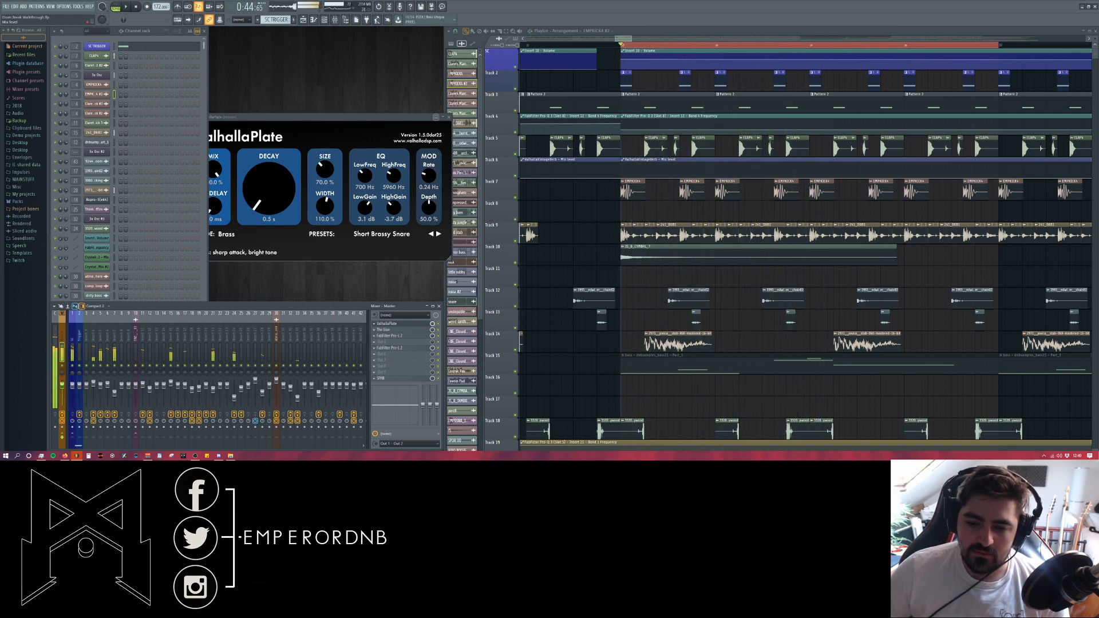
key(space)
drag(329, 117, 320, 126)
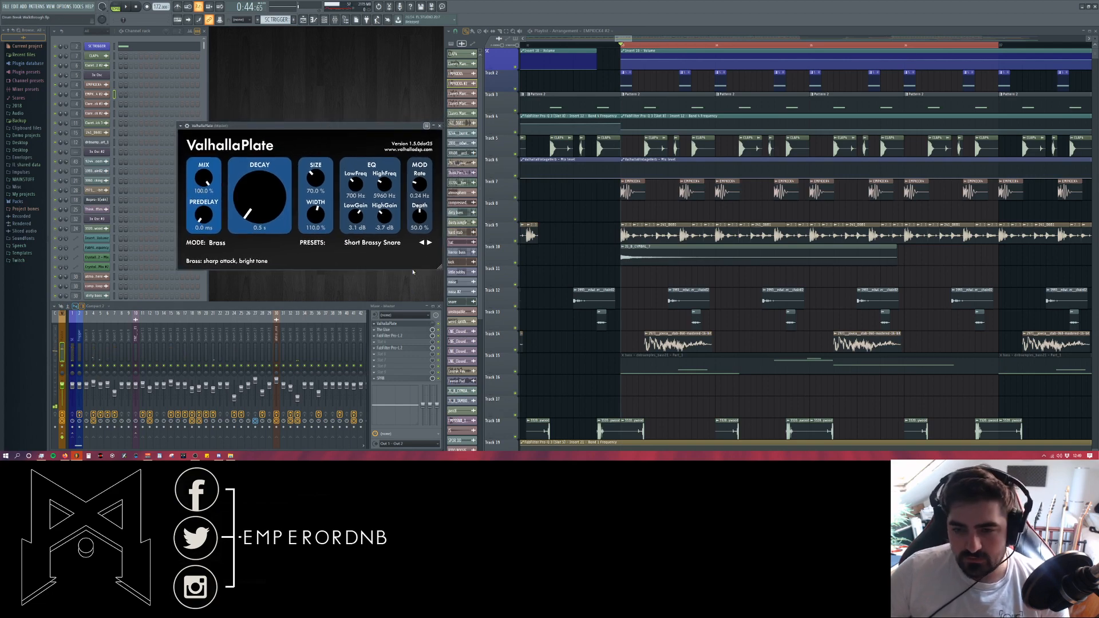
- Examine the whole arrangement's tracks, close ValhallaPlate, and return to the looped drum section
scroll(603, 298, down, 5)
scroll(604, 298, down, 2)
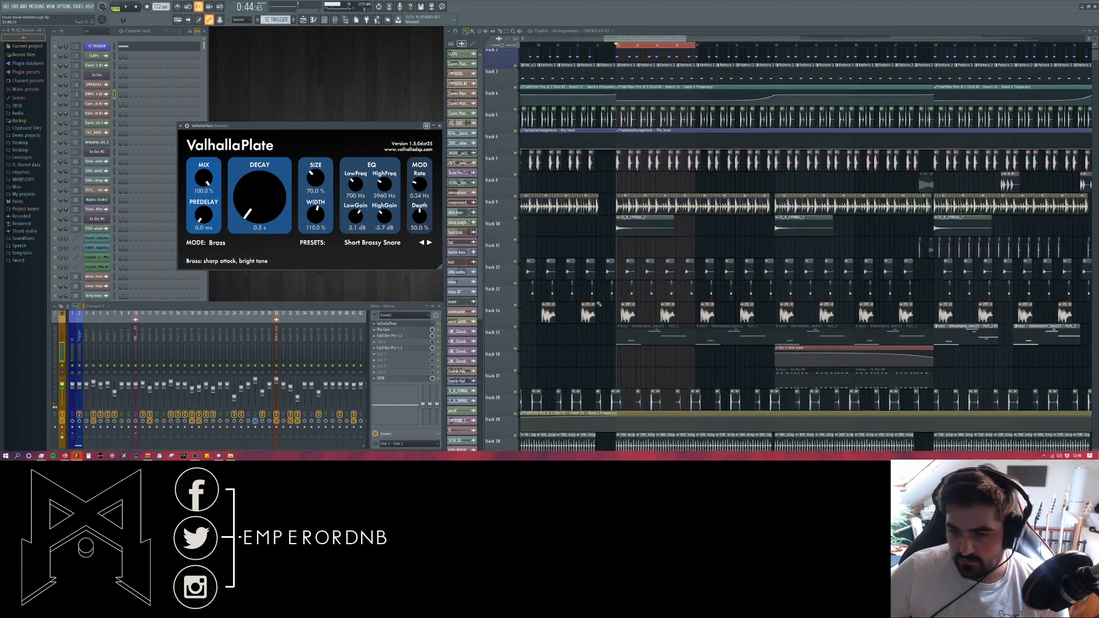
scroll(590, 309, down, 3)
scroll(595, 310, down, 6)
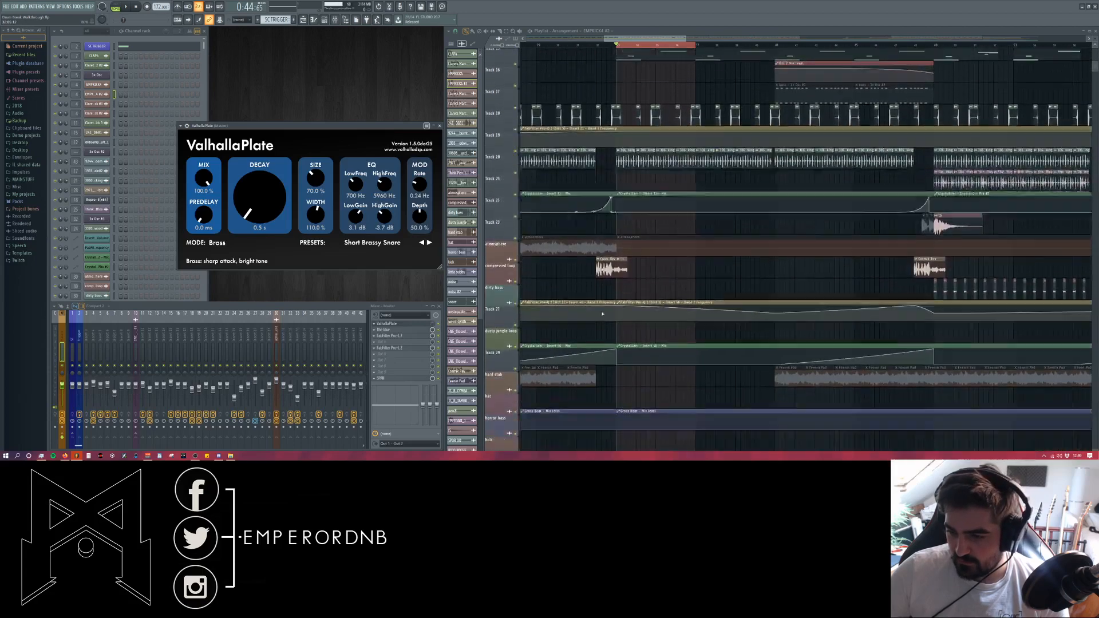
scroll(603, 312, down, 3)
scroll(687, 323, down, 5)
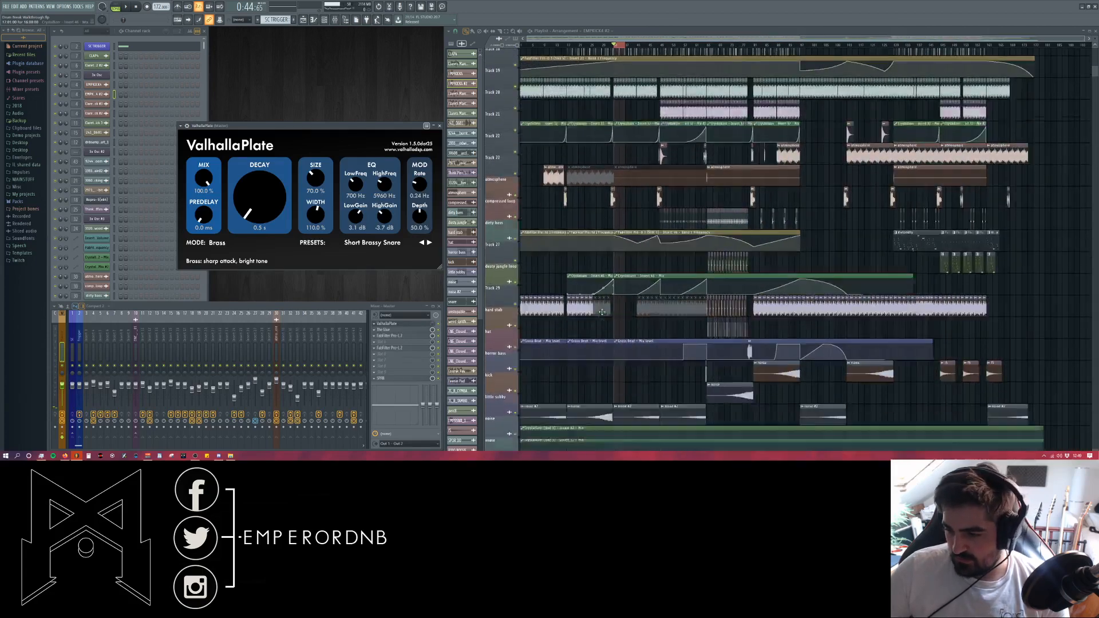
scroll(750, 334, up, 8)
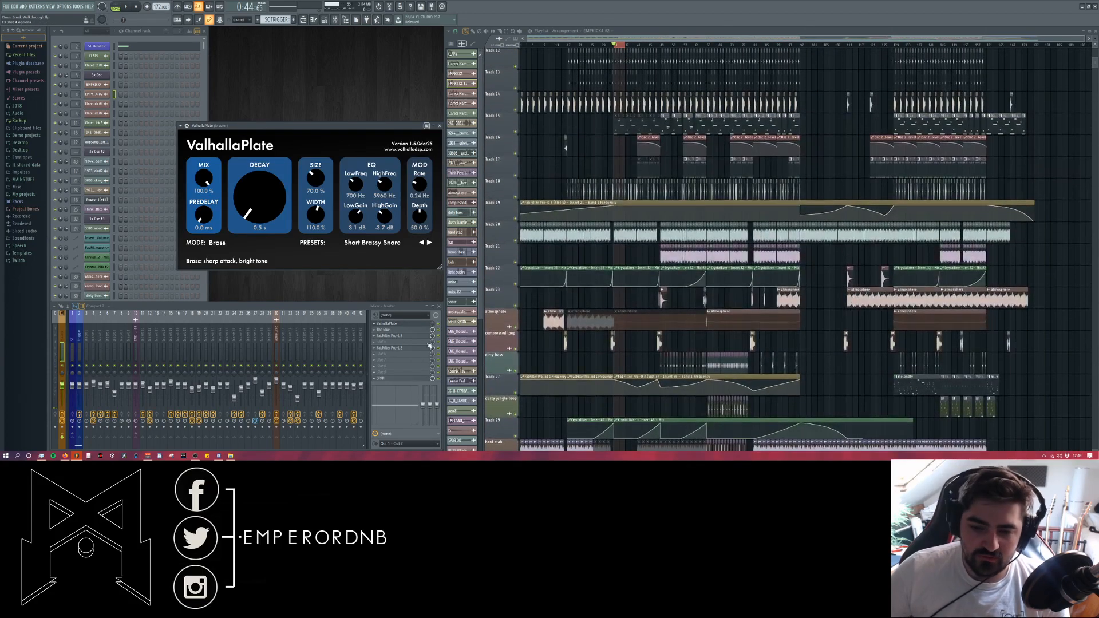
scroll(518, 223, up, 5)
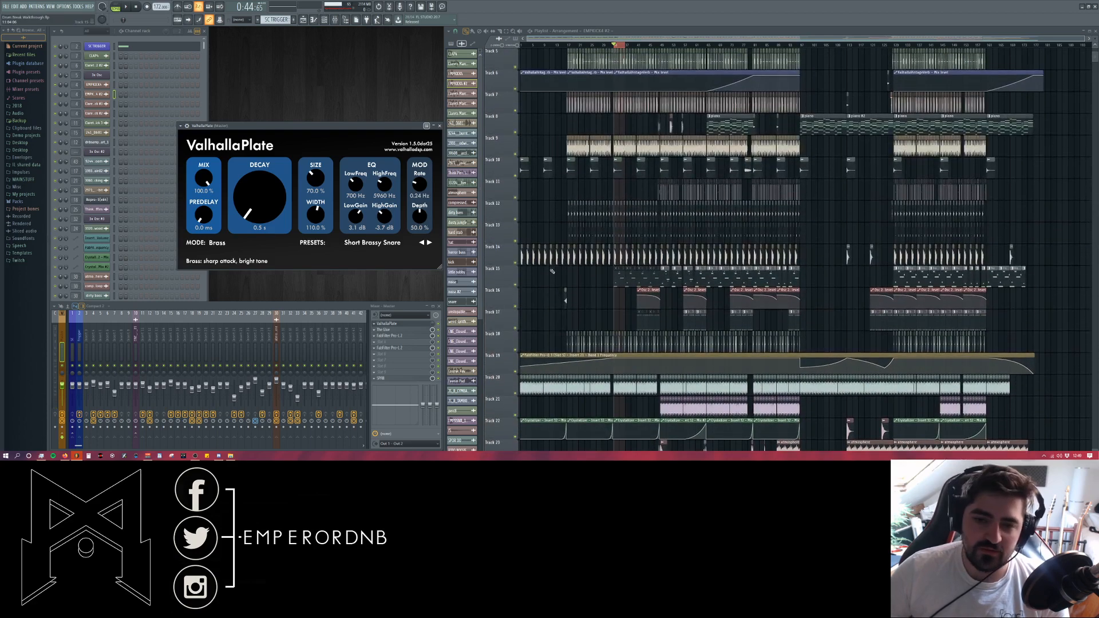
scroll(518, 223, up, 3)
click(440, 126)
scroll(735, 298, up, 6)
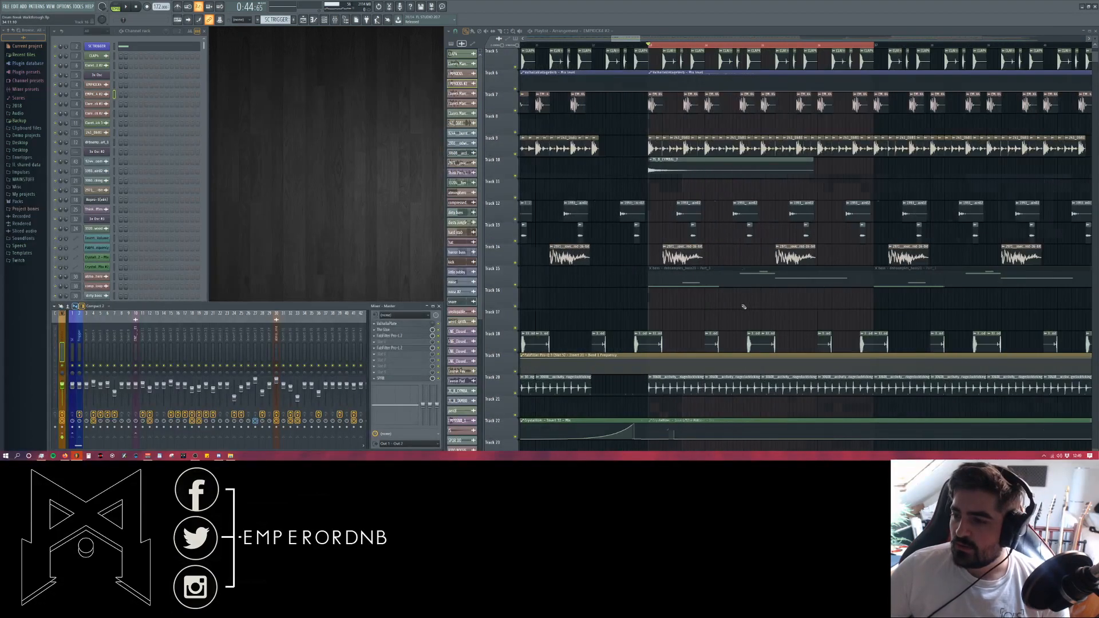
- Play the looped drums with the playlist zoomed in on the upper drum tracks and the mixer levels in view
key(space)
scroll(669, 332, up, 4)
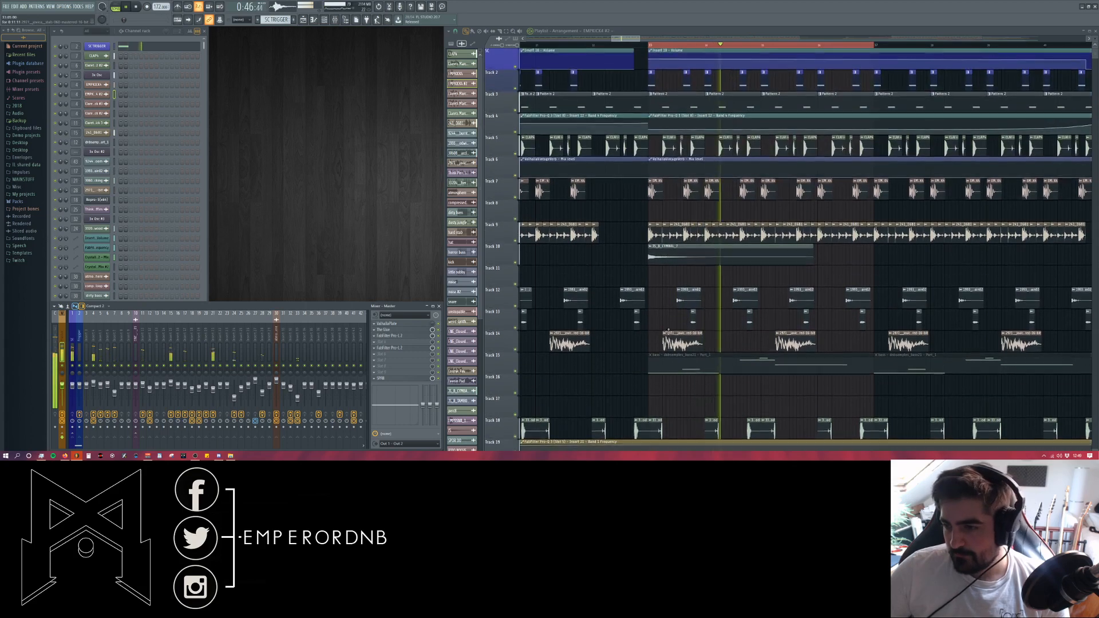
scroll(676, 331, up, 5)
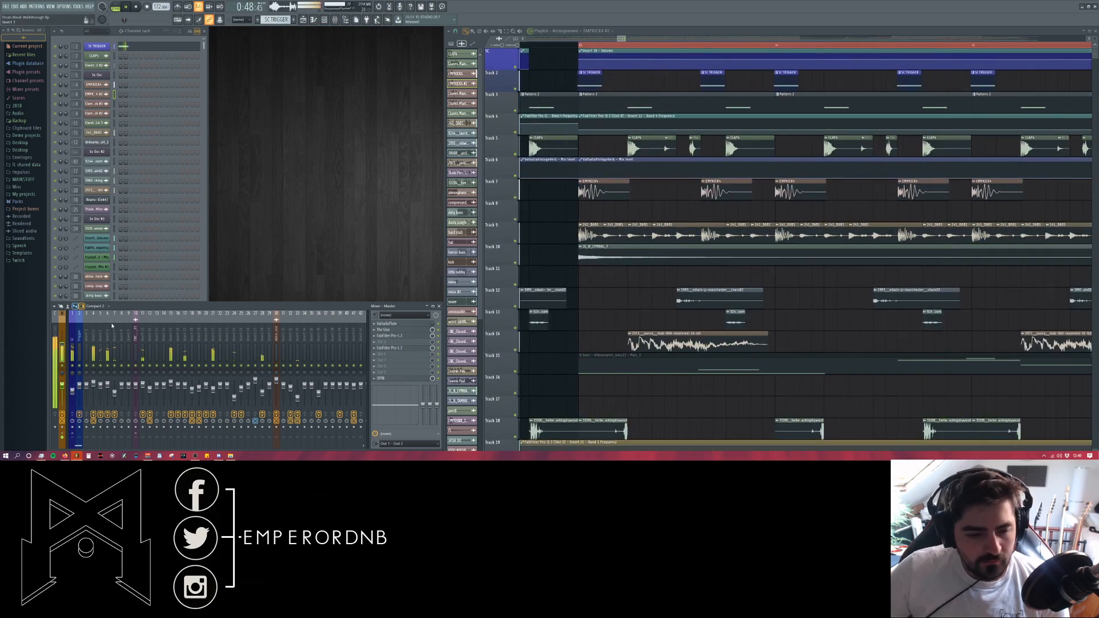
key(space)
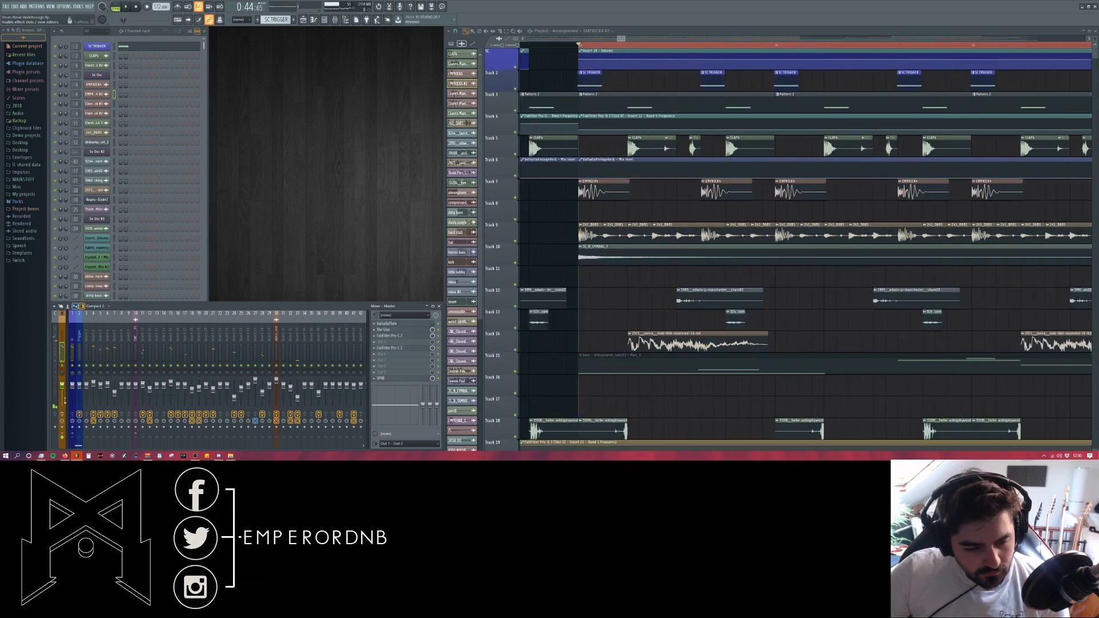
- Select mixer insert 4 and play the drum loop in two passes to compare the kick's level with the neighbouring channels
click(93, 338)
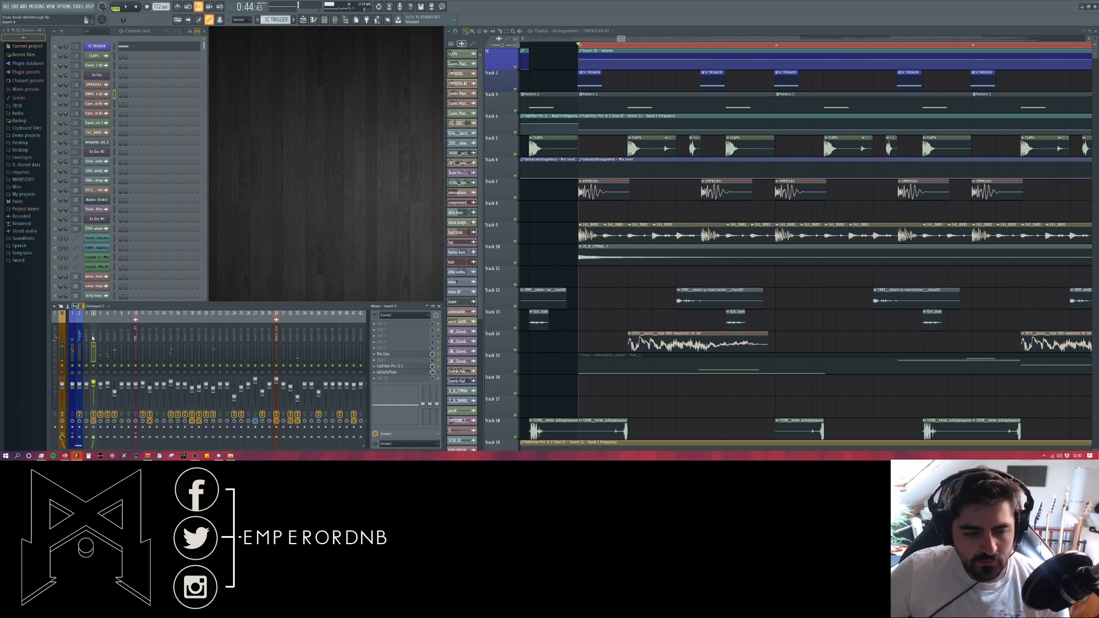
key(space)
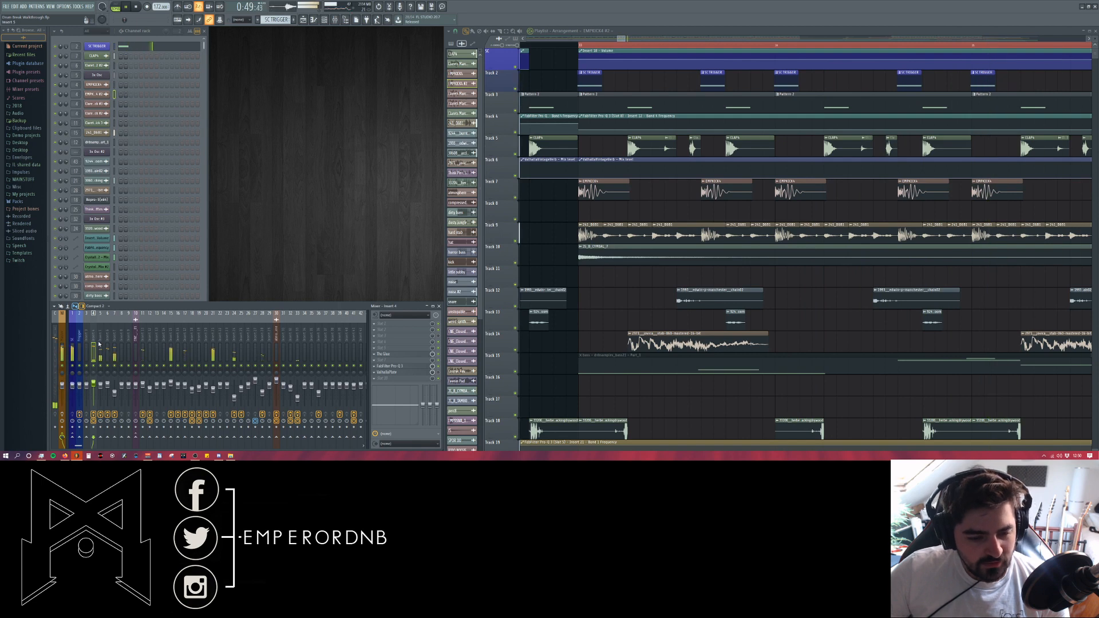
key(space)
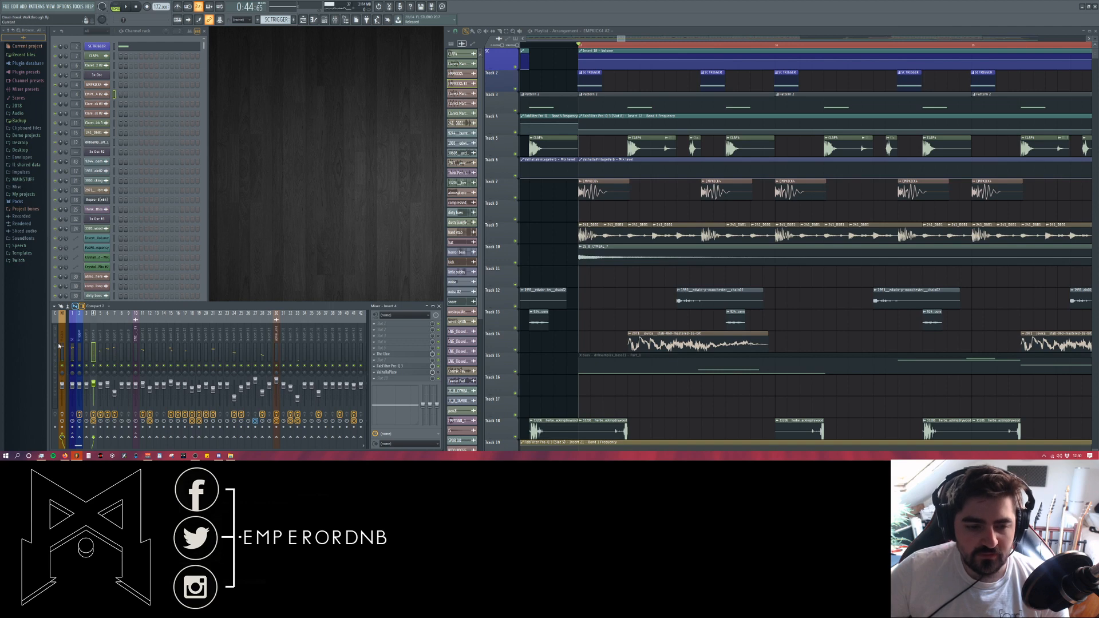
key(space)
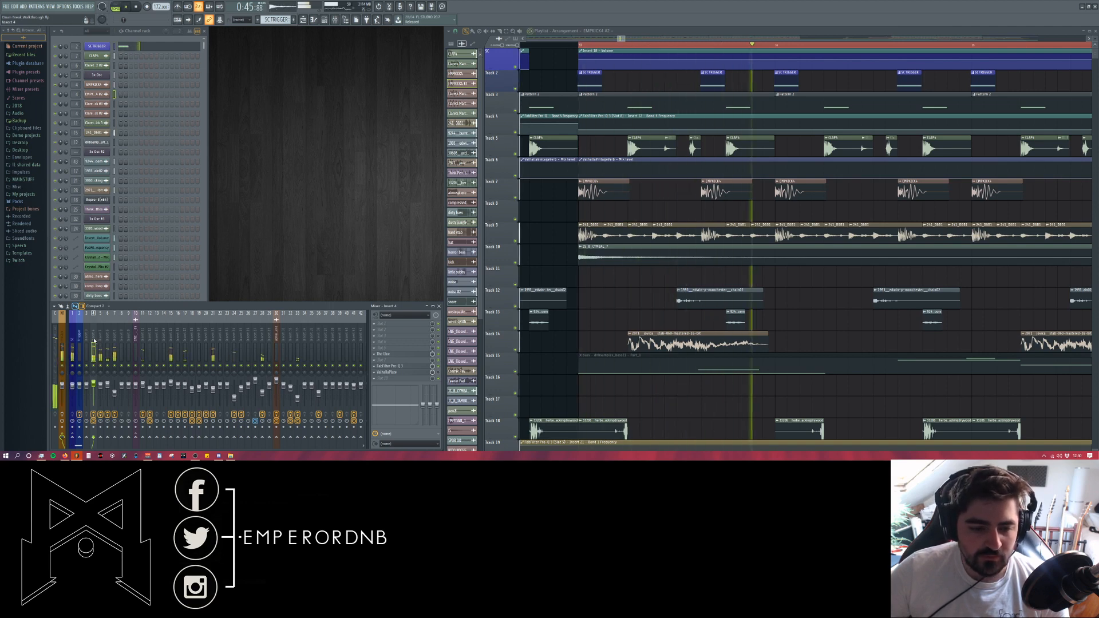
click(103, 384)
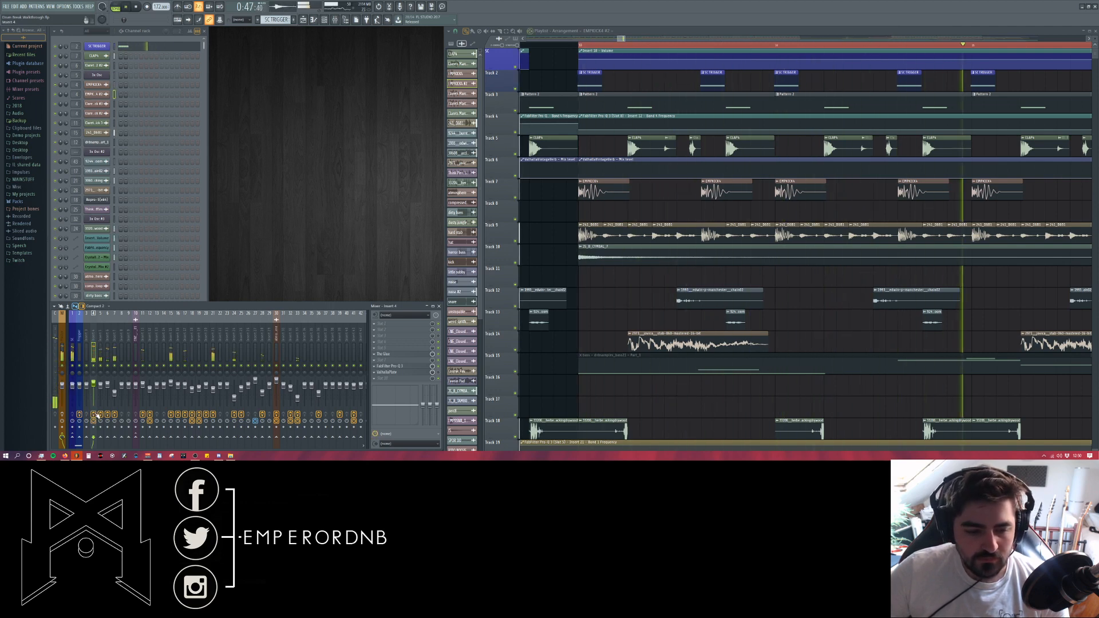
- Select mixer insert 7 and insert 21 in turn, restarting the drum loop to check their levels
click(115, 343)
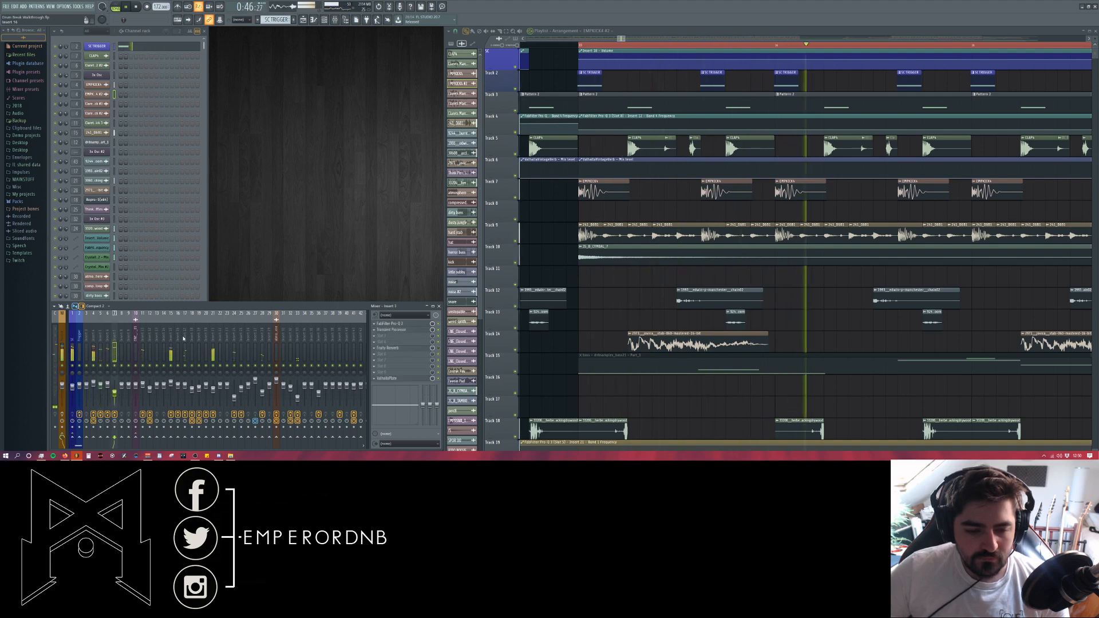
click(207, 343)
key(space)
click(213, 341)
key(space)
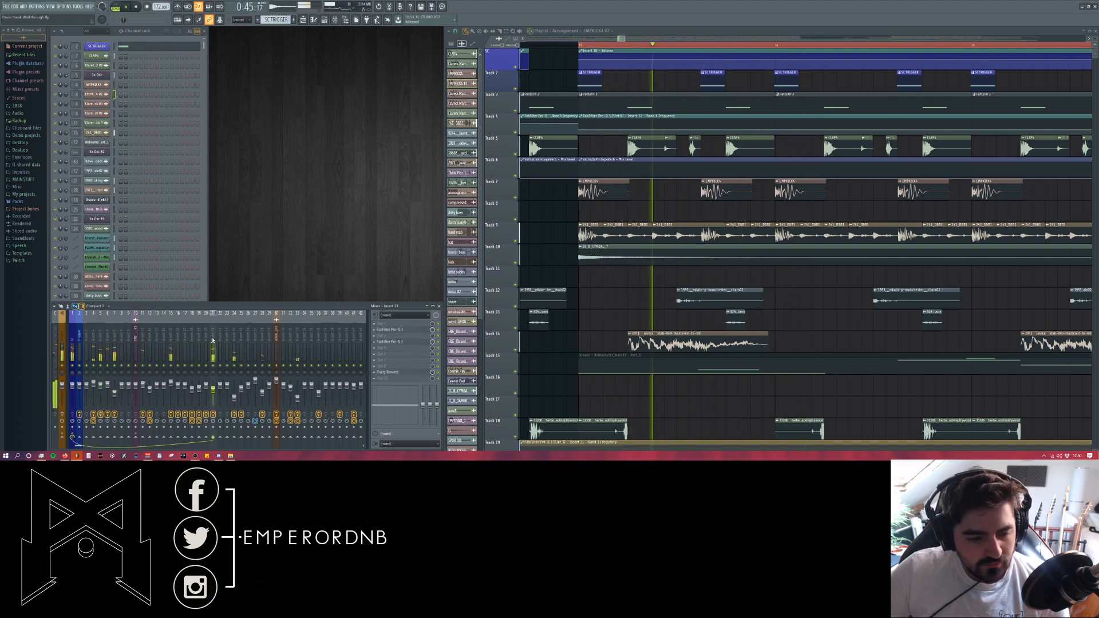
- Check the levels of mixer inserts 9 and 4 in turn during the drum loop, and stop playback
click(171, 342)
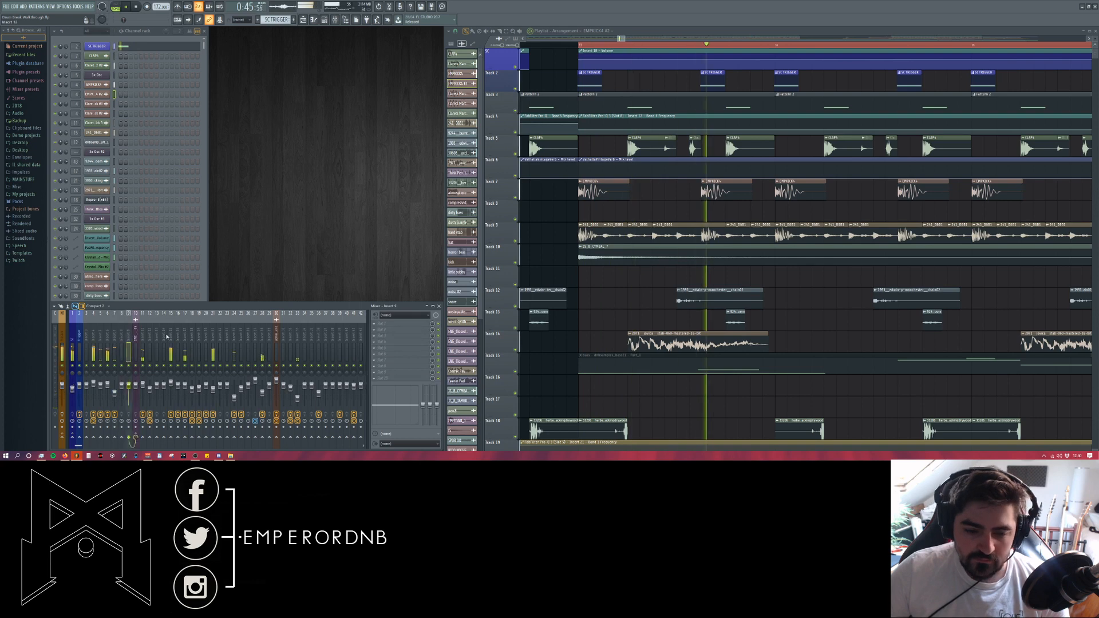
click(99, 338)
click(95, 337)
key(space)
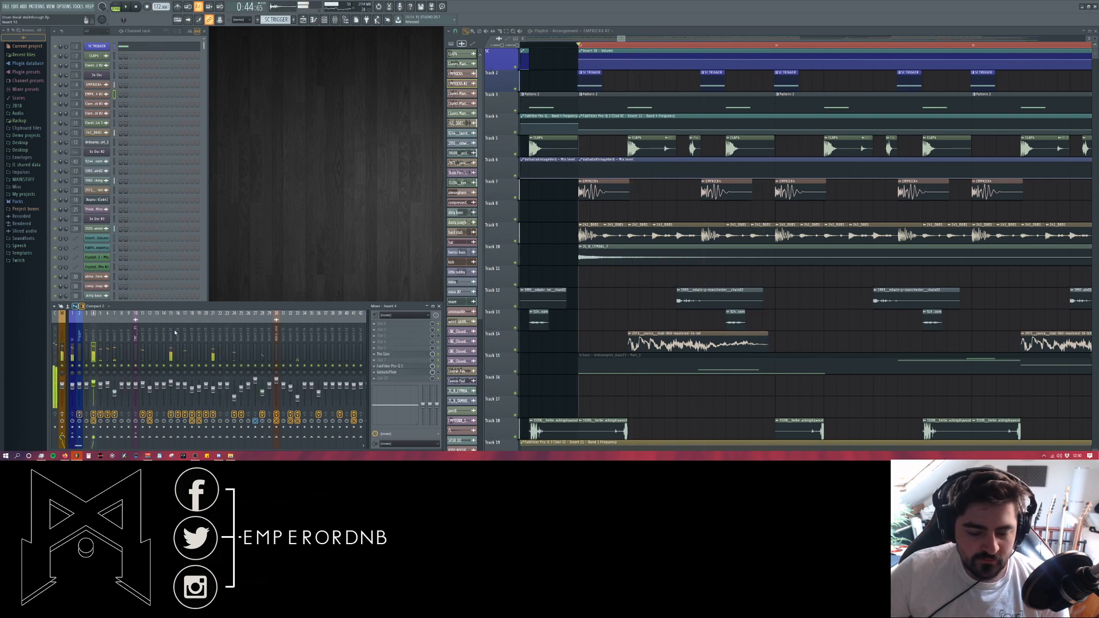
- Look over the lower playlist tracks, select the master channel, and return to the drum tracks
scroll(640, 304, down, 10)
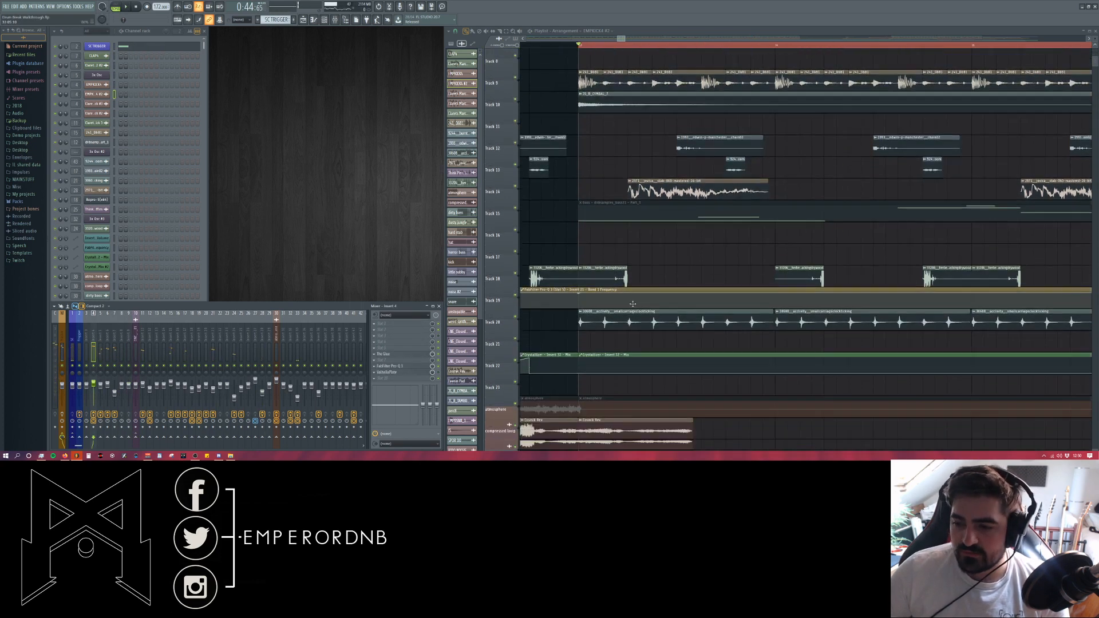
scroll(623, 281, down, 5)
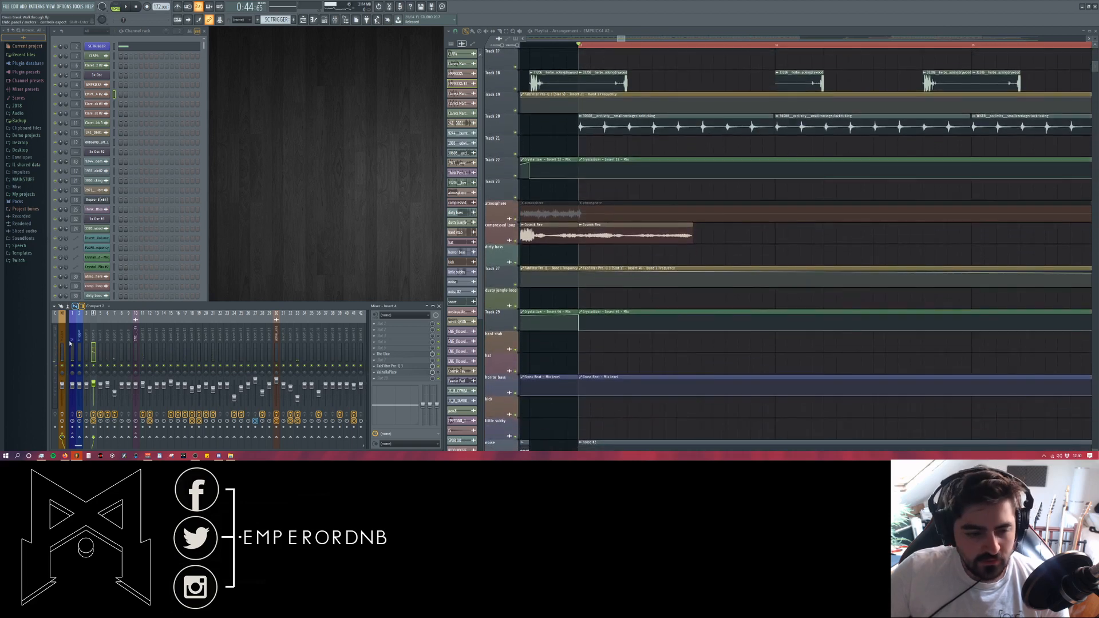
click(62, 366)
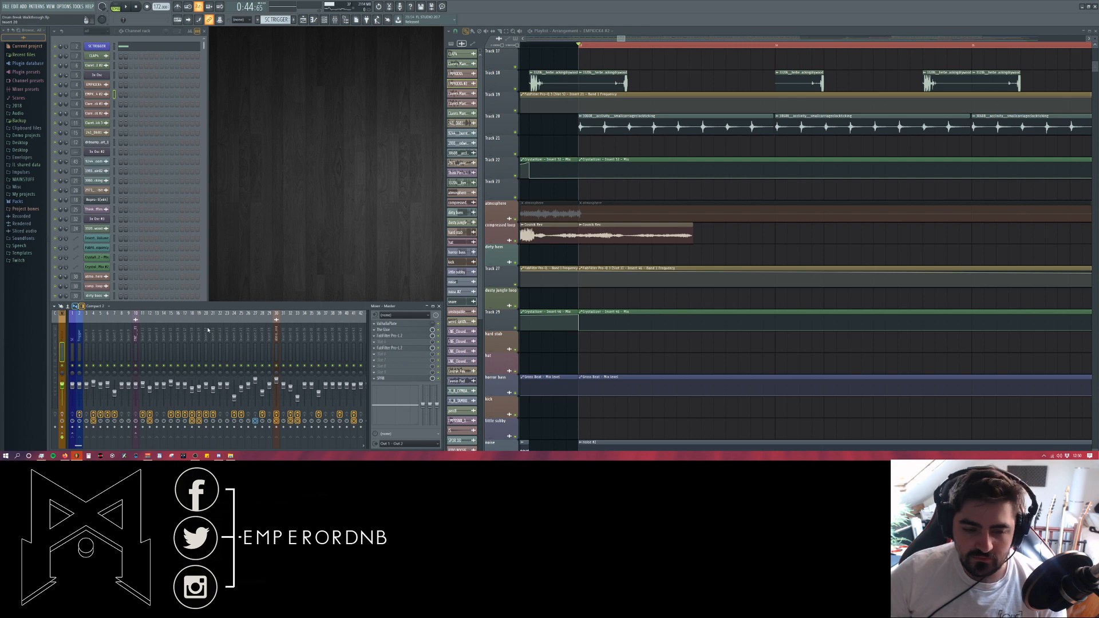
scroll(561, 289, up, 7)
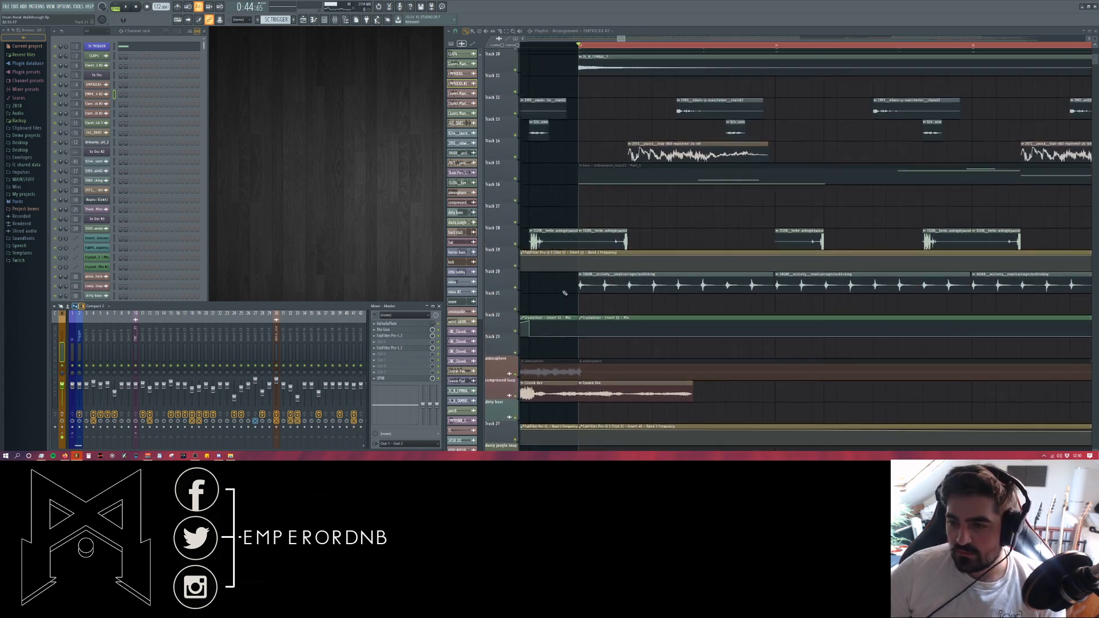
scroll(564, 294, up, 1)
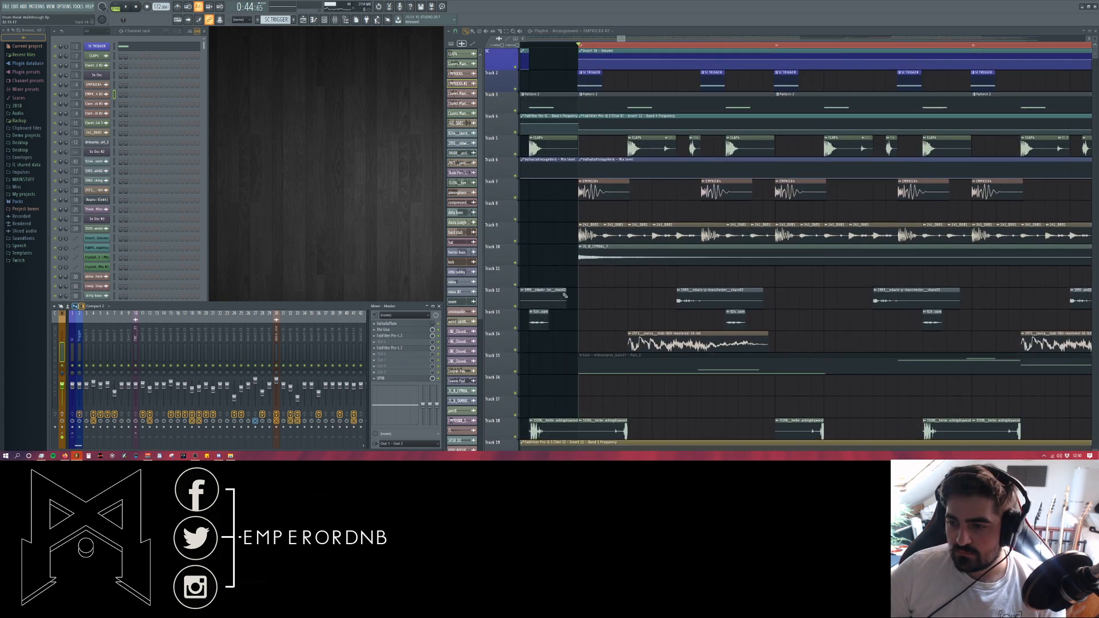
- Play the looped section with the master's effects in view and the playlist zoomed out, and stop playback
key(space)
scroll(578, 298, down, 3)
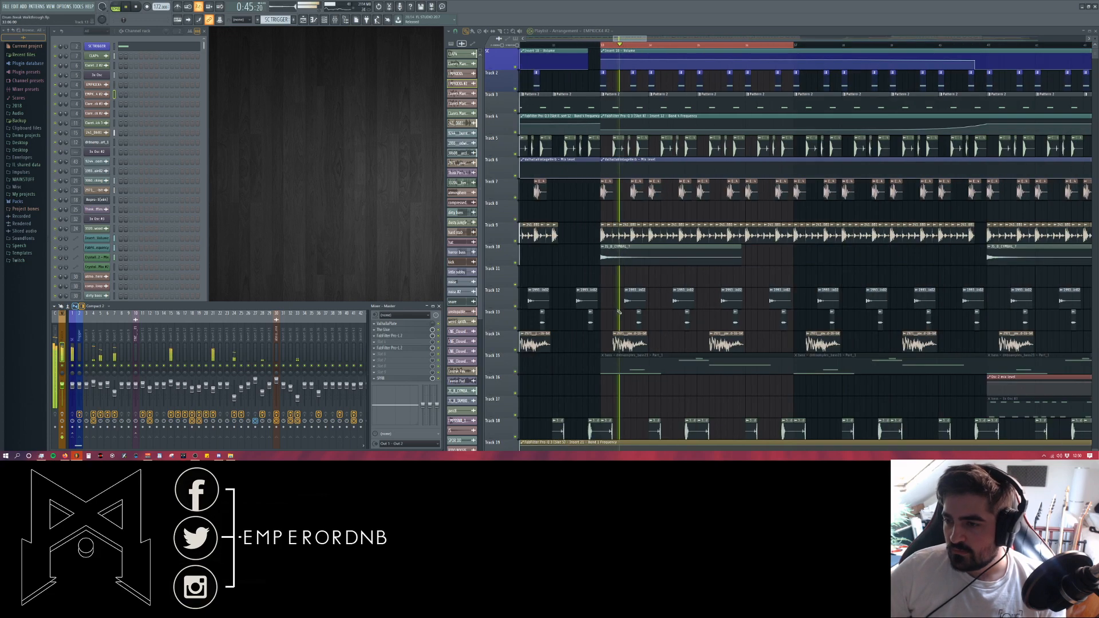
scroll(684, 324, up, 3)
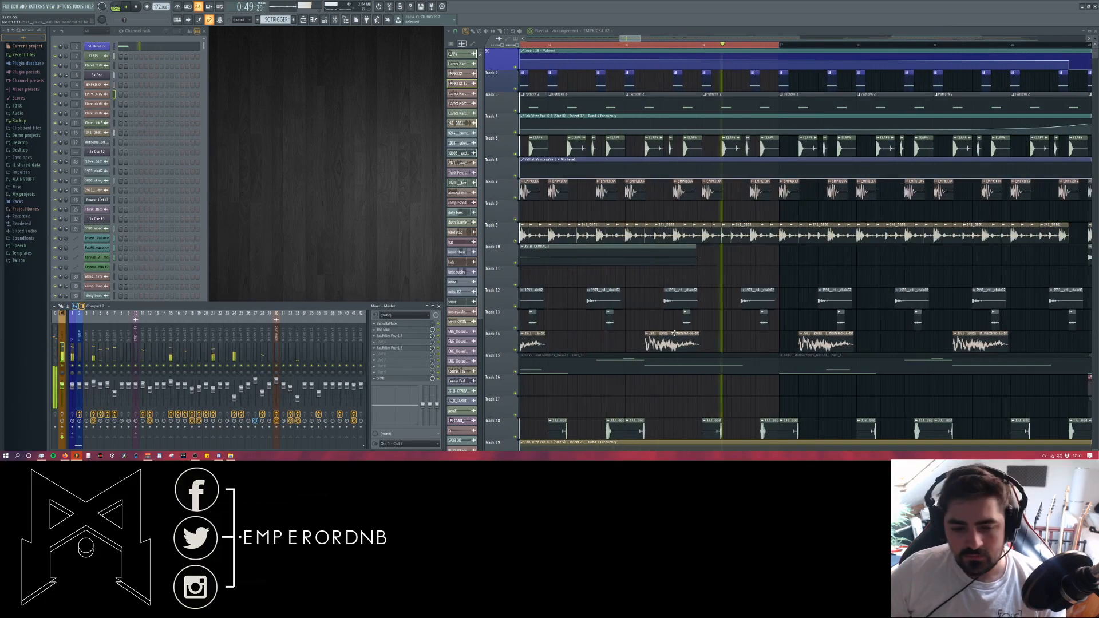
key(space)
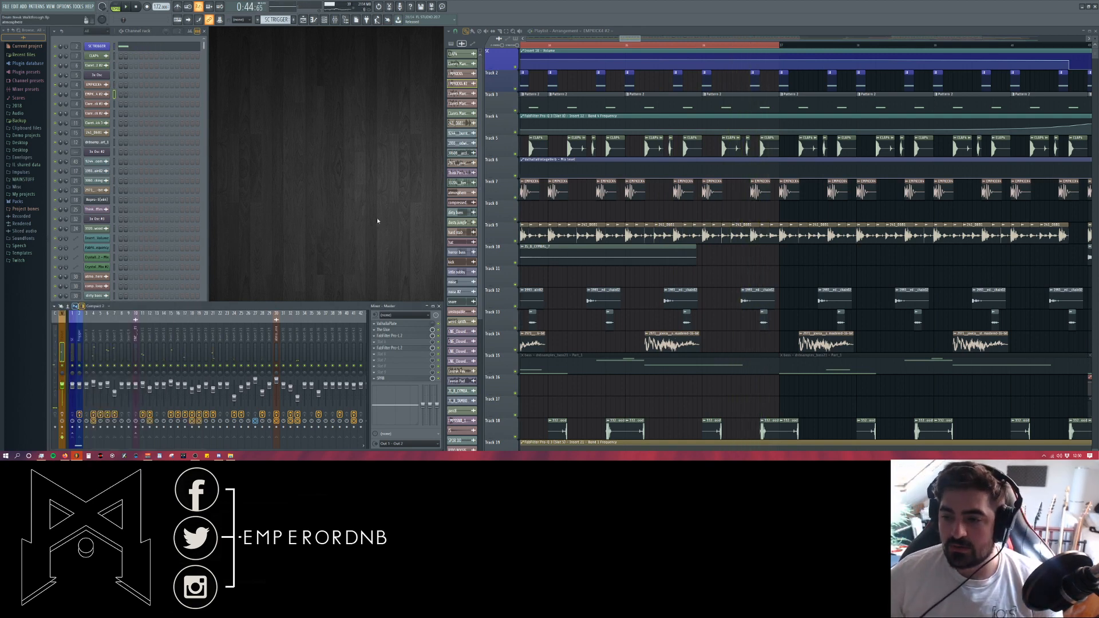
- Review the tracks around the looped section, and inspect and close the sampler settings of the kick clip on Track 7
drag(630, 40, 626, 41)
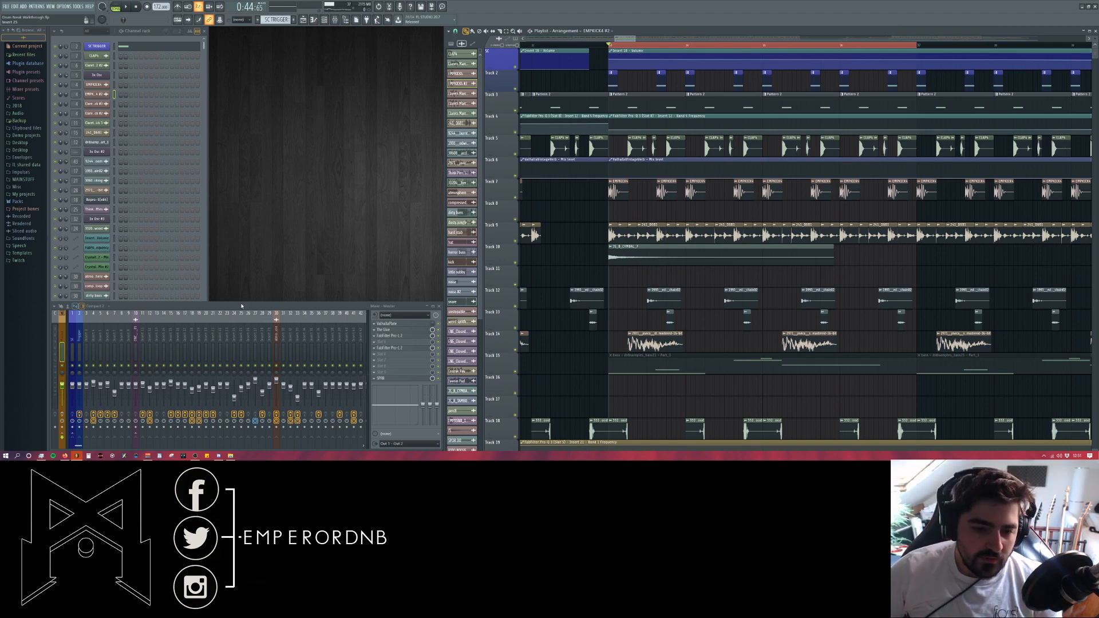
scroll(675, 176, down, 12)
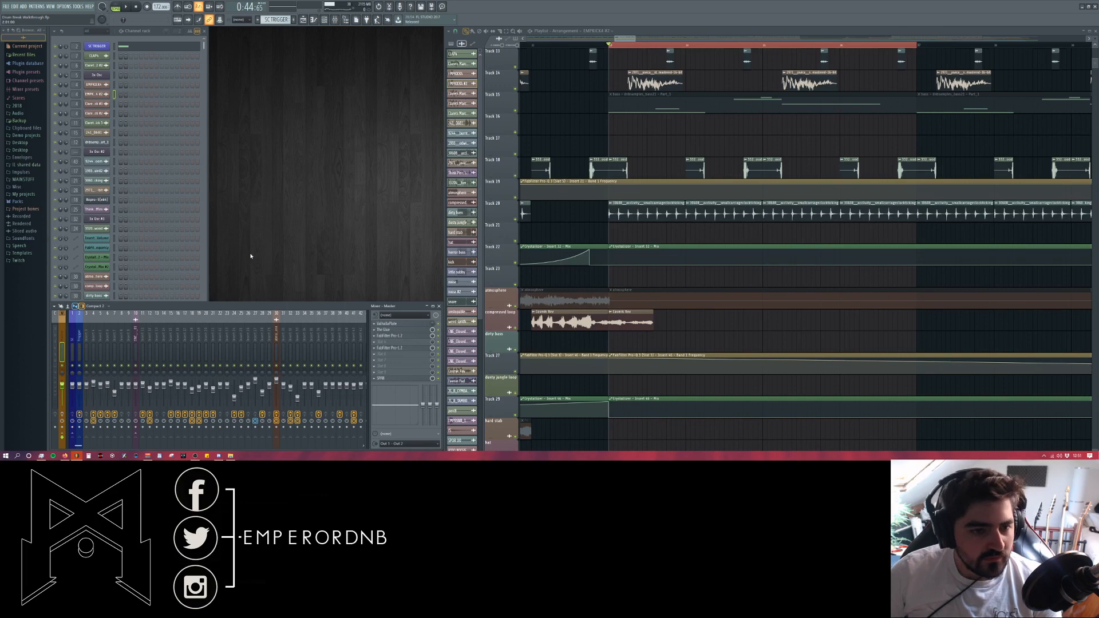
scroll(669, 336, up, 3)
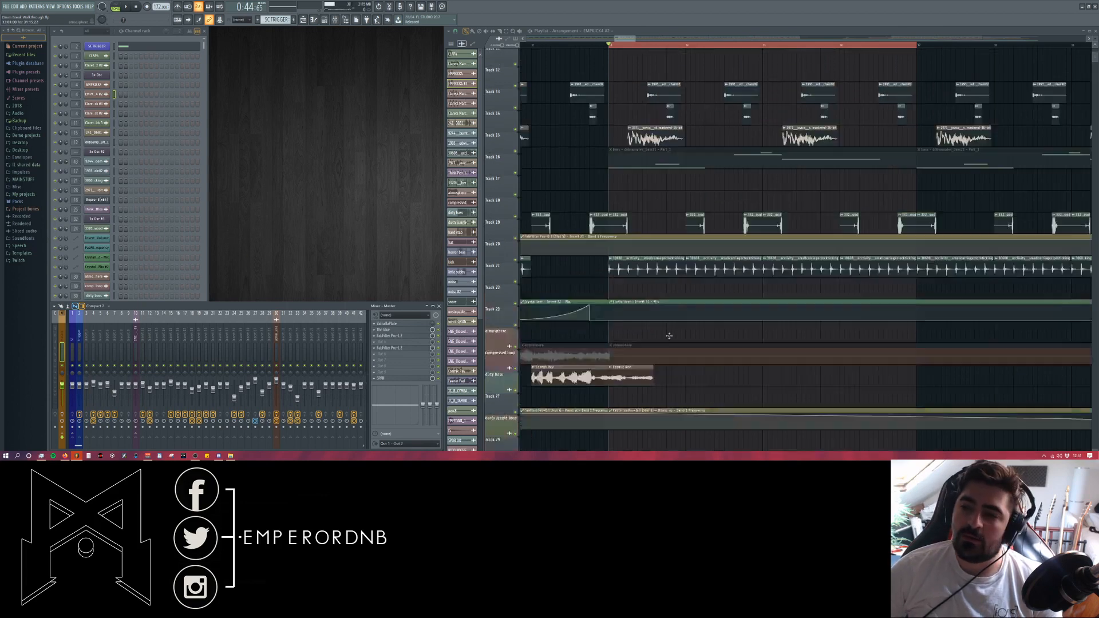
scroll(669, 336, up, 11)
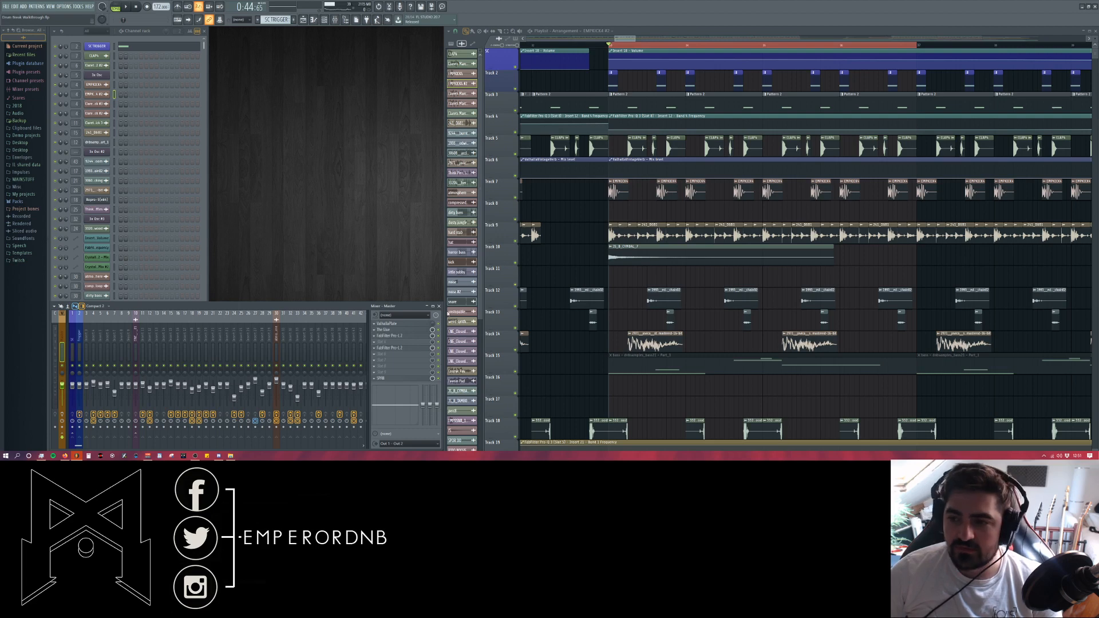
double_click(613, 192)
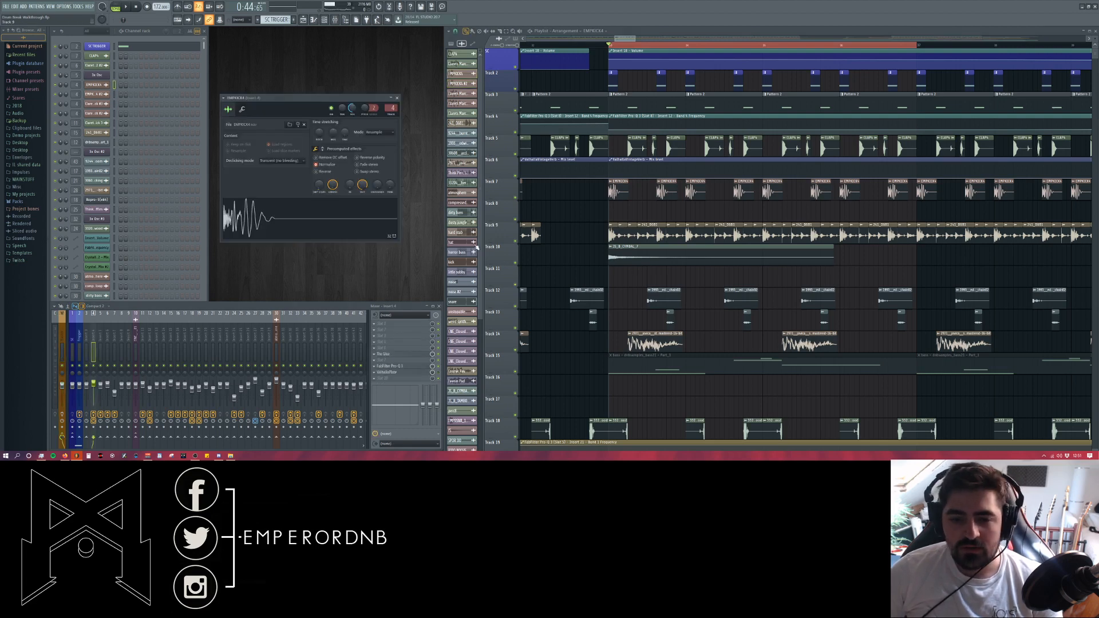
click(396, 98)
- Inspect The Glue and FabFilter Pro-Q 3 on the kick's mixer insert 4, closing each plugin
click(403, 355)
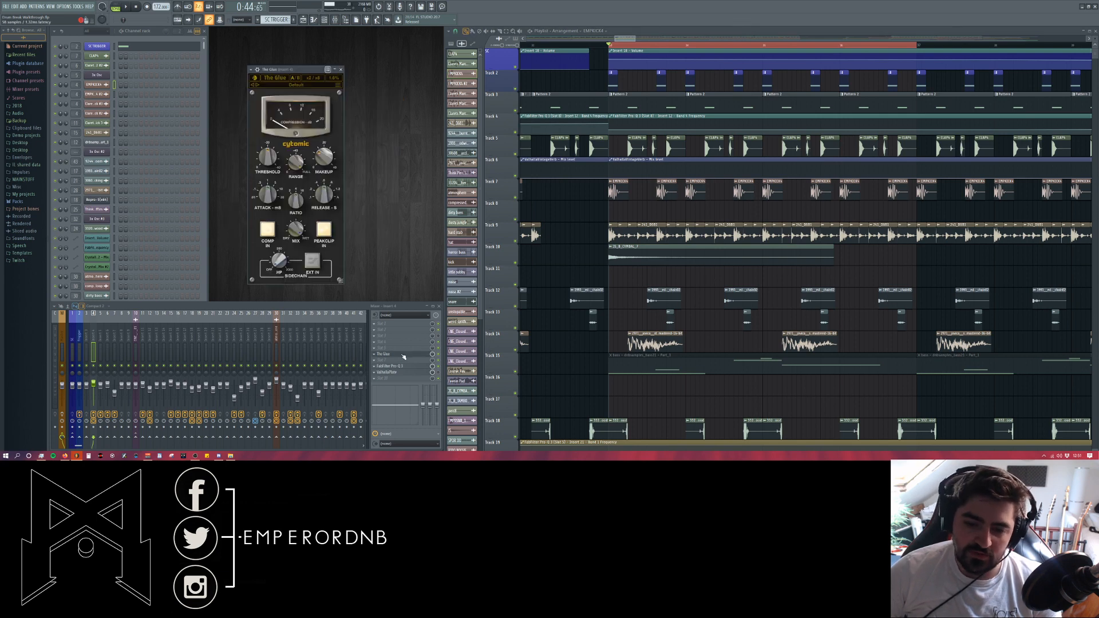
click(404, 356)
click(407, 366)
click(407, 366)
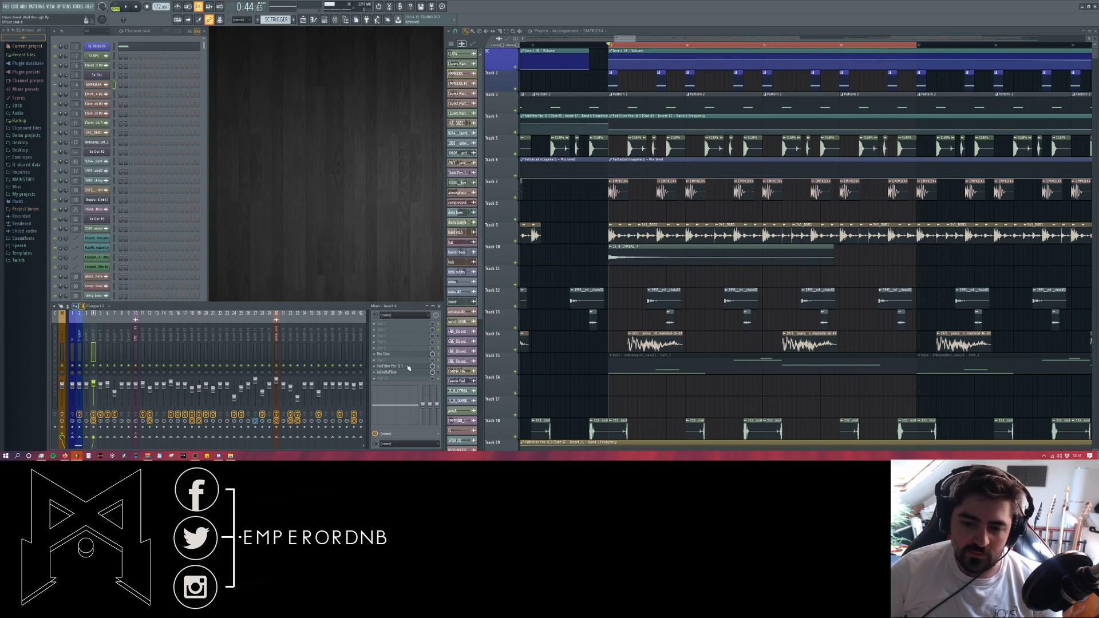
click(408, 369)
click(458, 45)
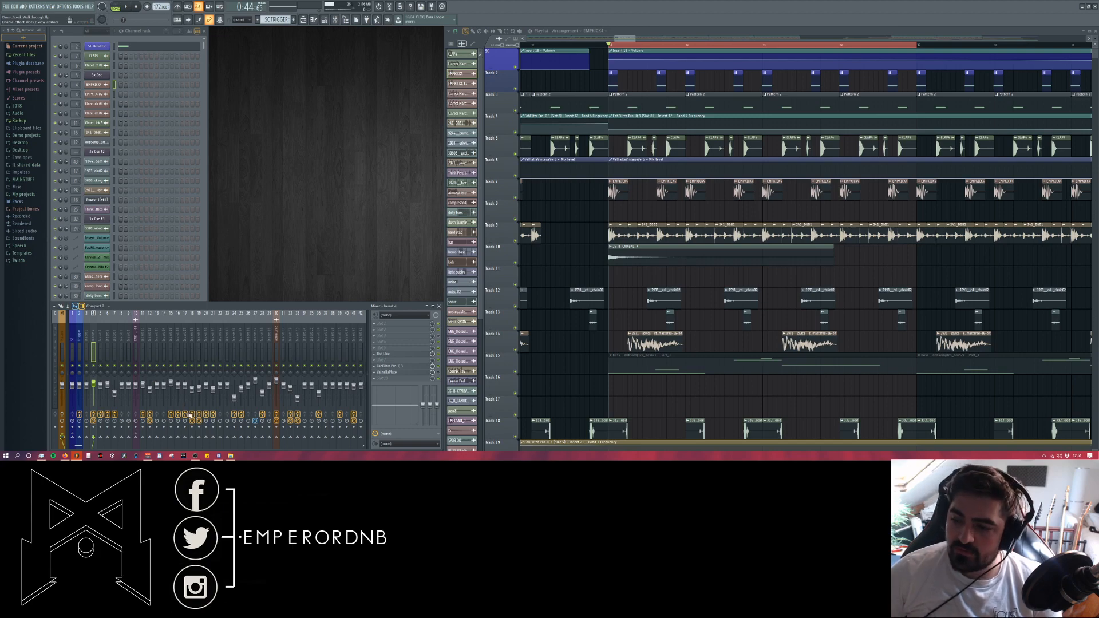
- Examine the playlist from the drum layers down through the bass, noise and automation tracks, and return to the drums
scroll(628, 241, down, 3)
scroll(627, 241, up, 2)
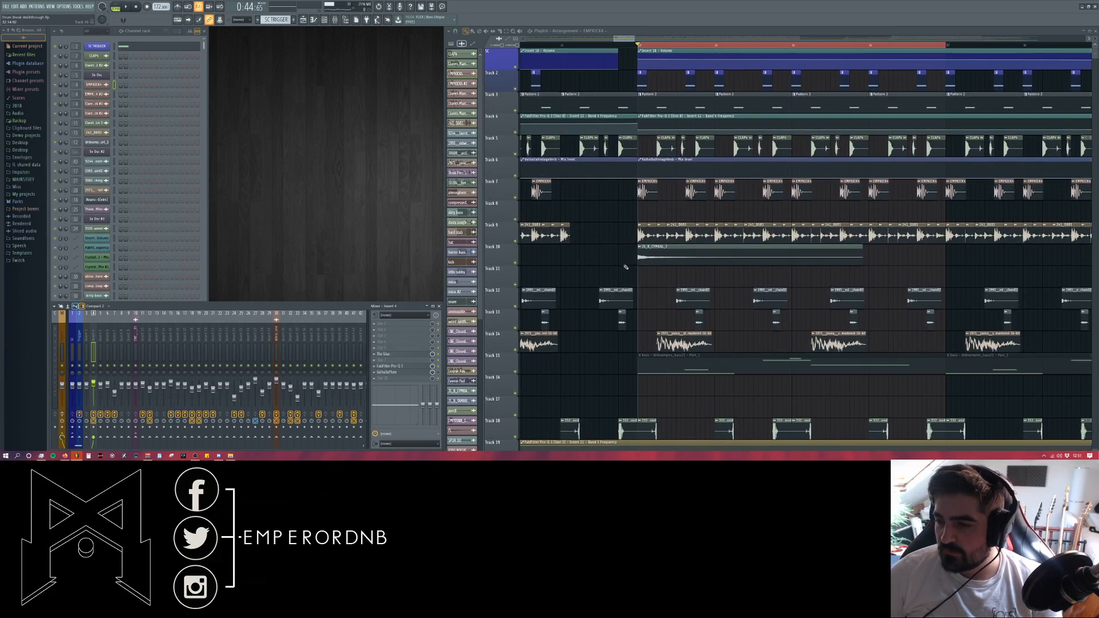
scroll(625, 267, down, 5)
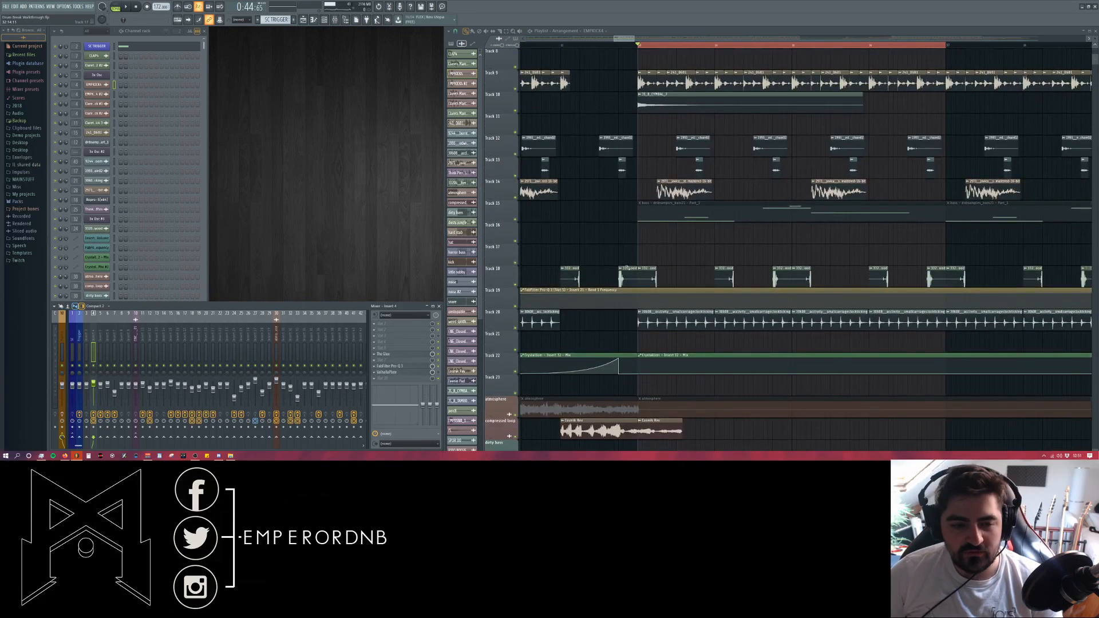
scroll(628, 268, down, 7)
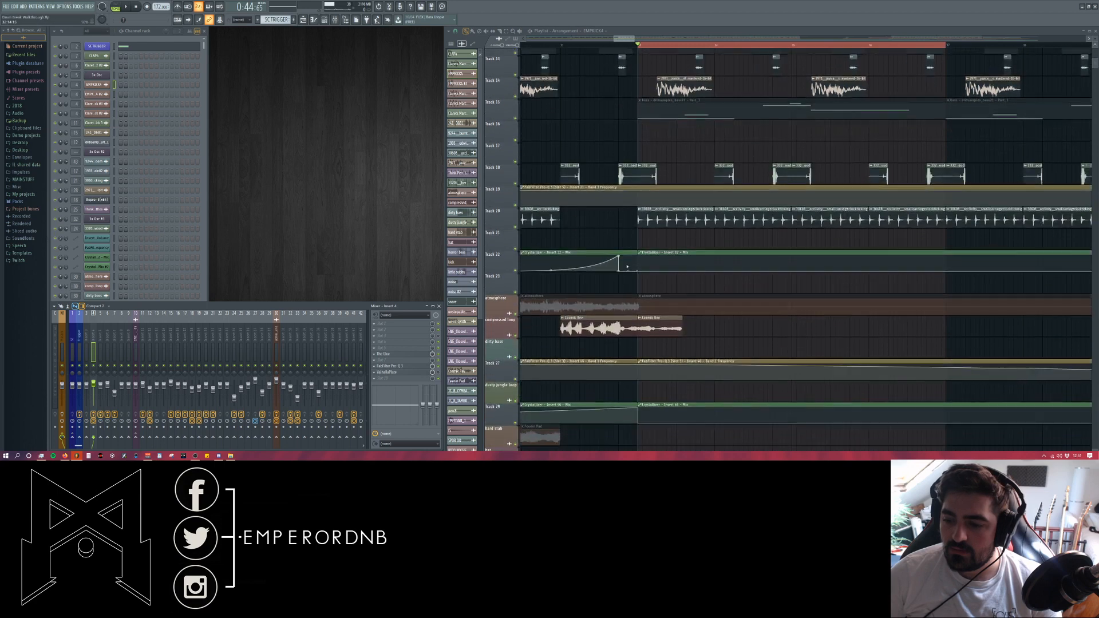
scroll(639, 255, down, 2)
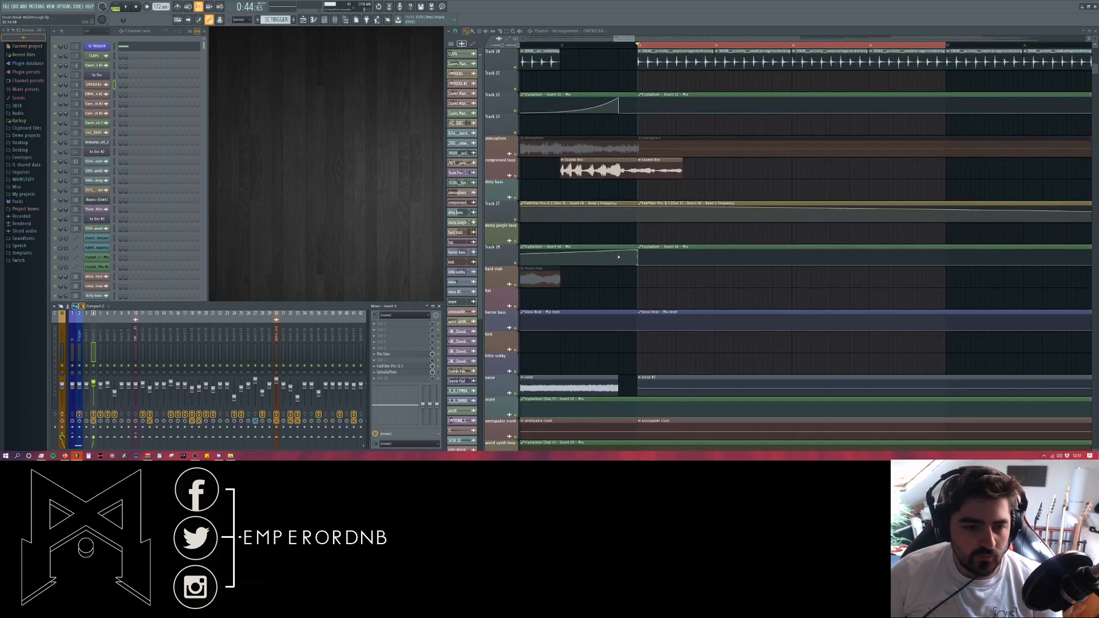
scroll(527, 258, down, 6)
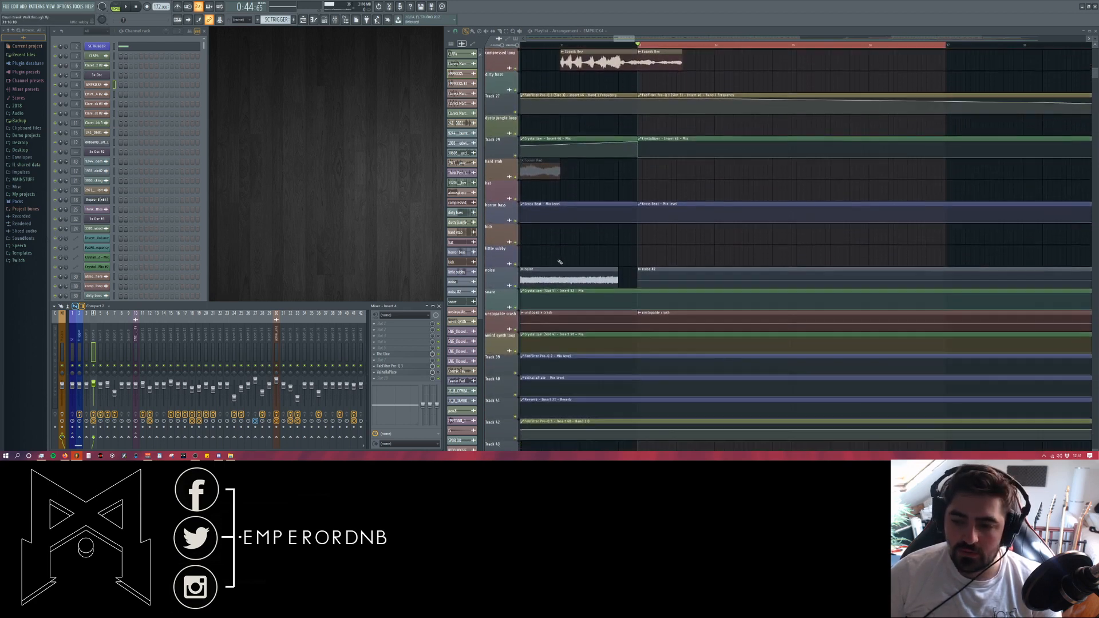
scroll(549, 258, up, 4)
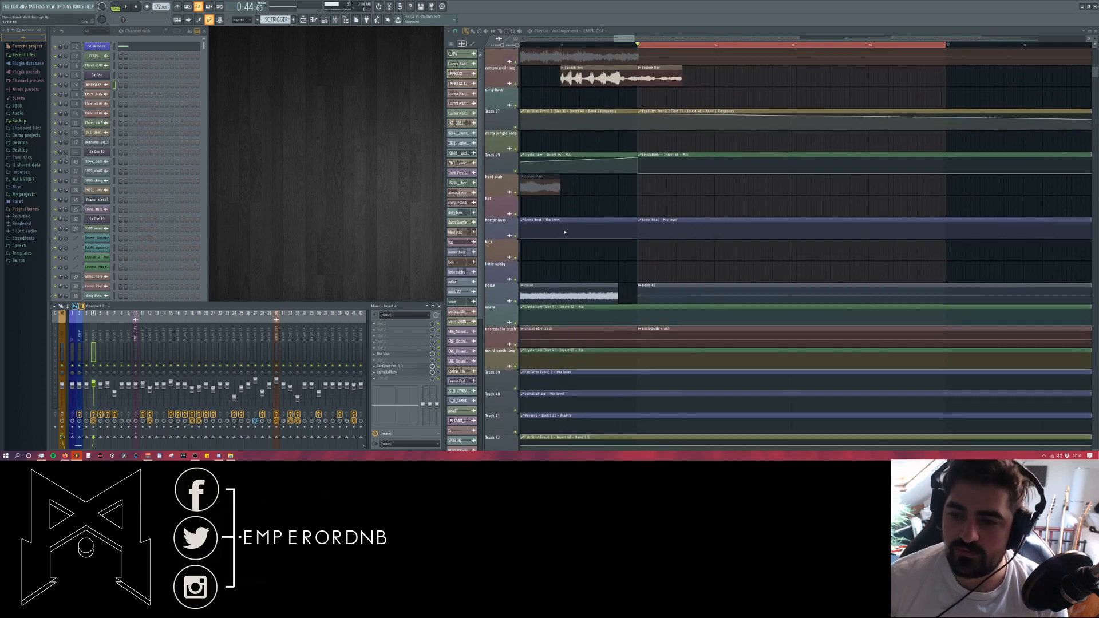
scroll(614, 272, up, 8)
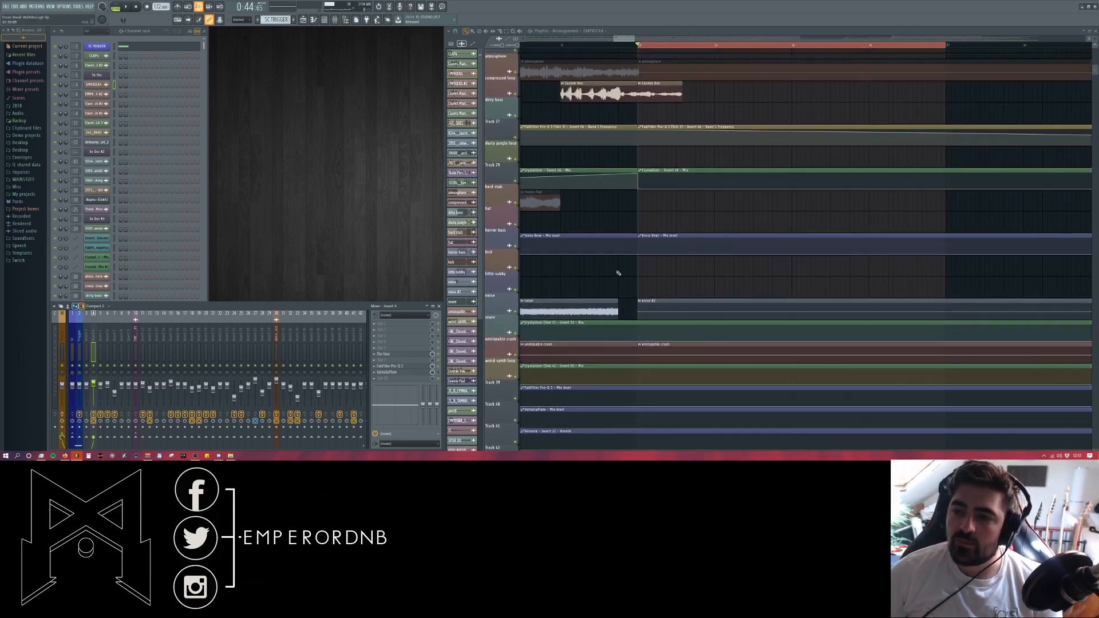
scroll(649, 401, up, 4)
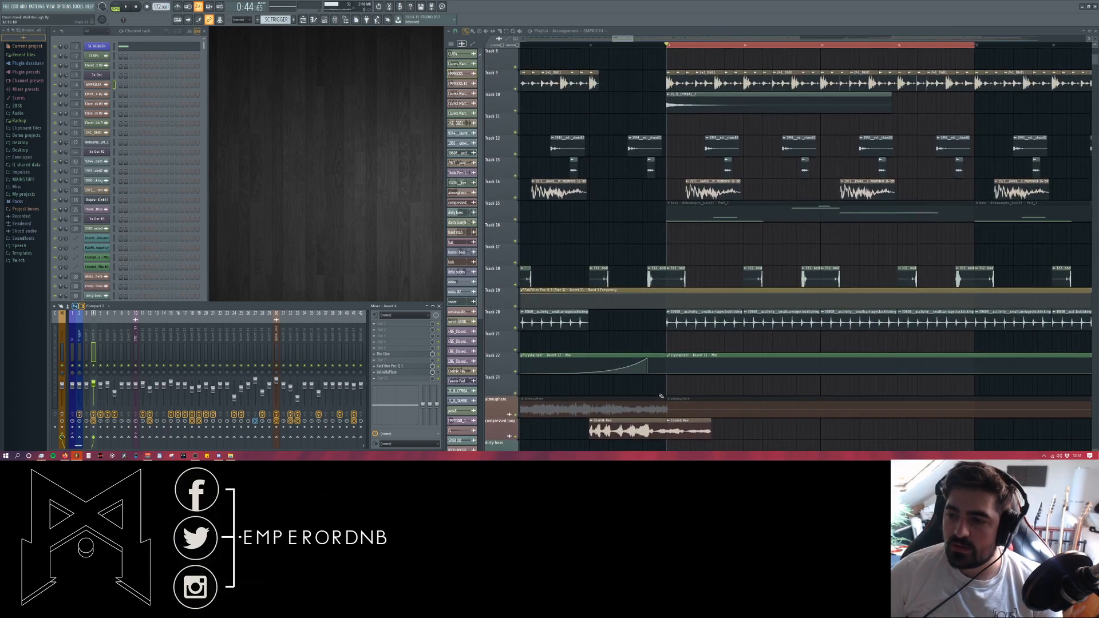
scroll(649, 393, up, 2)
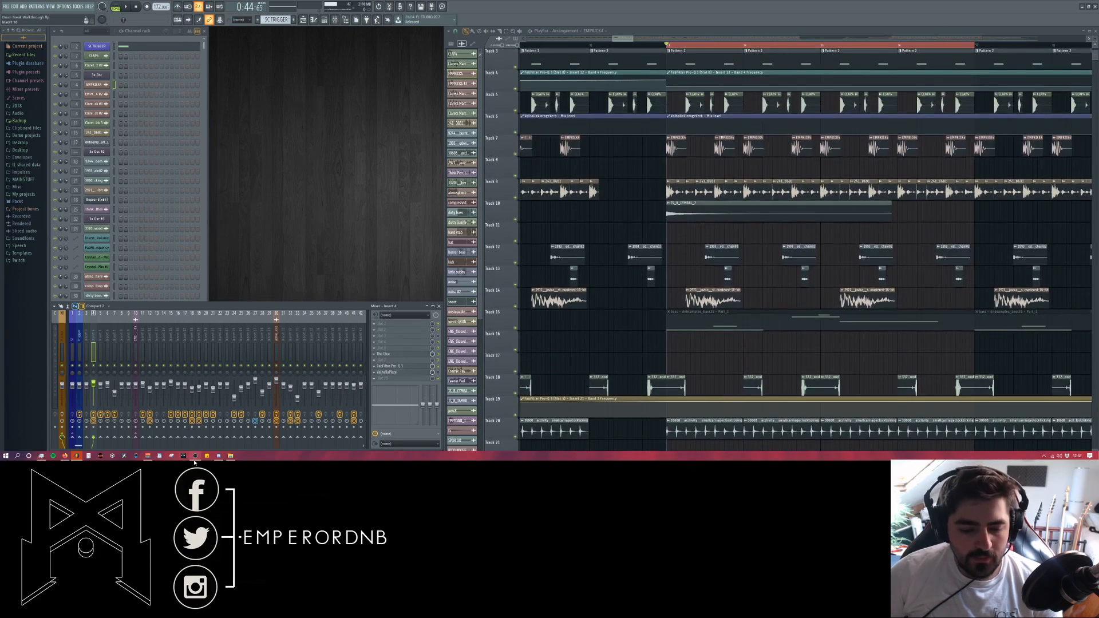
- Switch to OBS with its recording controls in view
click(195, 456)
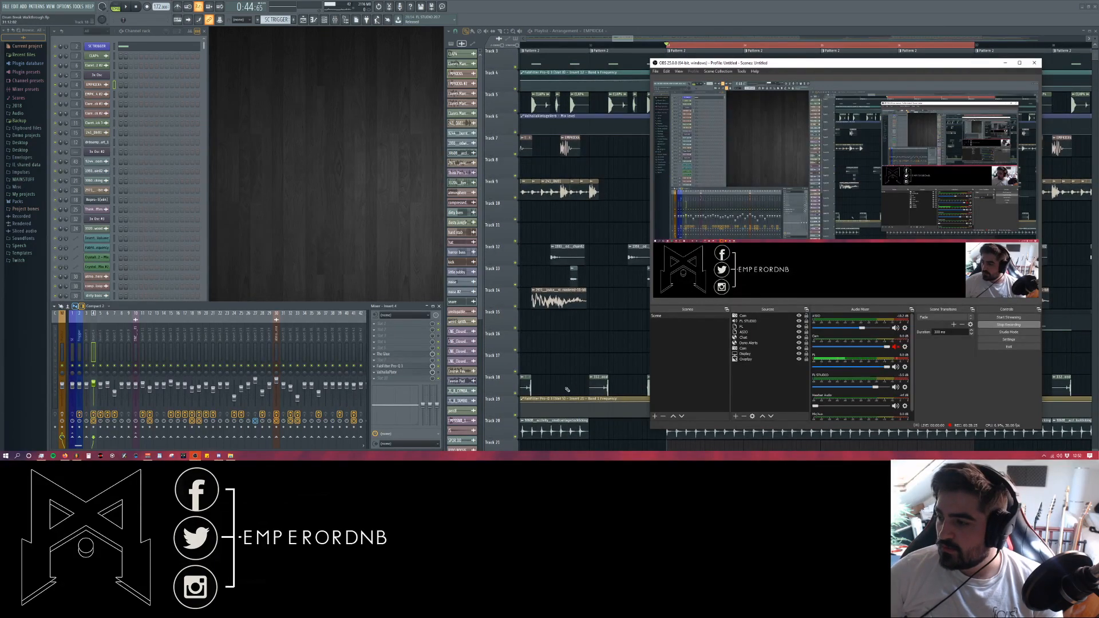